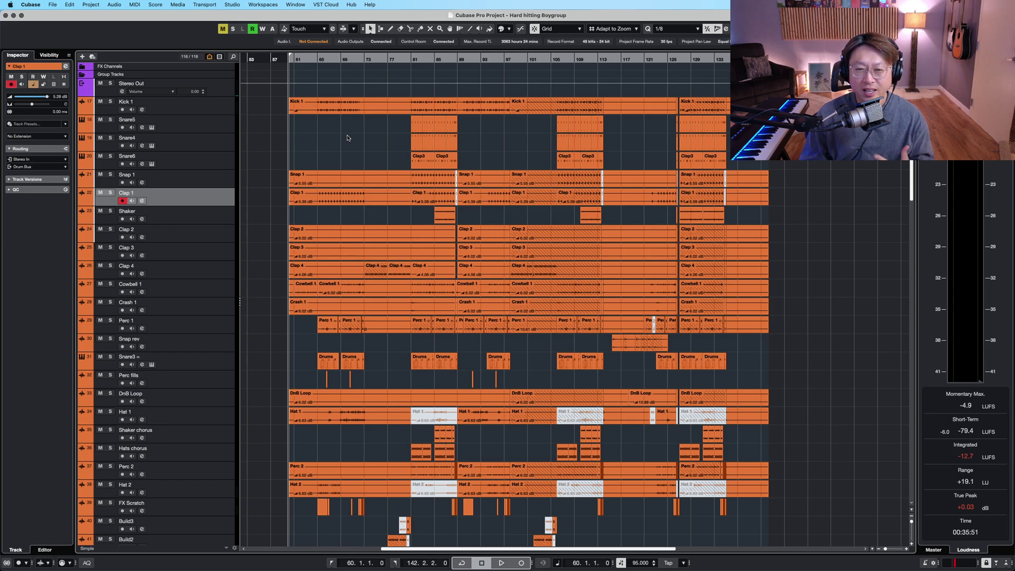
Play the Hard hitting Boygroup project from bar 60 and examine the overall layout of its drum, bass and synth tracks.
right_click(347, 138)
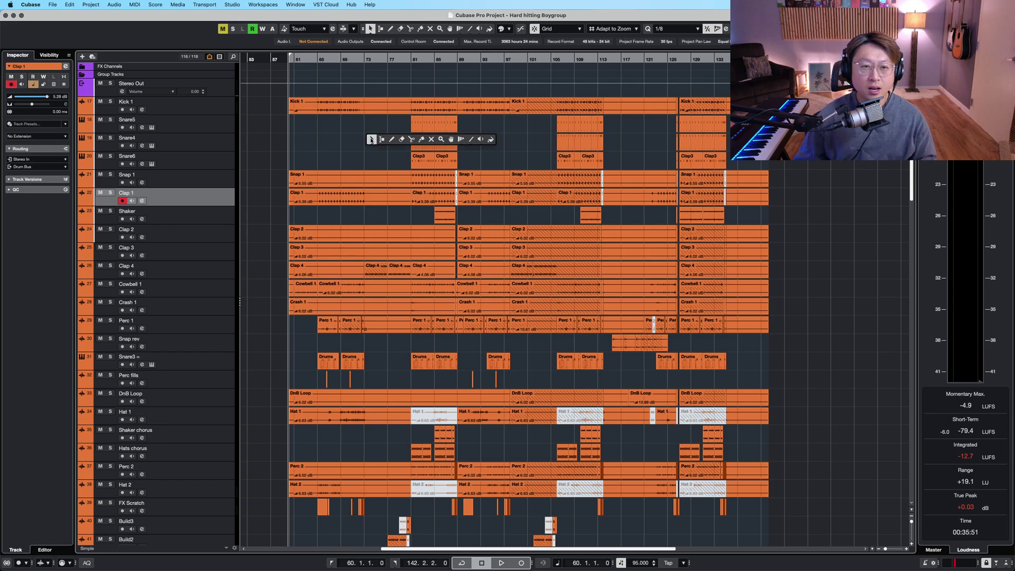
right_click(326, 142)
key("space")
key("h")
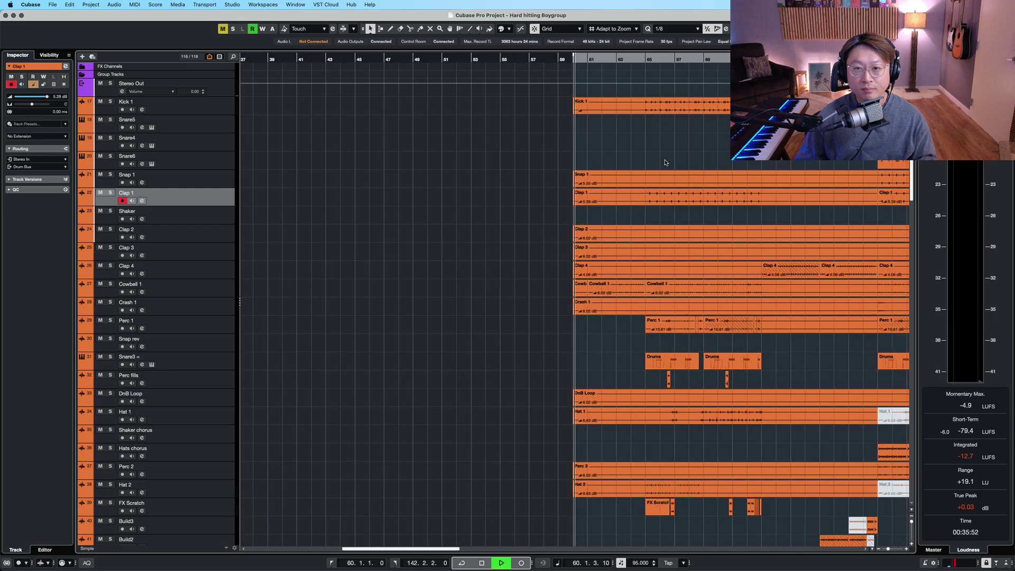
scroll(665, 162, "right", 5)
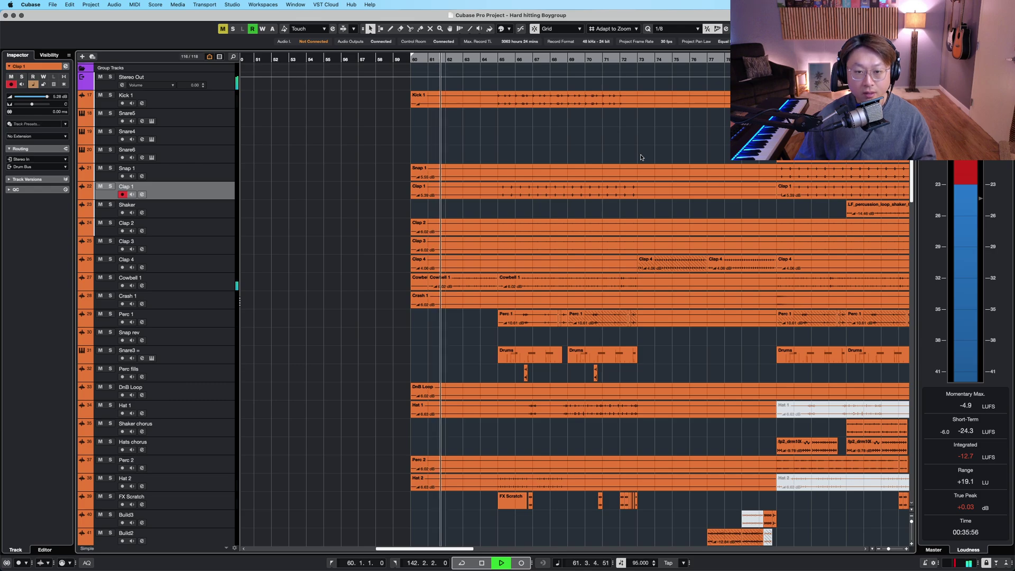
key("g")
key("shift+g")
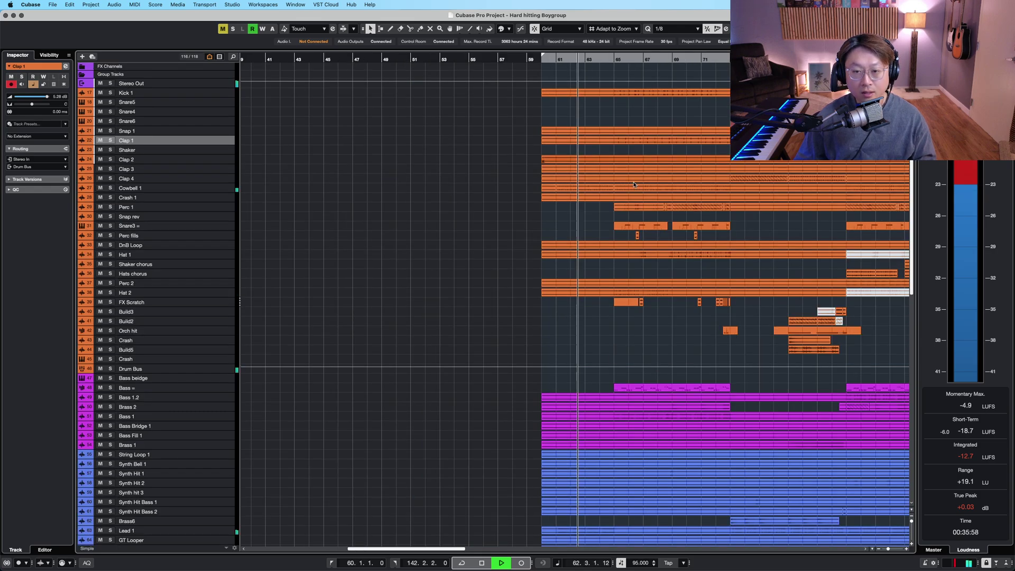
key("g")
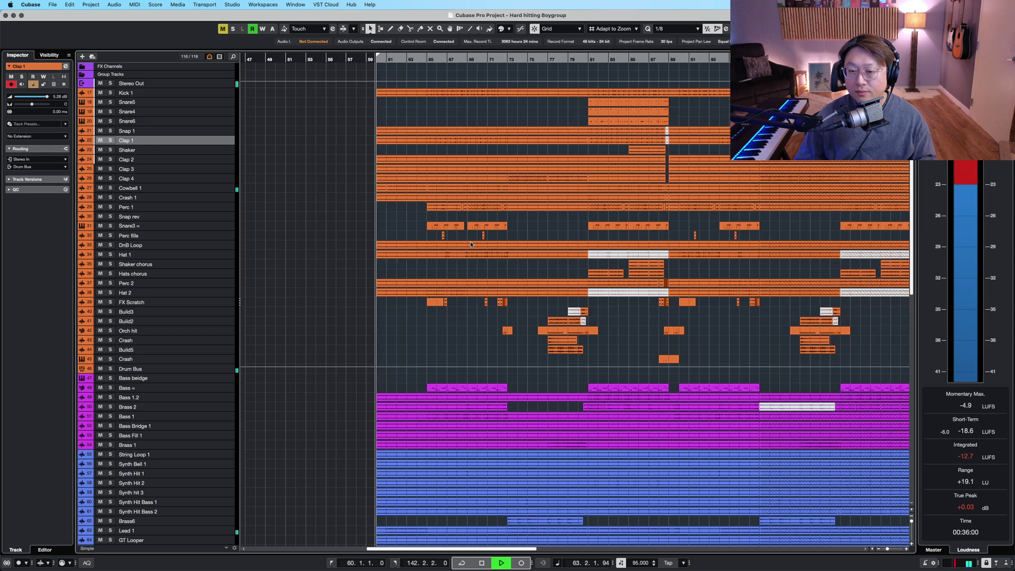
scroll(470, 244, "right", 5)
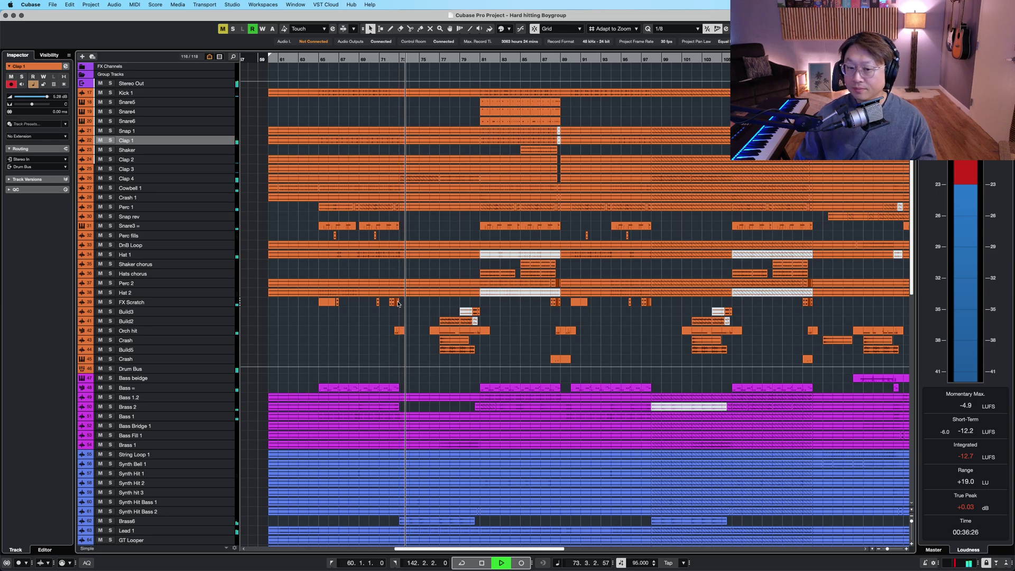
Look through the track list during playback, from the drums past the bass, synths, chants and effects to the vocals.
key("shift+h")
scroll(398, 303, "down", 10)
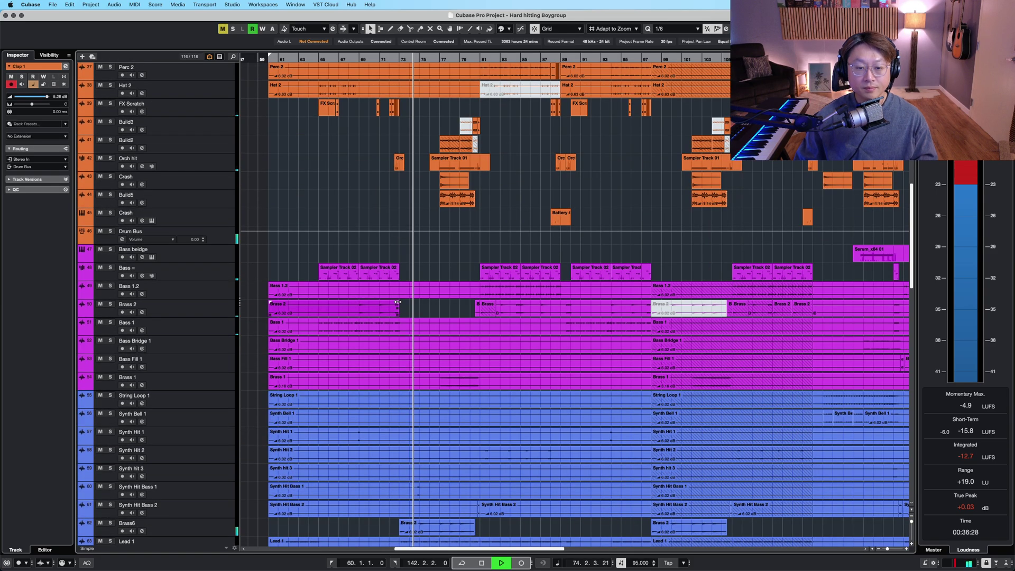
scroll(398, 303, "down", 6)
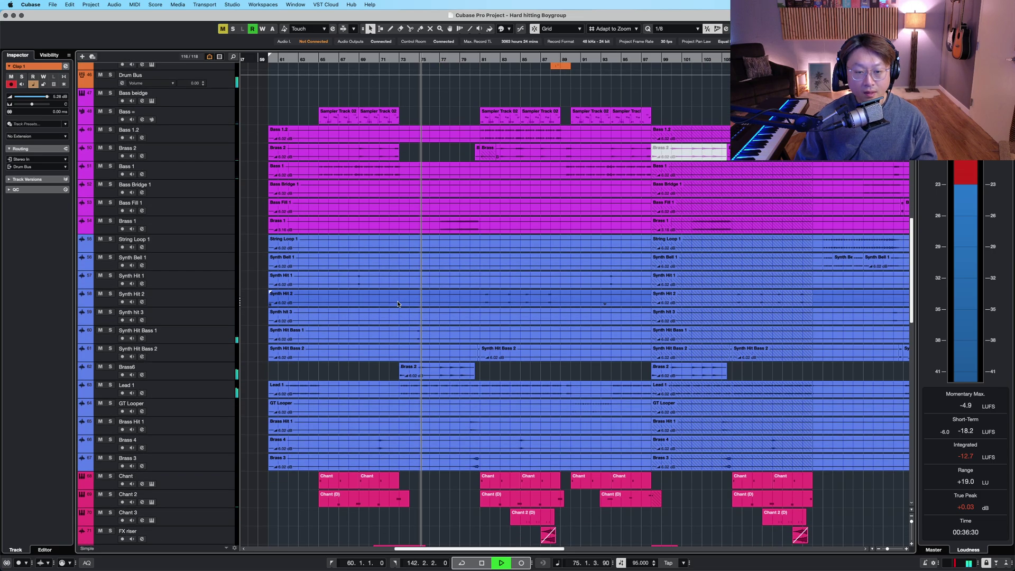
scroll(398, 303, "down", 12)
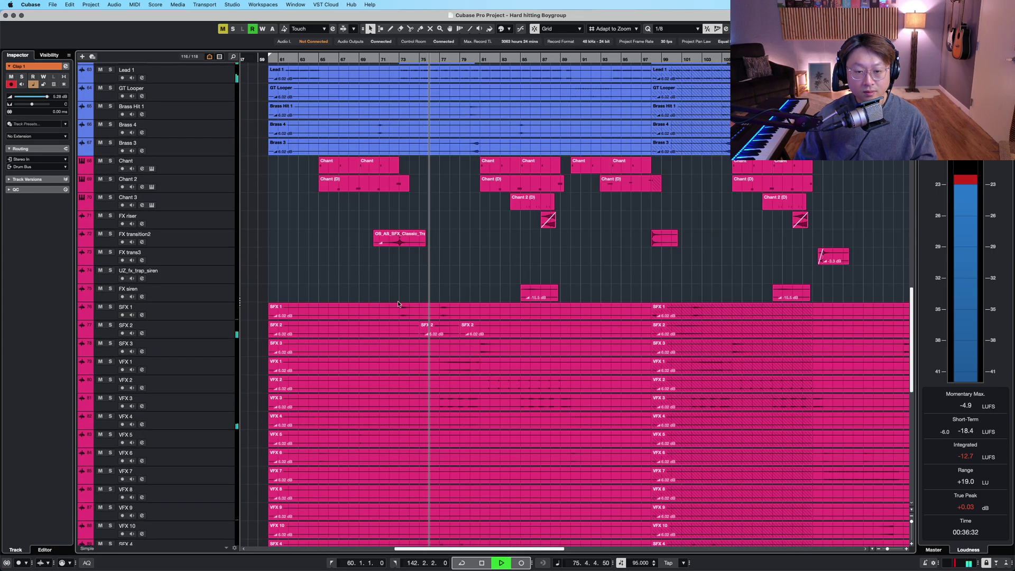
scroll(398, 304, "down", 11)
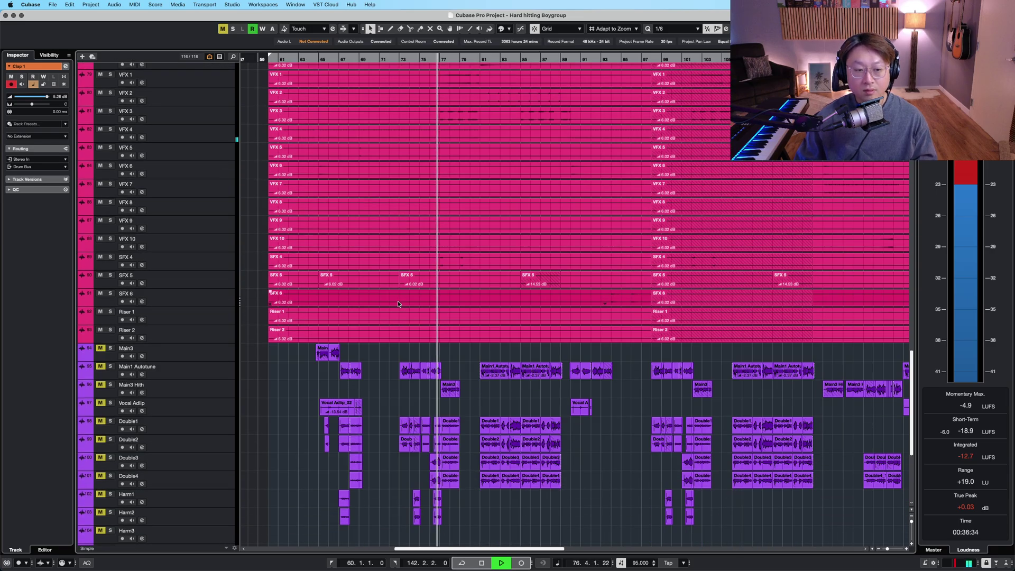
scroll(398, 303, "down", 4)
Review the tracks in reverse during playback, from the vocals back up to the Kick 1 track.
scroll(398, 304, "up", 20)
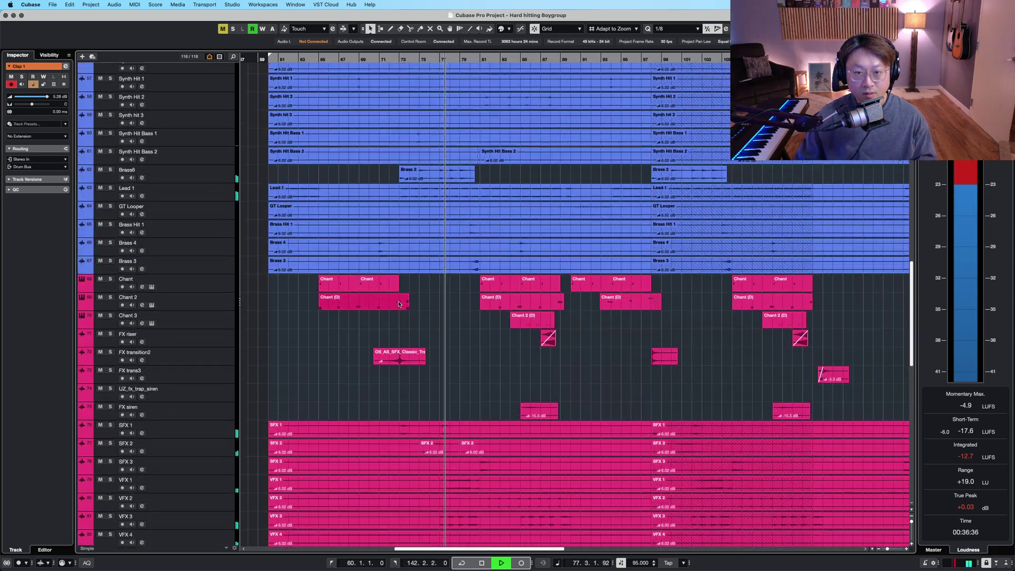
scroll(399, 303, "up", 8)
scroll(399, 304, "up", 2)
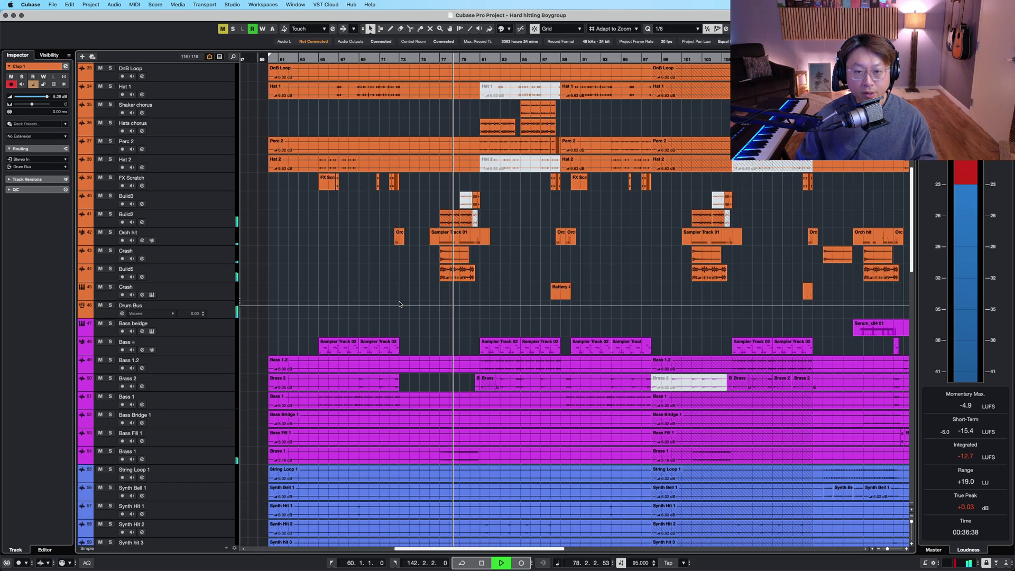
scroll(400, 303, "up", 1)
scroll(401, 305, "up", 1)
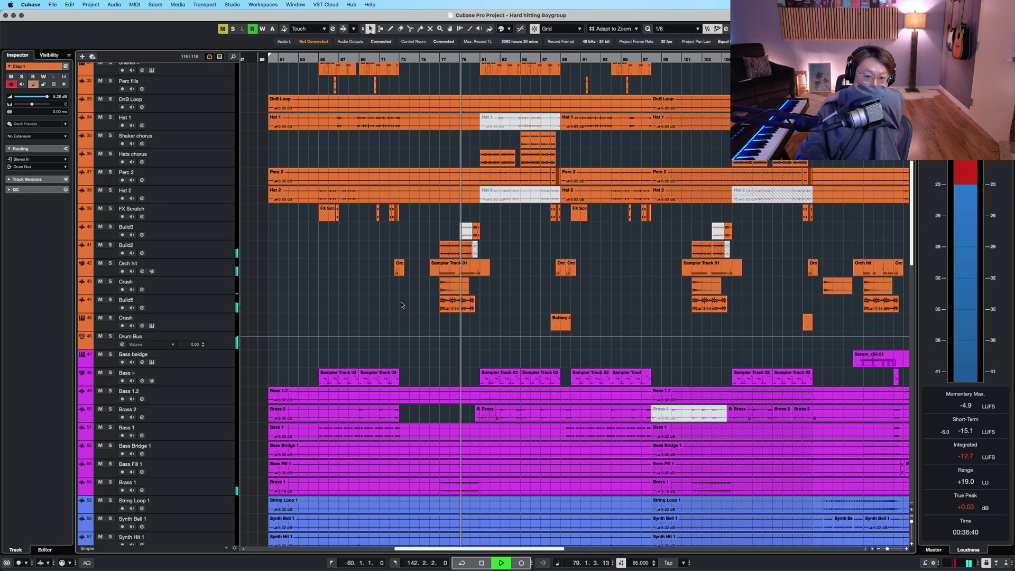
scroll(401, 305, "up", 7)
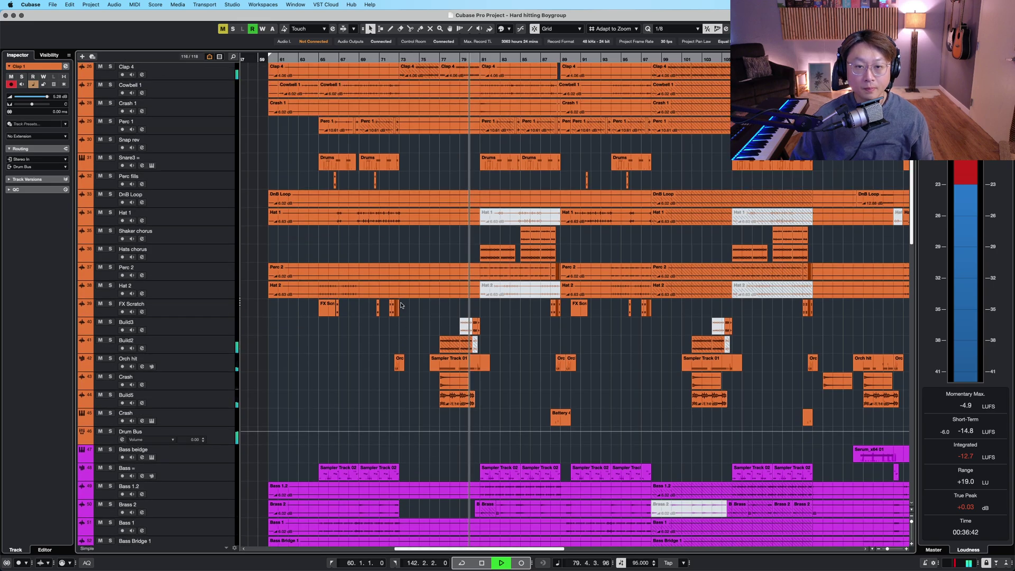
scroll(401, 305, "up", 3)
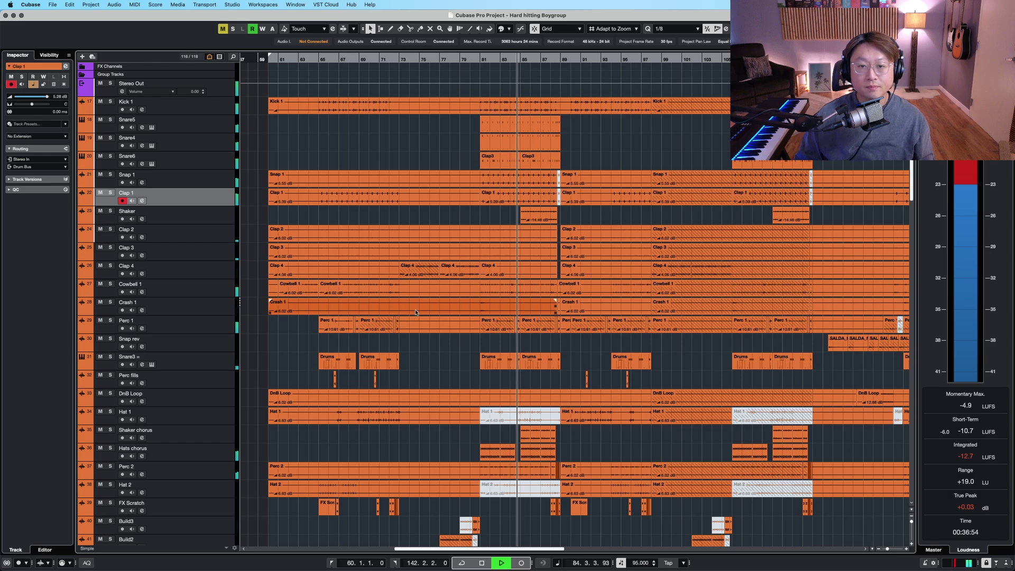
Examine the drum and percussion parts around bars 81 to 91 while listening, and stop playback.
scroll(521, 365, "left", 3)
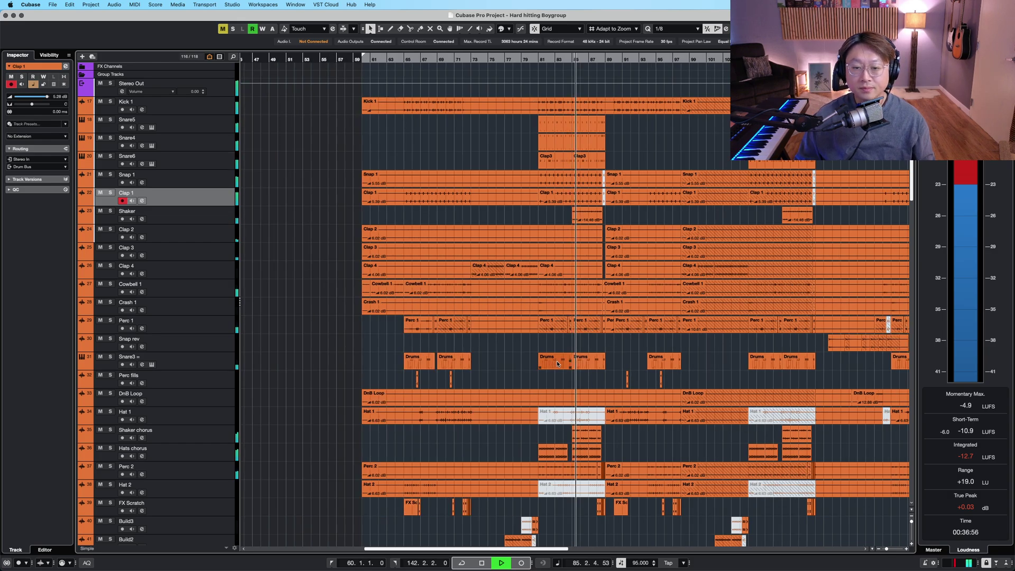
scroll(628, 361, "right", 3)
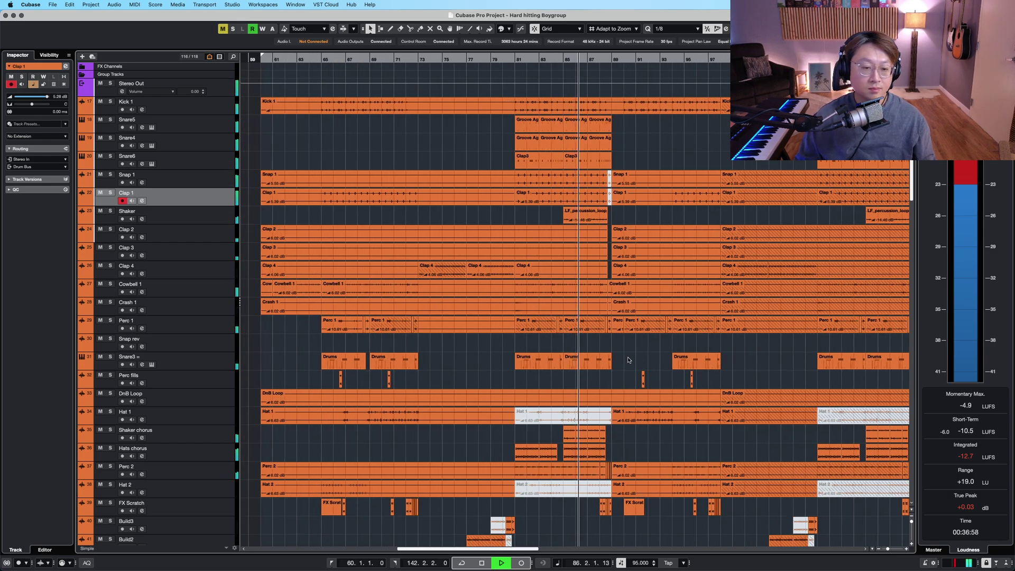
scroll(628, 361, "up", 2)
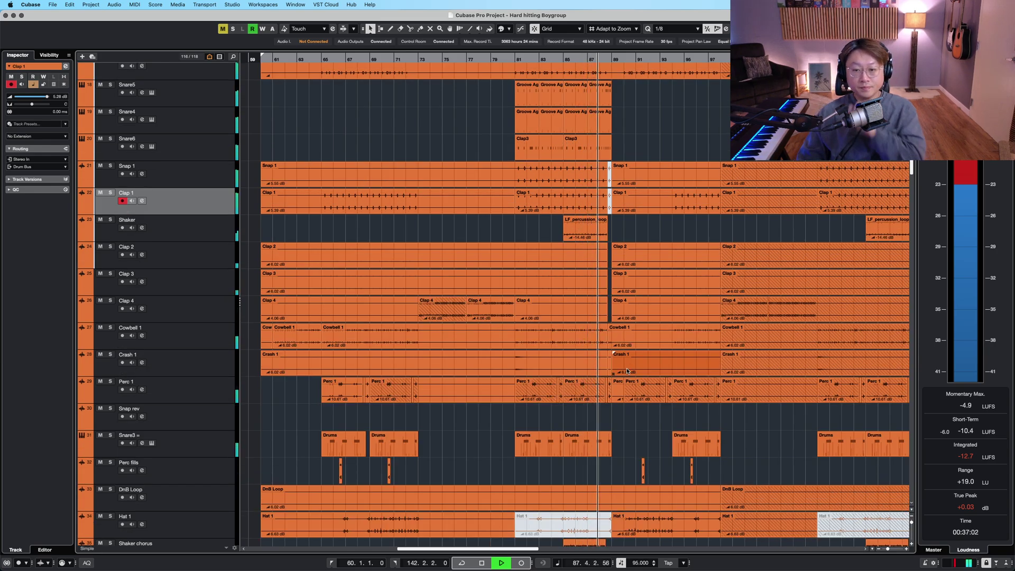
scroll(644, 426, "down", 1)
scroll(645, 429, "down", 2)
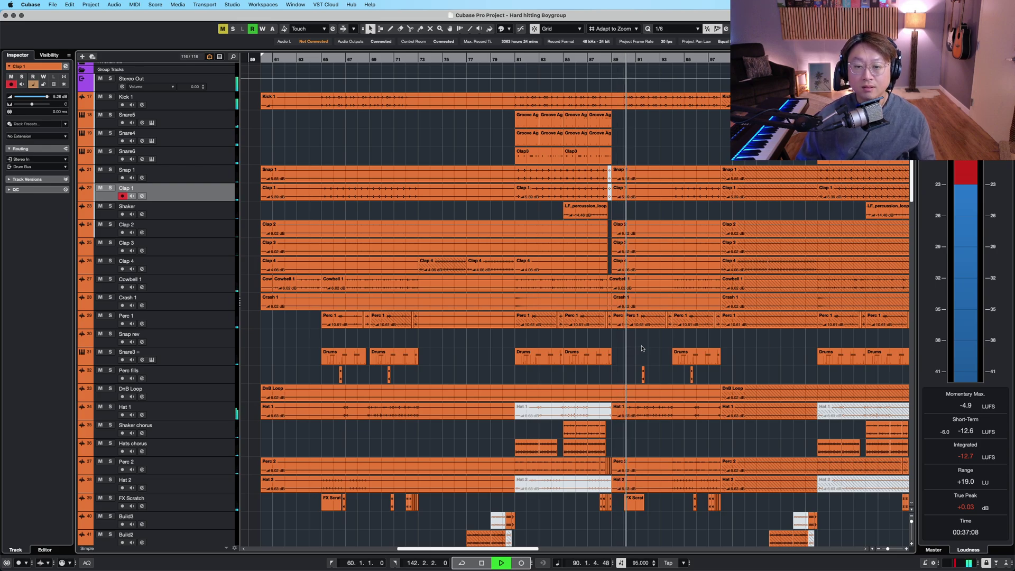
key("space")
scroll(269, 262, "up", 2)
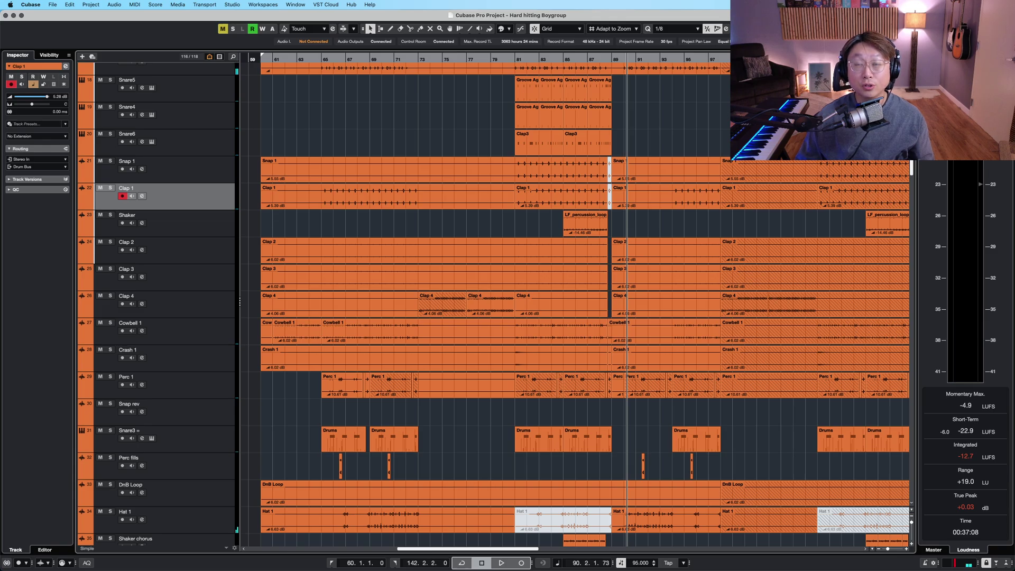
Switch to Chrome and look over the Umsic Music Community page's introduction and UMC program overview.
key("super+Tab")
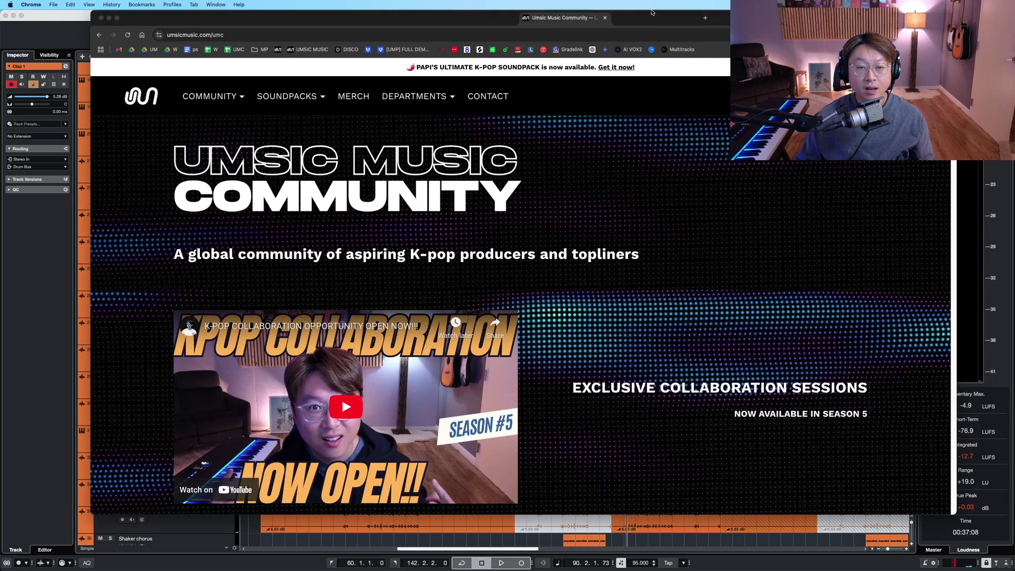
left_click_drag(460, 17, 446, 33)
scroll(557, 241, "down", 2)
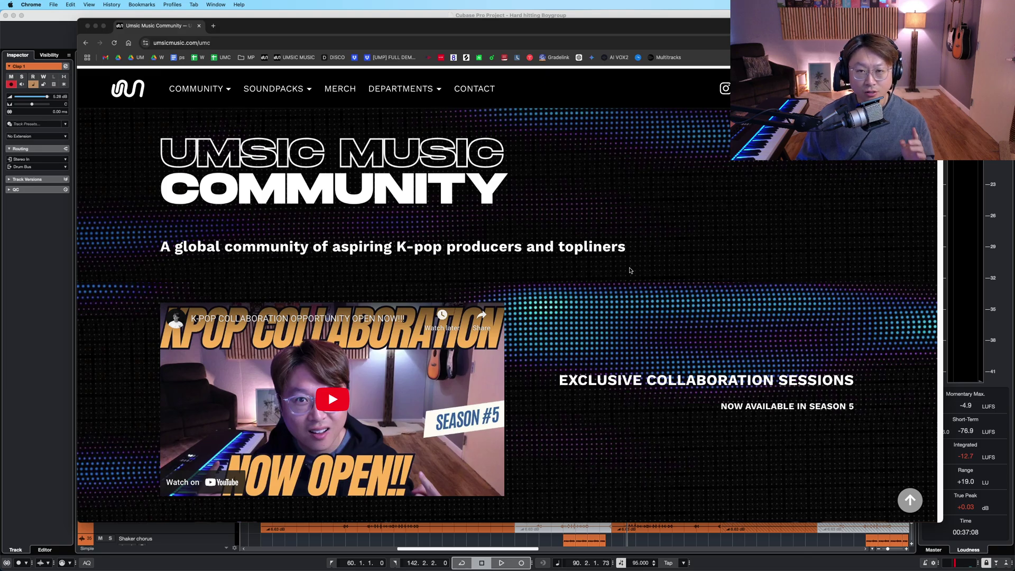
scroll(630, 271, "down", 3)
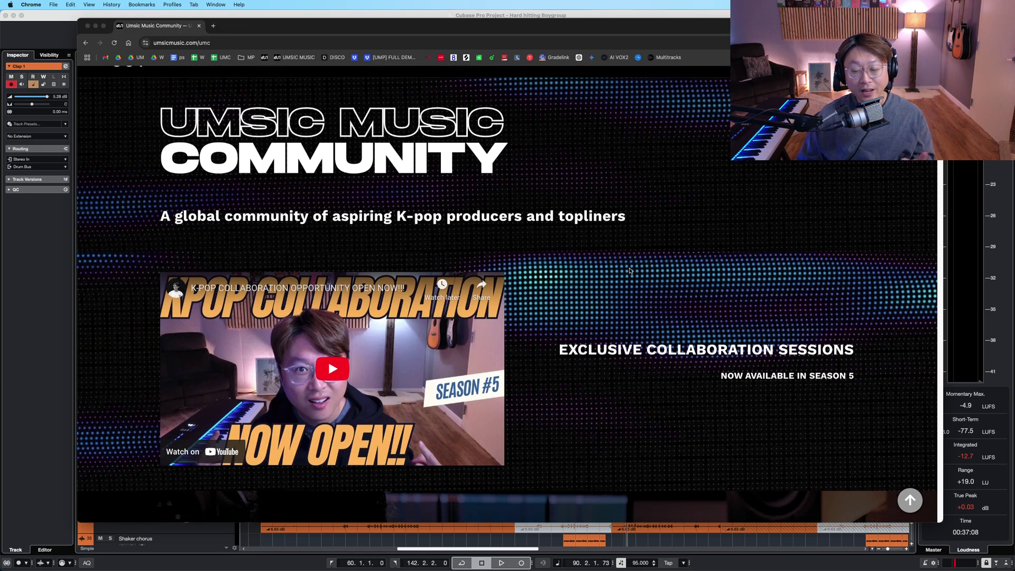
scroll(629, 271, "down", 10)
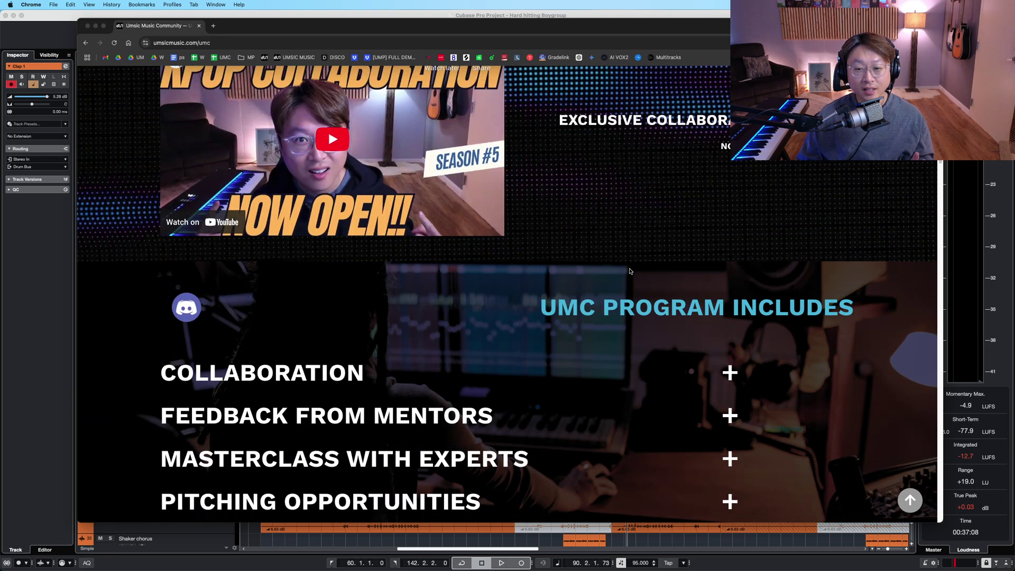
scroll(630, 269, "down", 4)
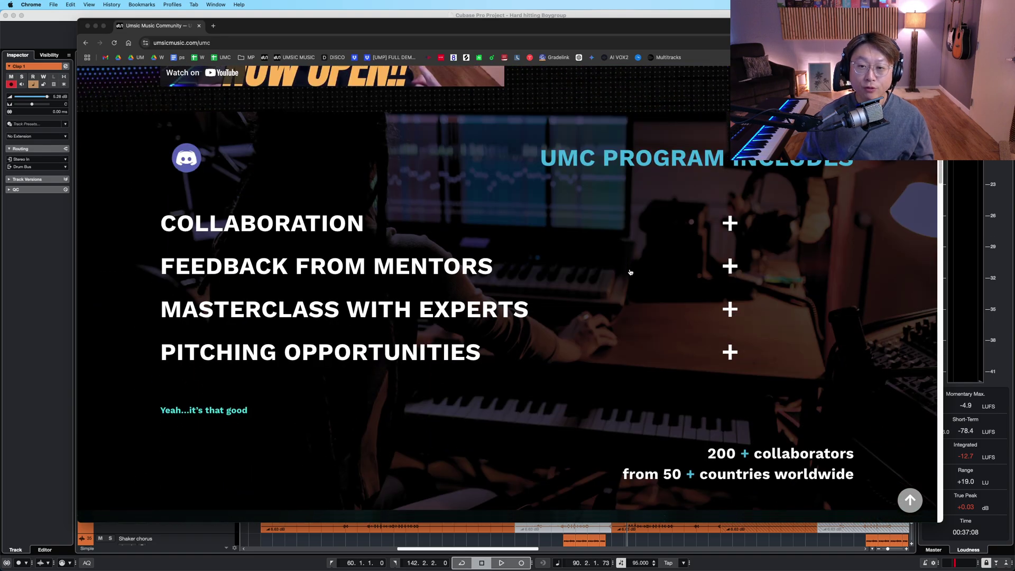
scroll(631, 272, "down", 2)
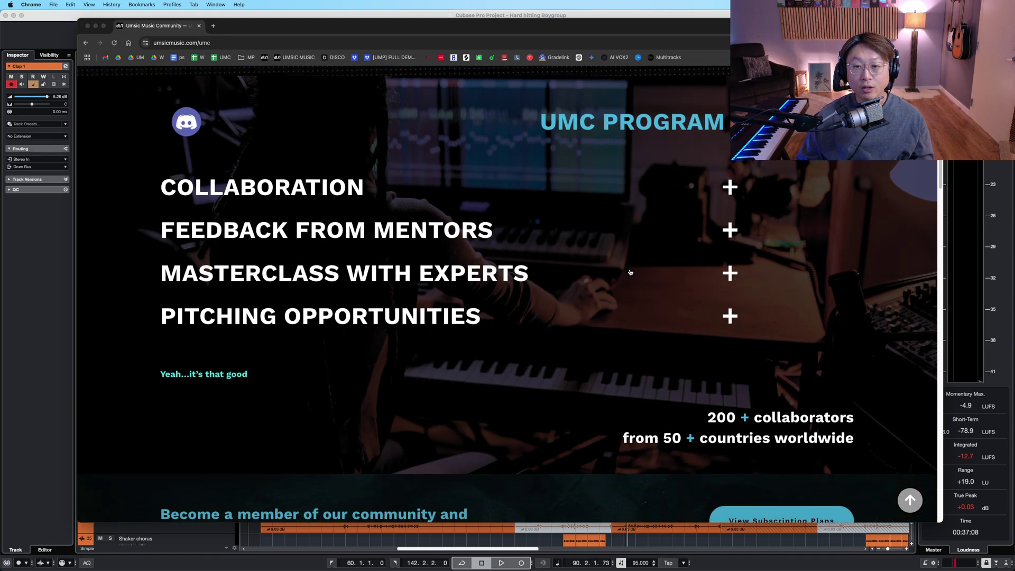
scroll(630, 273, "up", 15)
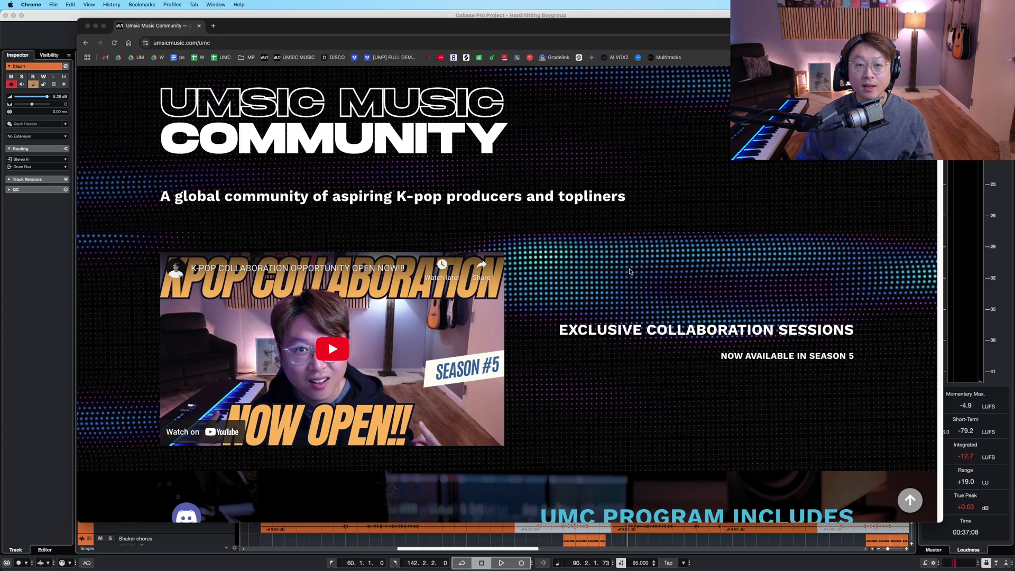
Read the UMC program's list of inclusions, the membership offer and the start of the masterclass instructors section.
scroll(629, 272, "down", 10)
scroll(629, 271, "down", 5)
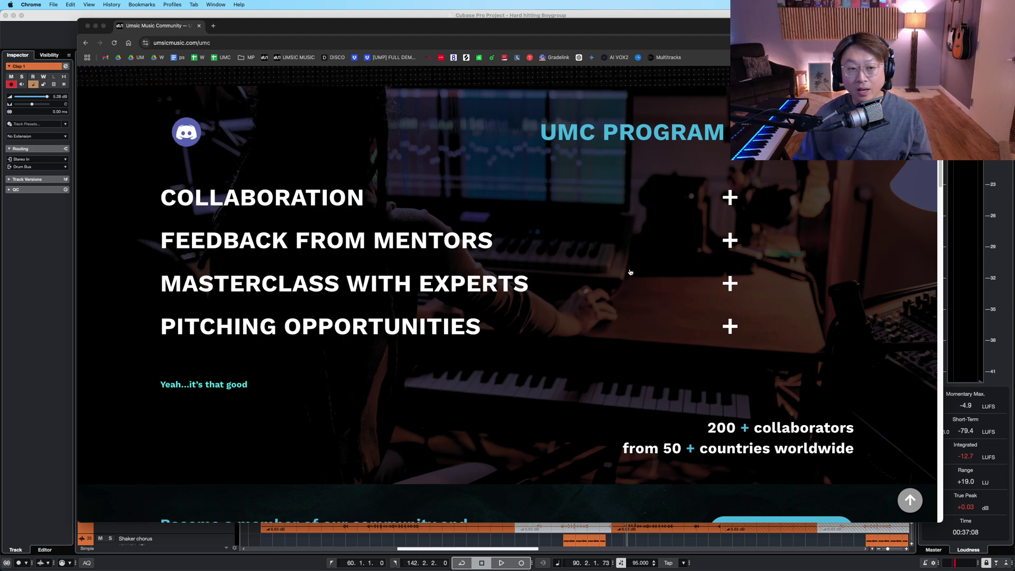
scroll(292, 232, "down", 1)
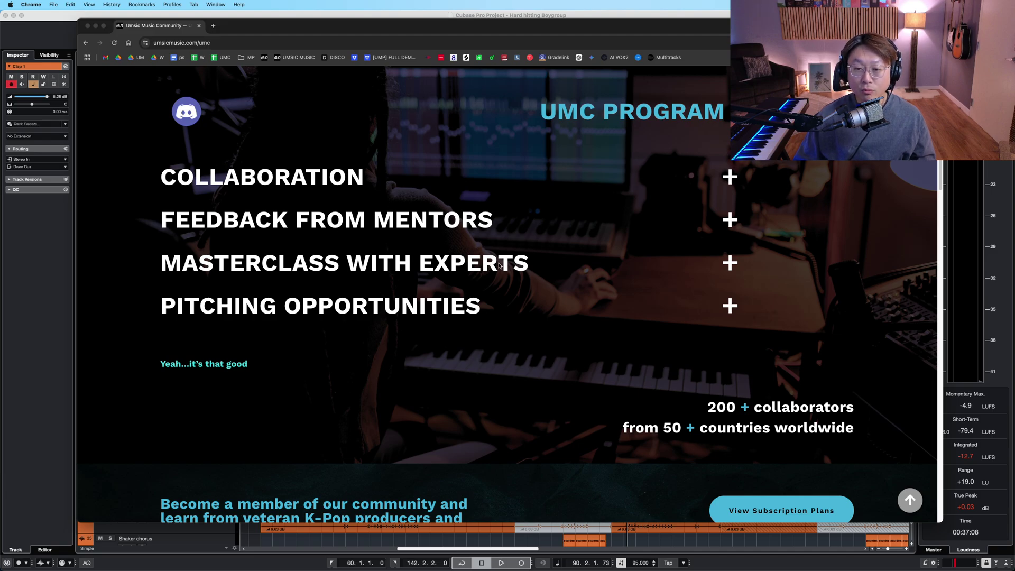
scroll(489, 266, "down", 2)
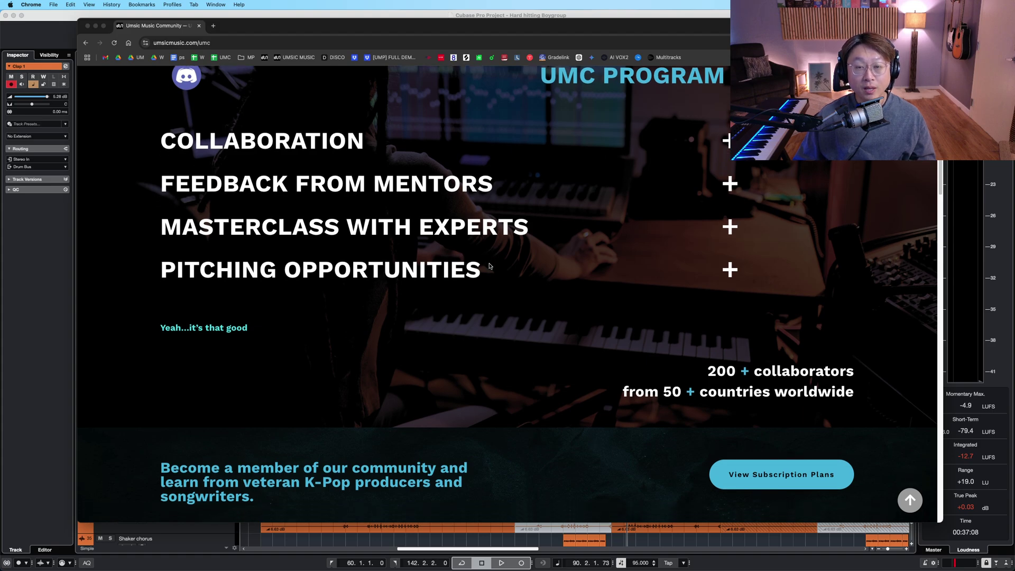
scroll(400, 253, "down", 1)
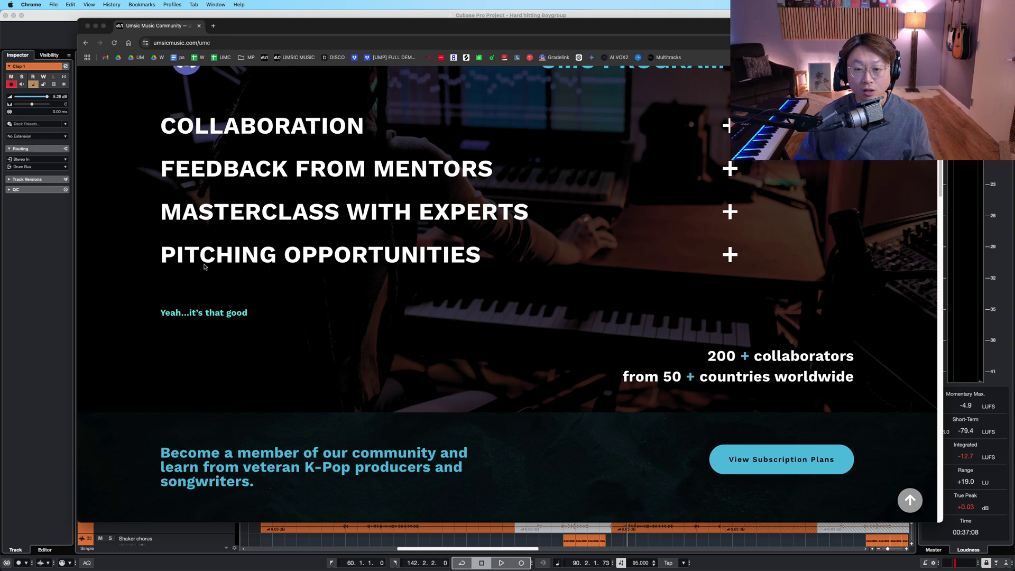
scroll(204, 267, "down", 2)
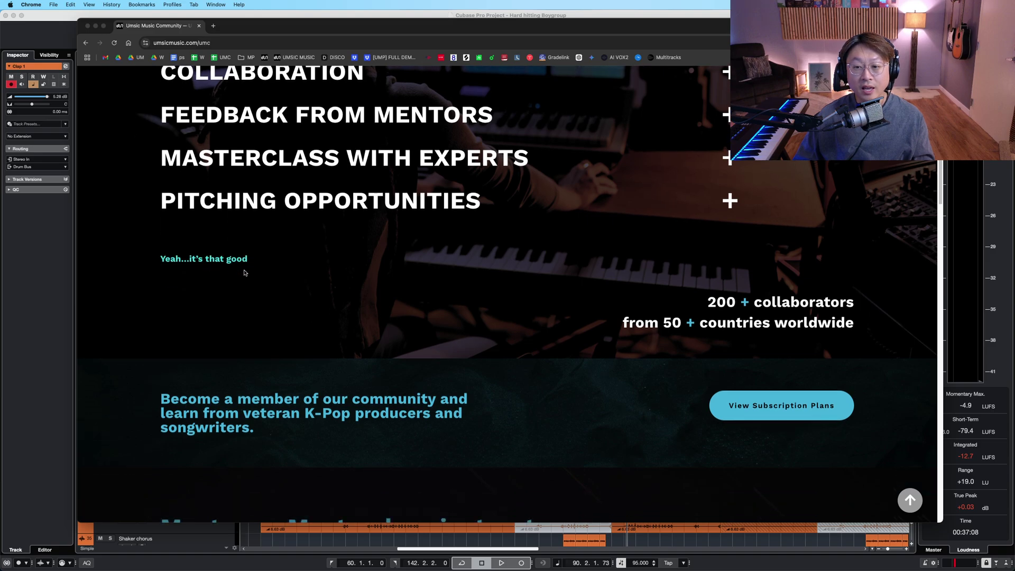
scroll(244, 273, "down", 1)
scroll(432, 294, "down", 1)
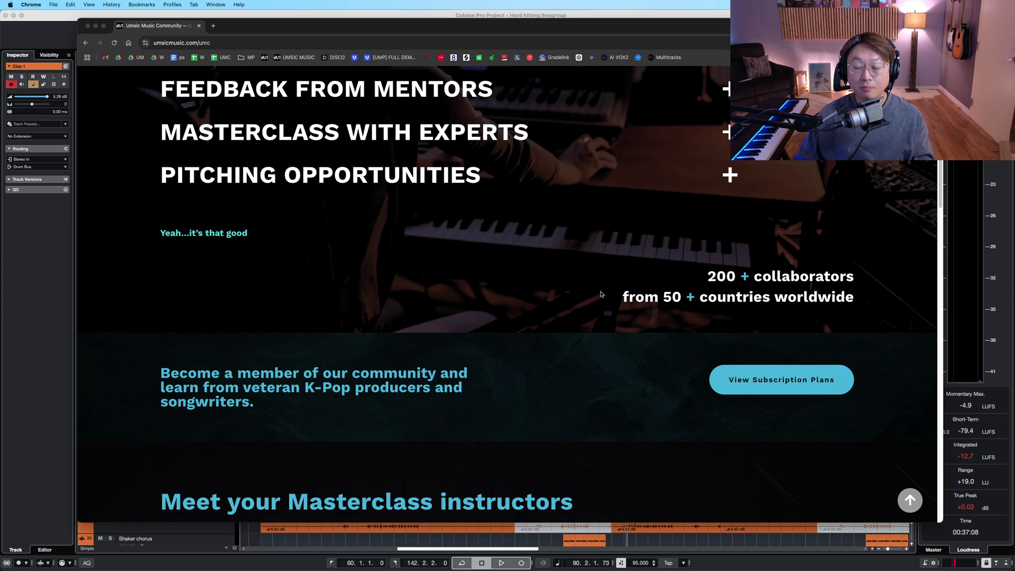
scroll(645, 289, "down", 1)
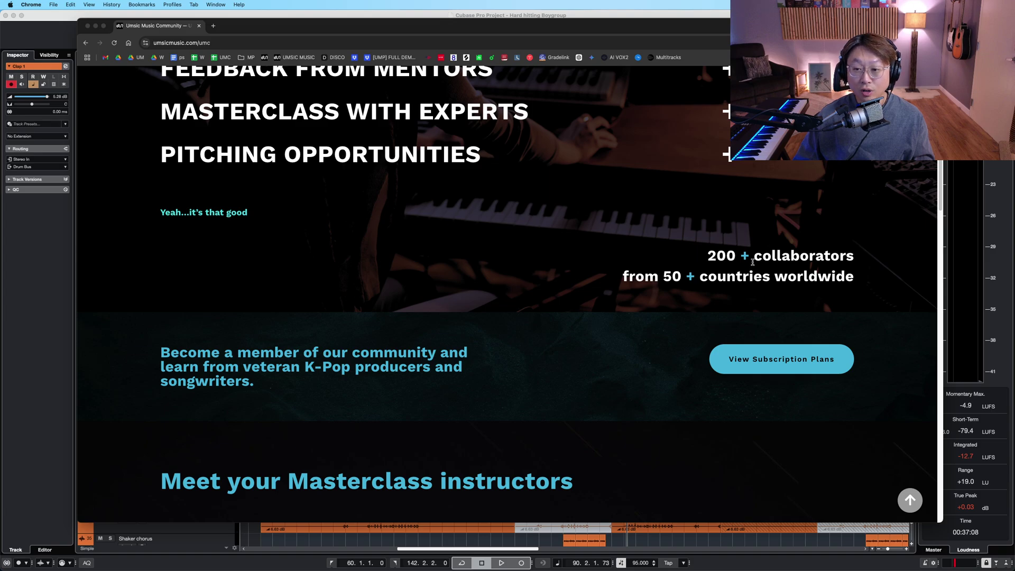
scroll(519, 290, "down", 4)
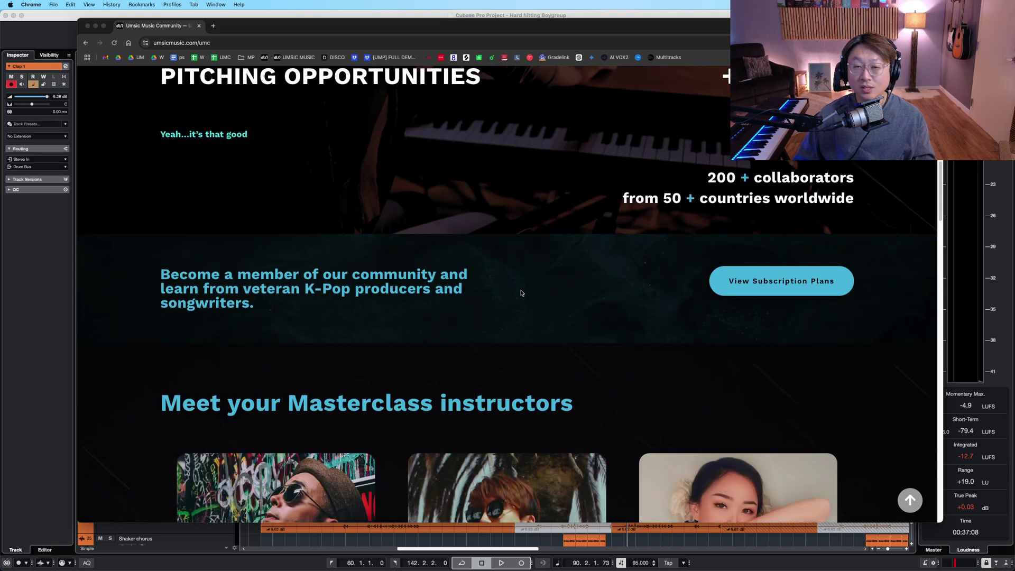
Look over the masterclass instructors section of the UMC page, from the first row to the producer/engineer row.
scroll(521, 292, "down", 1)
scroll(523, 294, "down", 15)
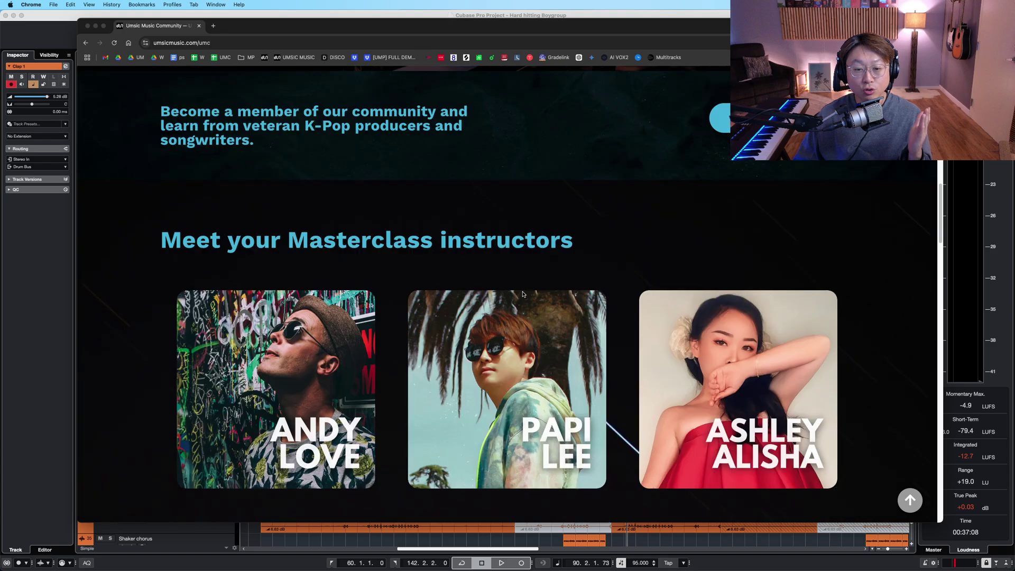
scroll(522, 294, "down", 17)
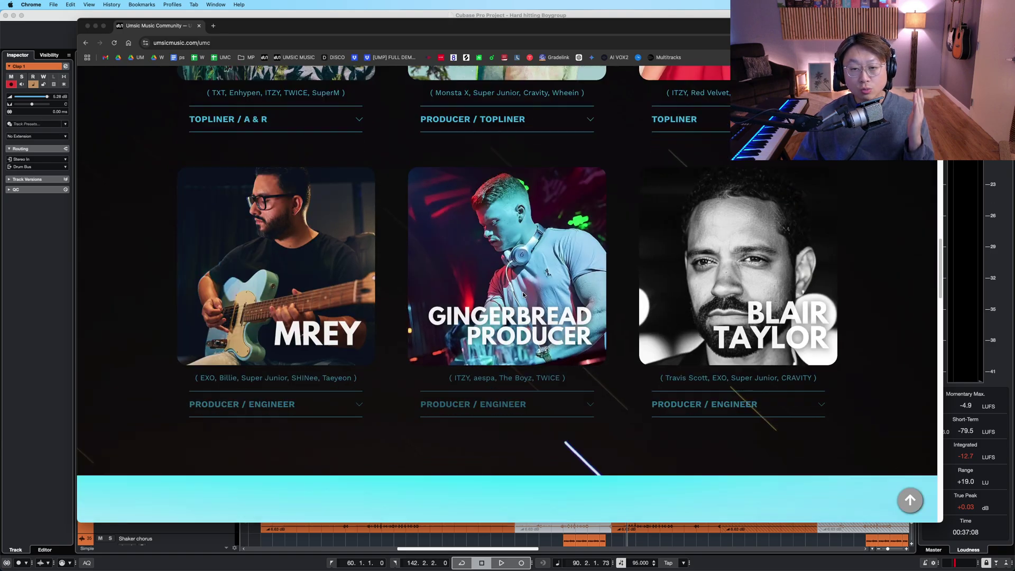
Compare the prices and features of the UMC Silver and Gold subscription plans.
scroll(523, 295, "down", 6)
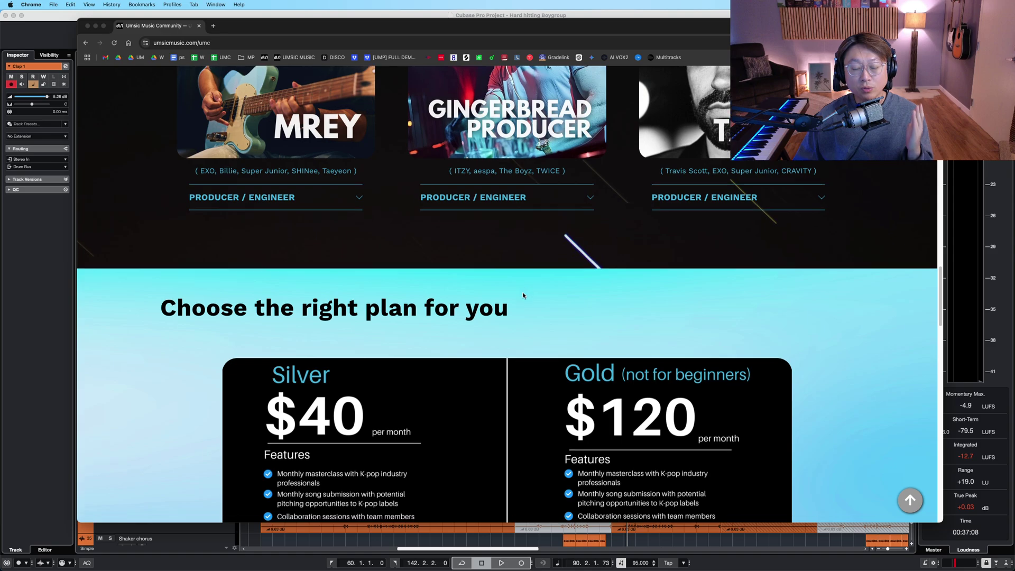
scroll(524, 296, "down", 3)
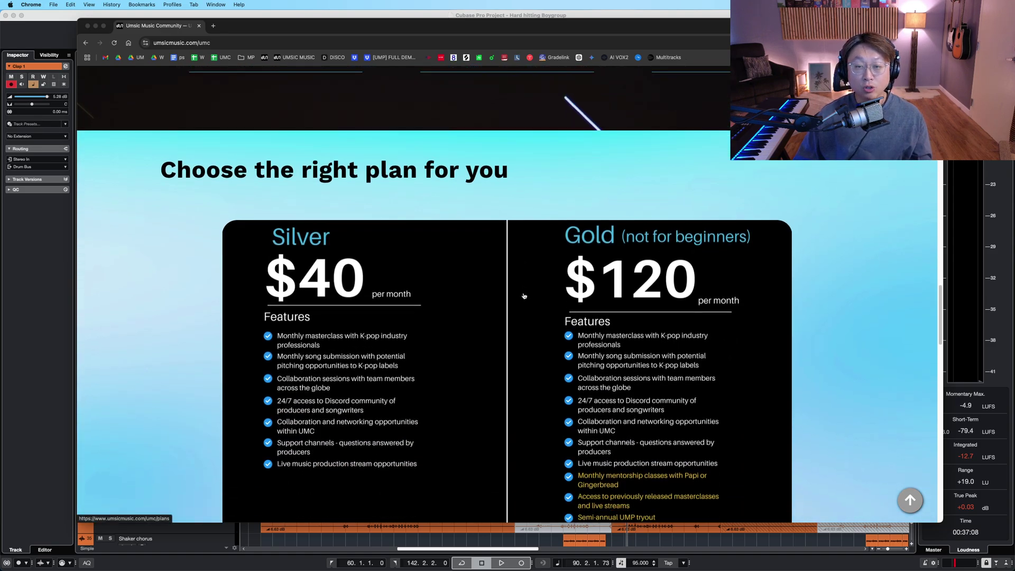
scroll(524, 296, "down", 2)
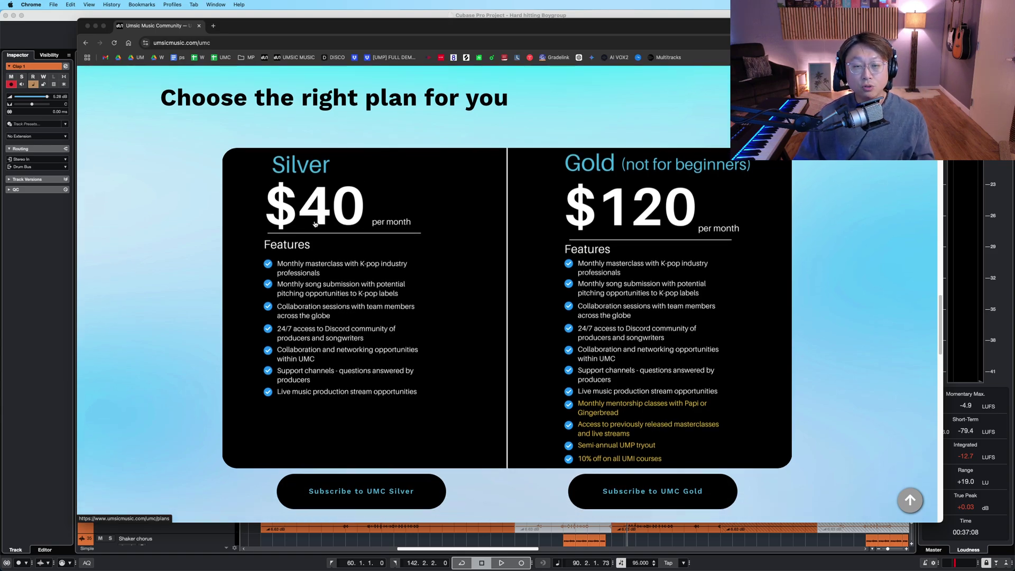
scroll(485, 238, "down", 1)
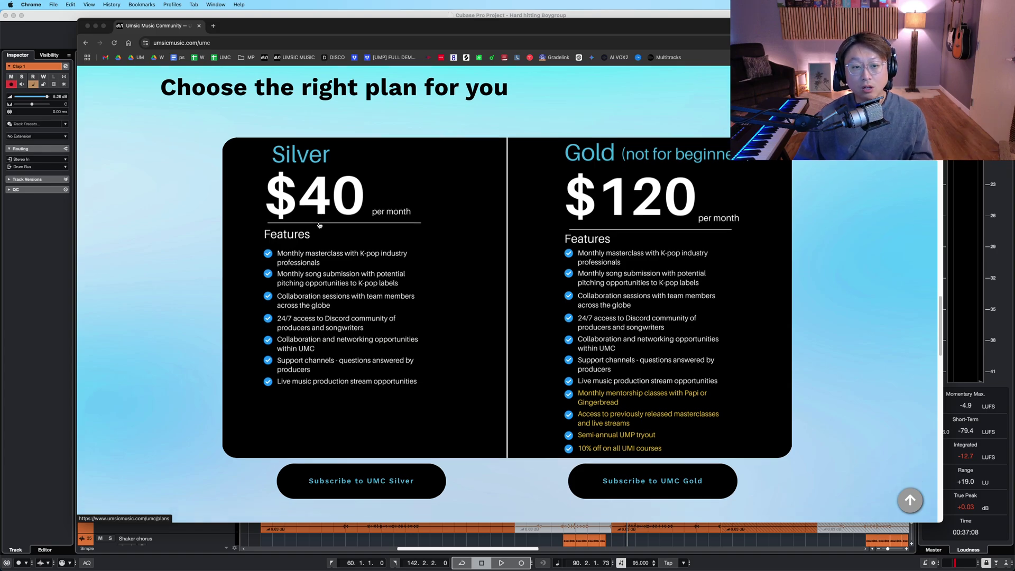
scroll(520, 237, "down", 3)
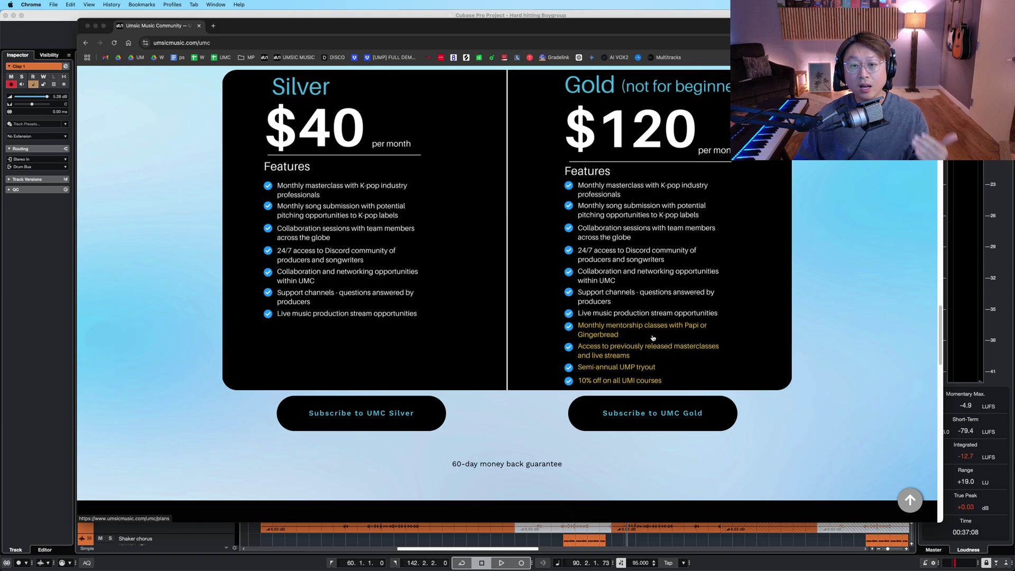
Skim the frequently asked questions and member testimonials, and return to the UMC program inclusions.
scroll(653, 338, "down", 10)
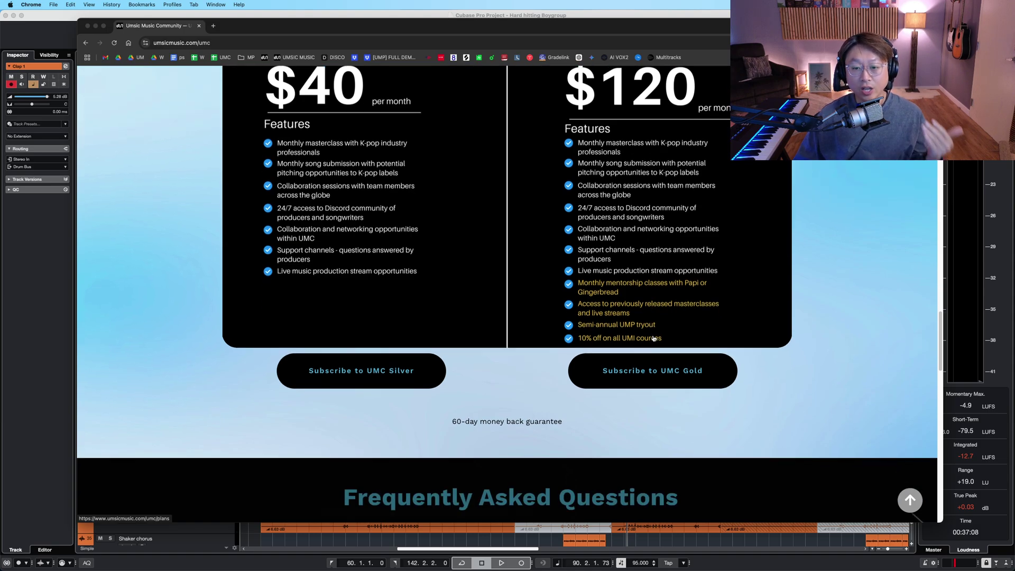
scroll(654, 336, "down", 2)
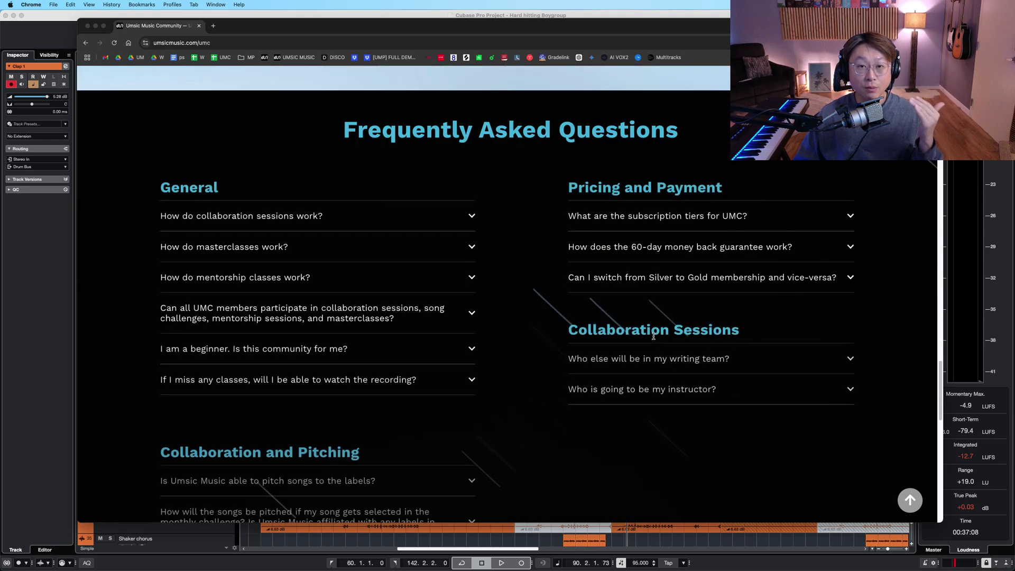
scroll(654, 339, "down", 6)
scroll(655, 339, "down", 15)
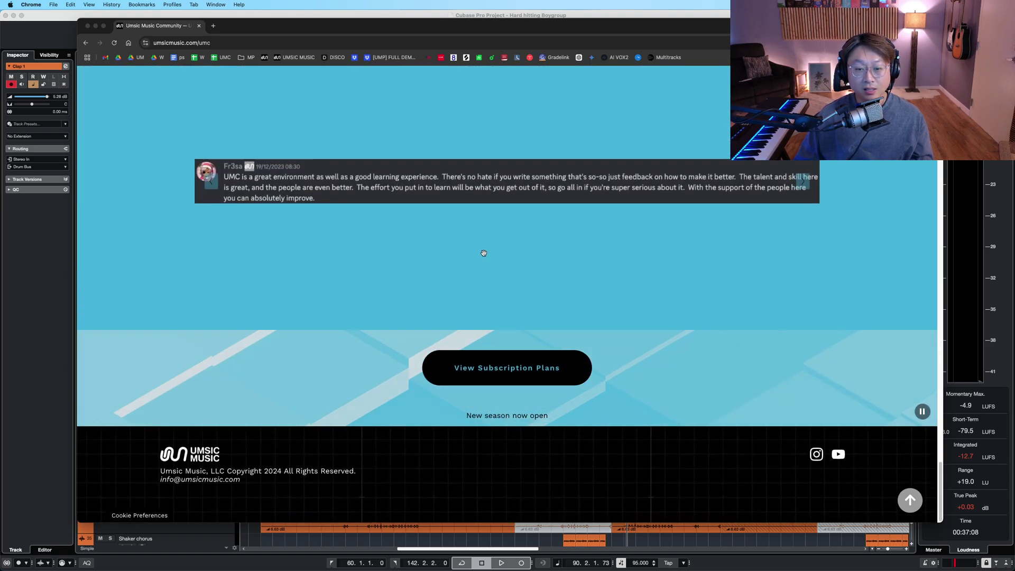
scroll(493, 254, "up", 20)
scroll(492, 258, "up", 5)
scroll(492, 255, "down", 10)
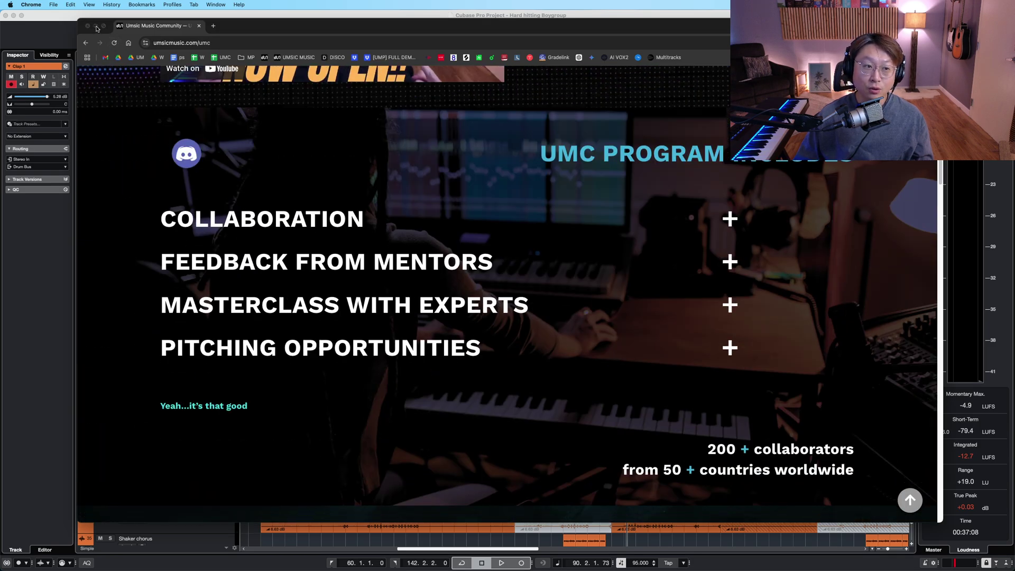
Minimize Chrome to switch back to the Cubase project, reset the playhead to bar 60 and enlarge the track heights.
left_click(96, 26)
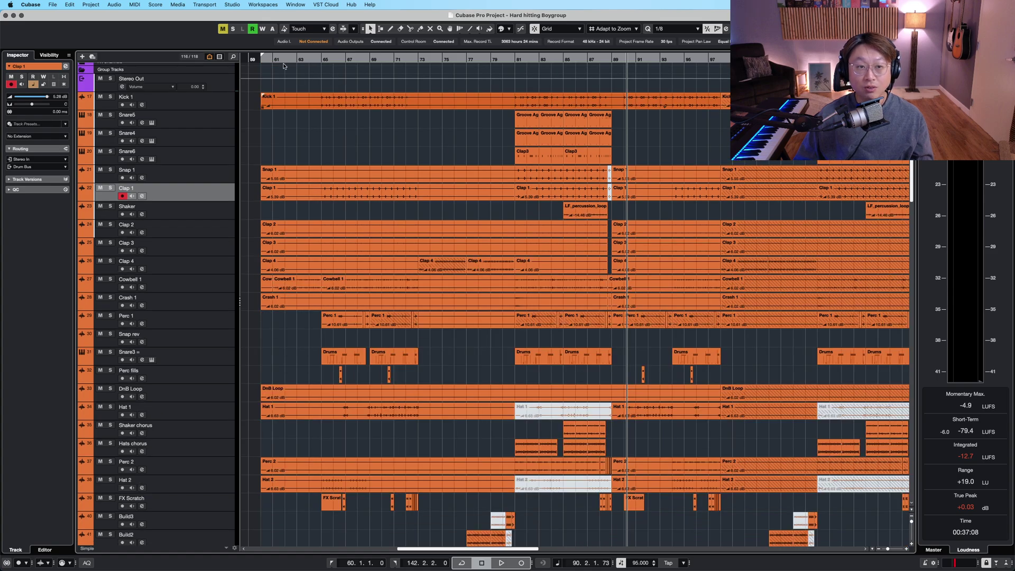
key("shift+g")
key("shift+g")
key("shift+g")
key("shift+h")
key("shift+h")
key("shift+h")
key("shift+h")
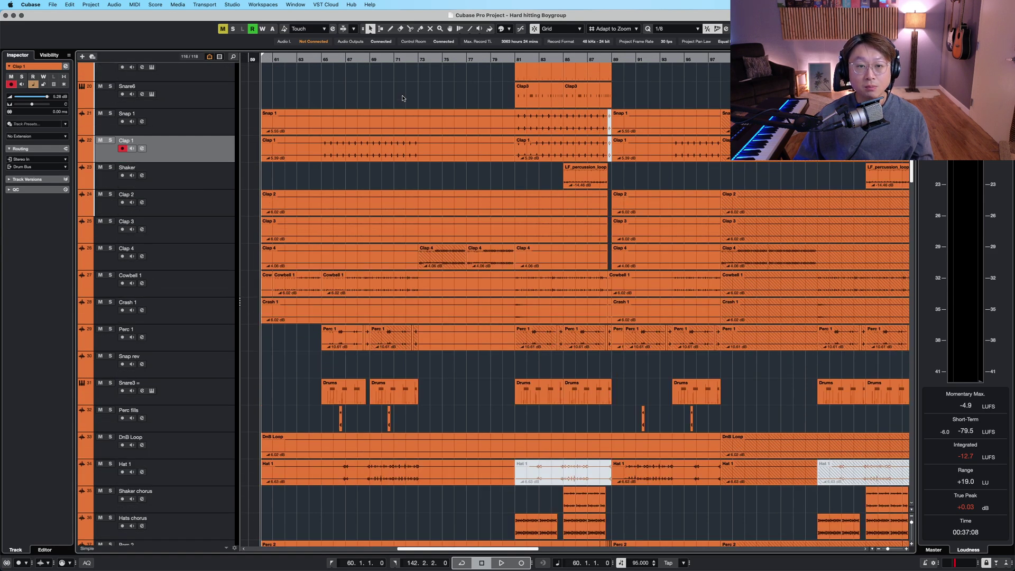
scroll(326, 105, "down", 1)
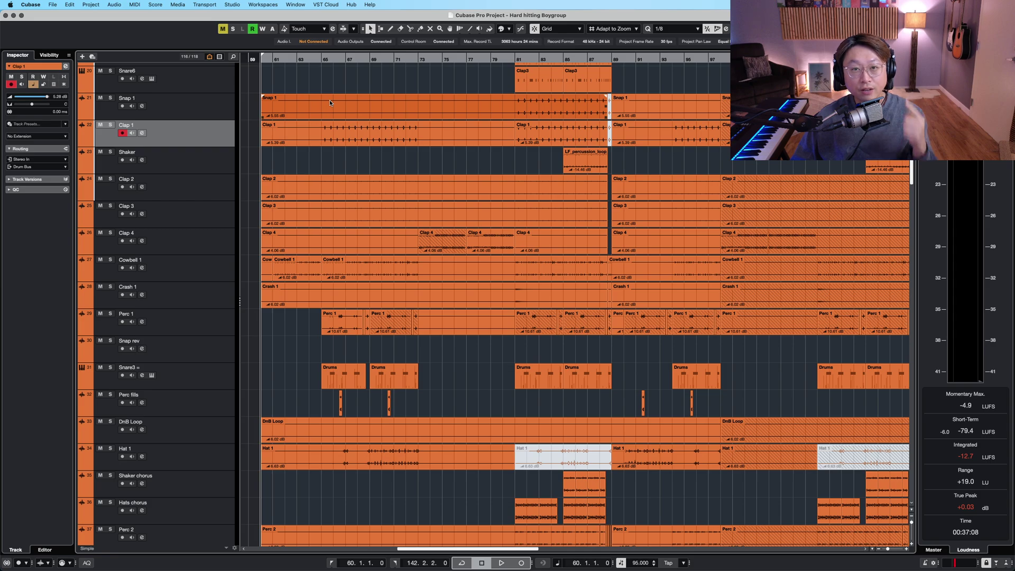
left_click(339, 83)
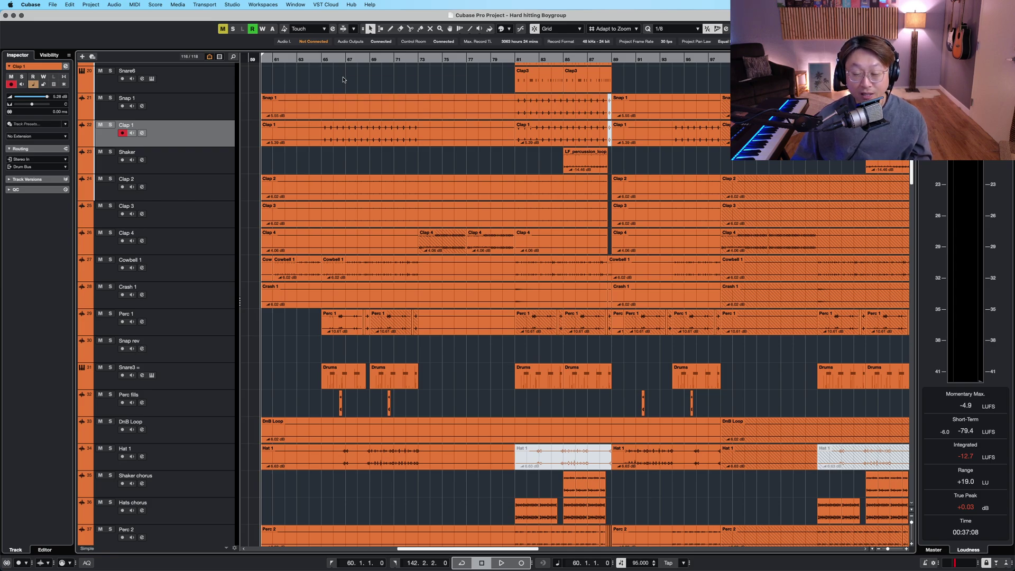
scroll(343, 80, "up", 1)
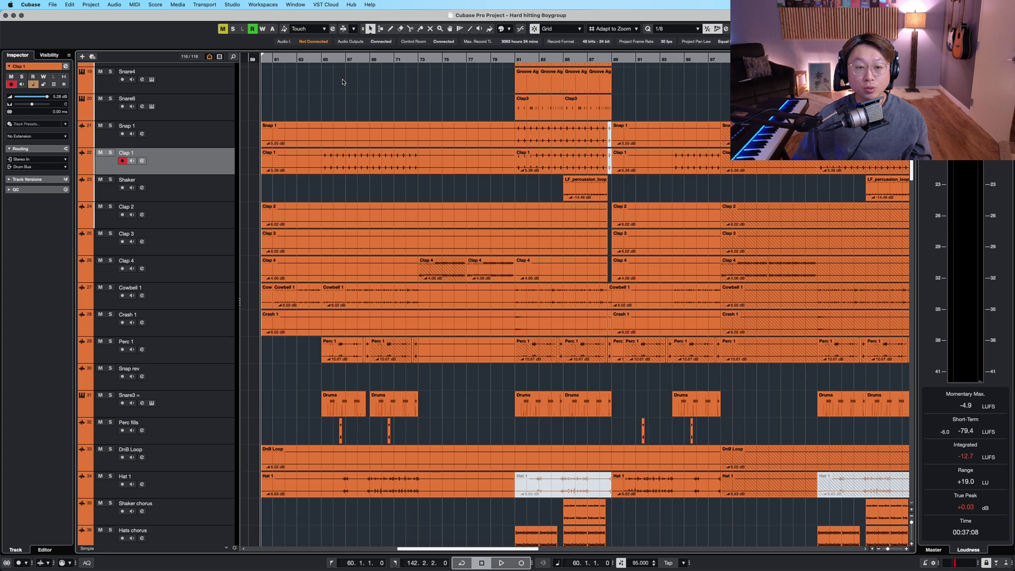
Survey the arrangement as a compact overview and at larger track height, from the drums through the bass and synths to the chants.
key("shift+g")
key("shift+g")
key("shift+g")
key("shift+g")
key("shift+h")
key("shift+h")
key("shift+h")
key("shift+h")
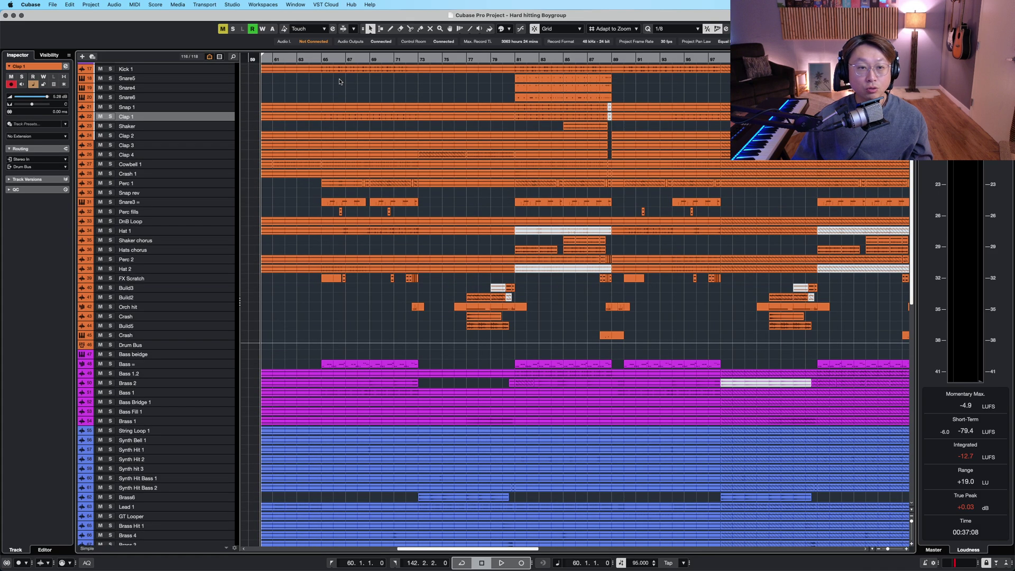
right_click(372, 75)
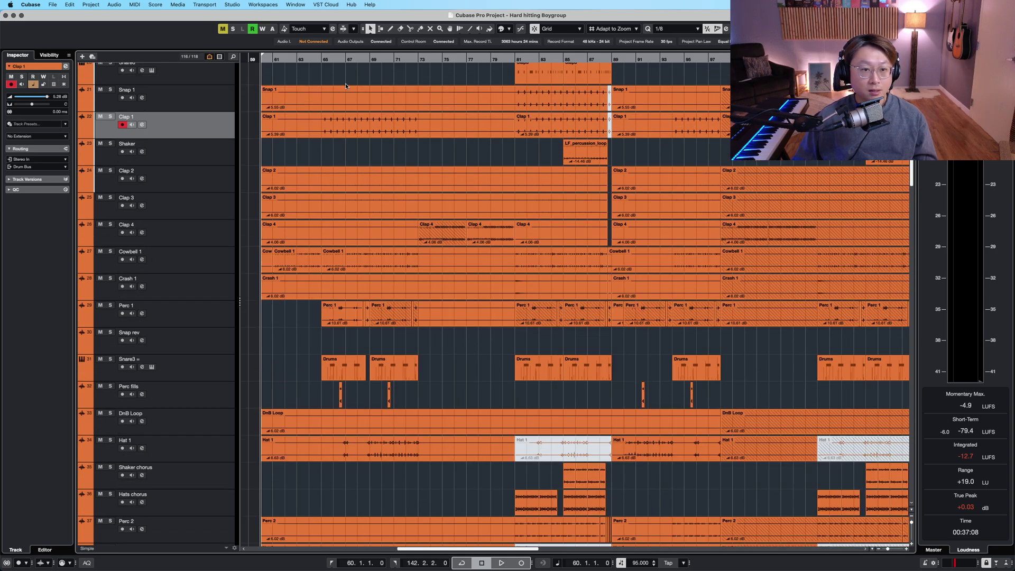
scroll(299, 81, "up", 4)
scroll(304, 148, "down", 12)
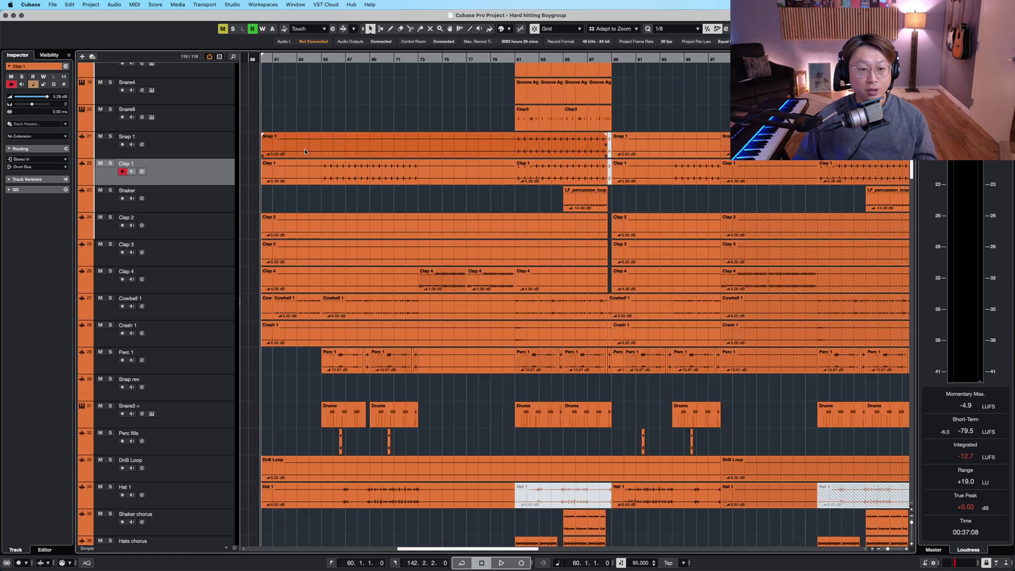
scroll(304, 152, "down", 15)
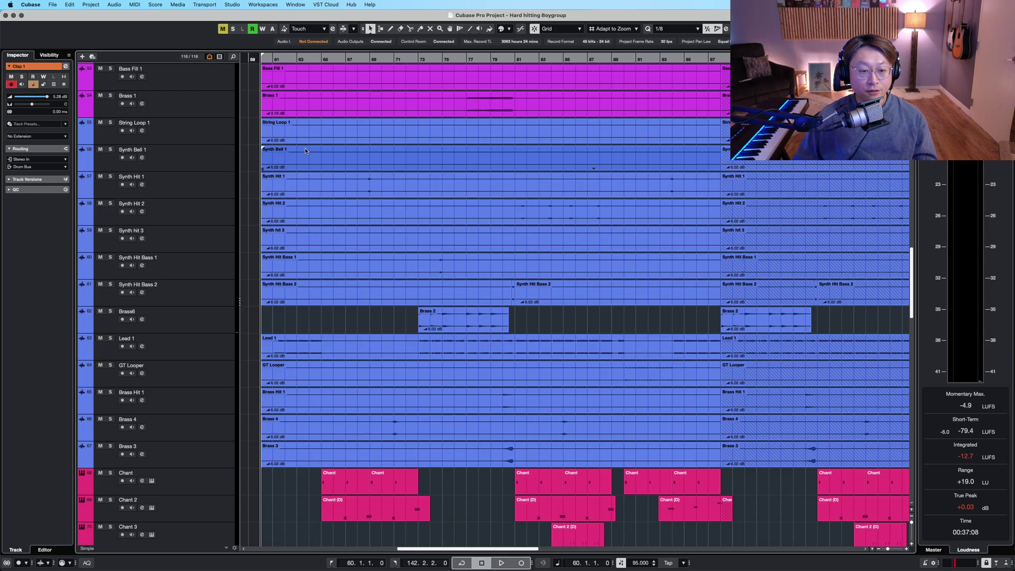
scroll(305, 150, "up", 4)
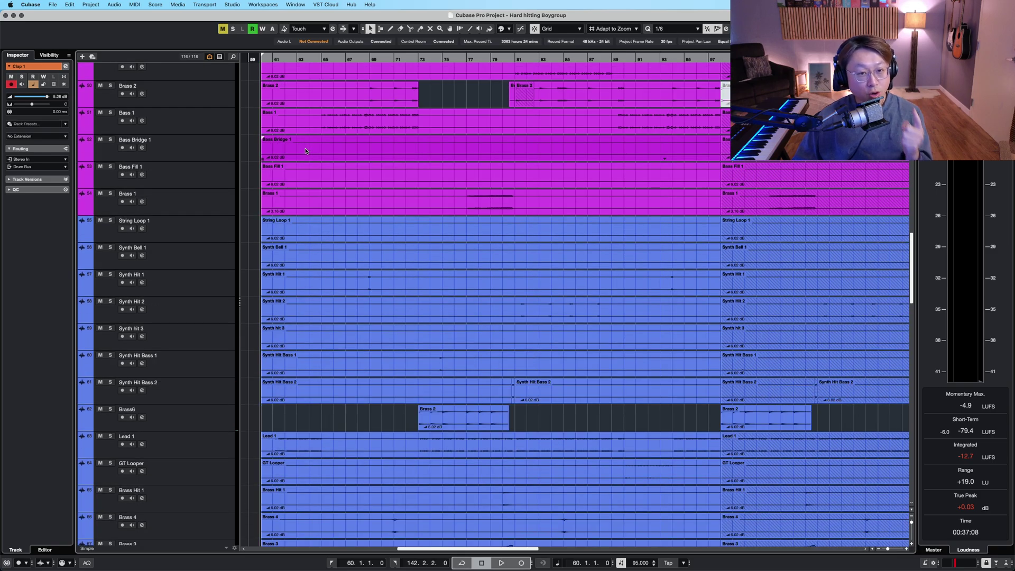
scroll(305, 151, "up", 15)
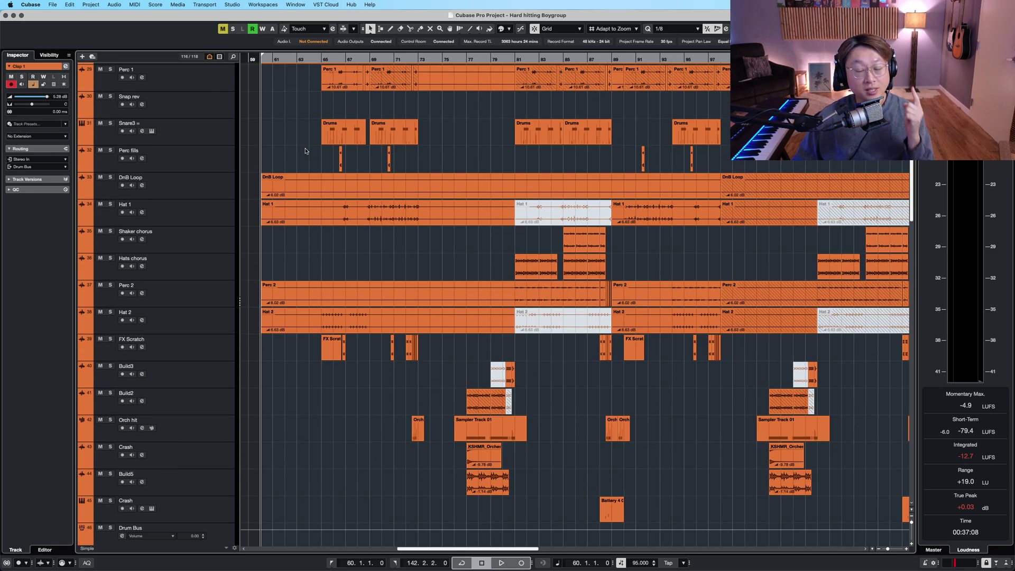
scroll(305, 151, "up", 6)
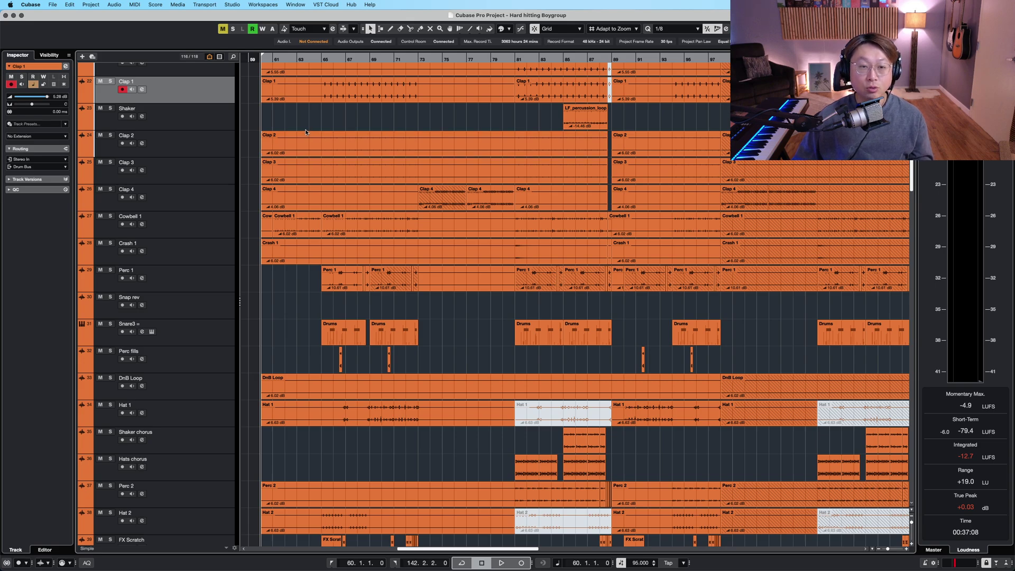
Play the arrangement from bar 60 while viewing the synth, brass and Lead 1 tracks, and stop just after bar 65 begins.
key("space")
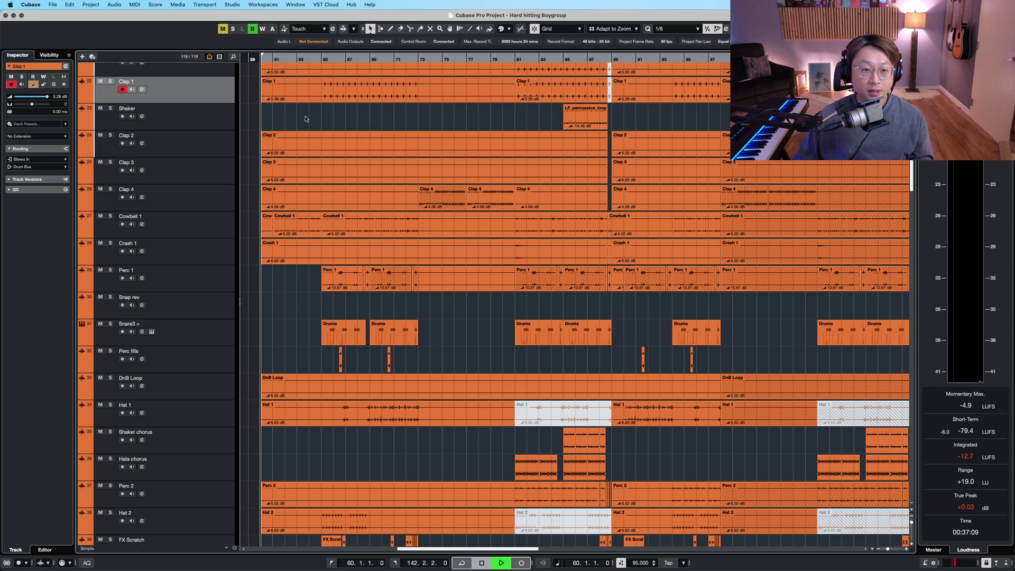
scroll(305, 118, "down", 20)
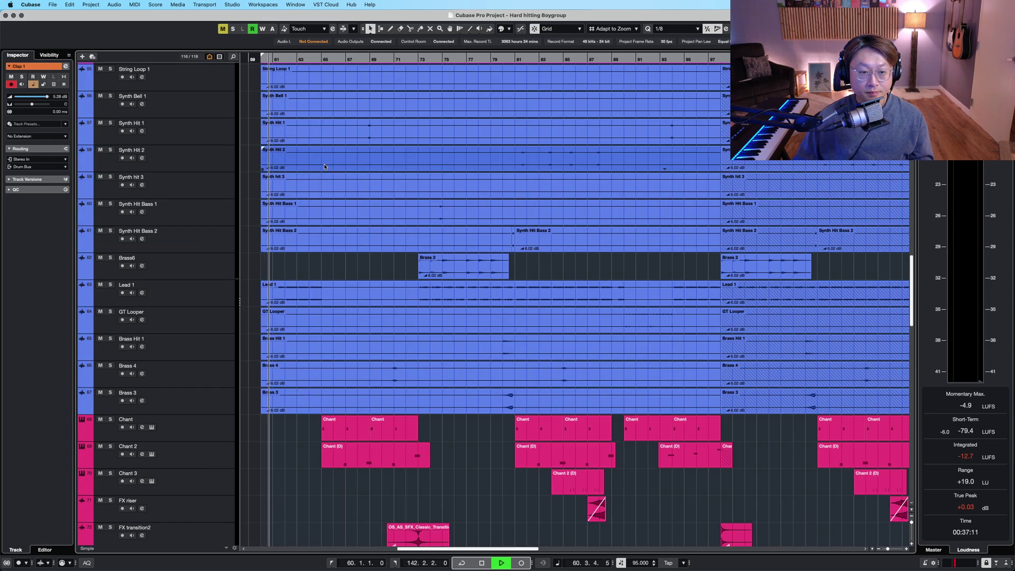
scroll(325, 167, "down", 1)
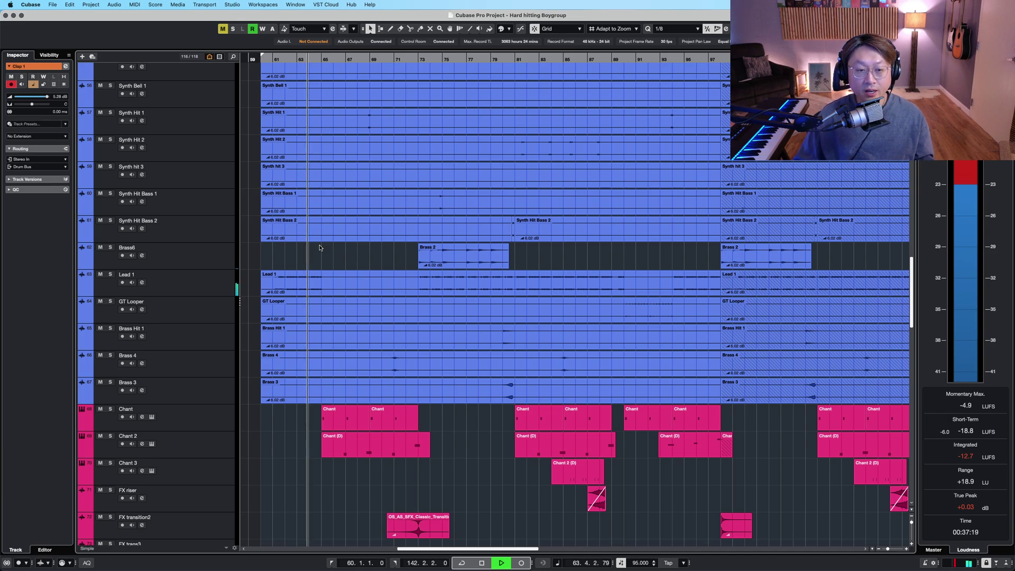
key("alt+Down")
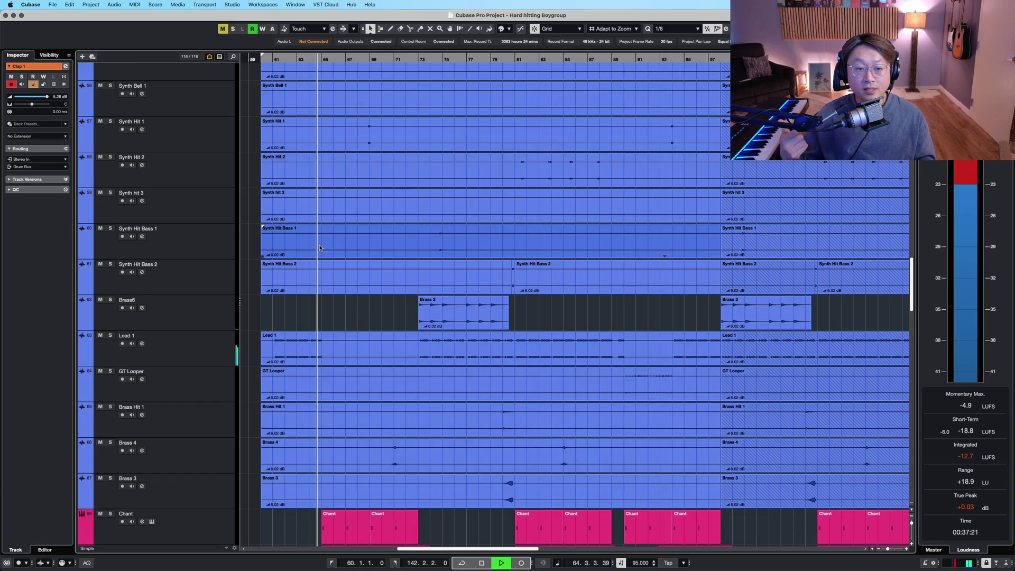
key("space")
Split the Lead 1 audio event at bars 61 and 65 and select the segment between them.
key("alt+Up")
key("alt+Up")
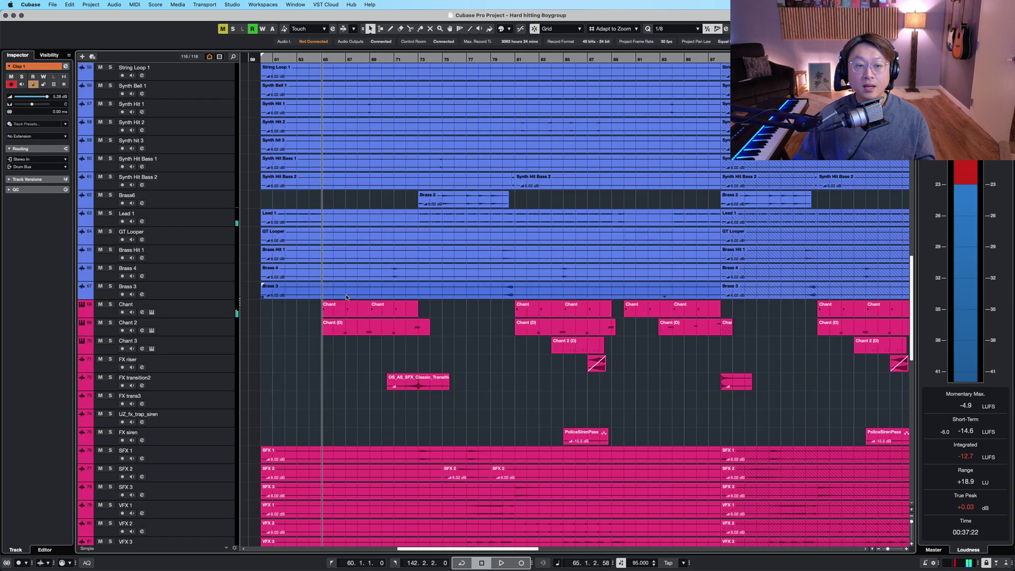
key("alt+Down")
key("alt+Down")
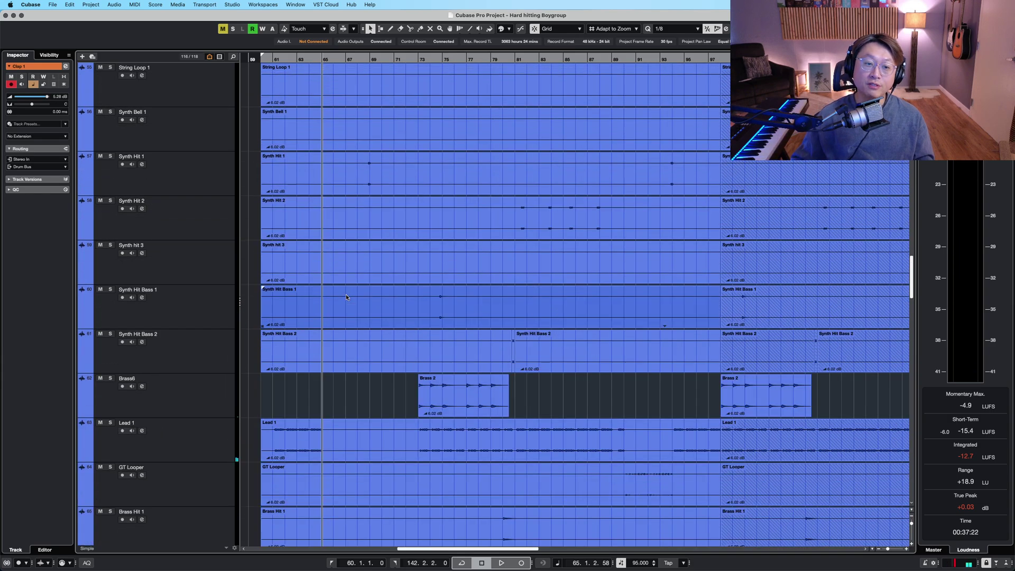
scroll(279, 413, "down", 1)
left_click(278, 413)
left_click_drag(271, 428, 309, 429)
left_click(190, 428)
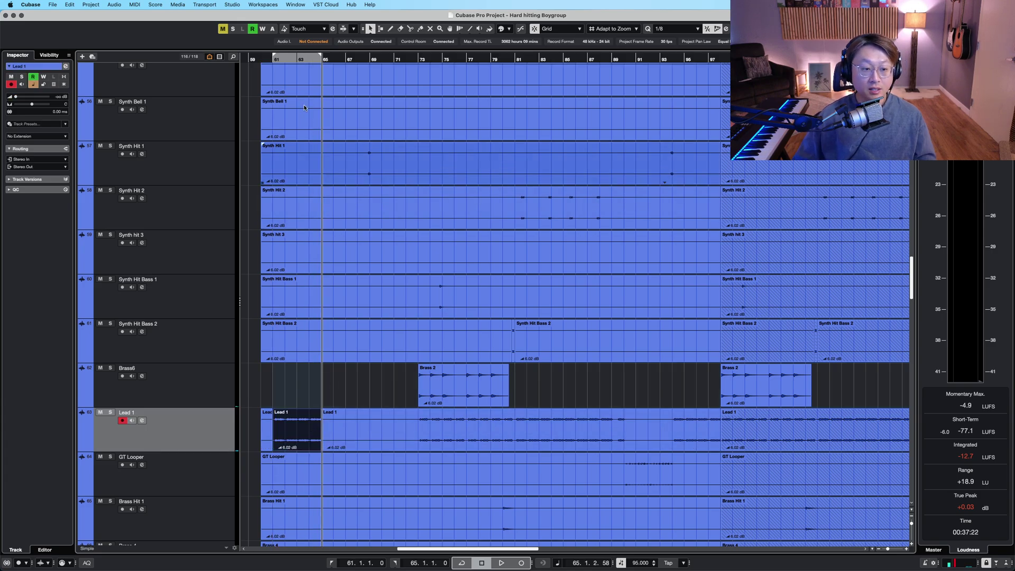
Set the locators around the Lead 1 segment from bar 61 to 65, solo the track and play the passage briefly.
key("s")
key("p")
scroll(333, 227, "down", 15)
key("space")
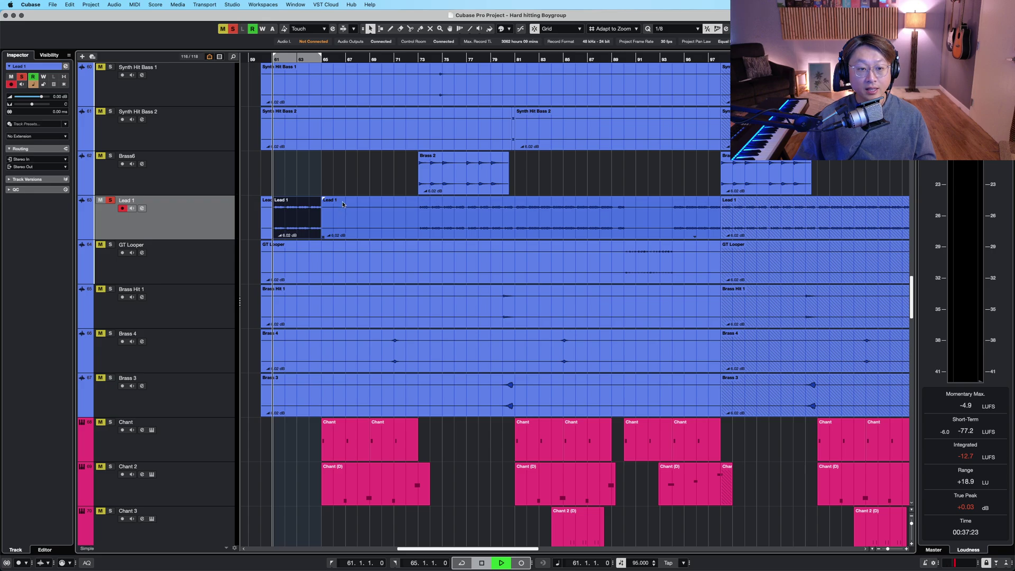
key("h")
key("h")
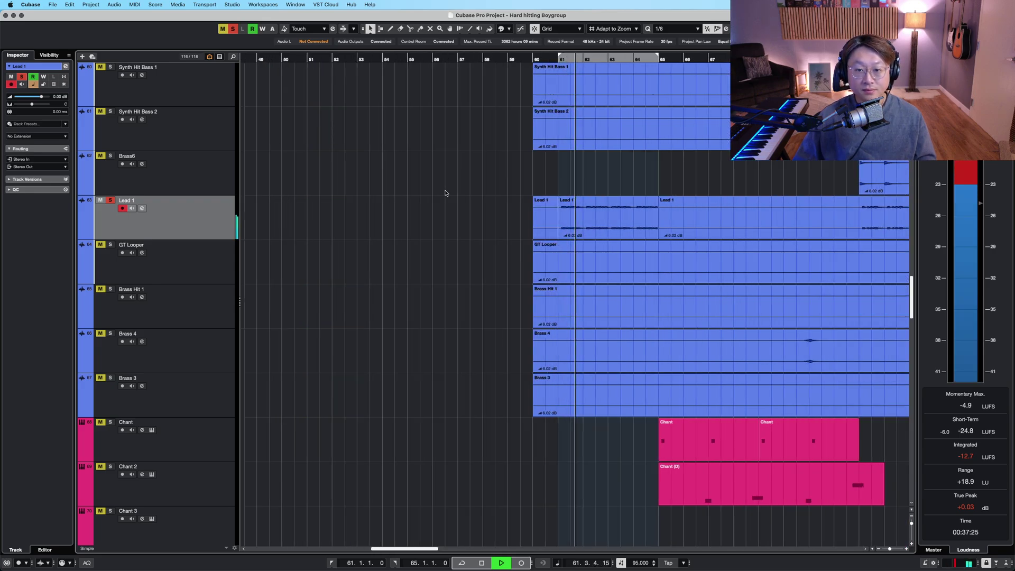
key("h")
key("space")
Open the channel settings of the Lead 1 track to show its inserts and equalizer beside the soloed segment.
key("g")
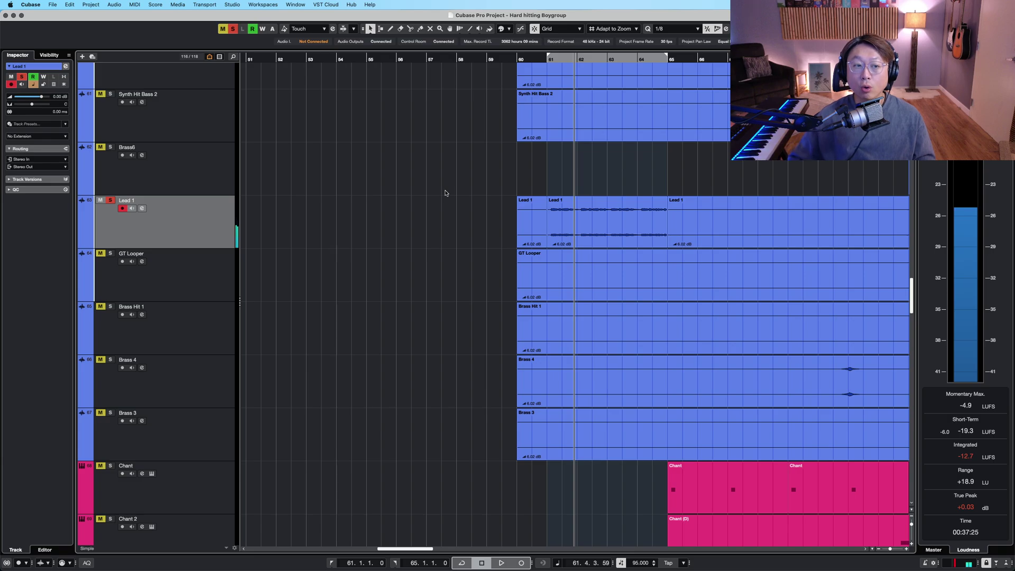
key("shift+h")
left_click(142, 136)
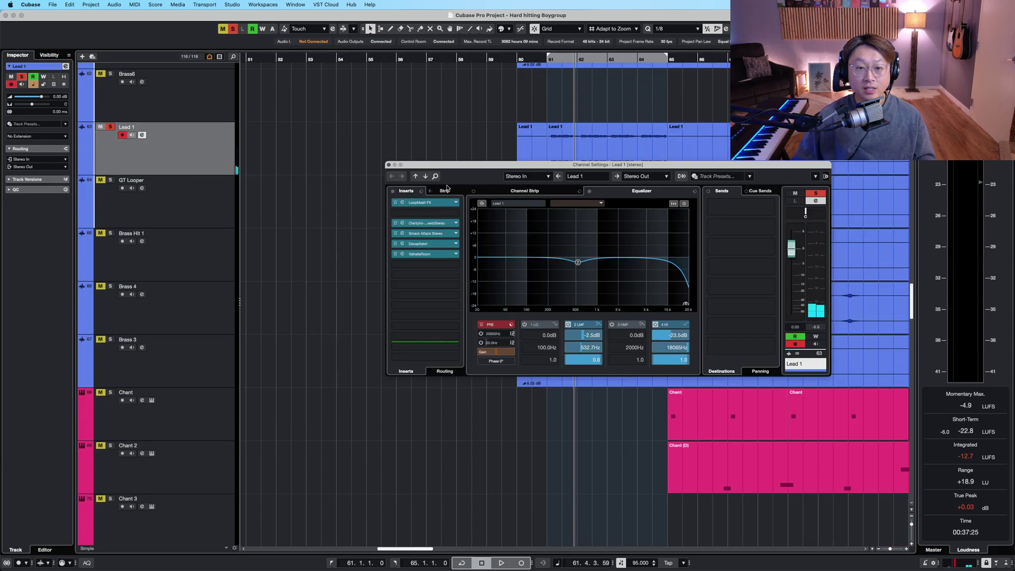
left_click(499, 124)
scroll(502, 138, "right", 5)
scroll(505, 153, "up", 2)
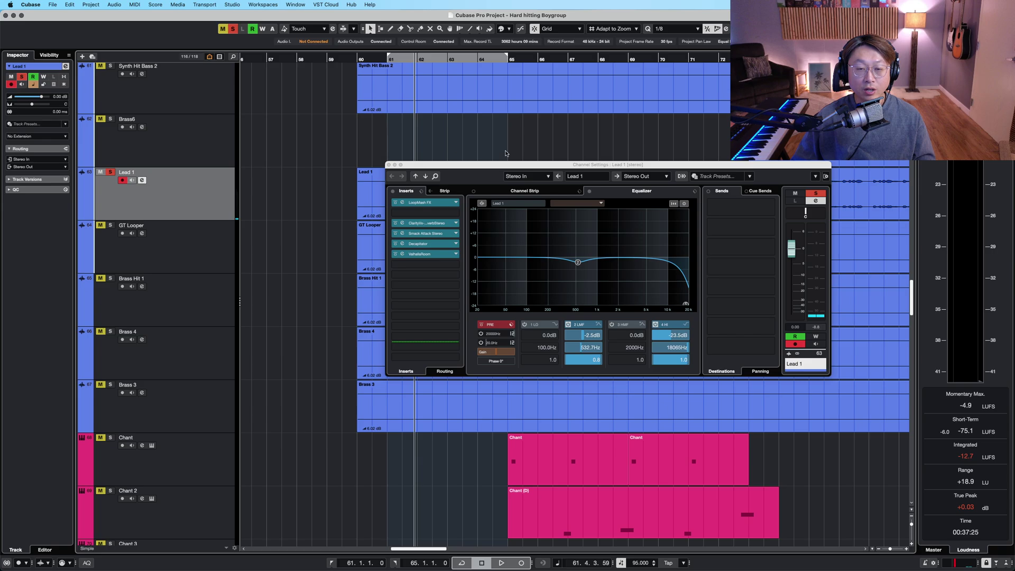
Move the channel settings clear of the Lead 1 events, then play the looped passage from bar 61 with the inserts bypassed and re-enabled.
left_click_drag(494, 168, 470, 247)
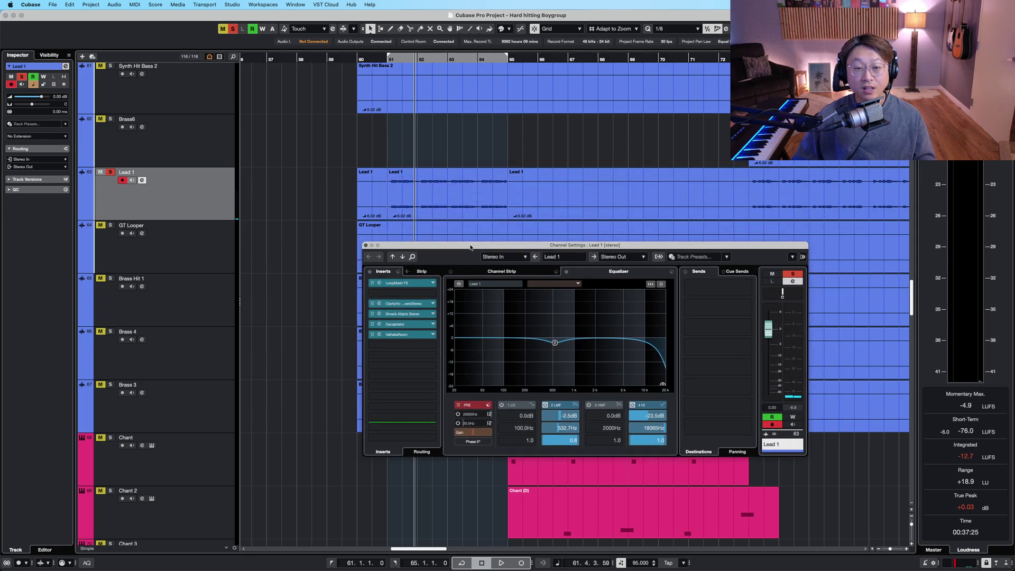
left_click(369, 271)
left_click(448, 56)
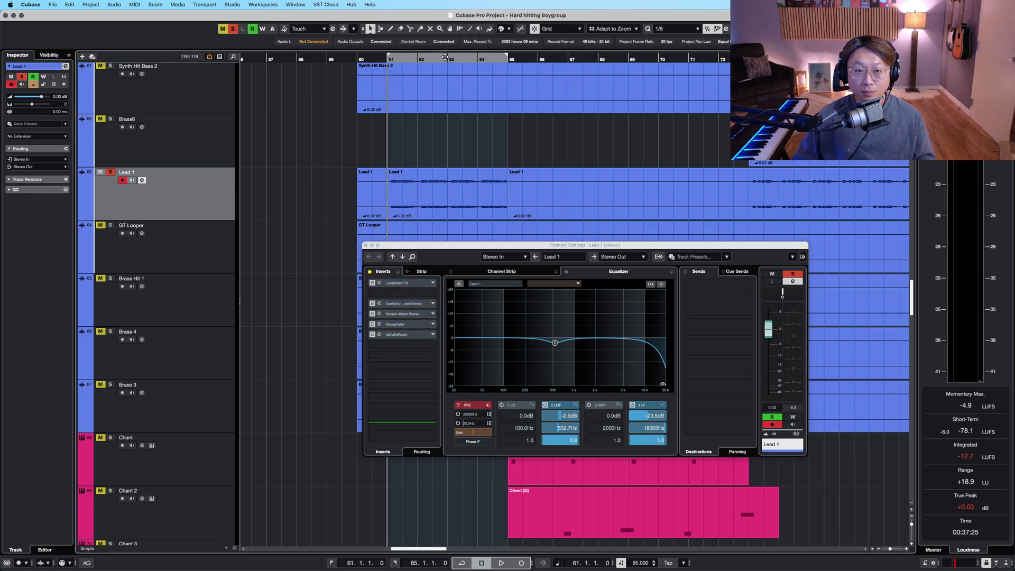
left_click(445, 57)
key("space")
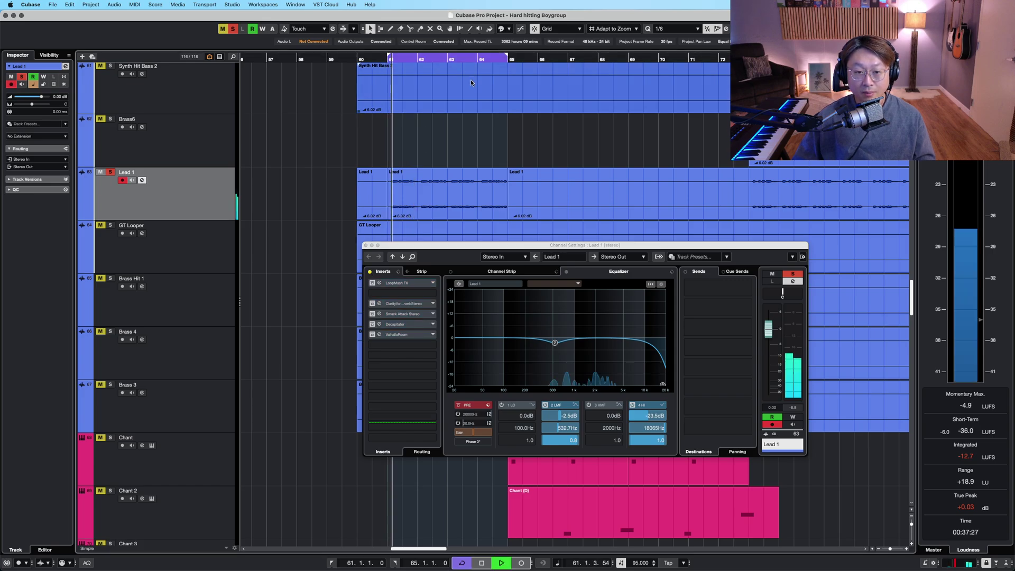
left_click(370, 274)
key("space")
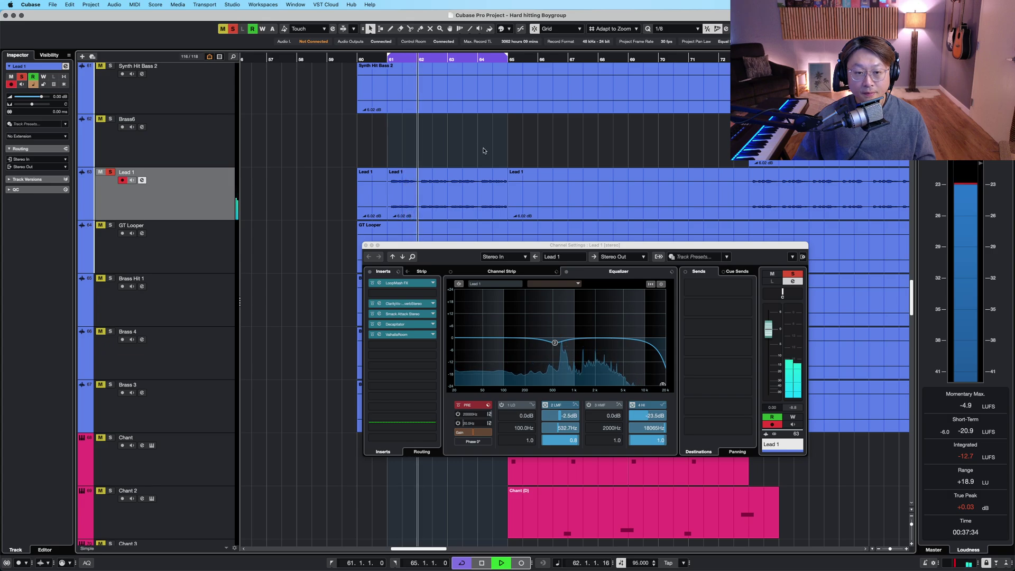
Show the ValhallaRoom insert of Lead 1 and play the passage from bar 61 with the reverb bypassed.
left_click(403, 336)
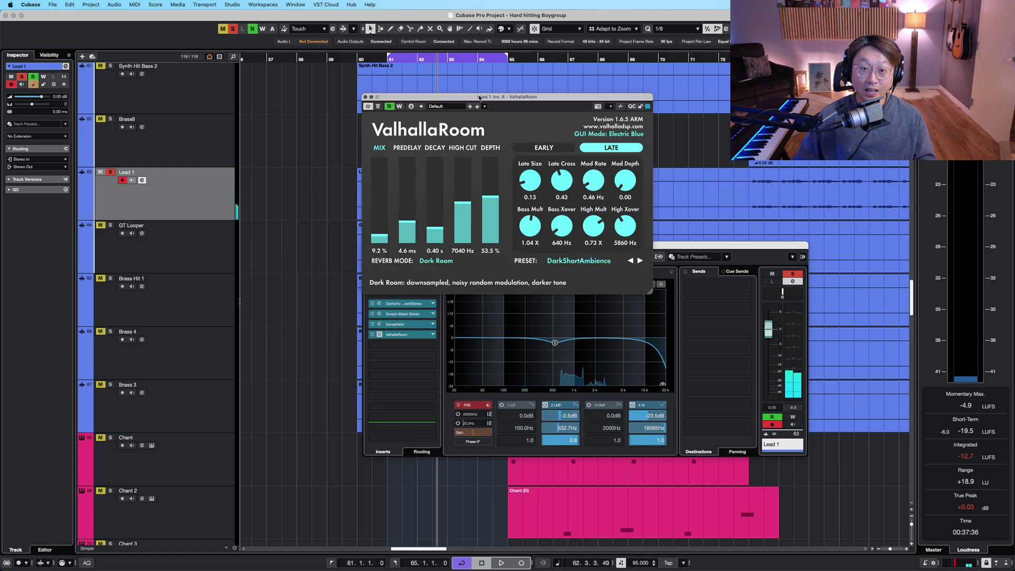
left_click_drag(479, 97, 623, 96)
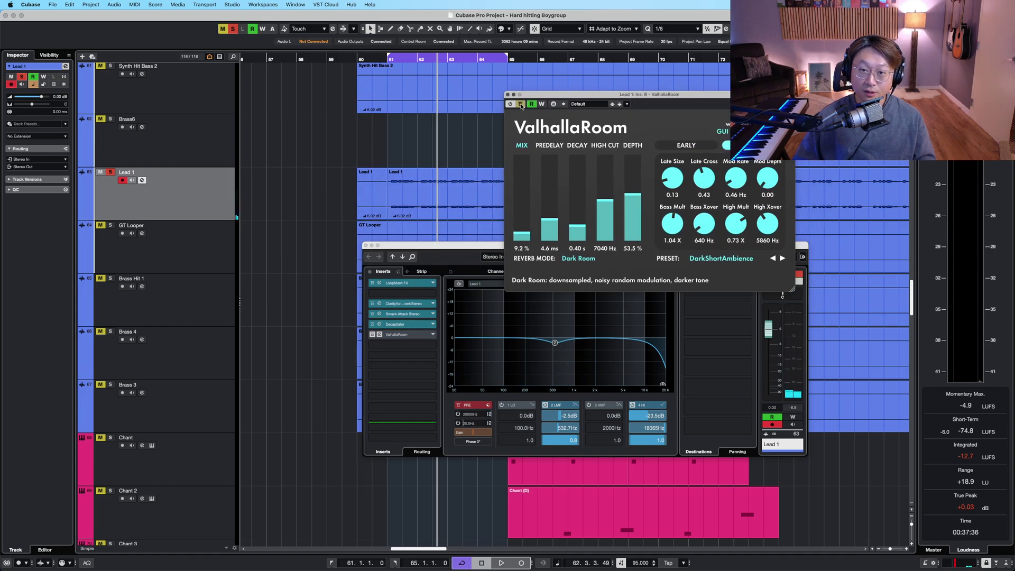
left_click(388, 59)
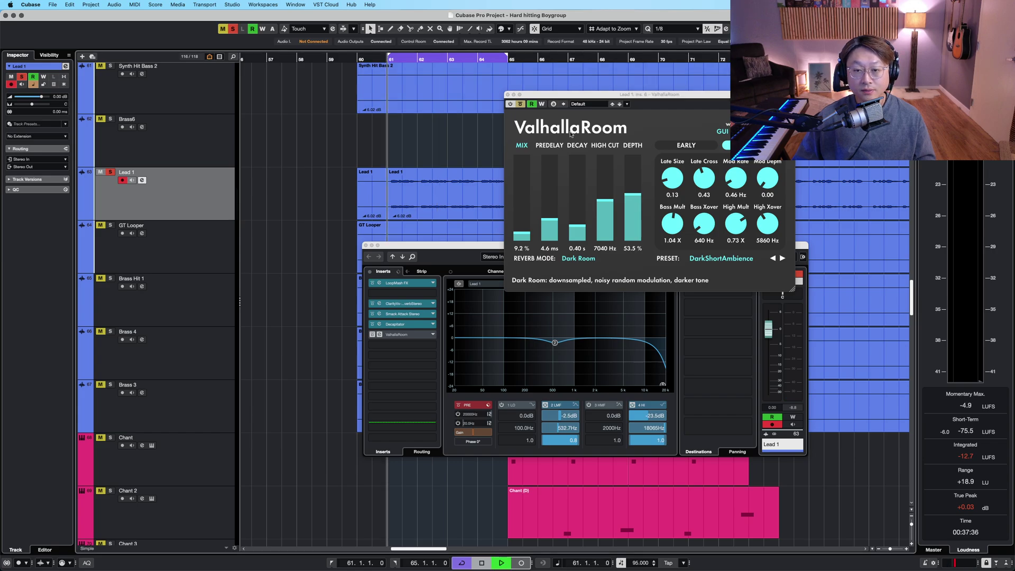
key("space")
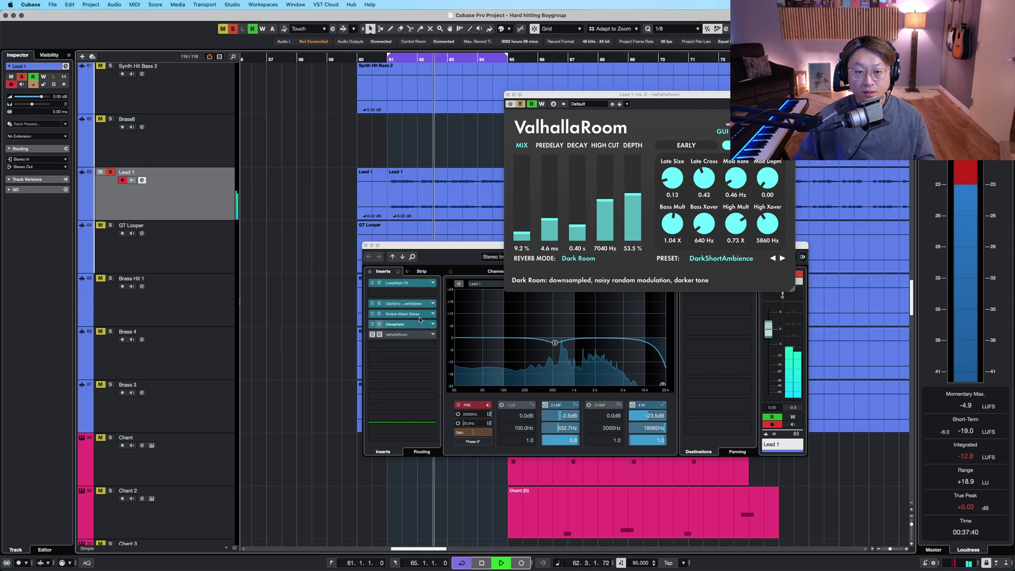
Compare Lead 1 with and without ValhallaRoom during playback, leave the reverb enabled and close its editor.
left_click(521, 105)
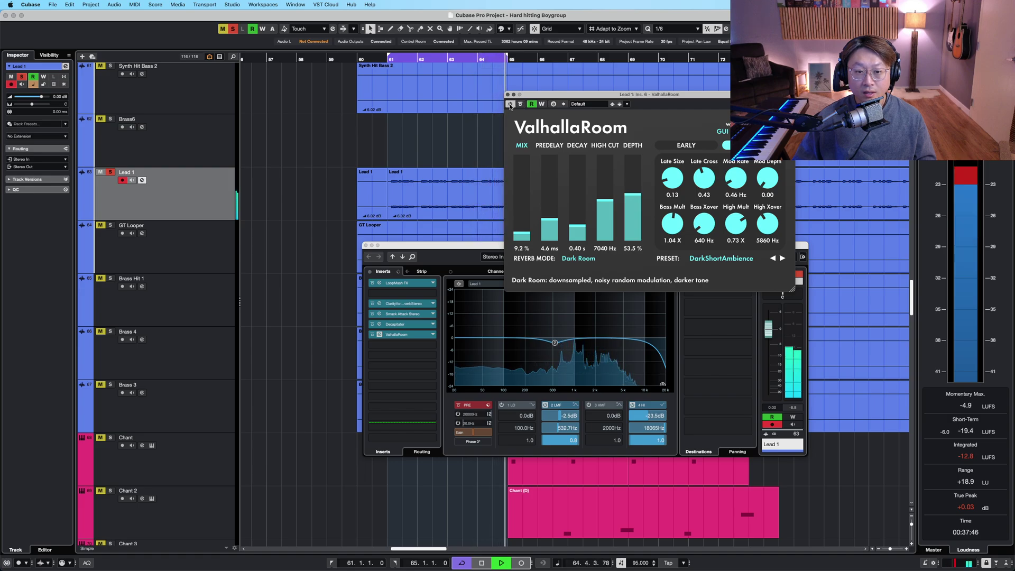
left_click(510, 104)
left_click(511, 105)
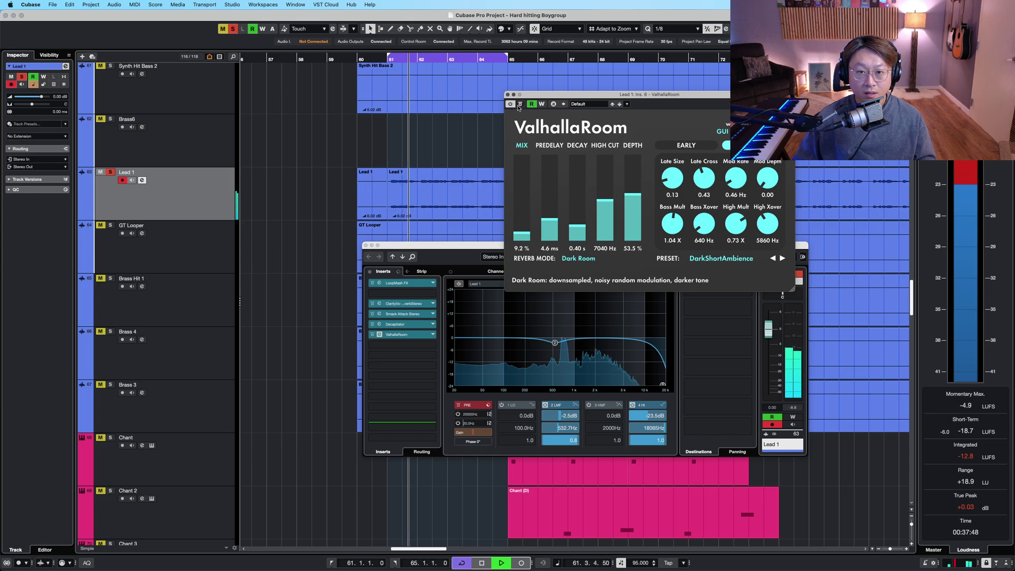
left_click(510, 104)
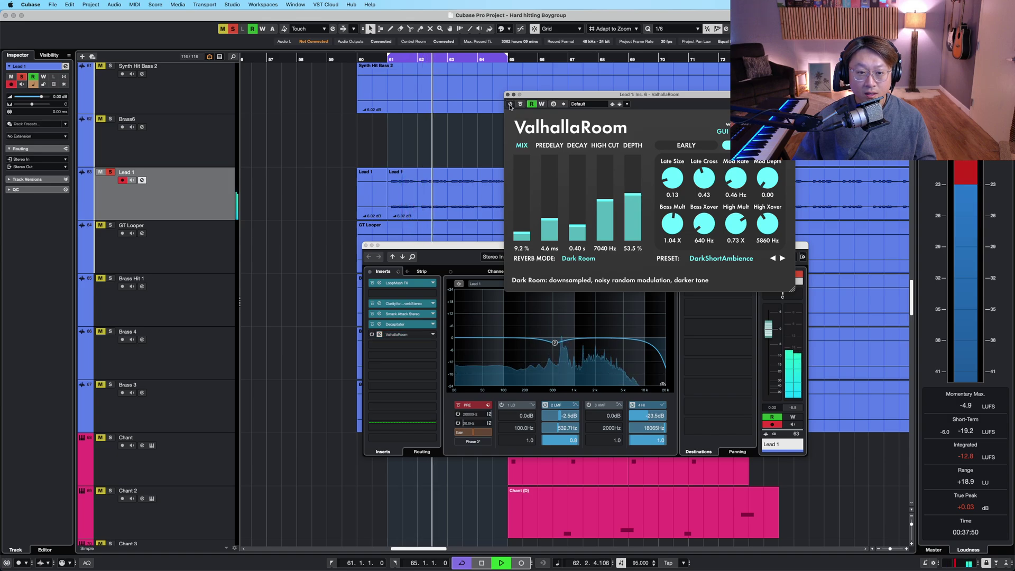
left_click(511, 105)
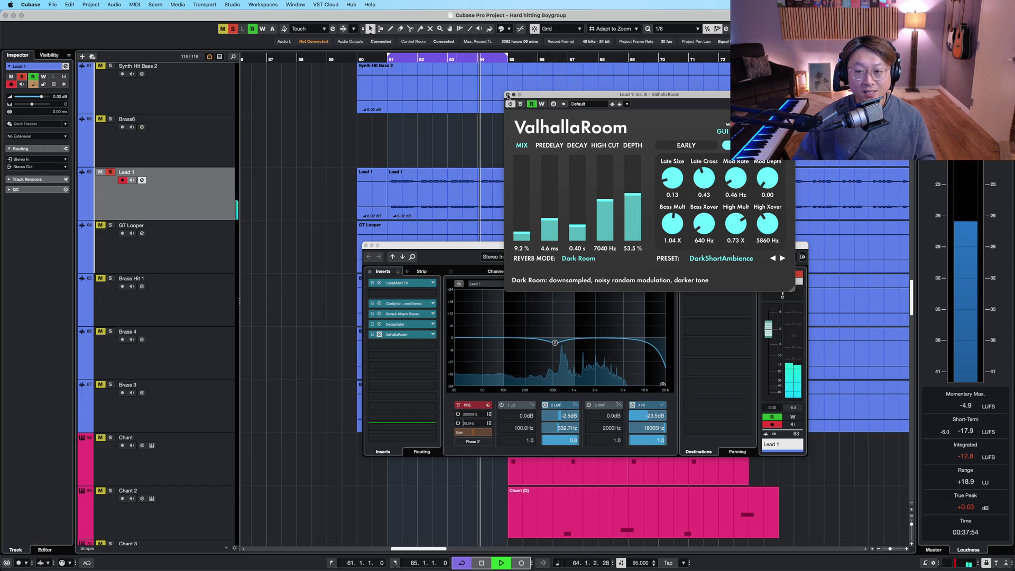
left_click(508, 95)
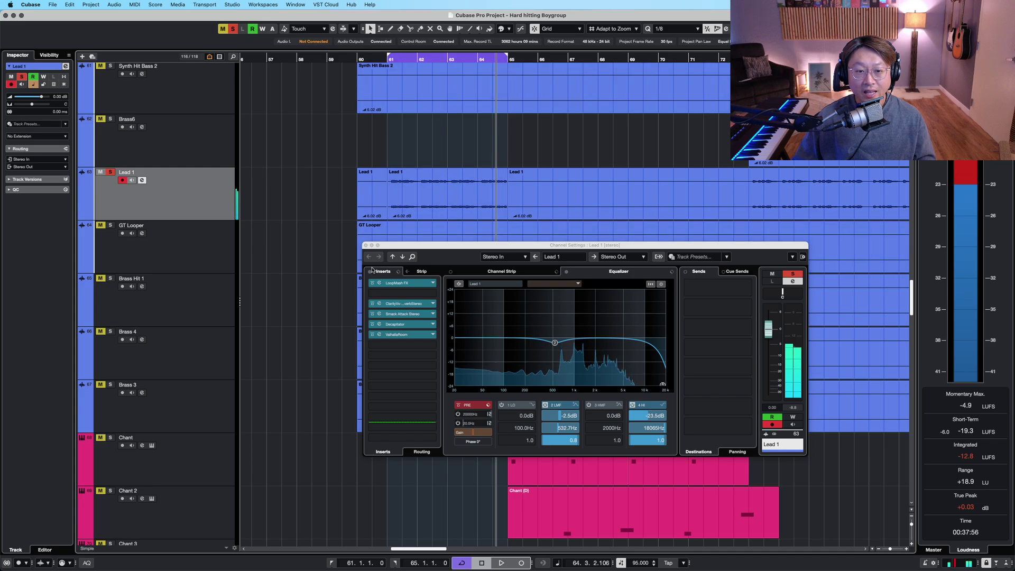
Play the Lead 1 passage from bar 61 with the Decapitator insert bypassed, and close the channel settings.
left_click(381, 324)
left_click(387, 60)
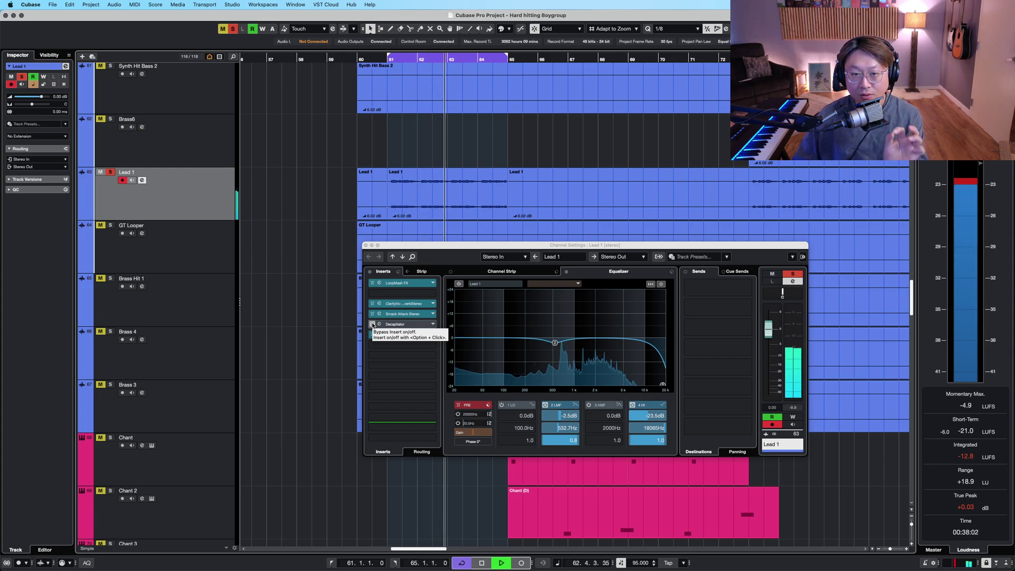
left_click(365, 245)
Reduce the track heights, unsolo the Lead 1 track and stop playback.
key("shift+g")
key("shift+g")
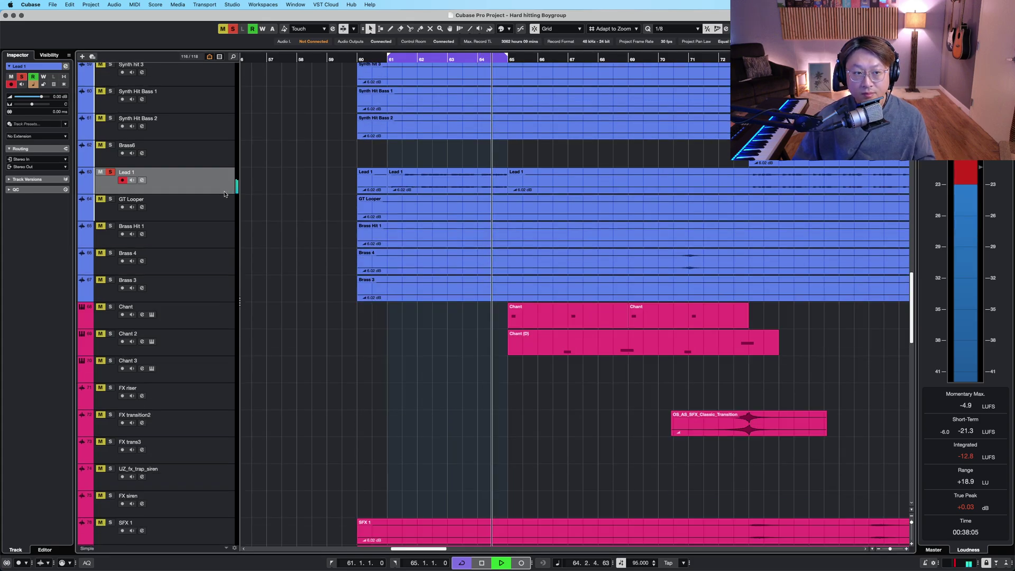
key("s")
key("space")
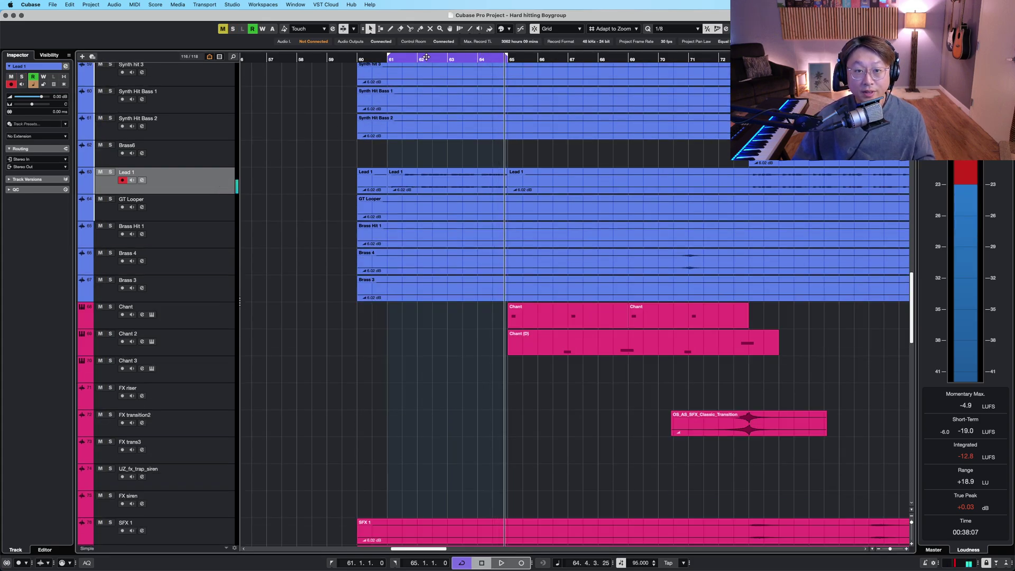
Select both Sampler Track 02 parts on the Bass = track and set a cycle around them from bar 65 to 73.
key("shift+g")
key("shift+g")
key("shift+g")
key("shift+g")
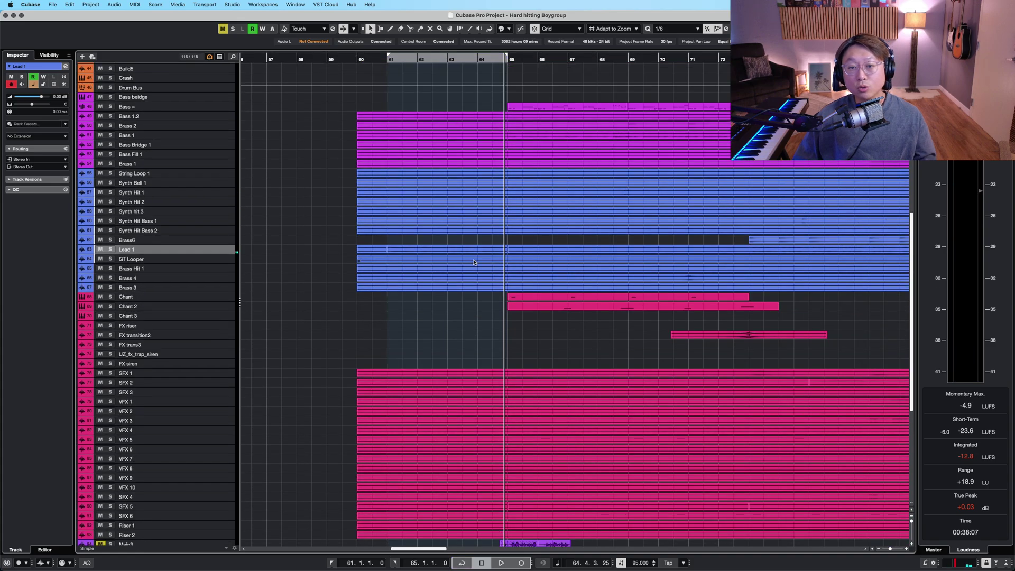
key("shift+h")
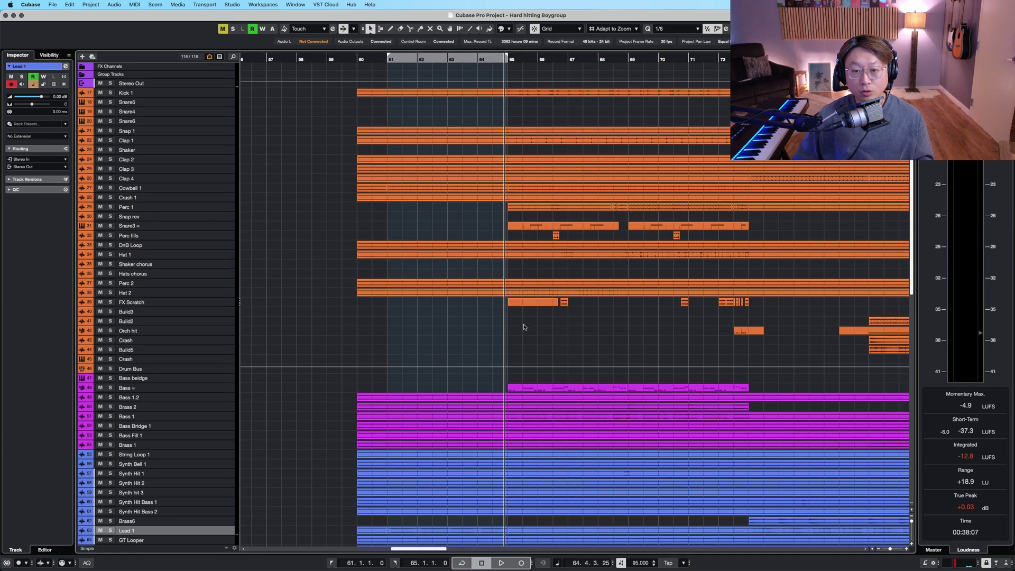
key("shift+h")
scroll(540, 309, "up", 3)
left_click_drag(460, 380, 719, 389)
key("p")
key("slash")
Play the full arrangement from bar 65 while looking through the drum, bass and synth tracks.
key("space")
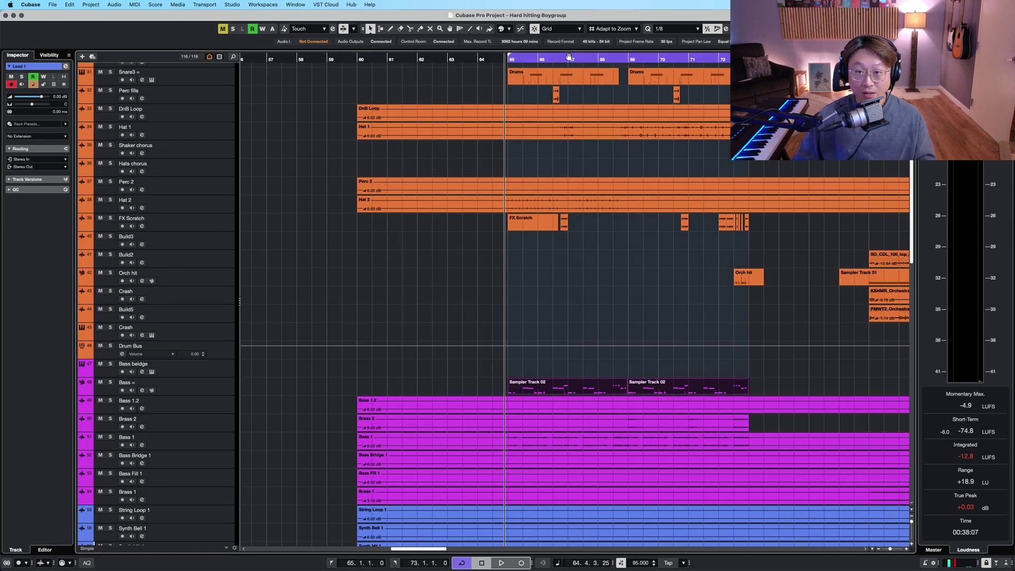
scroll(632, 277, "up", 3)
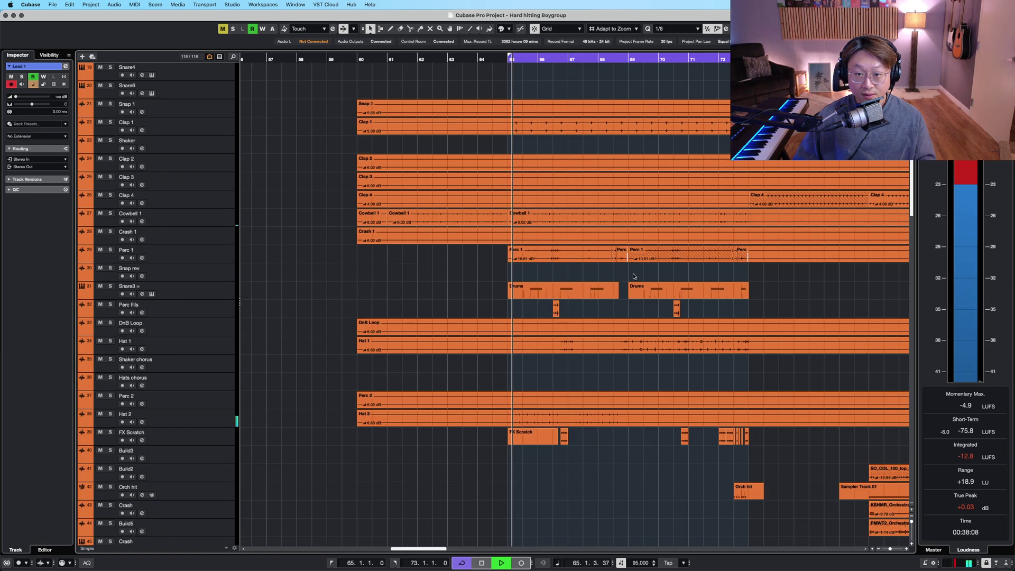
scroll(634, 277, "down", 3)
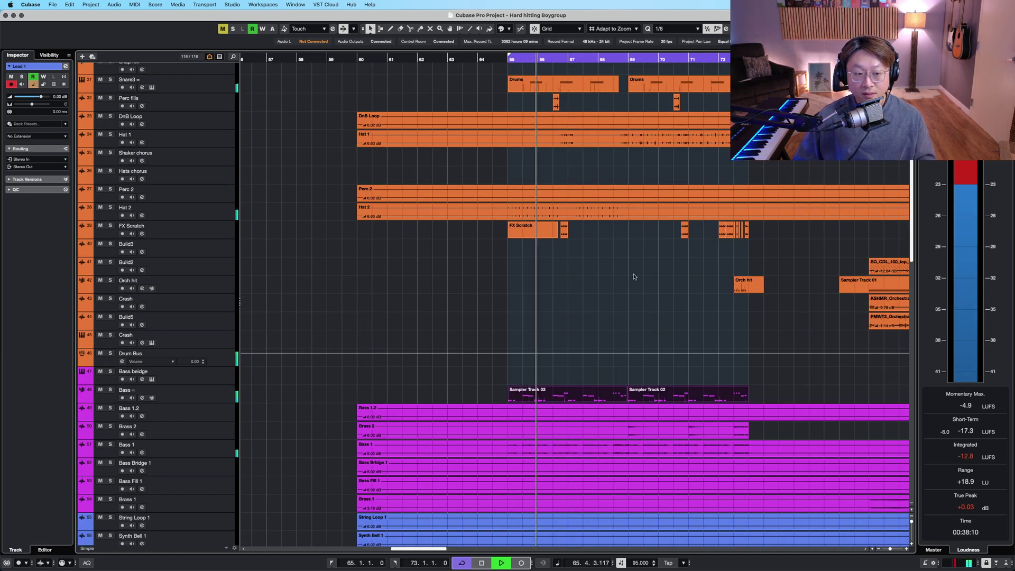
scroll(634, 277, "down", 2)
scroll(634, 277, "down", 1)
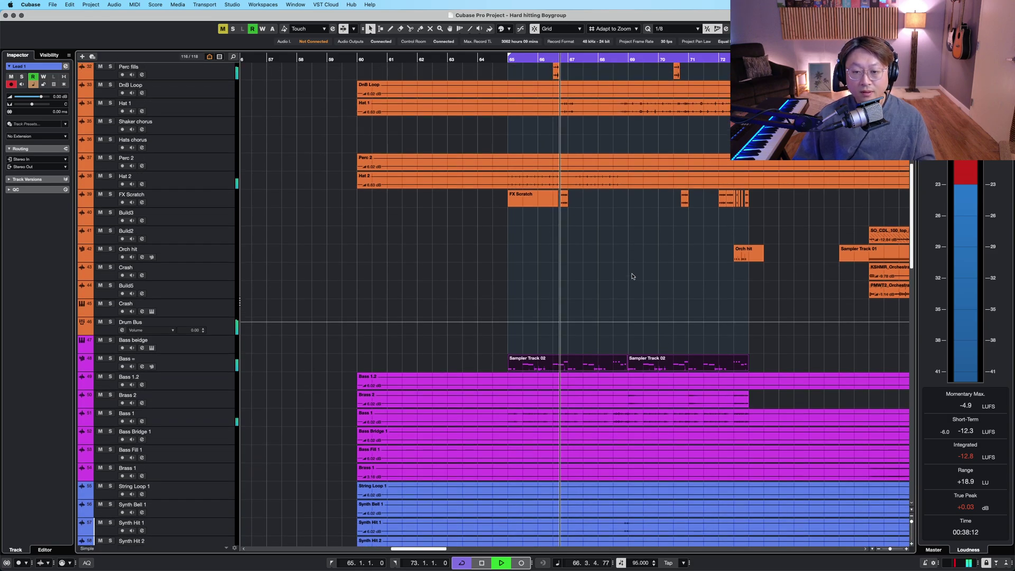
scroll(633, 276, "up", 10)
key("shift+g")
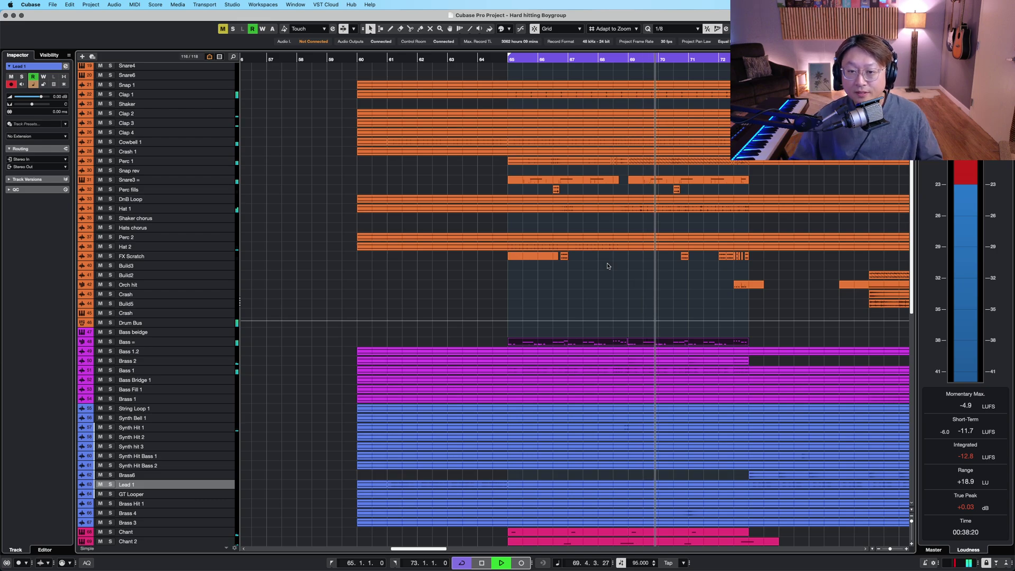
Select the Bass = track, enlarge the view around the bass tracks and stop playback at the end of the cycle.
right_click(180, 342)
left_click(475, 273)
scroll(475, 286, "up", 6)
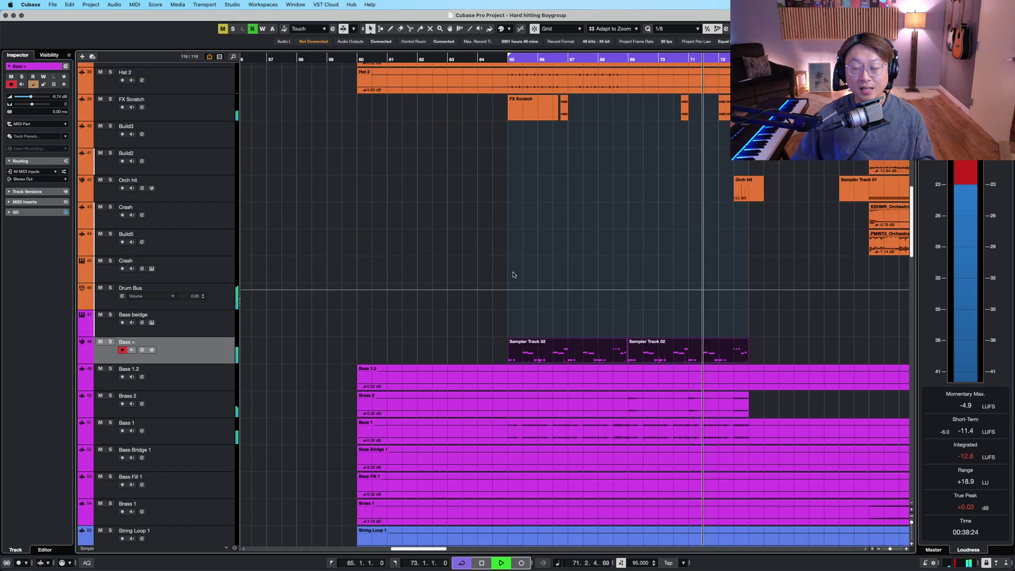
scroll(576, 287, "right", 4)
scroll(576, 288, "down", 1)
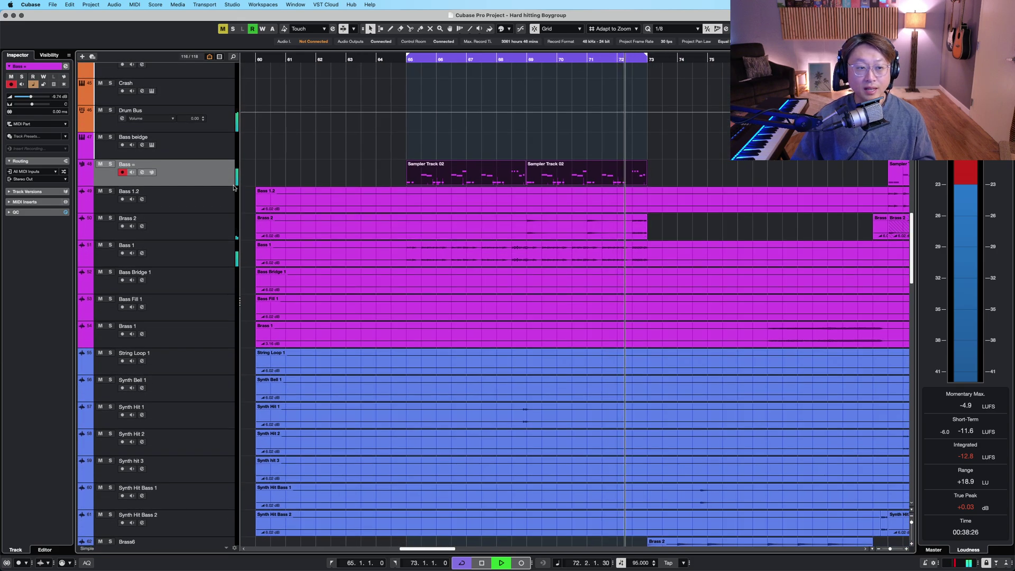
key("space")
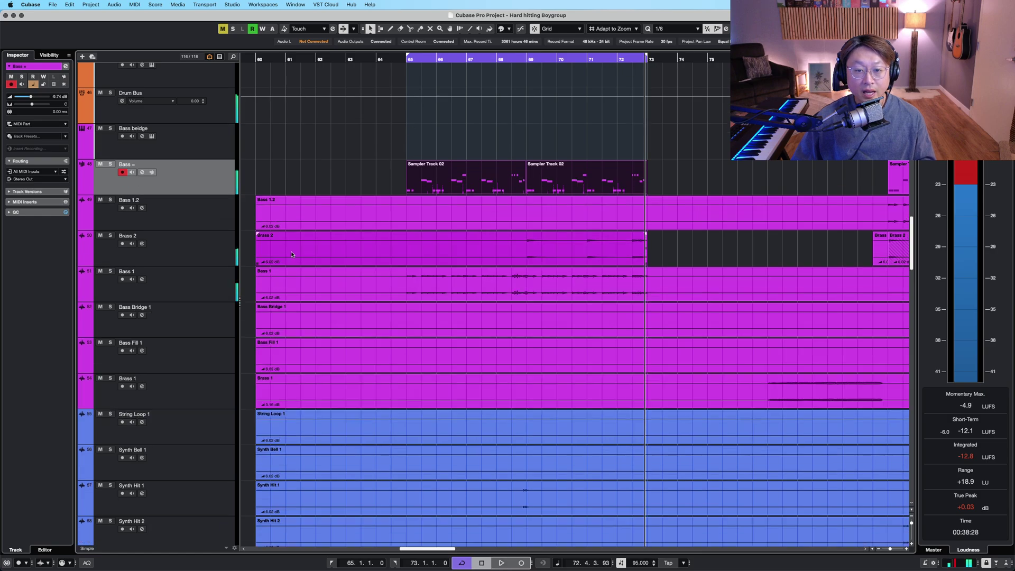
Move the Bass 1 track directly below the Bass = sampler track.
scroll(291, 252, "up", 1)
left_click(216, 288)
left_click_drag(217, 213, 218, 210)
scroll(356, 163, "up", 1)
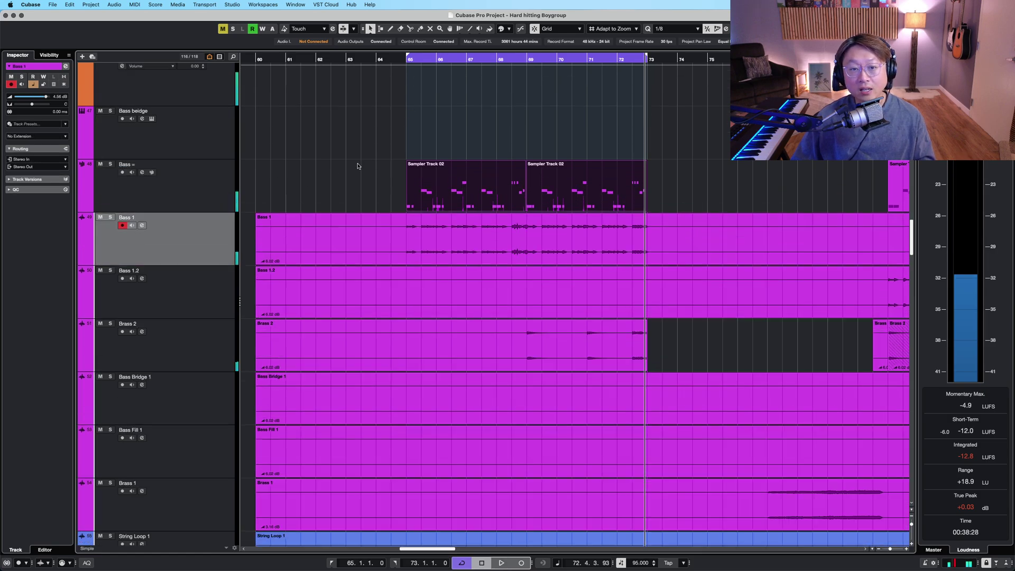
Solo the Bass = track, play it from bar 65 and show its channel settings.
left_click(356, 166)
left_click(404, 61)
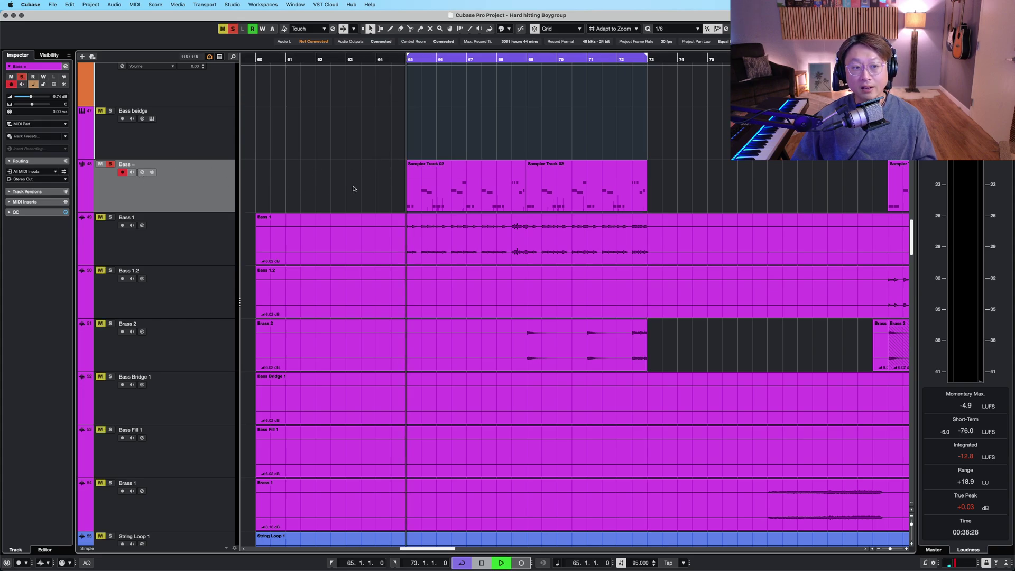
left_click(142, 172)
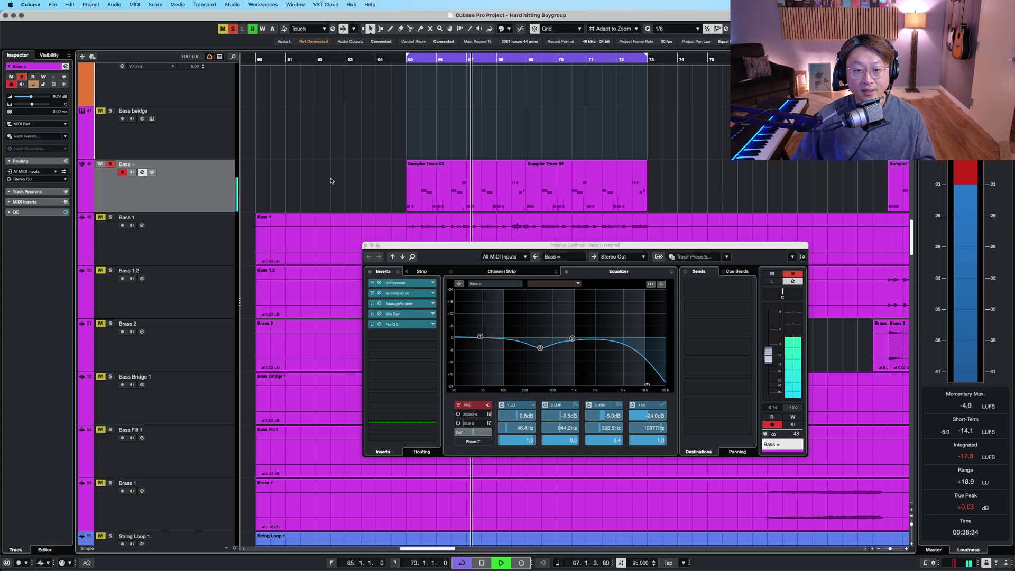
Bypass the Bass = inserts, open SausageFattener and switch it off, and arrange its editor beside the channel settings.
left_click_drag(416, 248, 464, 202)
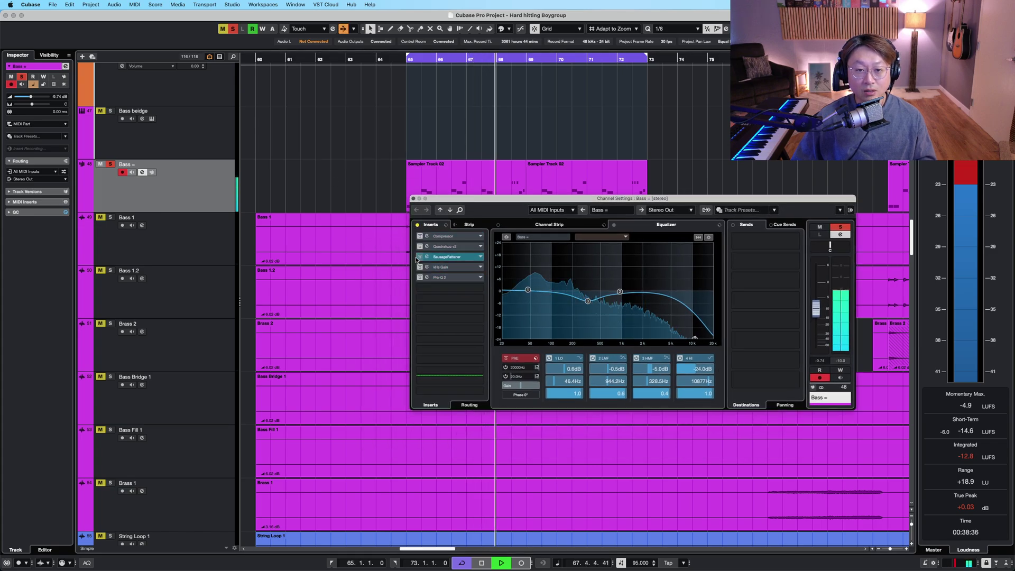
left_click(427, 257)
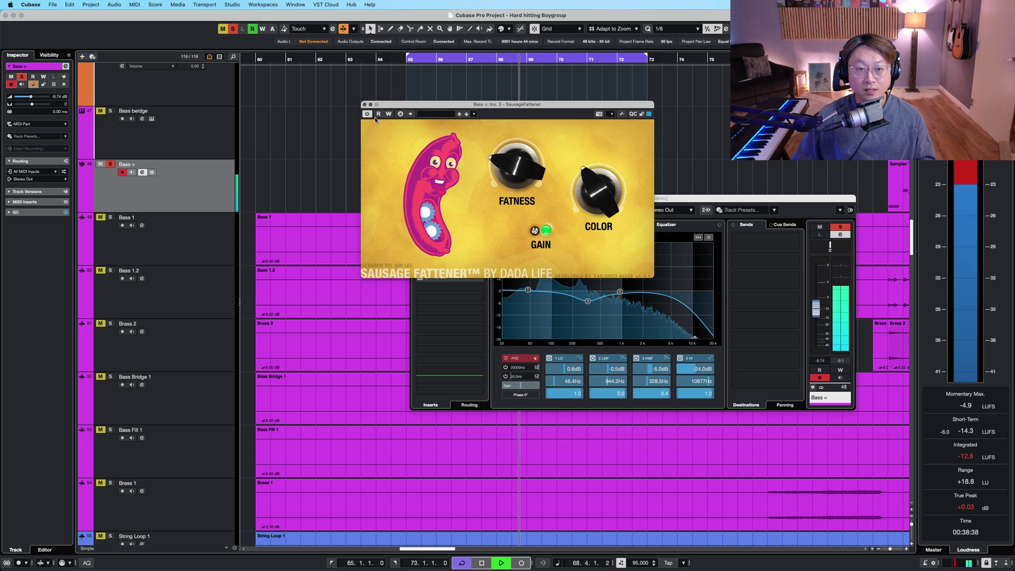
left_click_drag(407, 108, 663, 275)
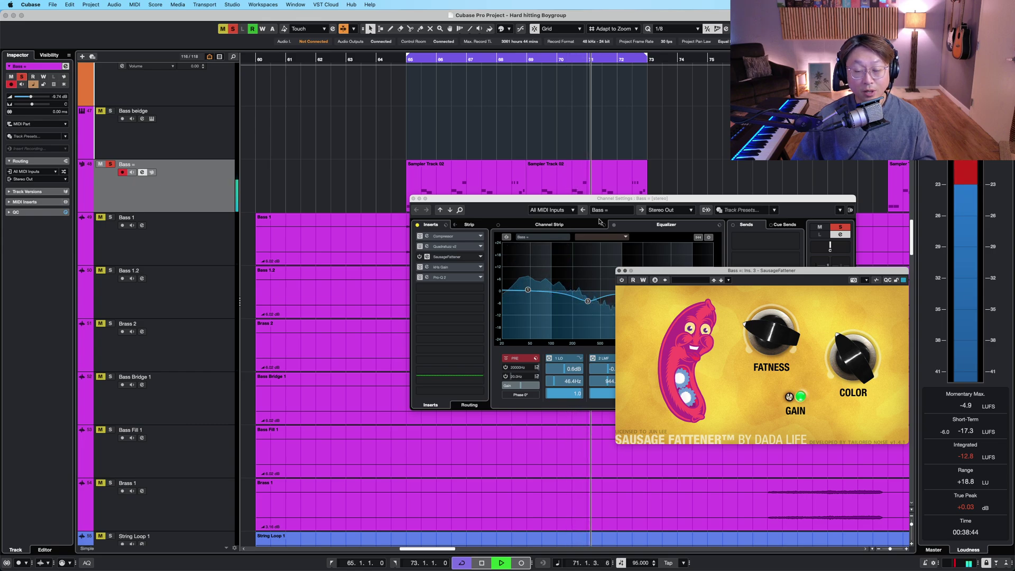
left_click_drag(591, 201, 455, 129)
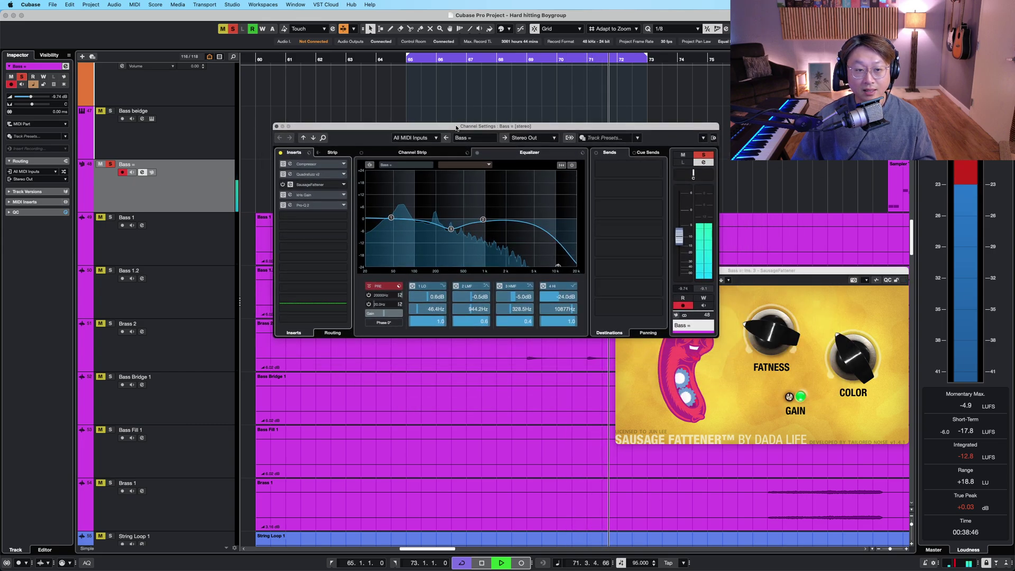
Enable the Compressor and Quadrafuzz v2 inserts on the Bass = track and show their editors during playback.
left_click(283, 165)
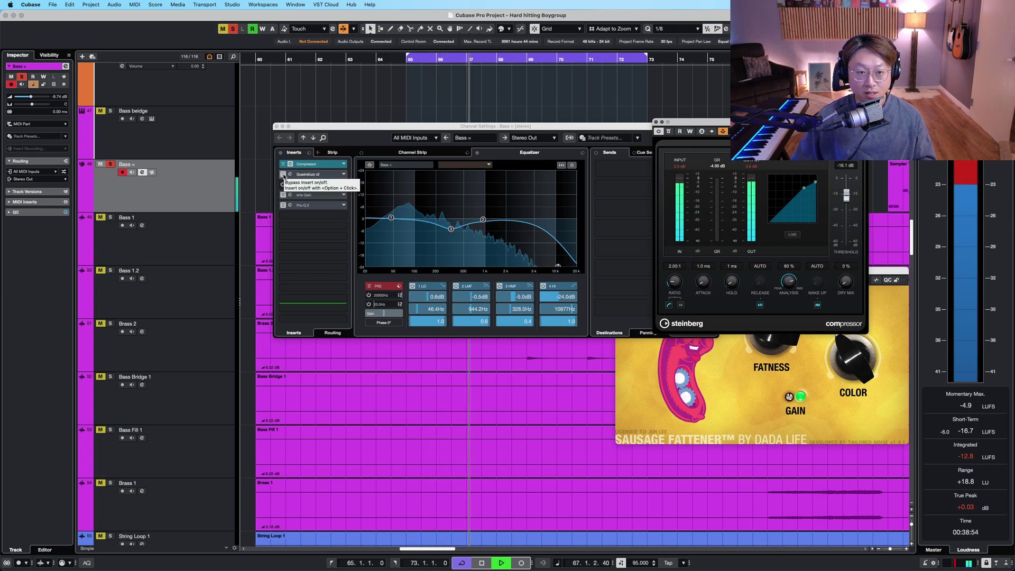
left_click(320, 175)
left_click(320, 176)
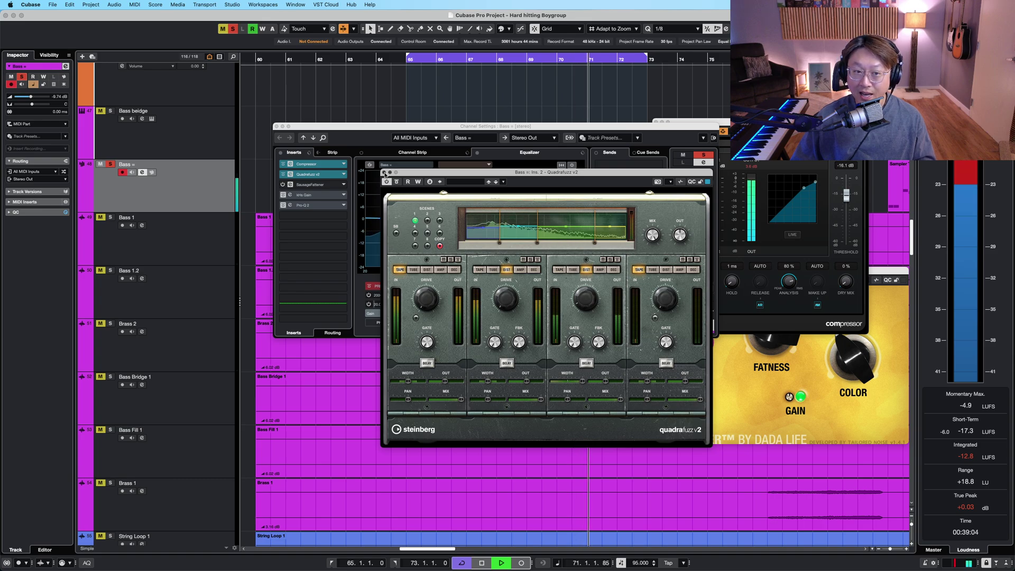
Close the Quadrafuzz v2 editor, enable SausageFattener on the Bass = track and compare it off and on during playback.
left_click(384, 173)
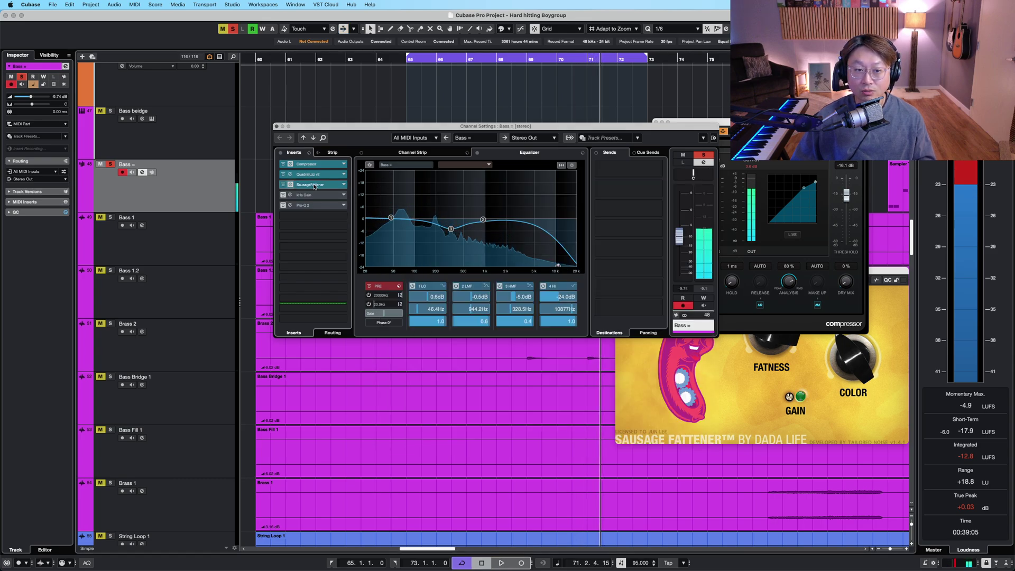
left_click(621, 354)
left_click_drag(715, 274, 505, 198)
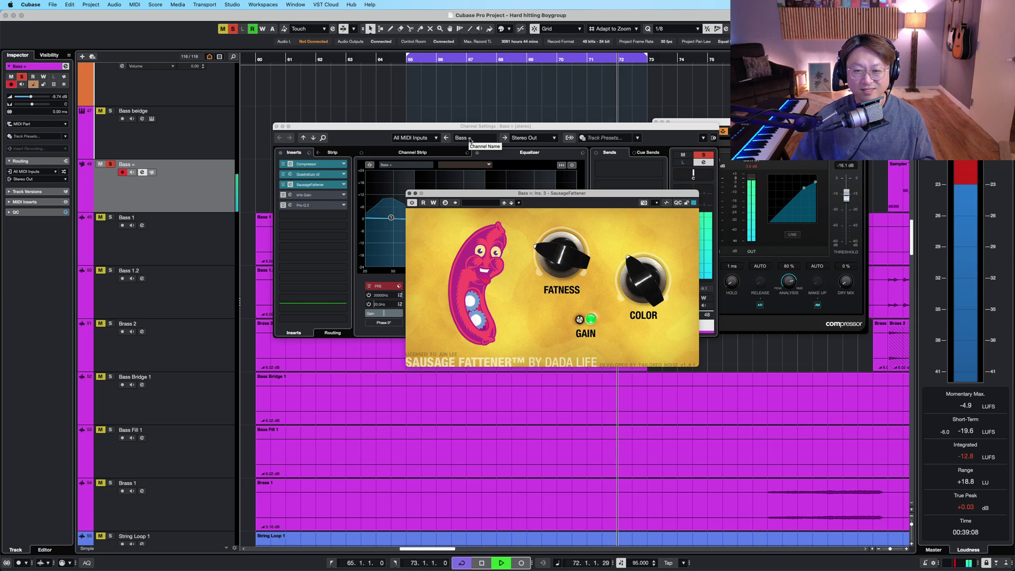
left_click(413, 203)
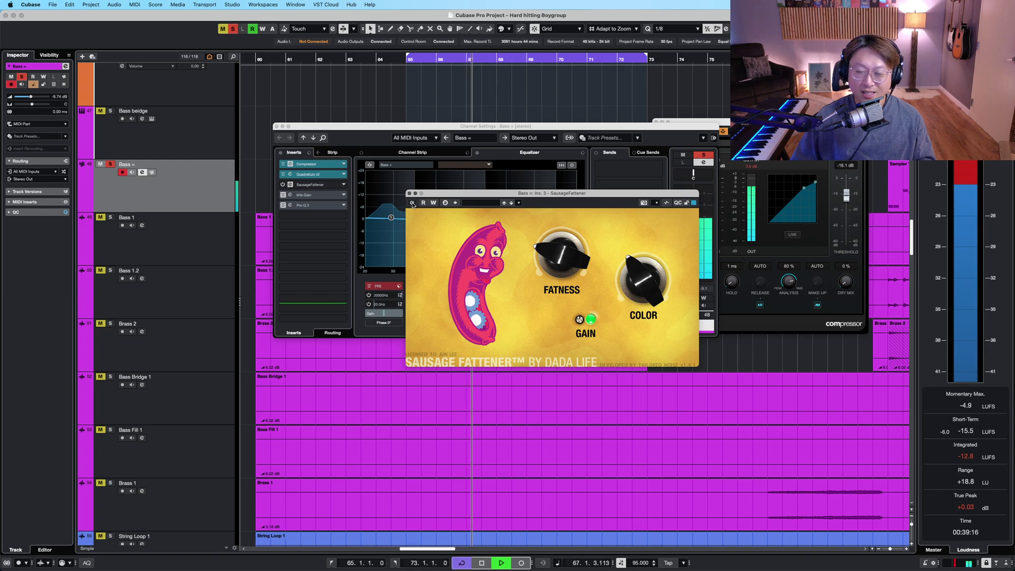
left_click(413, 203)
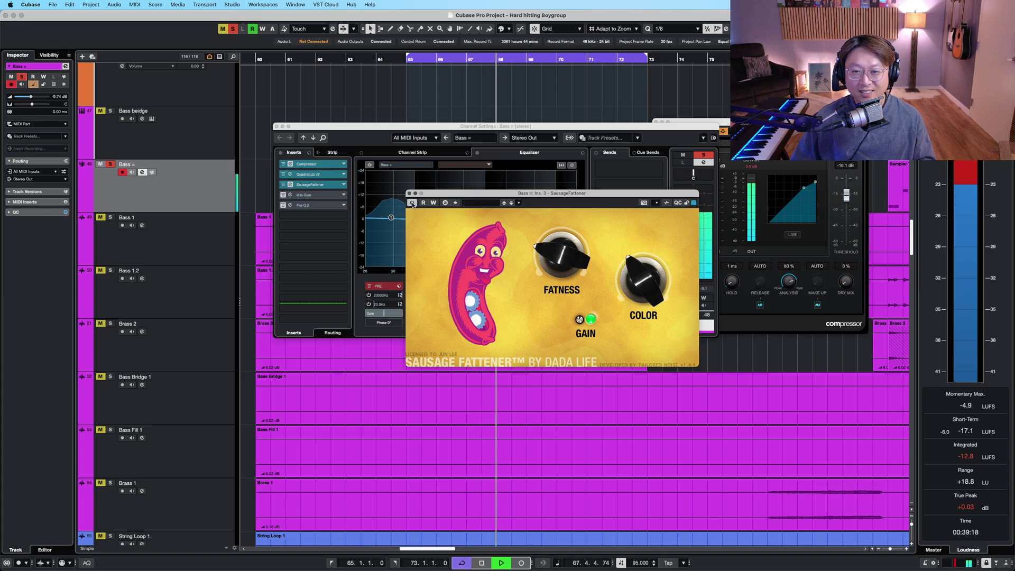
key("space")
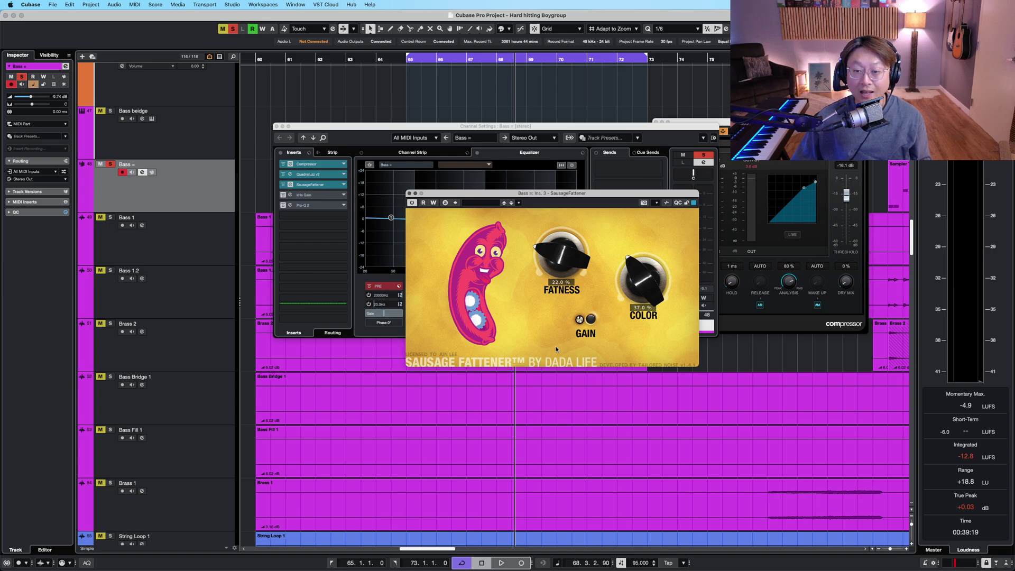
Enable the kHs Gain insert on the Bass = track, arrange its editor beside SausageFattener and play from bar 65.
left_click(282, 196)
left_click(314, 195)
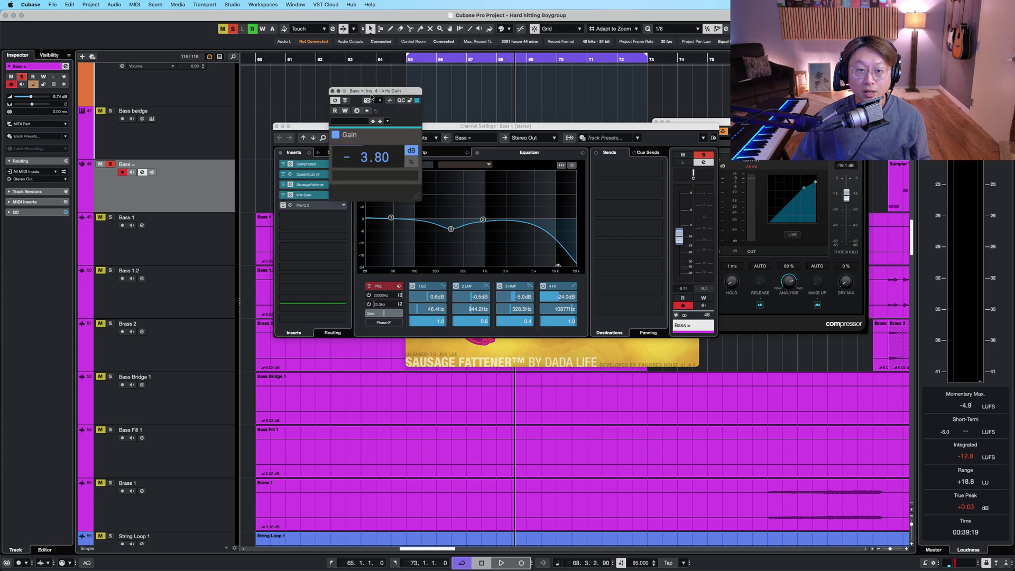
left_click_drag(372, 96, 411, 309)
left_click(403, 58)
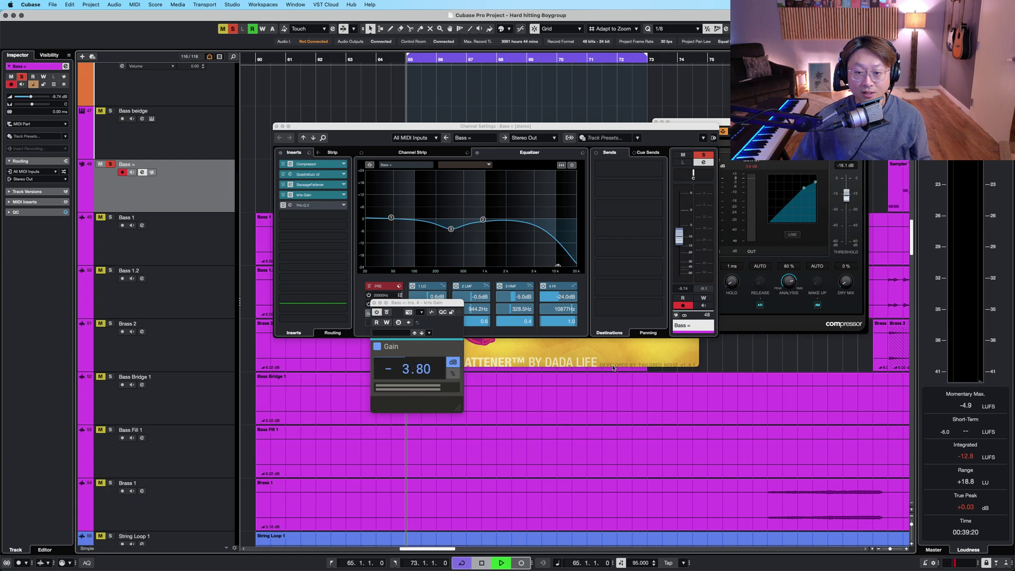
key("space")
left_click(508, 353)
left_click_drag(567, 188, 615, 291)
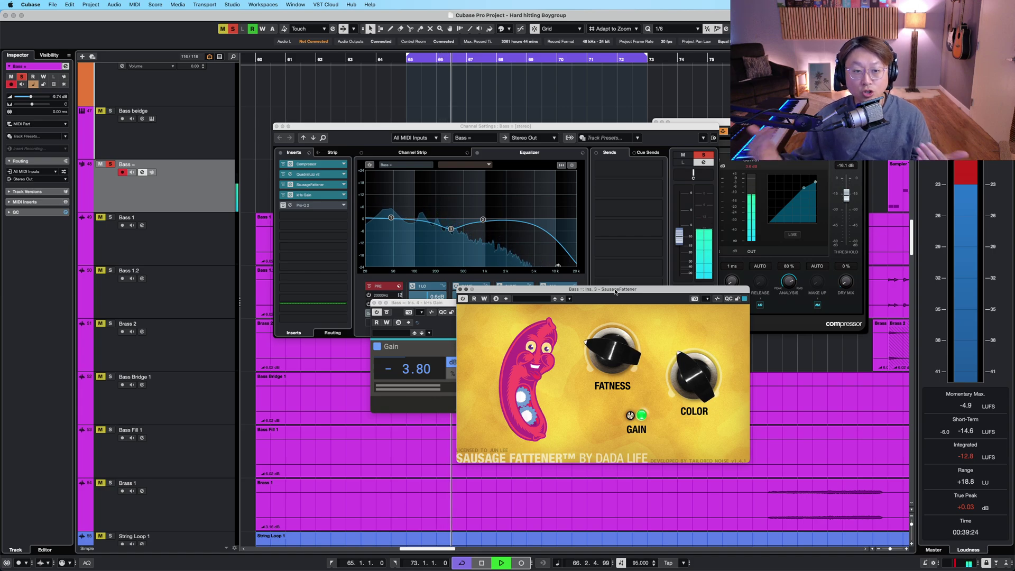
key("space")
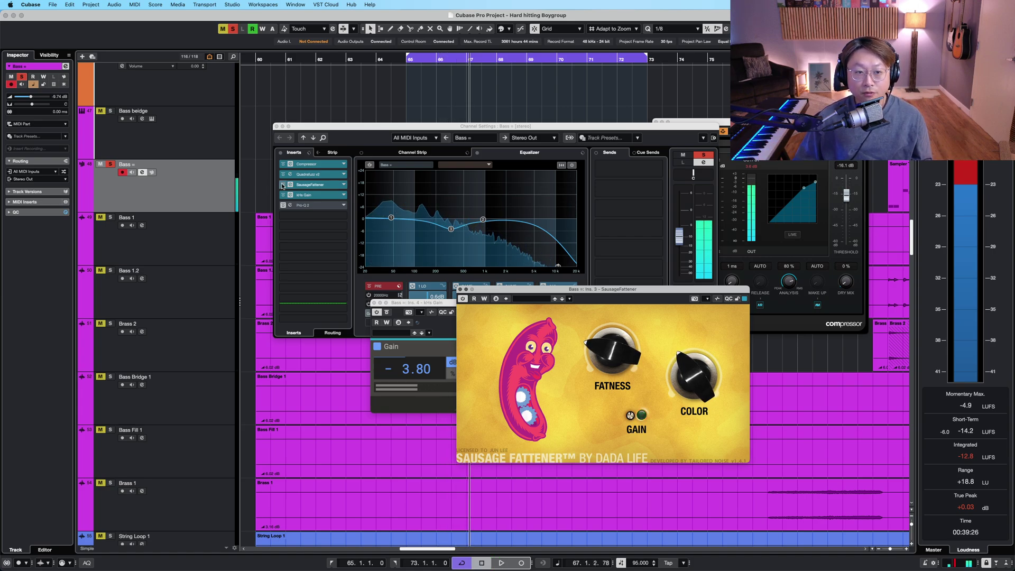
Compare the Bass = track in playback with the SausageFattener and kHs Gain inserts switched off, then both on again.
left_click(463, 300)
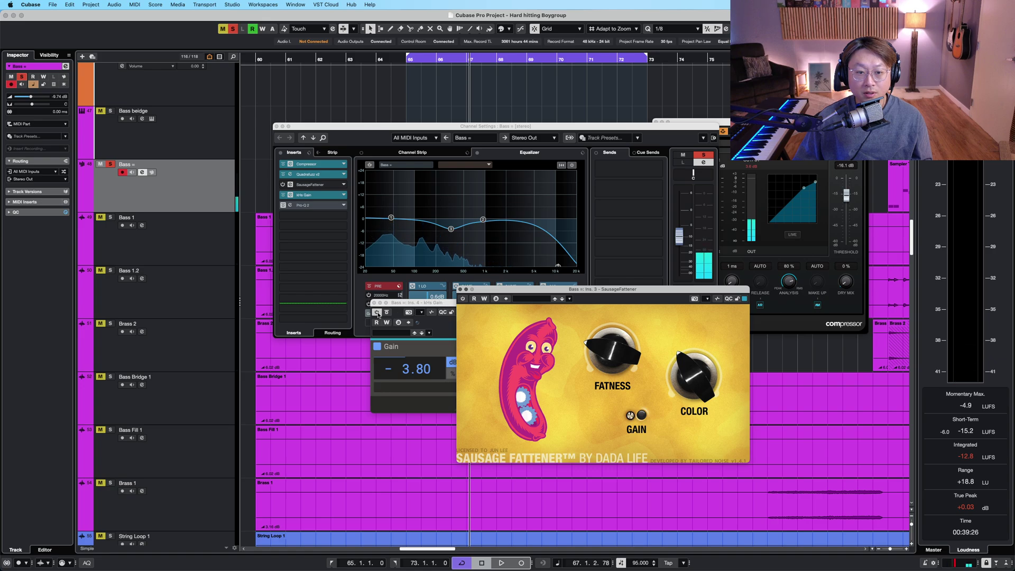
left_click(377, 312)
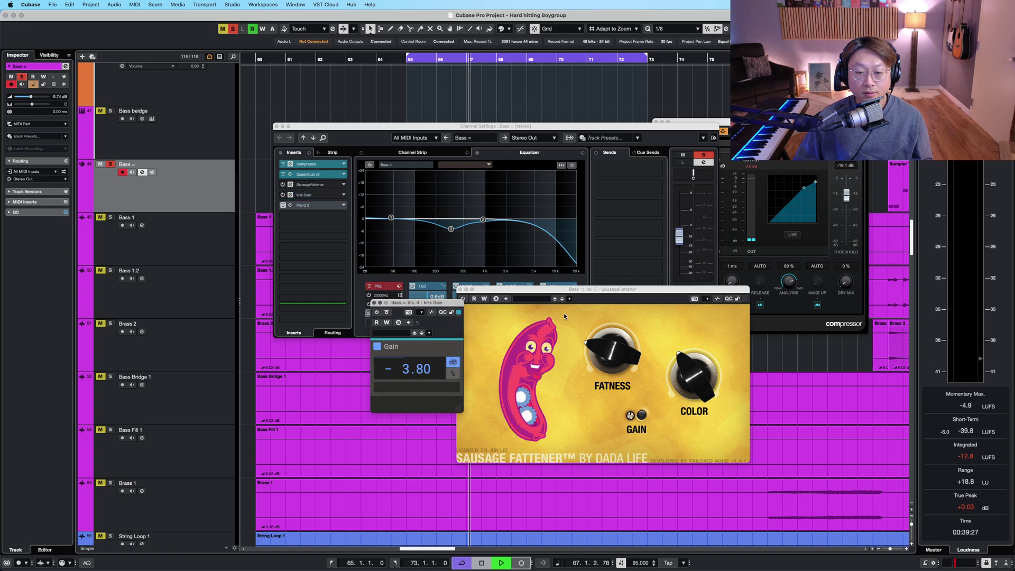
key("space")
left_click_drag(433, 303, 409, 306)
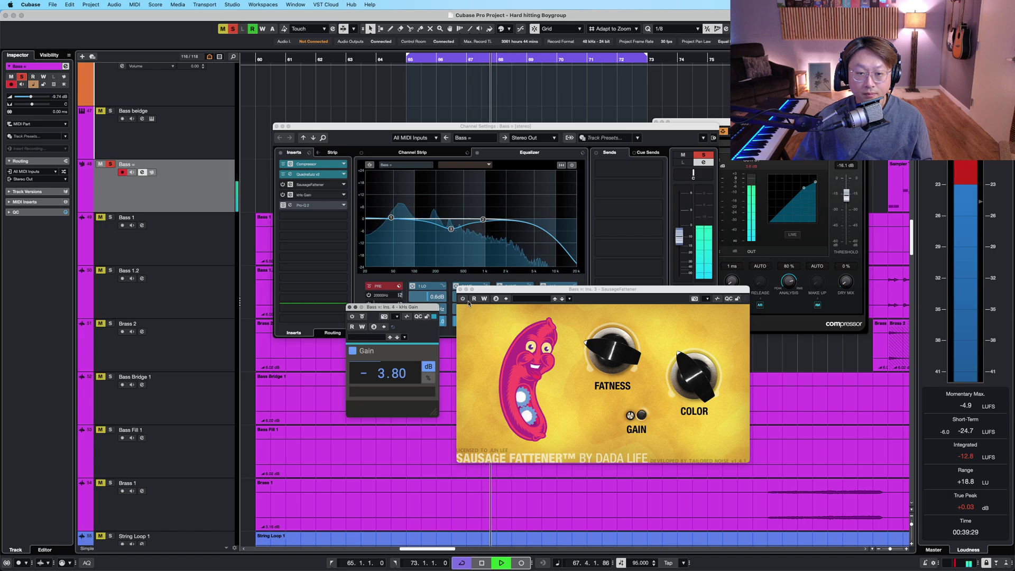
left_click(464, 300)
left_click(362, 317)
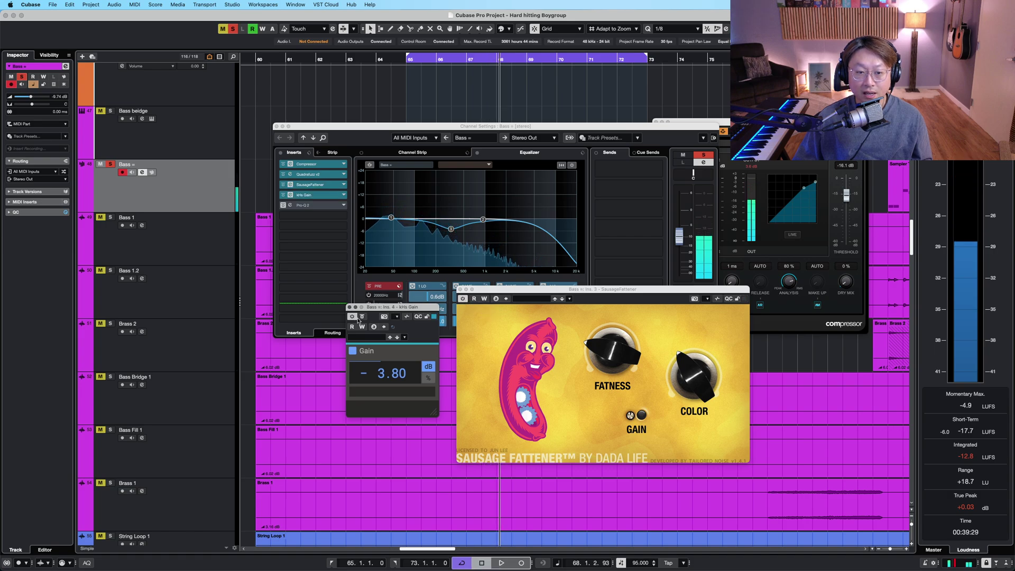
left_click(463, 299)
key("space")
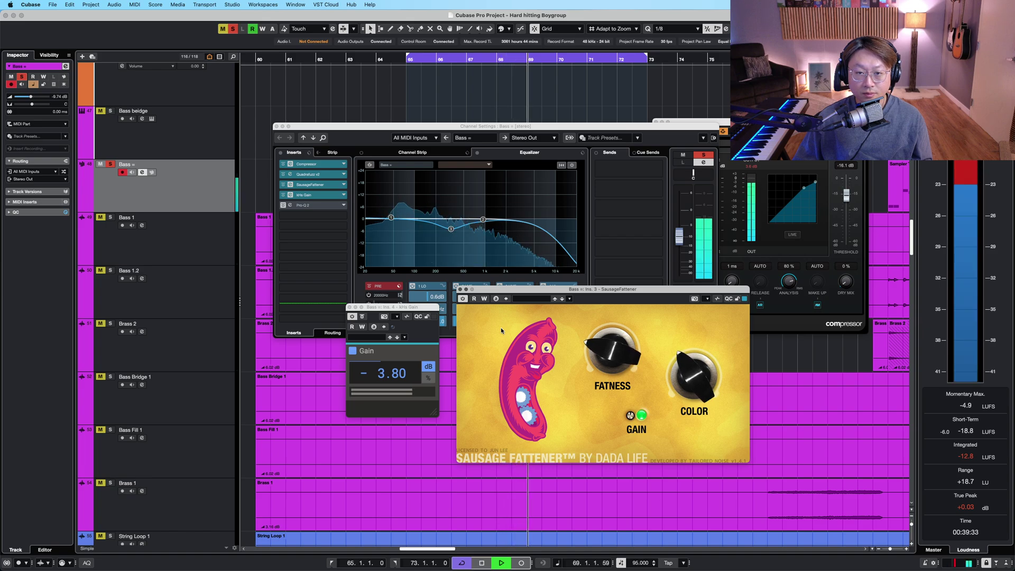
key("space")
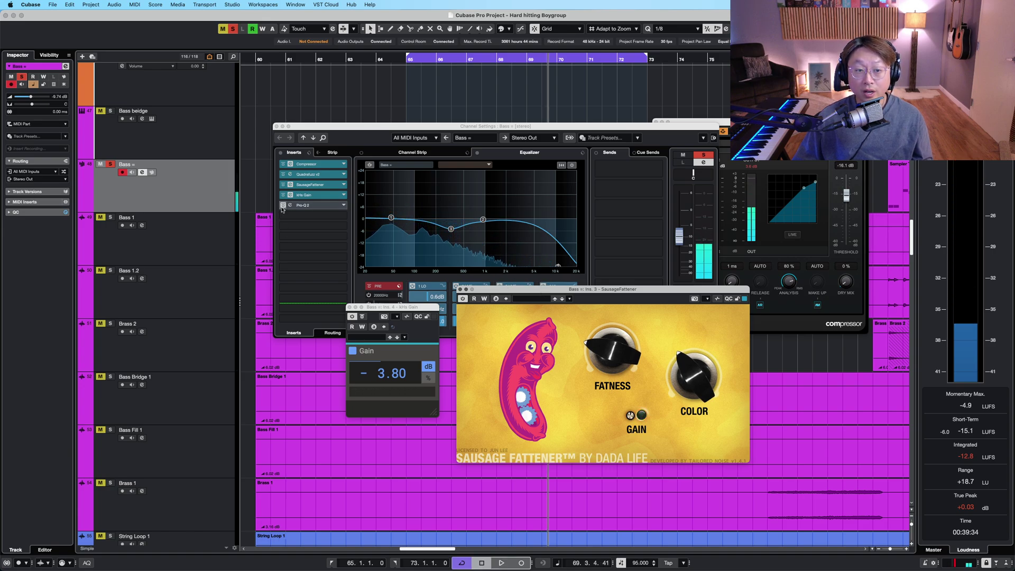
Enable the Pro-Q 2 insert on the Bass = track, return to bar 65 and place its editor beside the insert list.
left_click(321, 207)
left_click(324, 205)
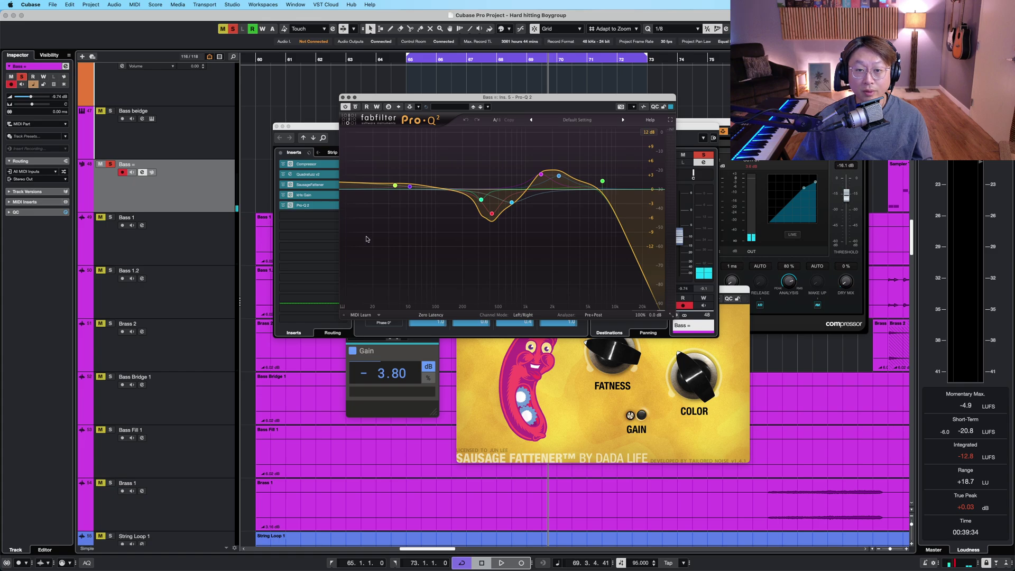
left_click(410, 61)
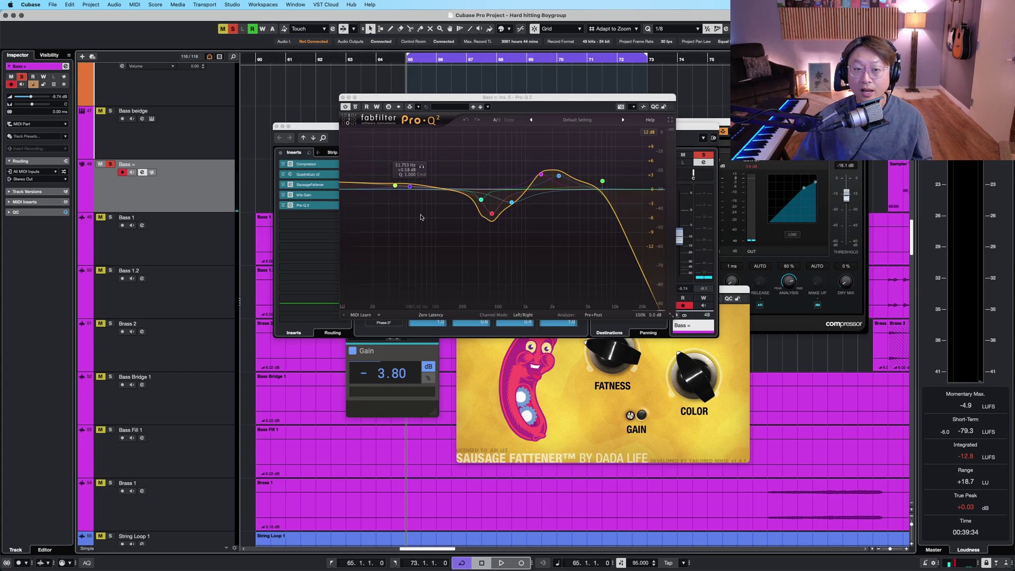
left_click(585, 396)
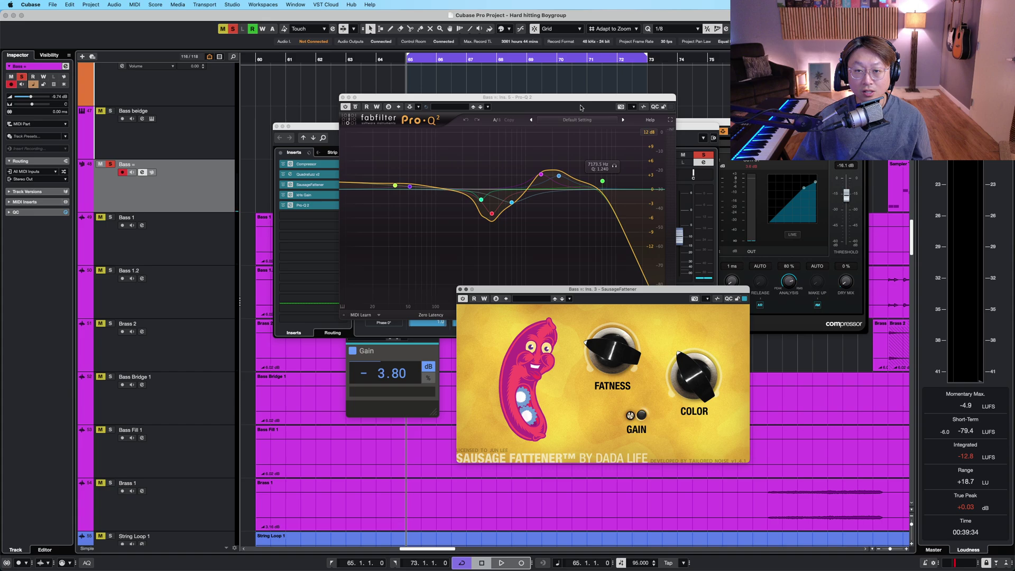
left_click_drag(581, 108, 643, 146)
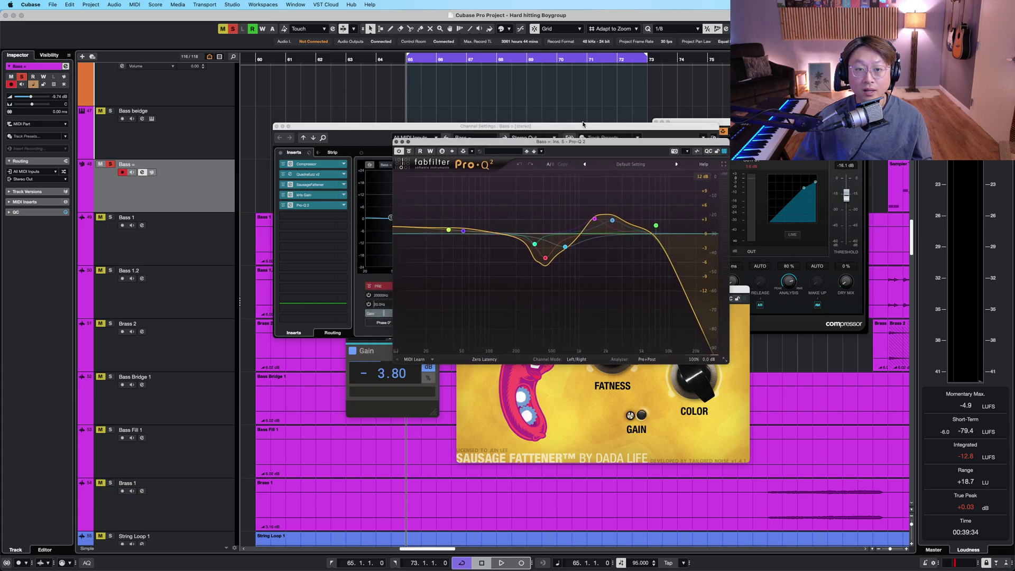
Play the Bass = track and examine the midrange cut bands in its Pro-Q 2 equalizer.
key("space")
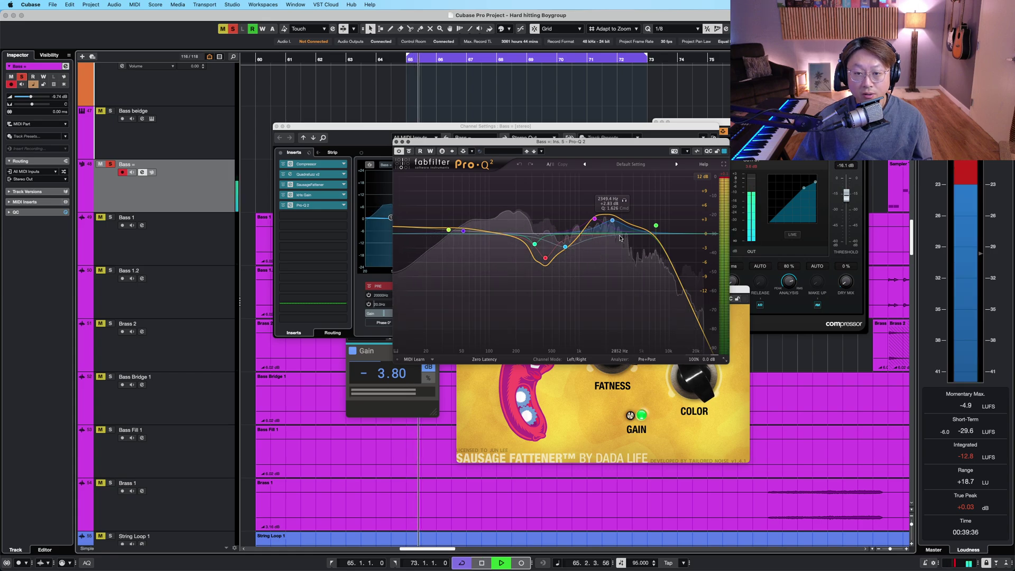
left_click_drag(543, 238, 546, 258)
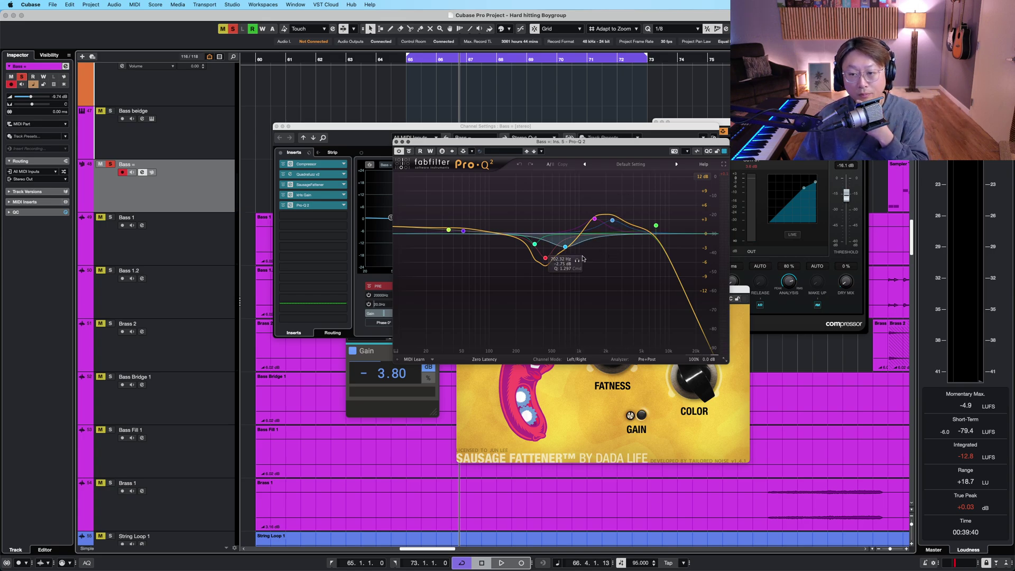
left_click_drag(545, 258, 539, 258)
scroll(540, 257, "up", 3)
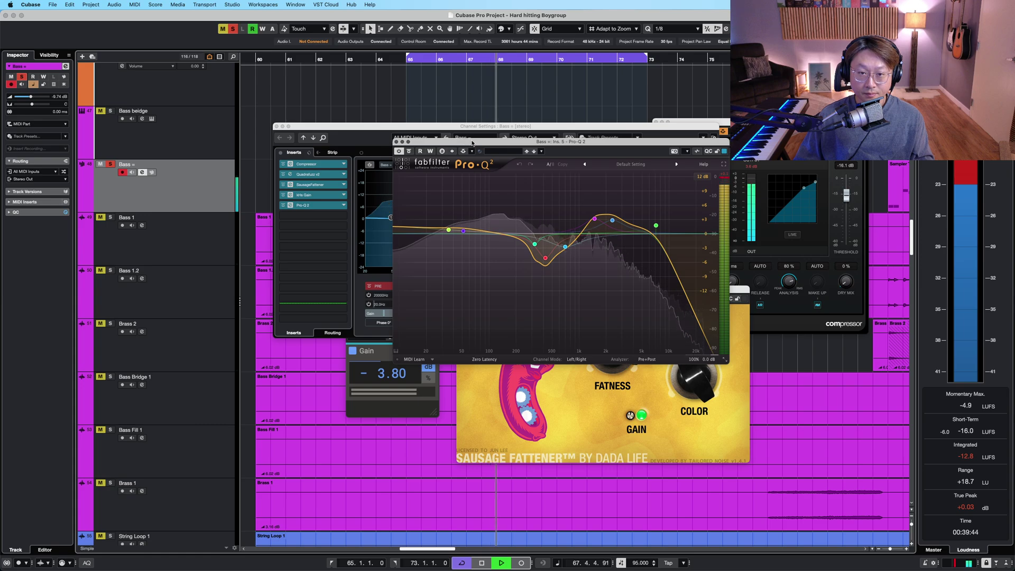
key("space")
Close the Bass = channel settings and all of its open plug-in editors.
key("super+w")
key("super+w")
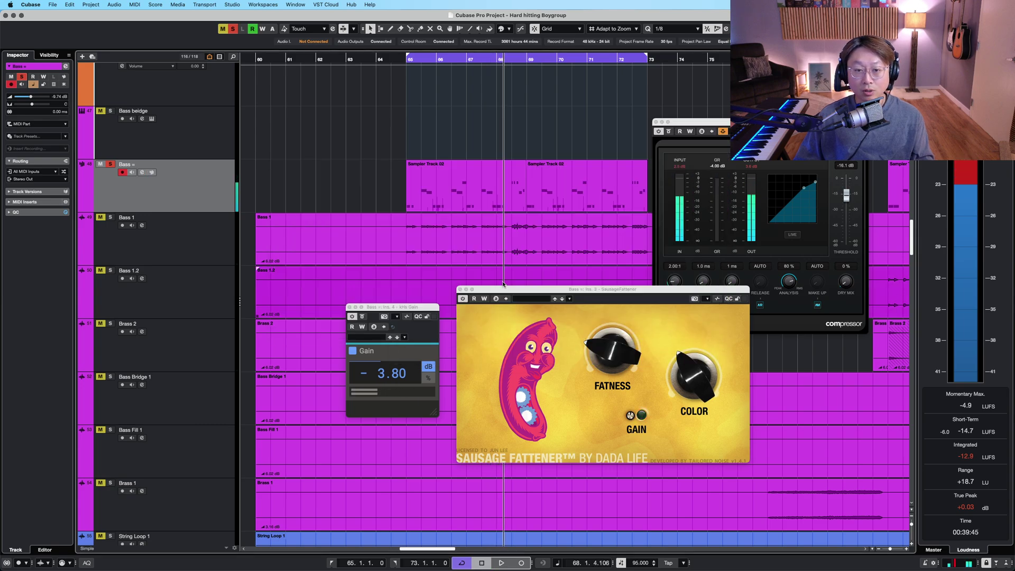
key("super+w")
key("super+w")
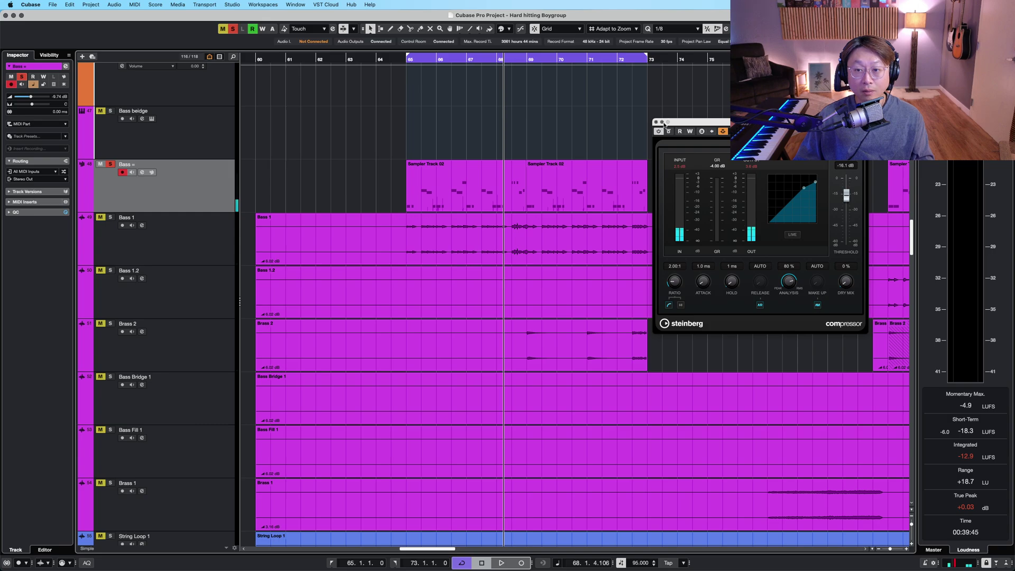
left_click(656, 122)
Set the playback position to bar 65, solo the Bass = track and select the Bass 1 track.
key("shift+g")
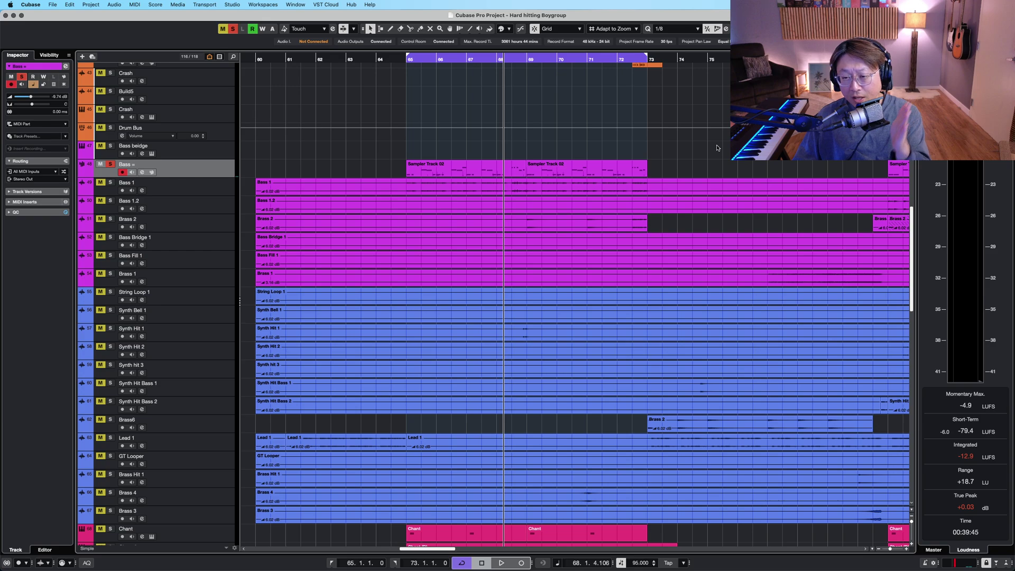
scroll(717, 147, "up", 2)
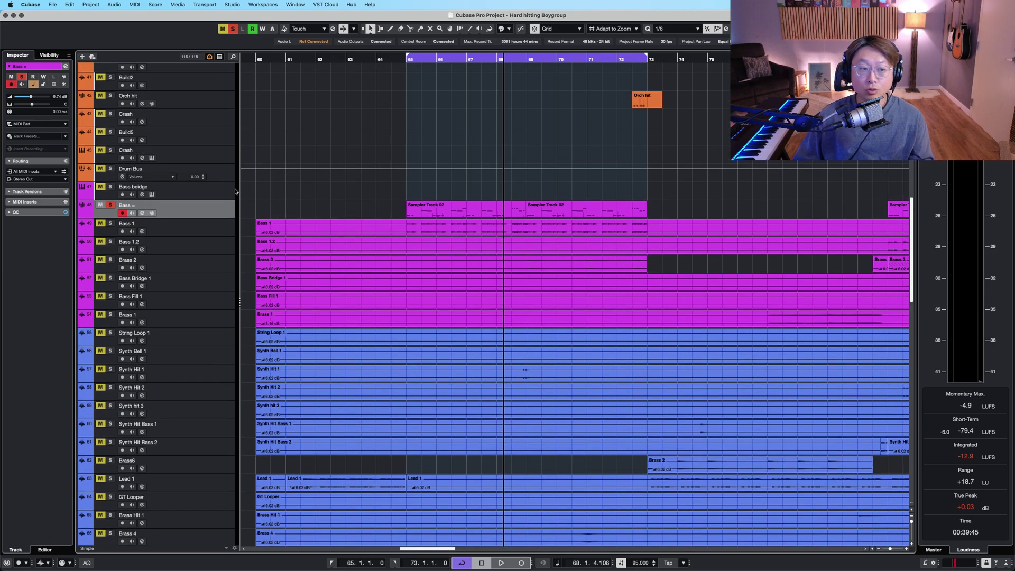
key("shift+h")
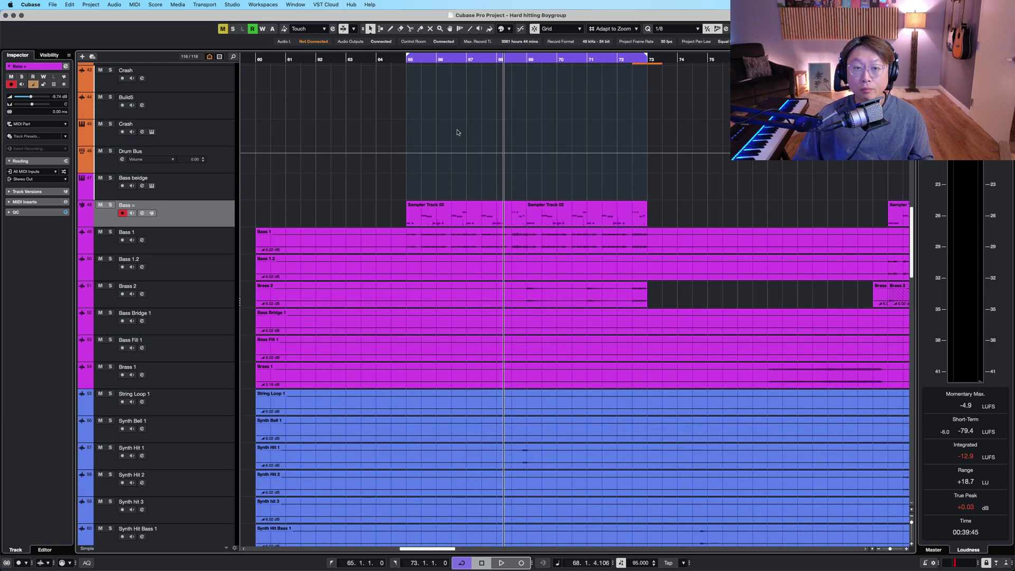
left_click(408, 64)
key("s")
left_click(169, 235)
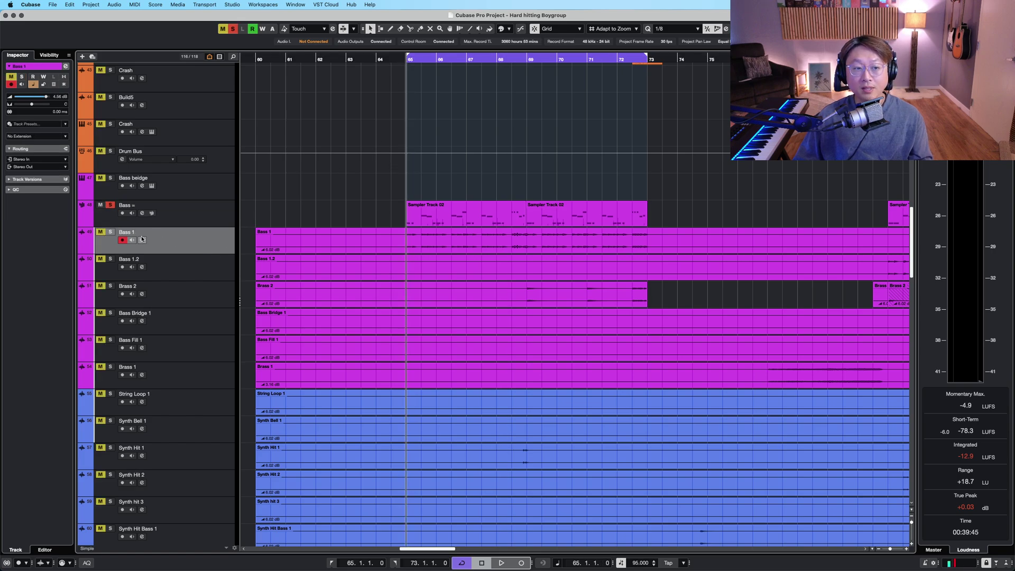
Solo Bass 1, show its channel settings during playback and place the window below the bass clips.
key("shift+h")
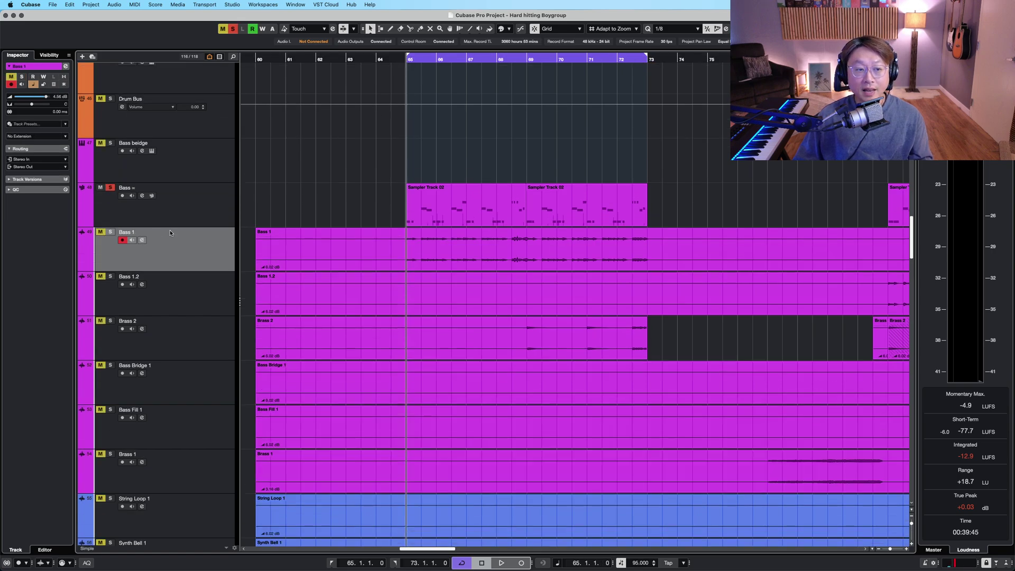
left_click(142, 240)
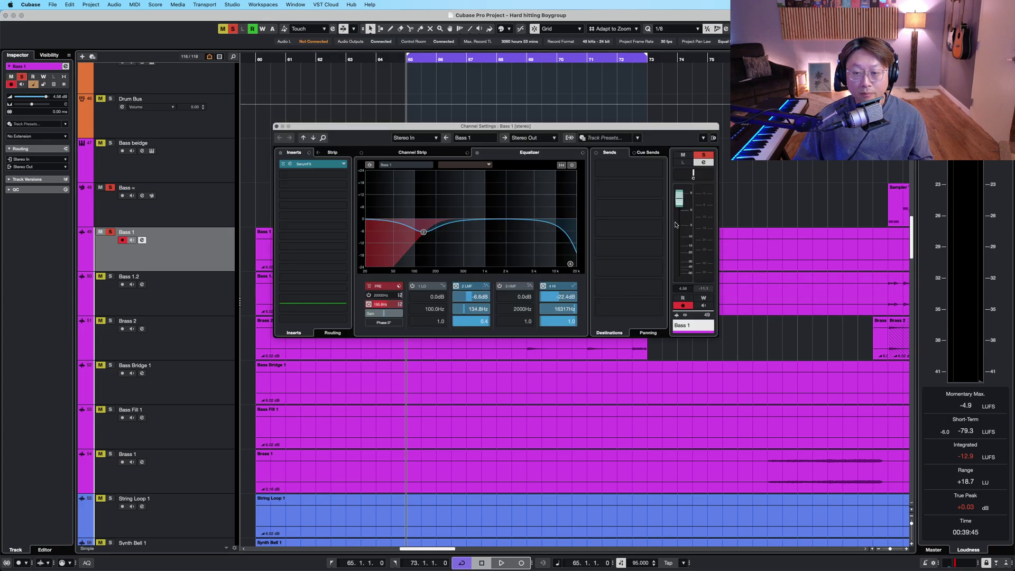
key("space")
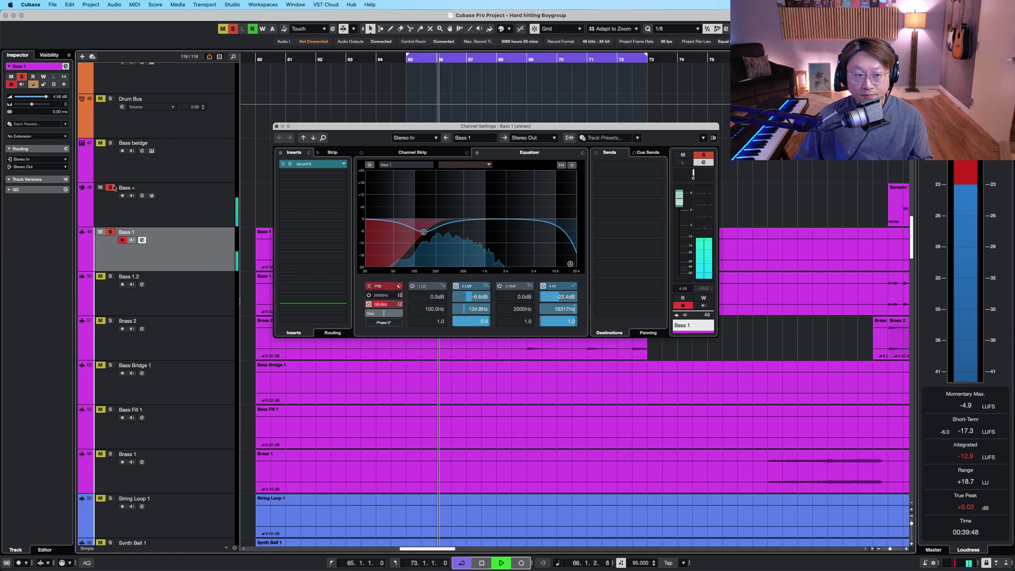
left_click_drag(405, 126, 473, 237)
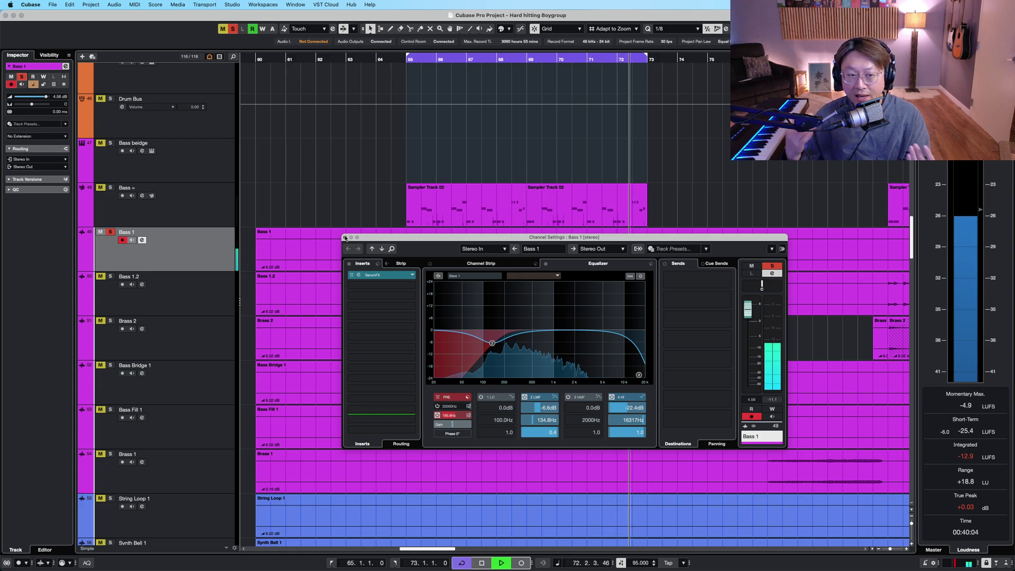
Compare the channel settings of Bass = and Bass 1 while both tracks play soloed.
left_click(185, 186)
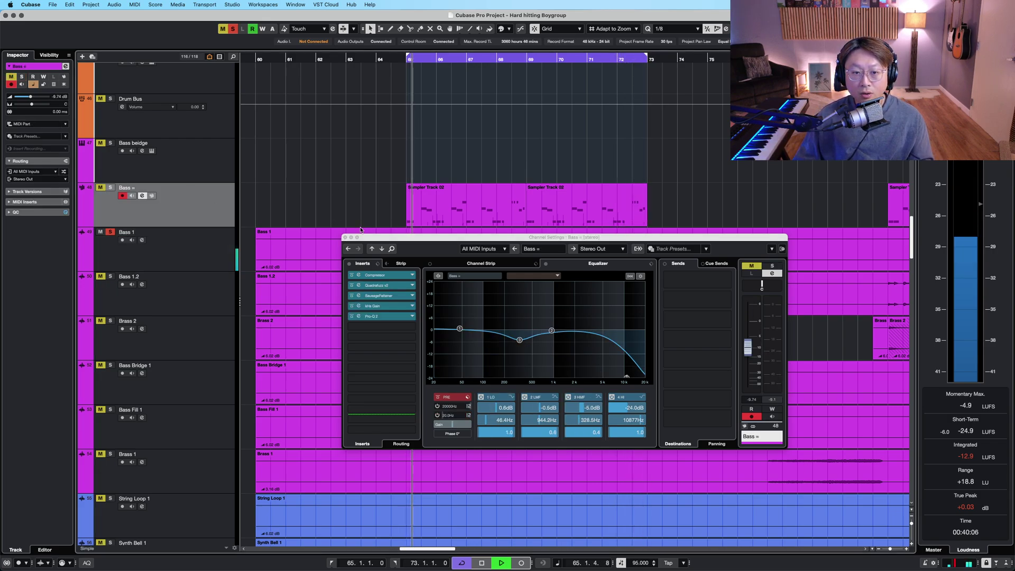
left_click_drag(369, 239, 329, 289)
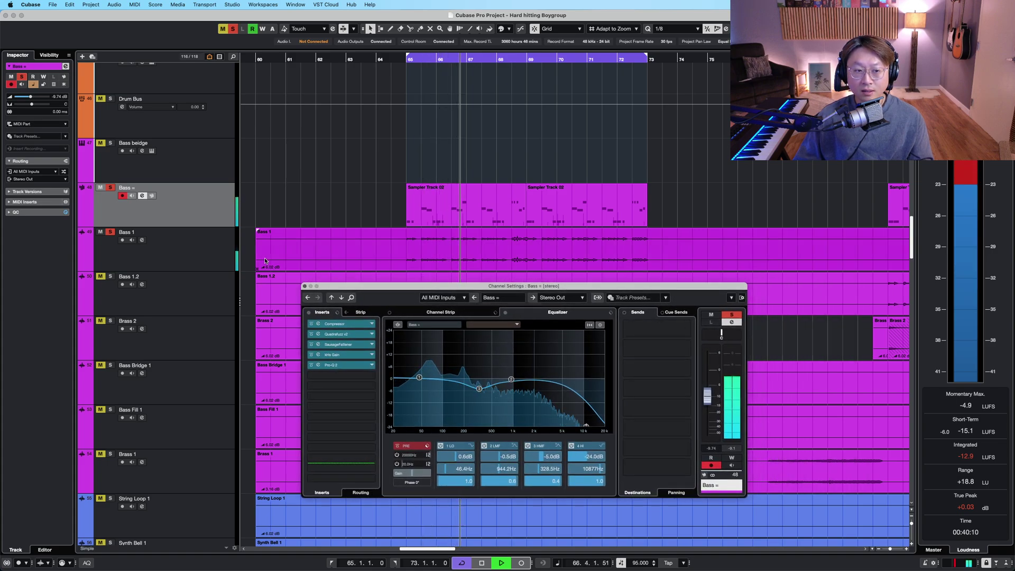
key("Down")
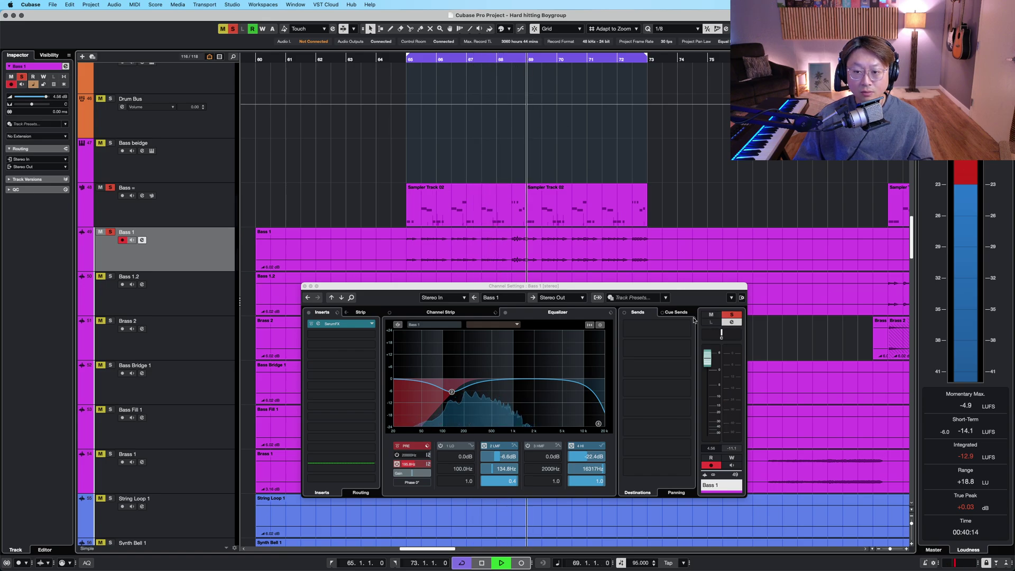
Compare the soloed bass layers with Bass 1 muted and unmuted, then stop playback and close its channel settings.
left_click(714, 315)
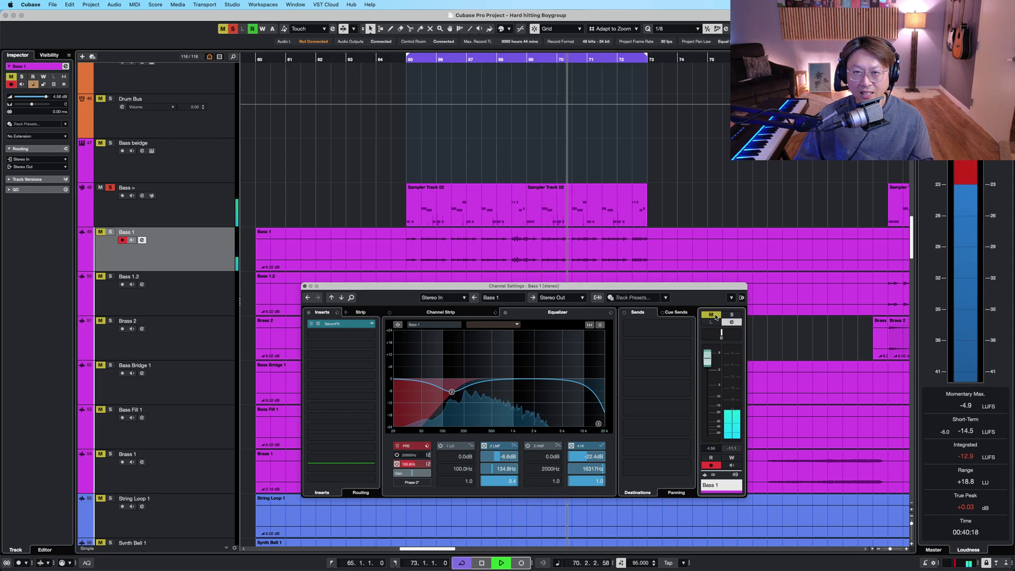
left_click(716, 316)
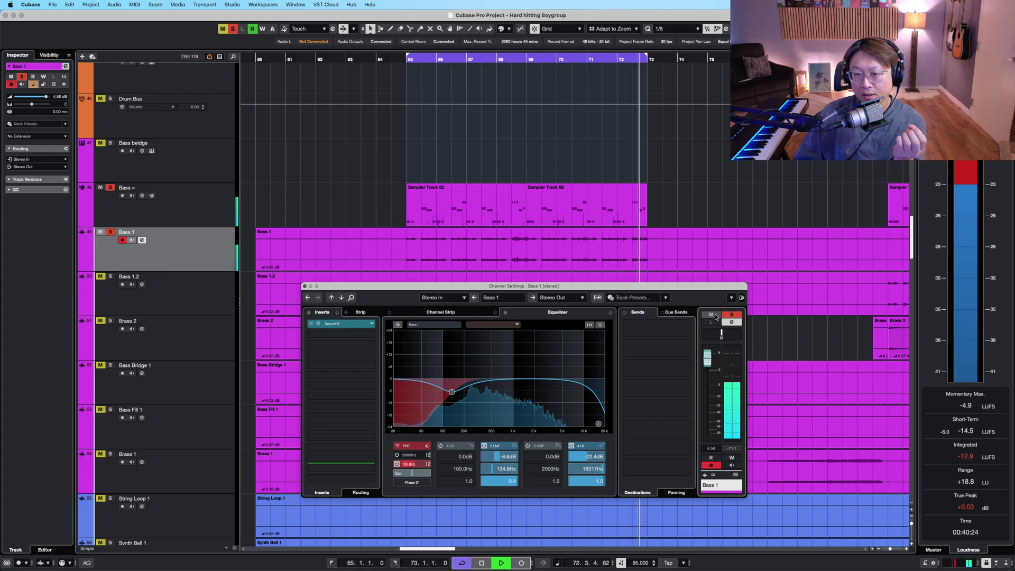
left_click(338, 263)
key("space")
key("e")
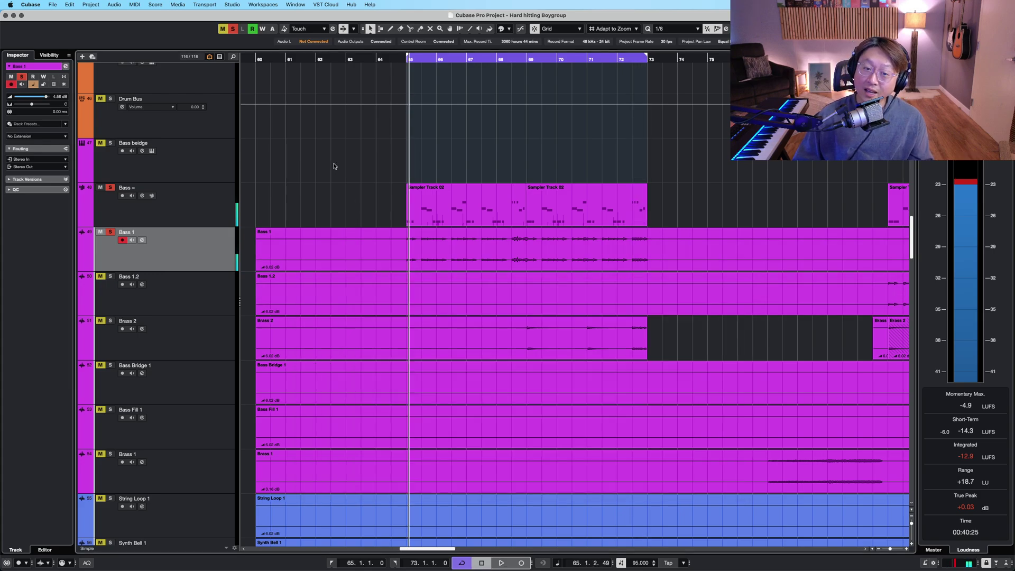
Move the Brass 2 track directly below Bass 1, solo it and play it with the bass tracks from bar 68.
key("shift+g")
left_click(235, 292)
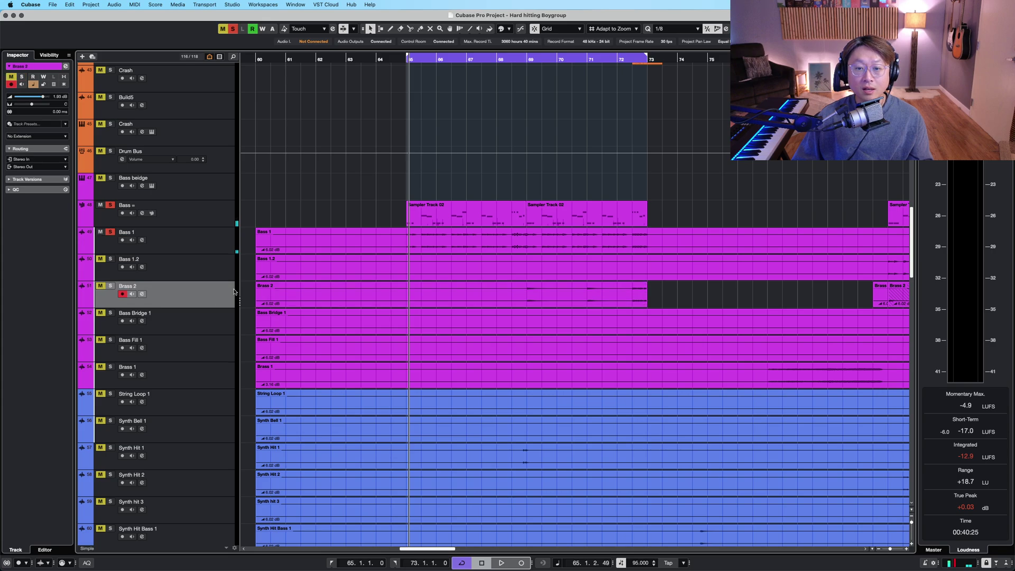
left_click_drag(211, 258, 210, 256)
key("shift+h")
left_click(498, 60)
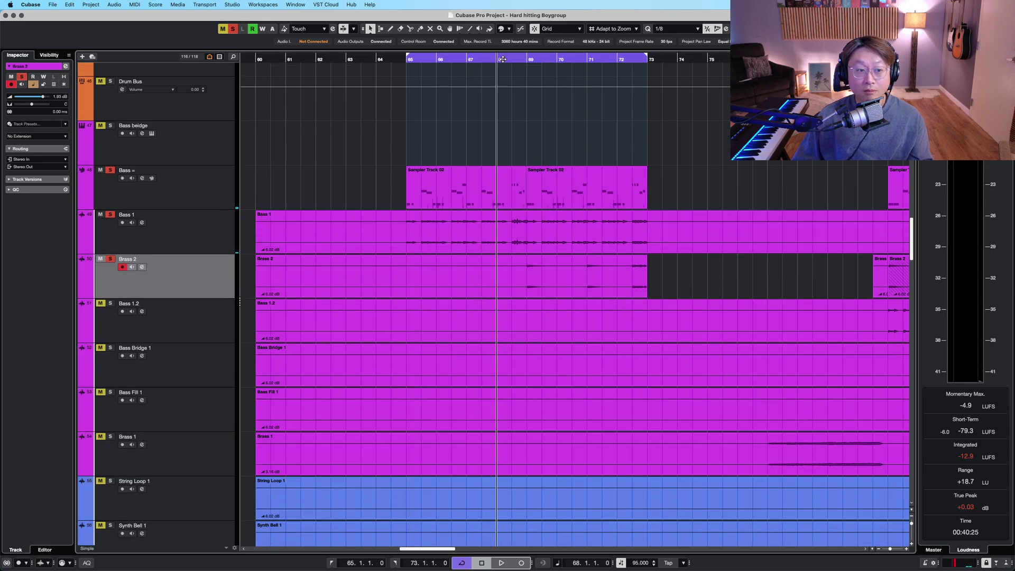
left_click(341, 285)
left_click(711, 277)
key("space")
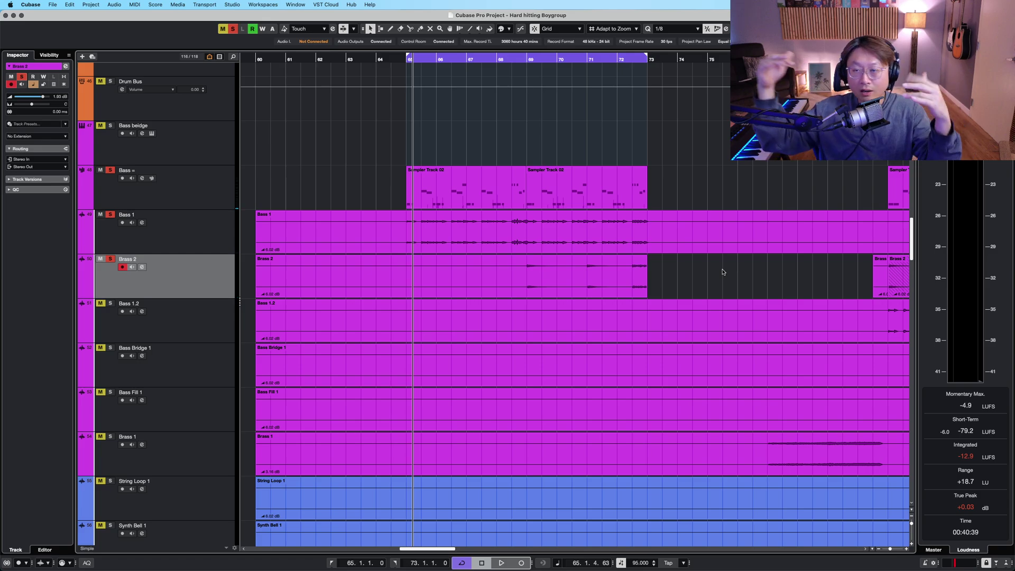
Clear all active solos and solo the Chant and Chant 2 tracks.
key("shift+g")
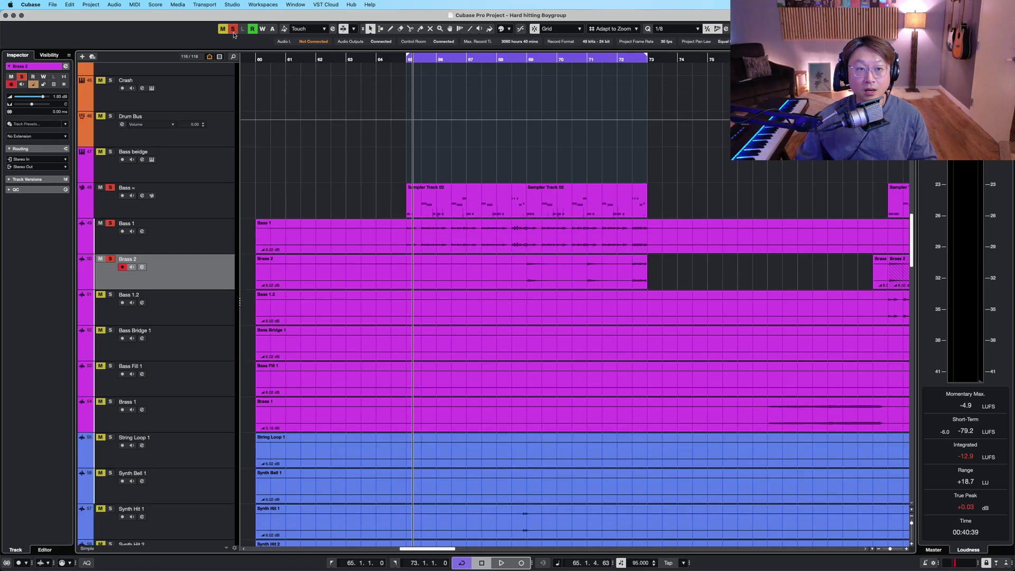
scroll(347, 258, "down", 5)
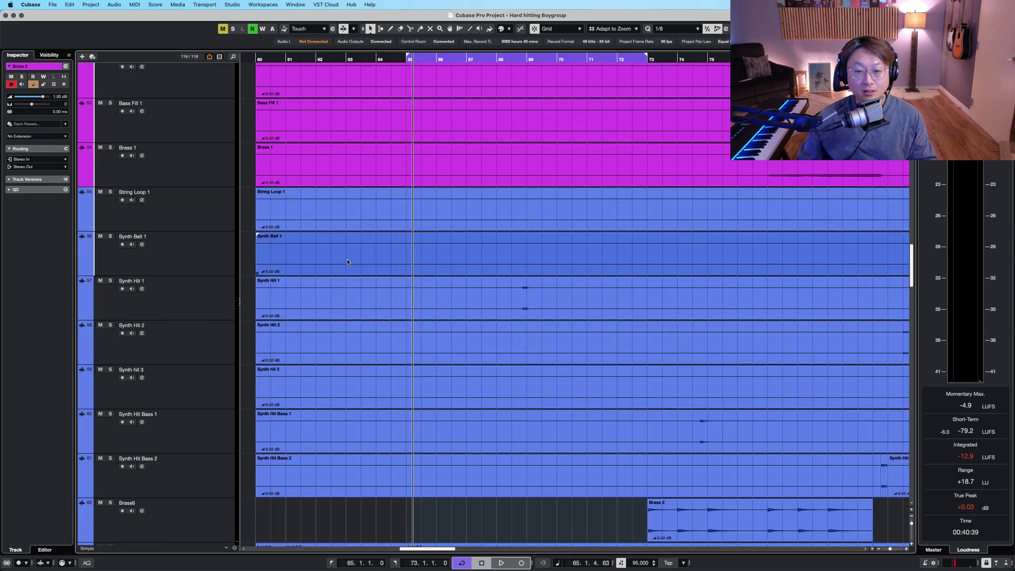
left_click(214, 301)
key("shift+g")
key("shift+g")
scroll(186, 288, "down", 4)
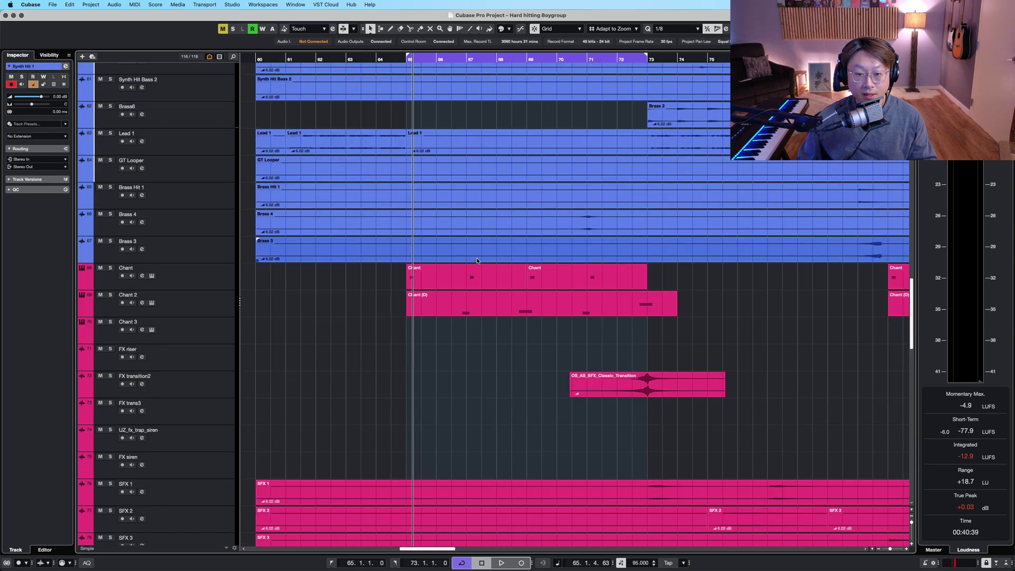
left_click(202, 281)
key("s")
left_click(214, 302)
key("s")
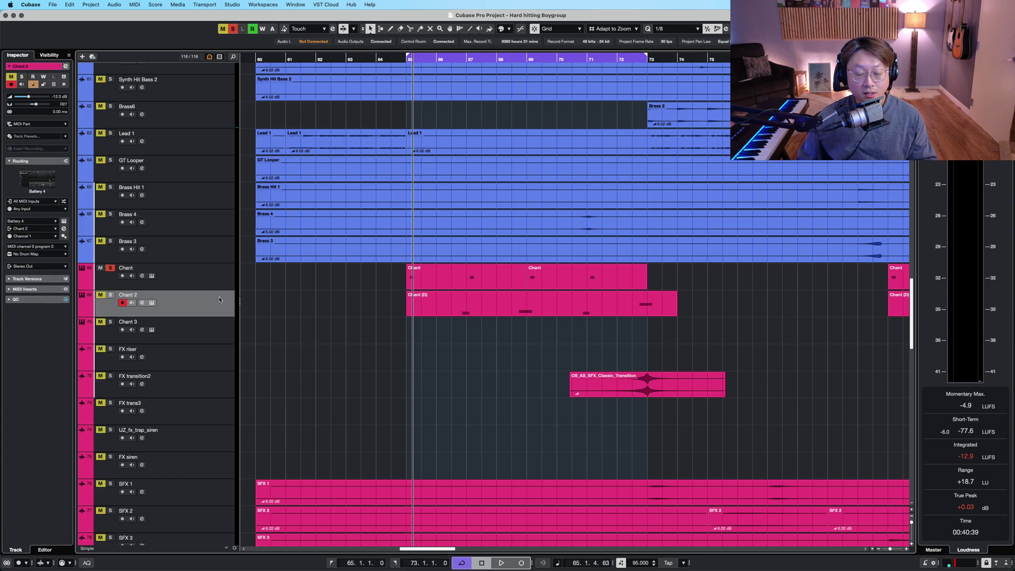
Play back the soloed chant tracks, then clear all solos and stop playback.
key("space")
left_click(436, 286)
right_click(452, 382)
key("space")
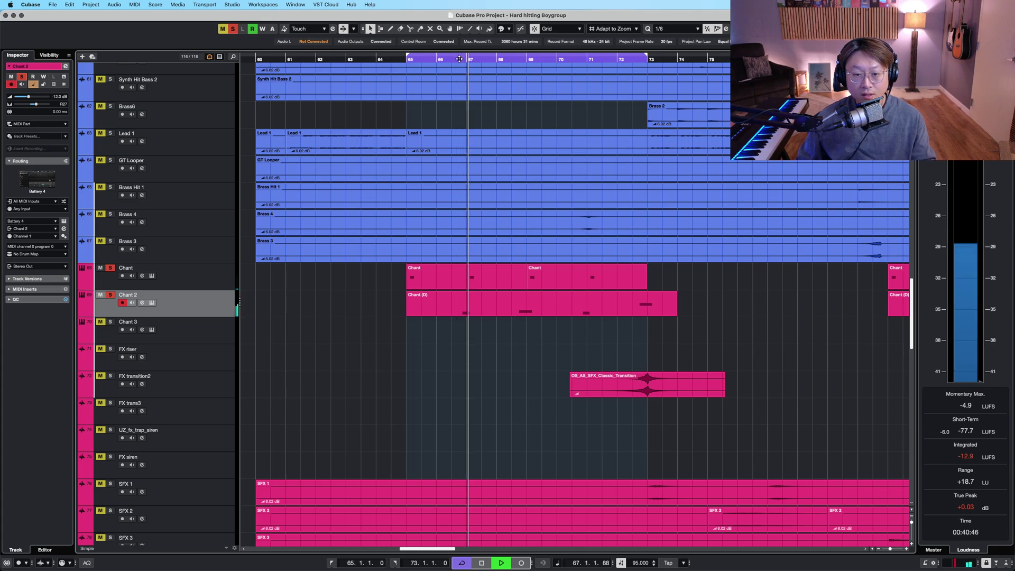
left_click(233, 29)
key("space")
Solo the Kick 1 track from bar 65 and loop playback over bars 65 to 69.
key("shift+g")
key("shift+g")
scroll(333, 274, "up", 10)
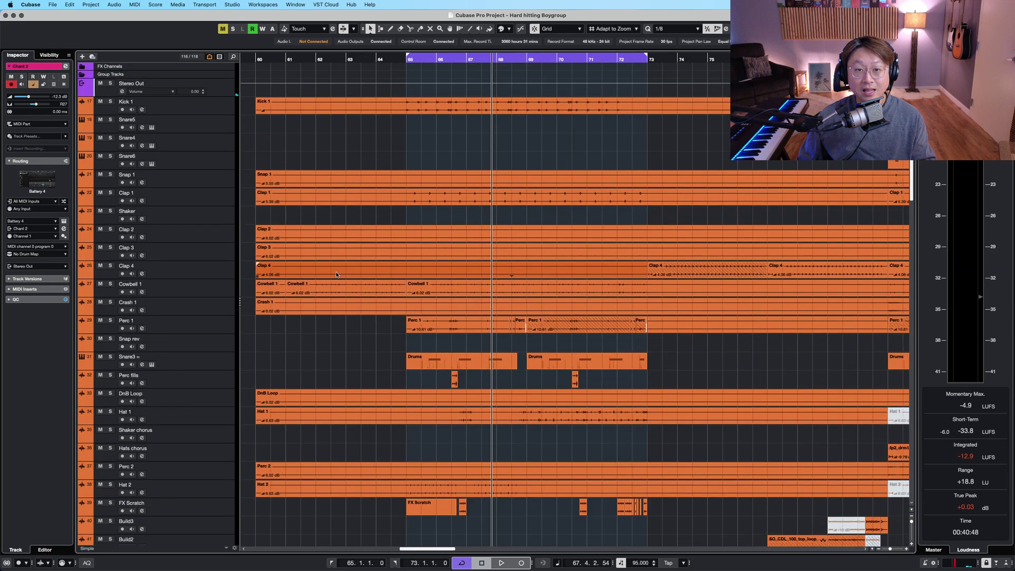
left_click(225, 108)
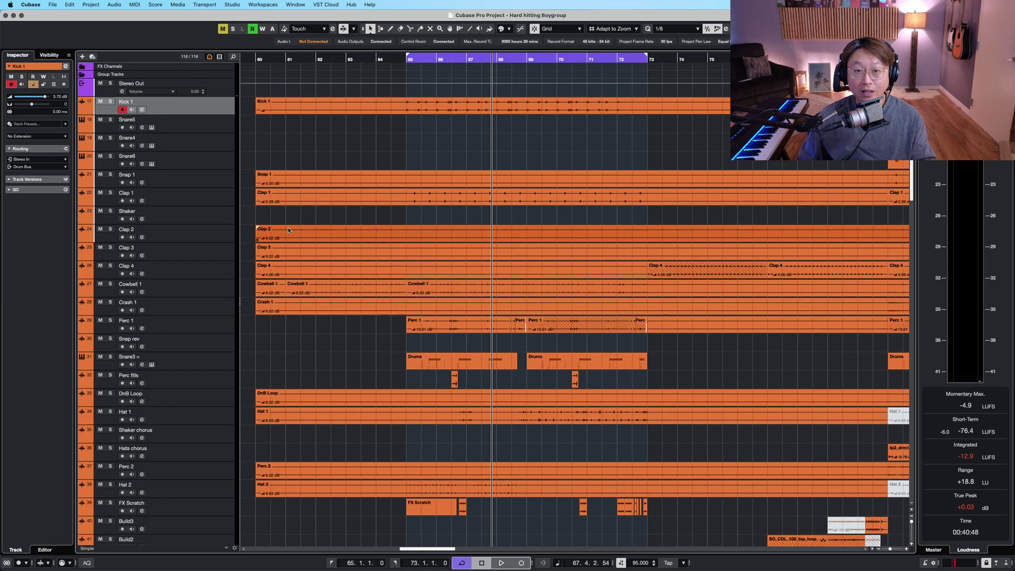
left_click(404, 59)
key("shift+h")
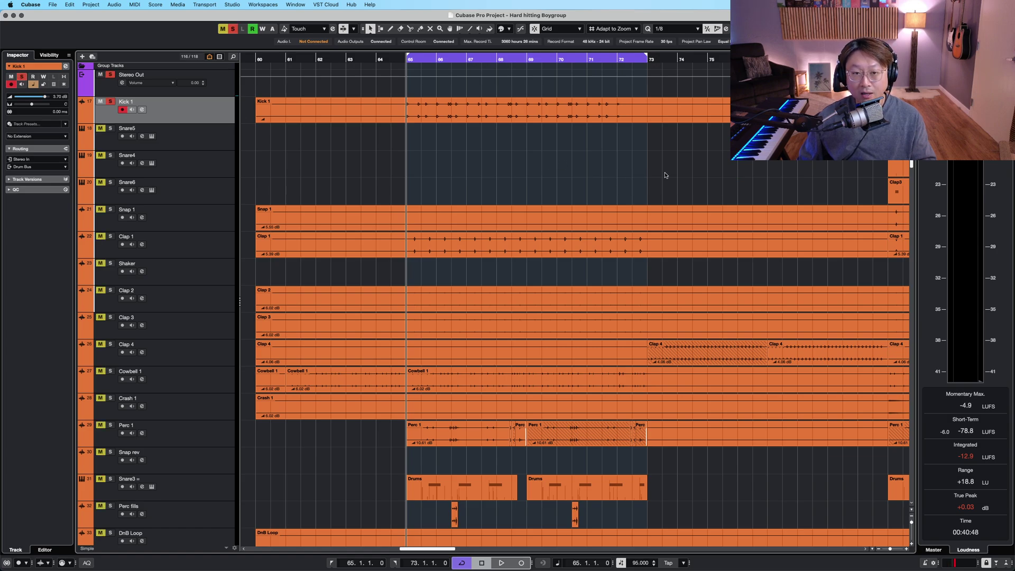
key("space")
left_click_drag(637, 58, 526, 58)
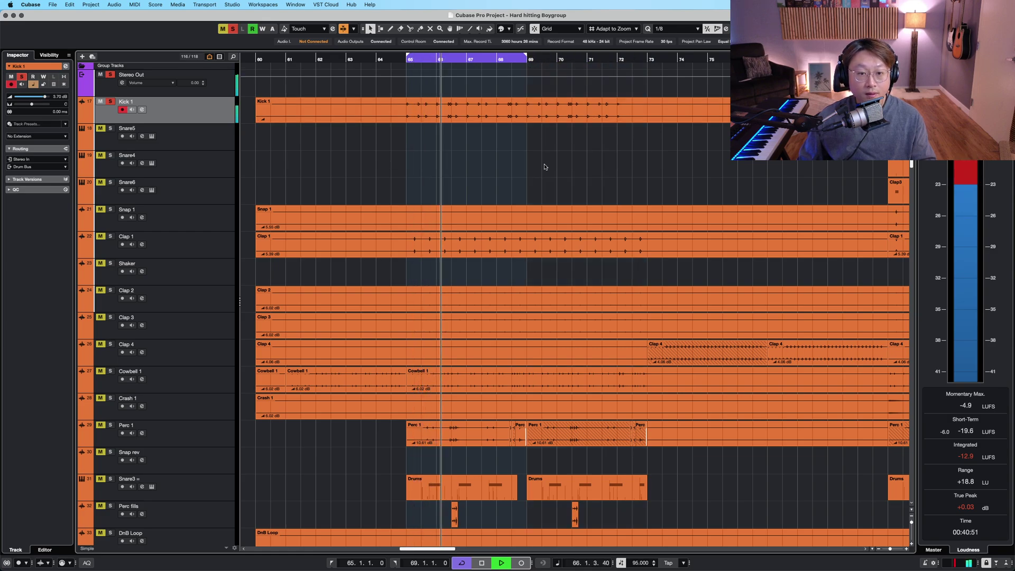
Add Clap 1 and Cowbell 1 to the soloed tracks while the loop plays, and stop playback after listening.
left_click(221, 247)
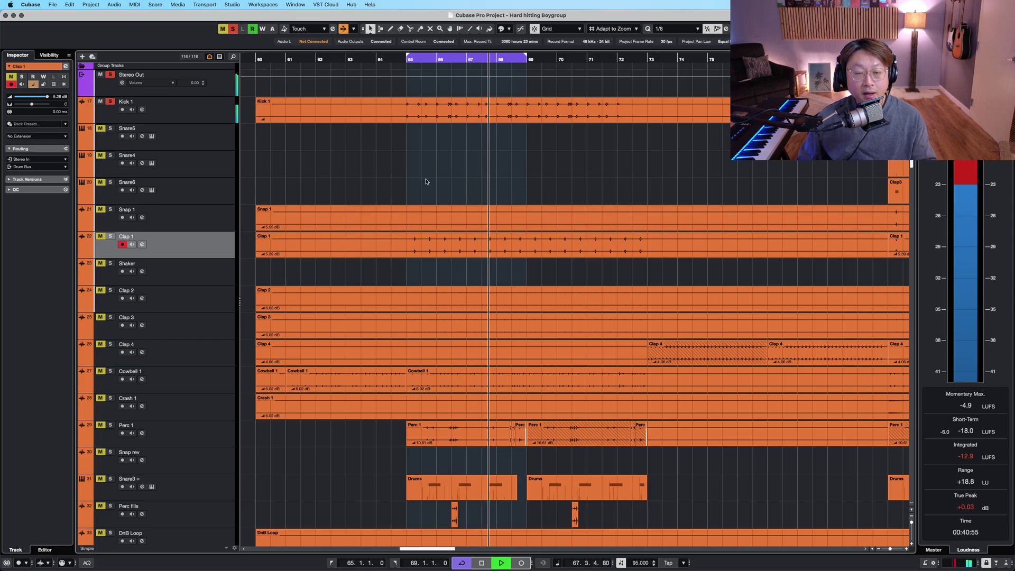
key("s")
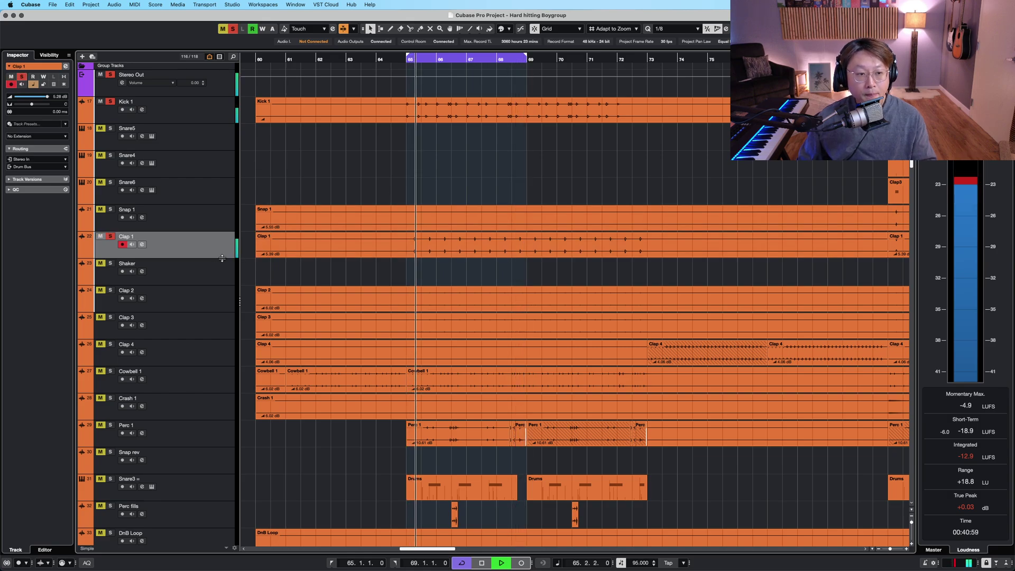
scroll(329, 273, "down", 2)
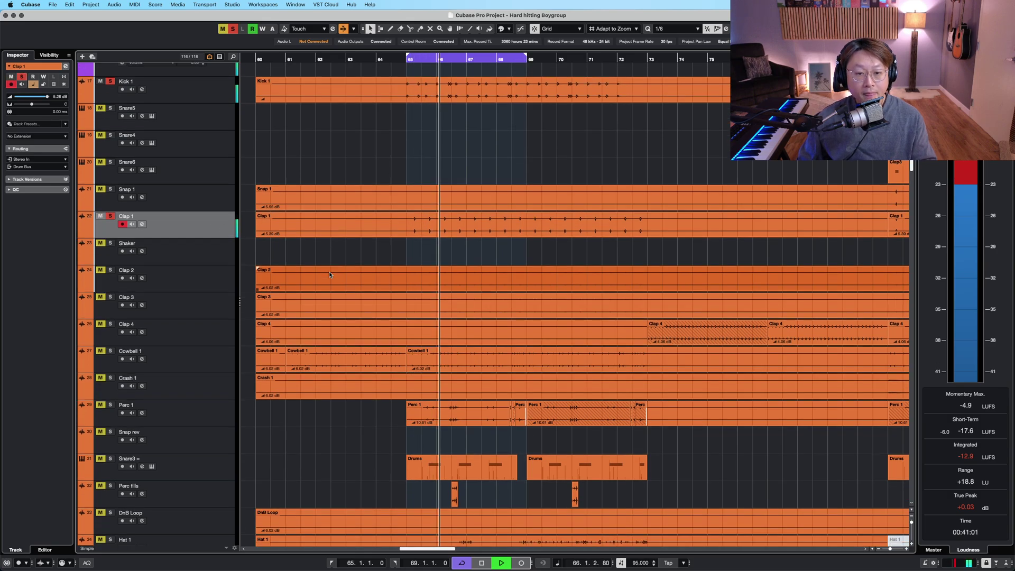
scroll(259, 315, "down", 1)
left_click(370, 343)
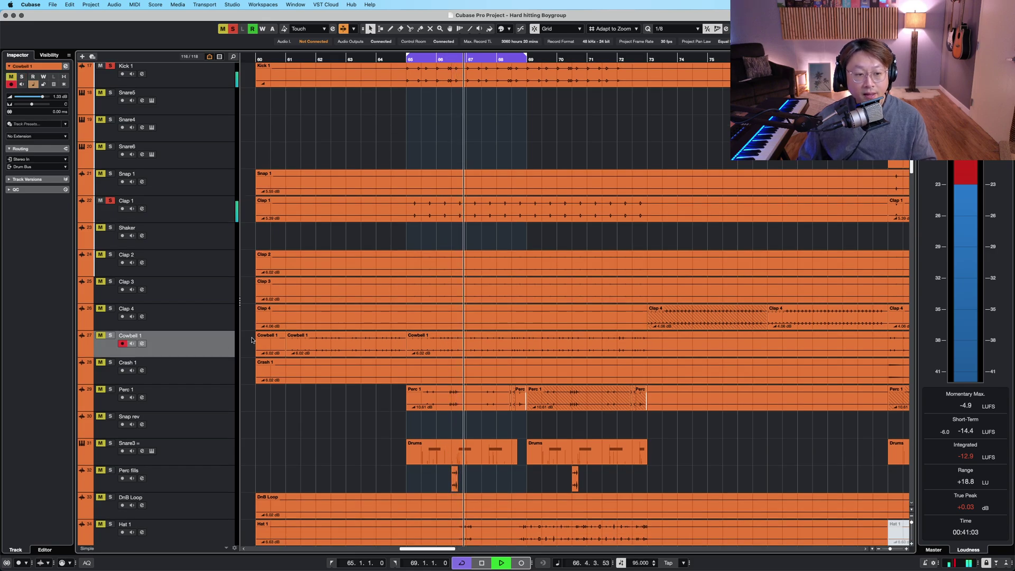
scroll(386, 310, "down", 1)
key("s")
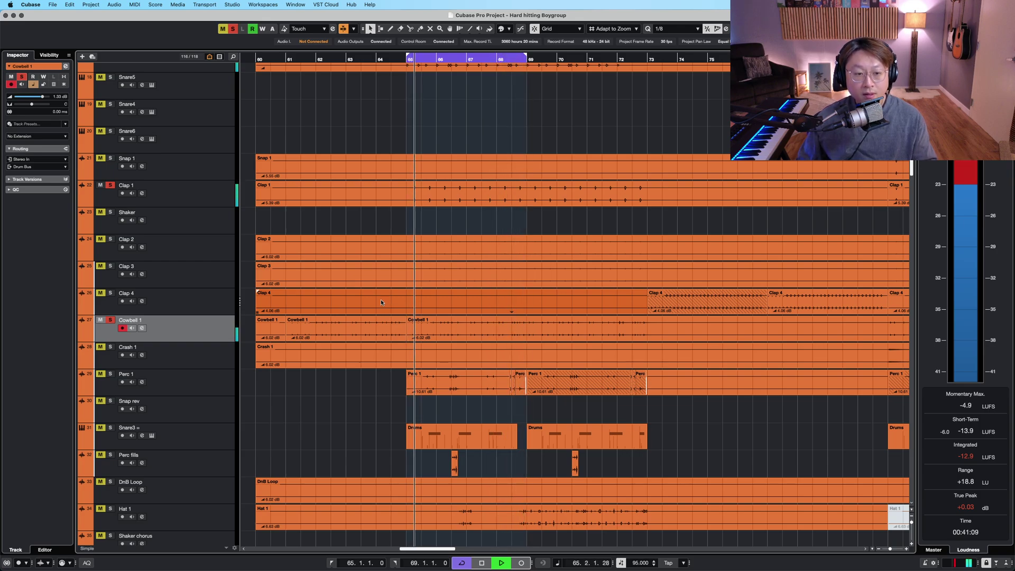
scroll(381, 300, "down", 2)
scroll(381, 301, "down", 1)
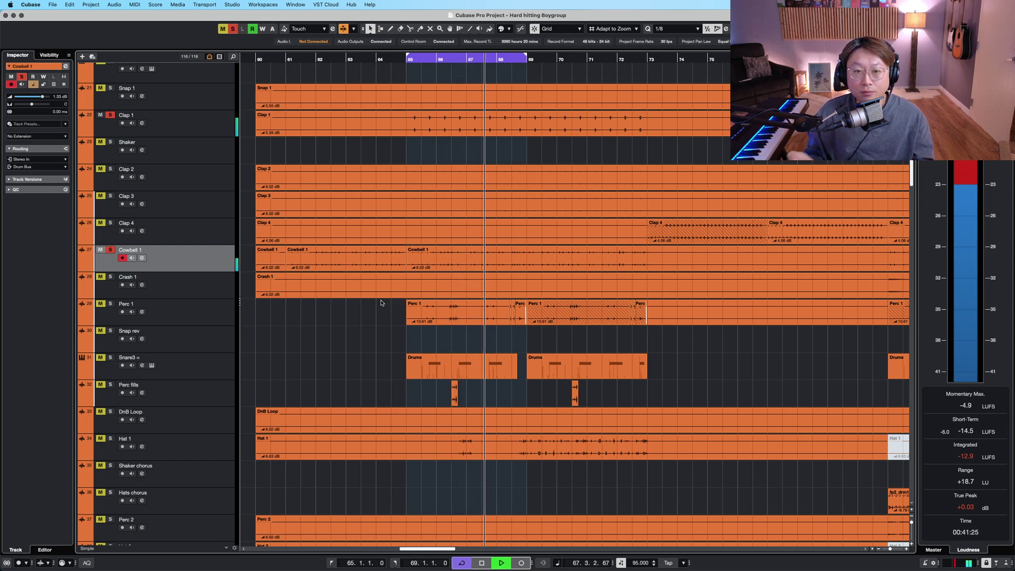
key("space")
Add Perc 1 to the soloed tracks and set the playback position to bar 65.
left_click(213, 309)
left_click(213, 265)
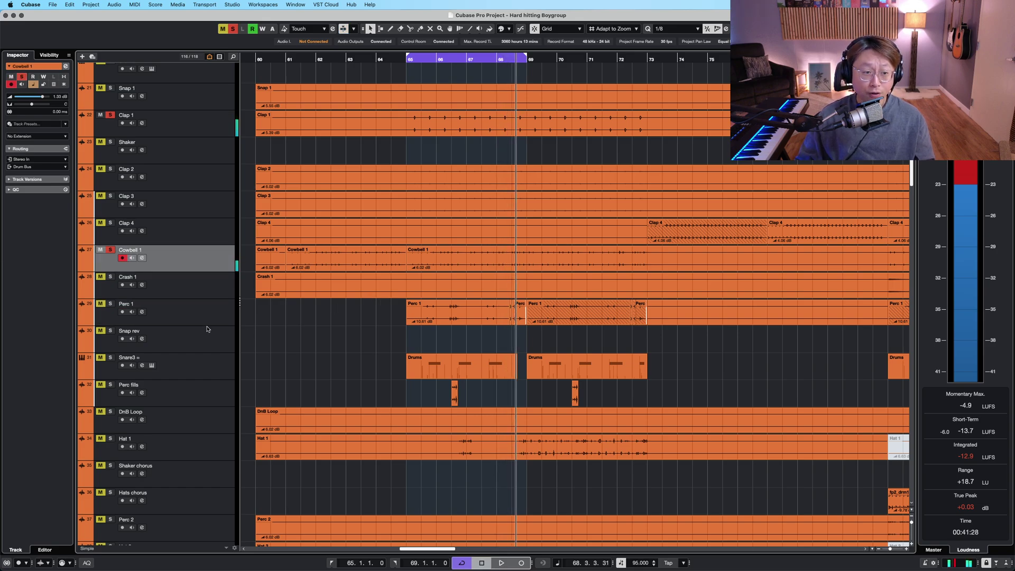
left_click(213, 314)
key("s")
key("shift+h")
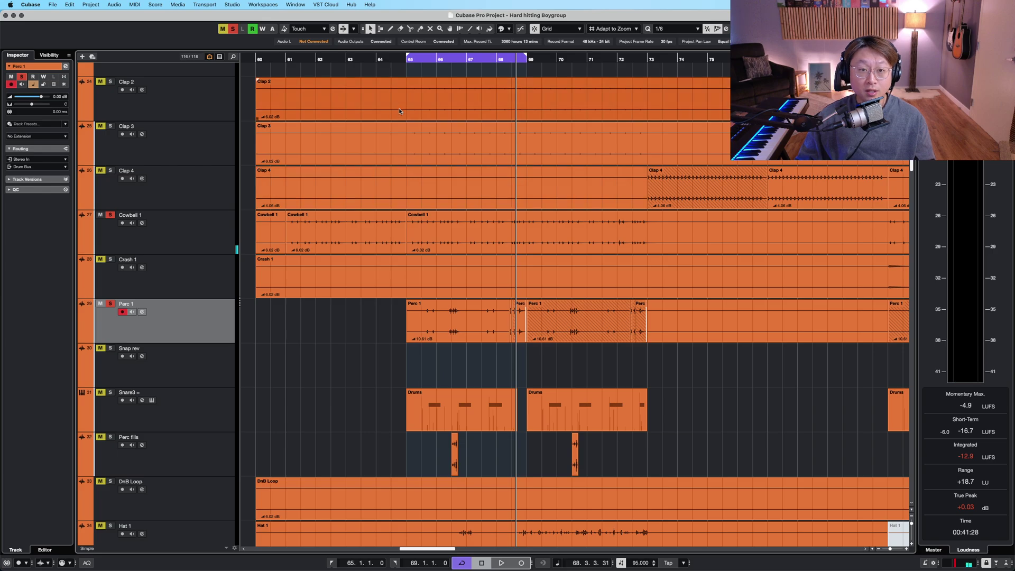
left_click(406, 59)
right_click(337, 348)
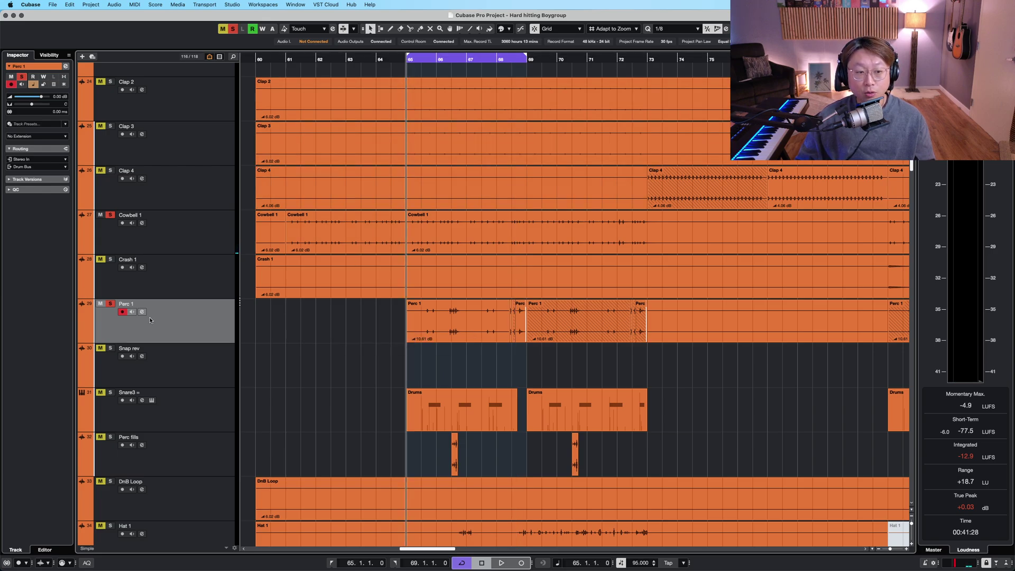
Check the channel settings of Perc 1 and examine its clips while the soloed percussion loop plays.
left_click(142, 312)
left_click(305, 285)
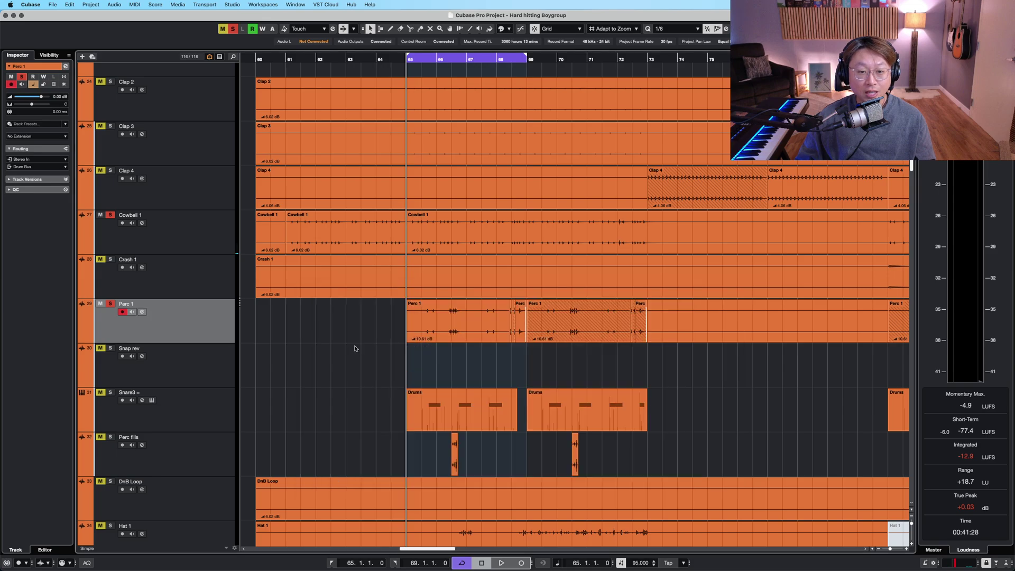
key("shift+g")
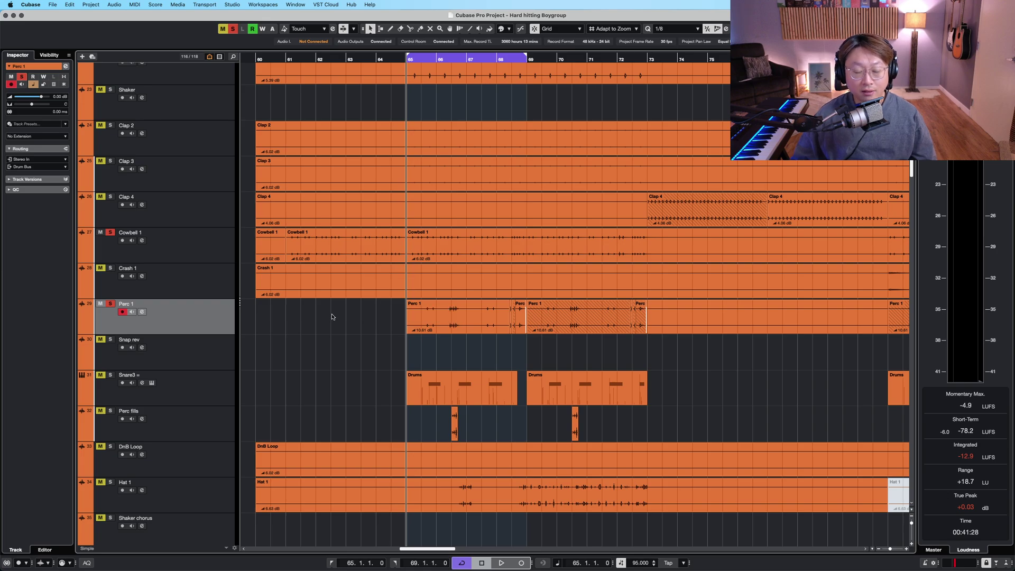
key("shift+g")
key("shift+h")
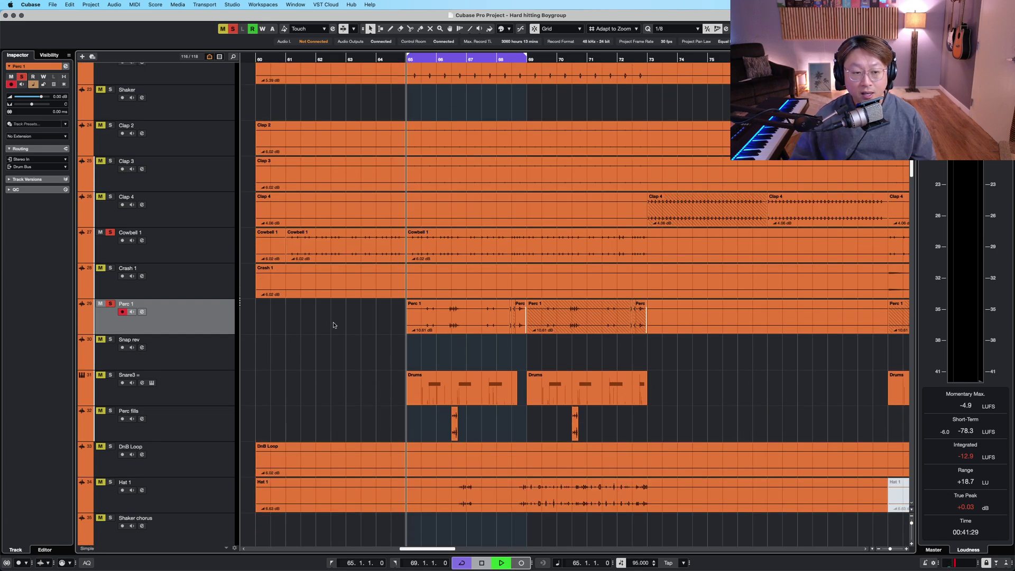
key("space")
key("shift+h")
key("shift+h")
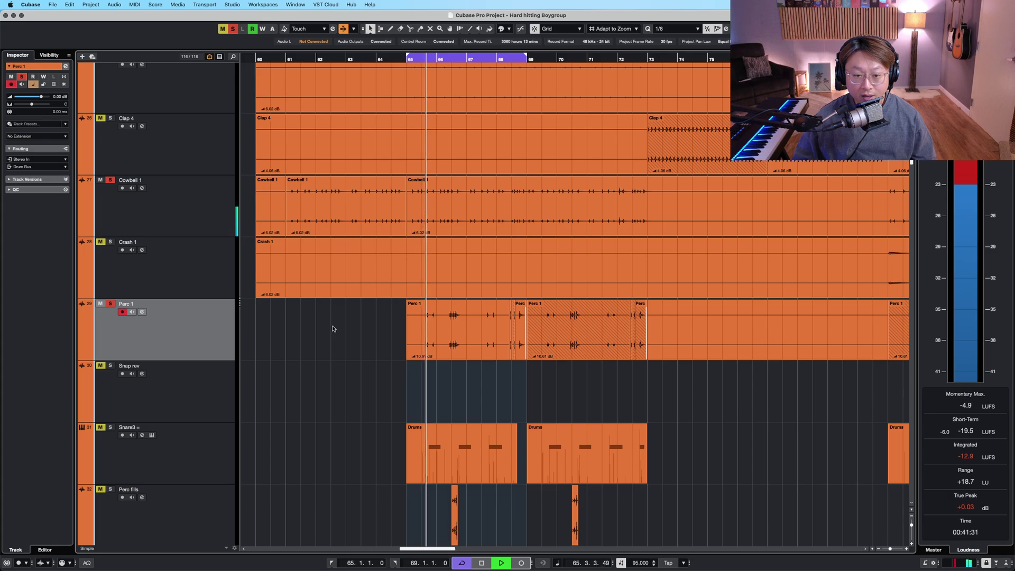
key("h")
key("h")
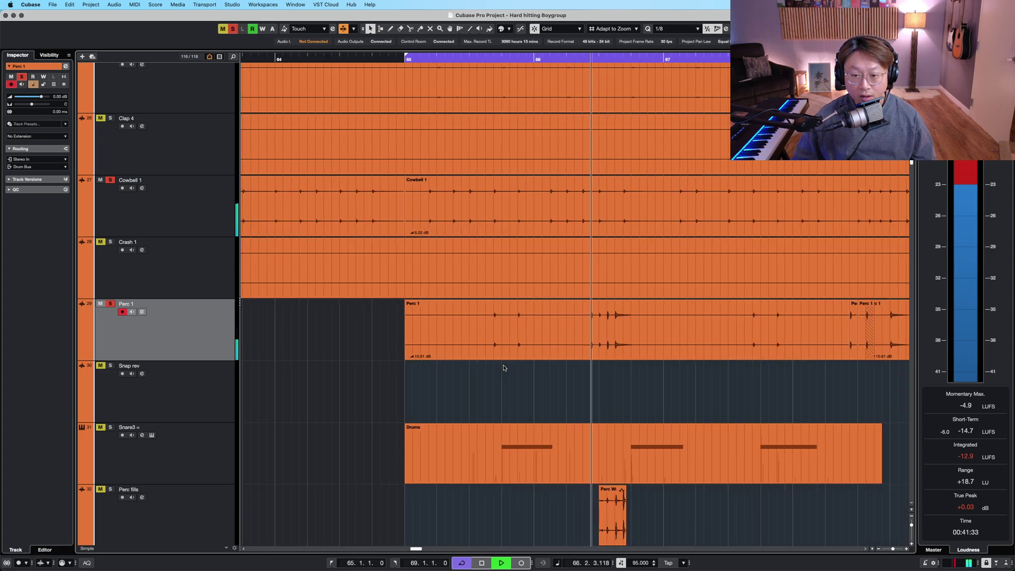
key("shift+g")
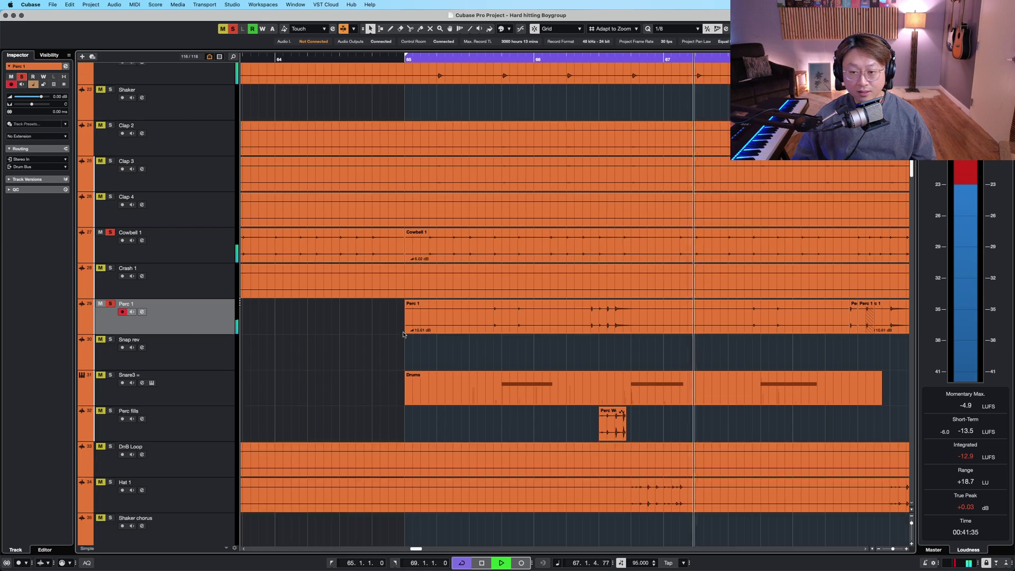
key("g")
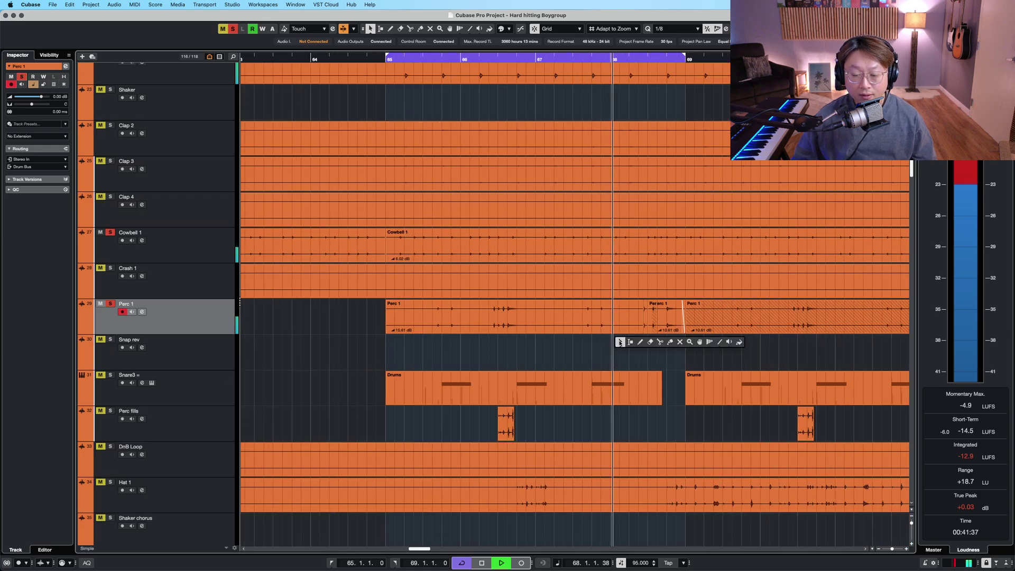
scroll(571, 341, "down", 1)
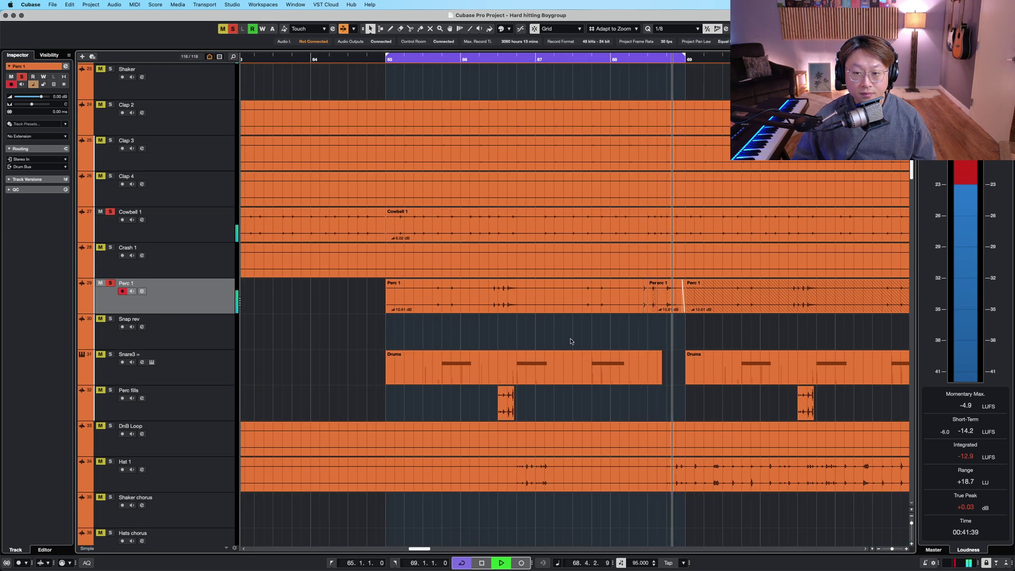
key("space")
Add the Snare3 = track to the soloed tracks and play the loop from bar 65.
key("Down")
key("Down")
key("s")
left_click(383, 59)
key("shift+h")
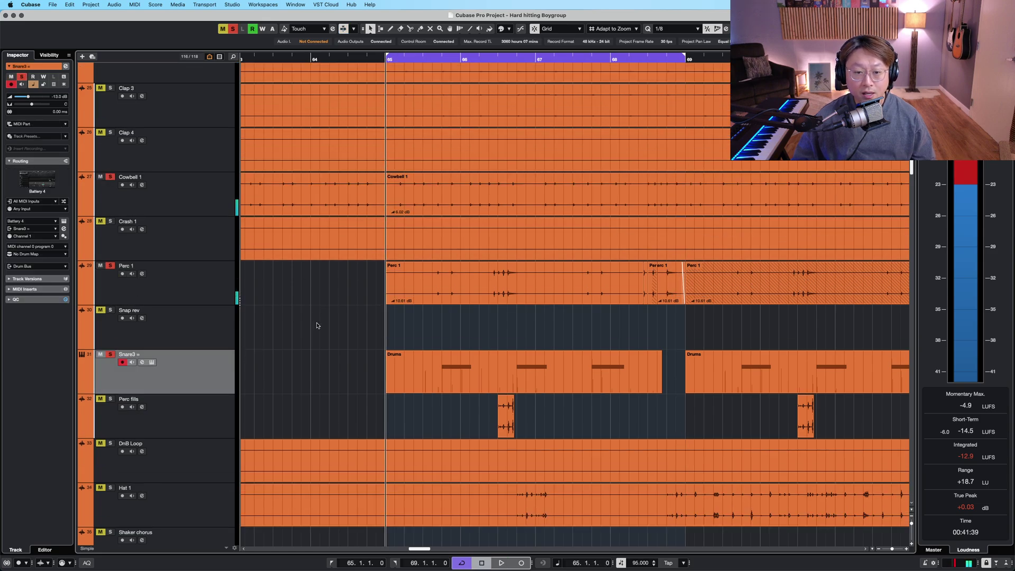
key("space")
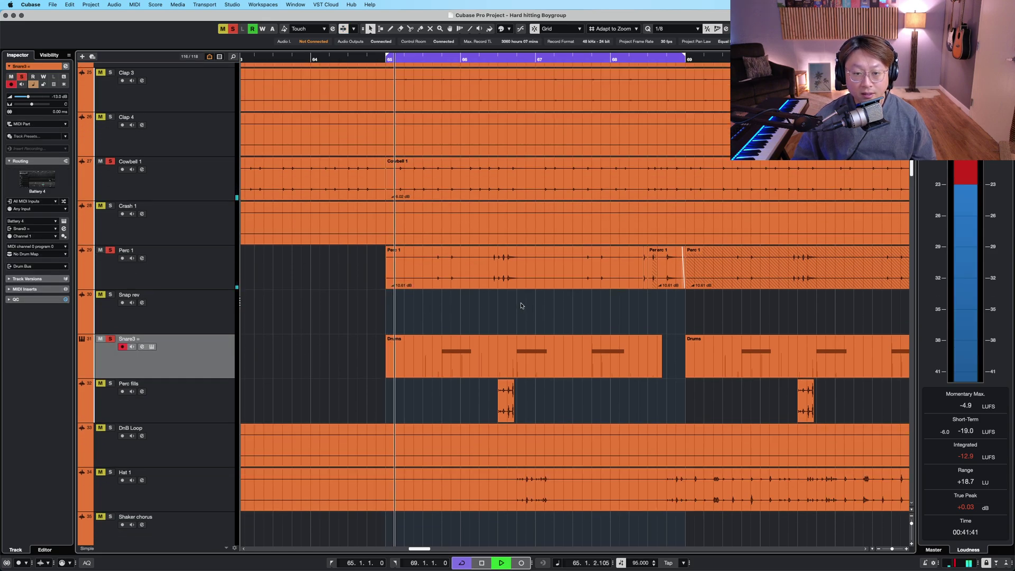
scroll(476, 302, "down", 1)
scroll(475, 302, "right", 2)
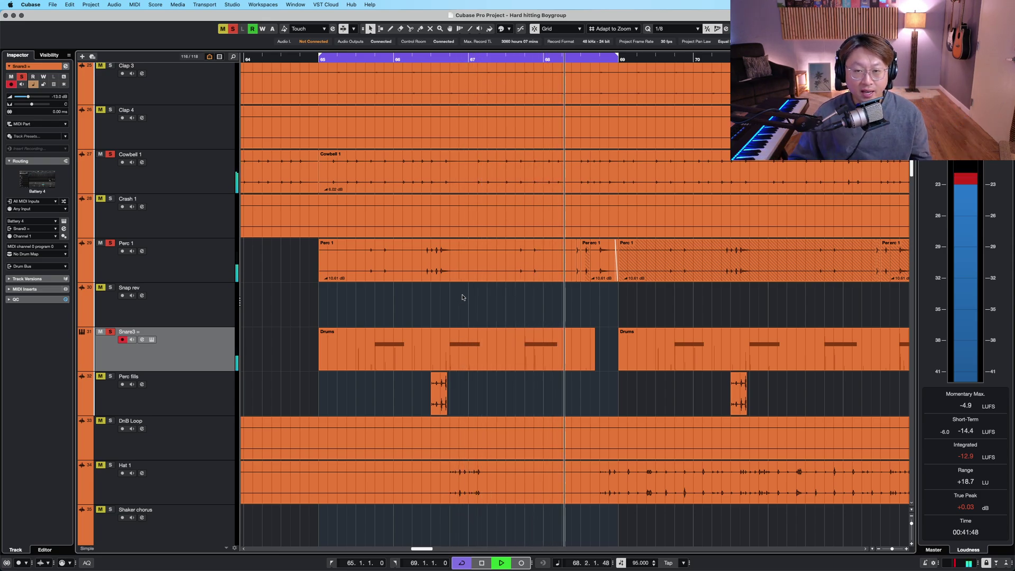
Add the Perc fills track to the soloed tracks while the loop plays.
left_click(363, 375)
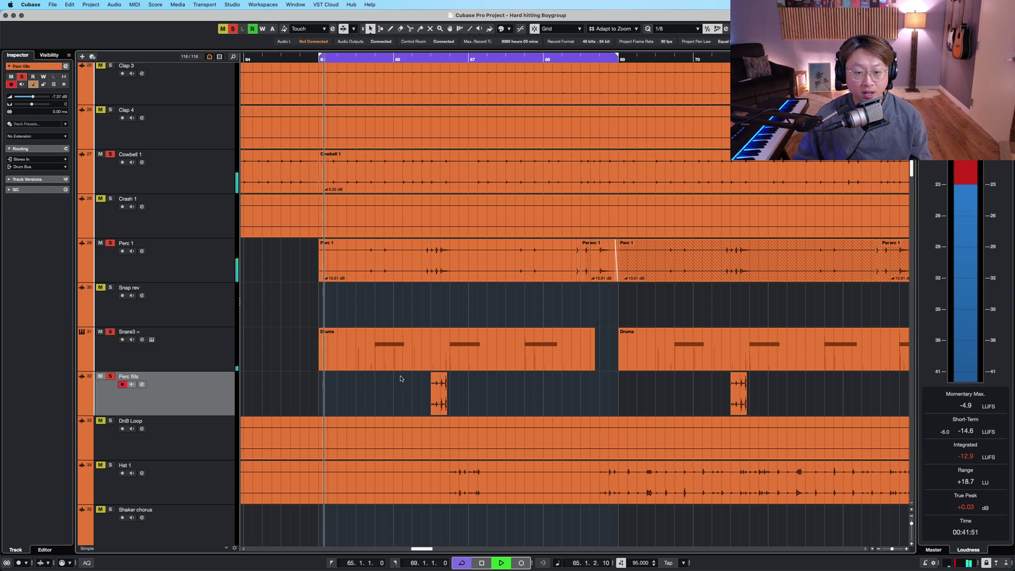
scroll(400, 378, "down", 2)
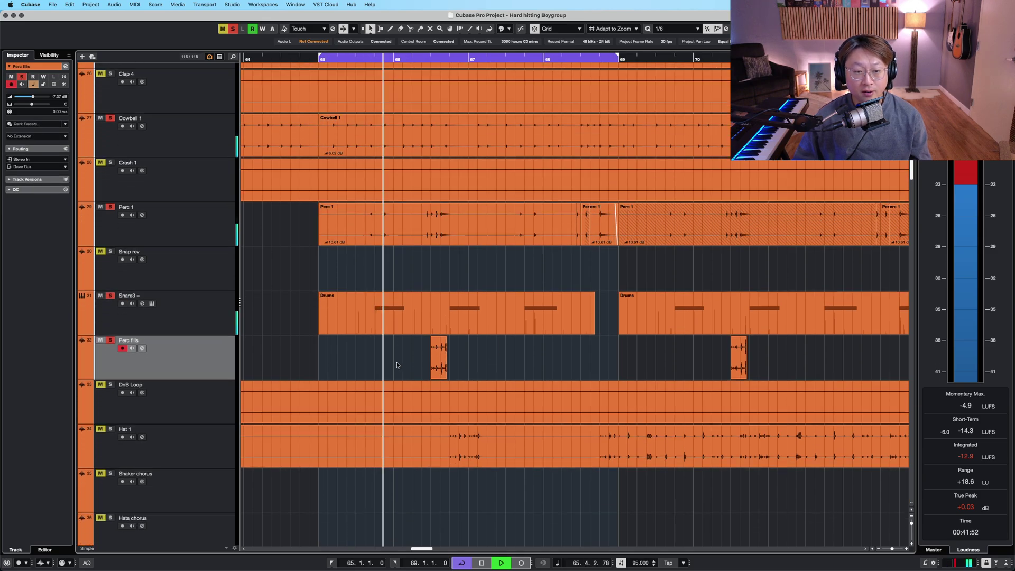
scroll(397, 365, "down", 2)
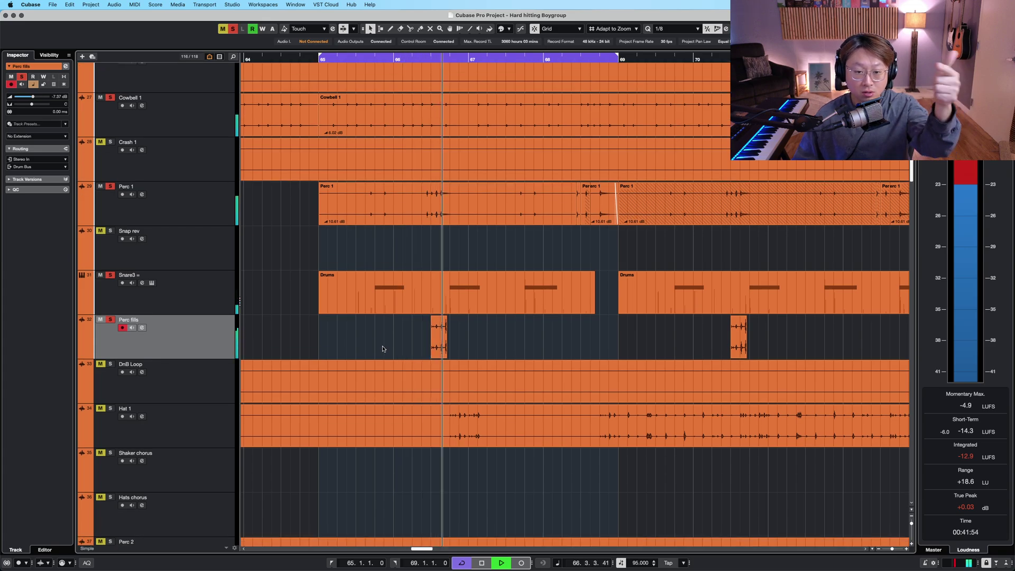
Stop playback, then move the Hat 1 track above DnB Loop and add it to the soloed tracks.
left_click(199, 435)
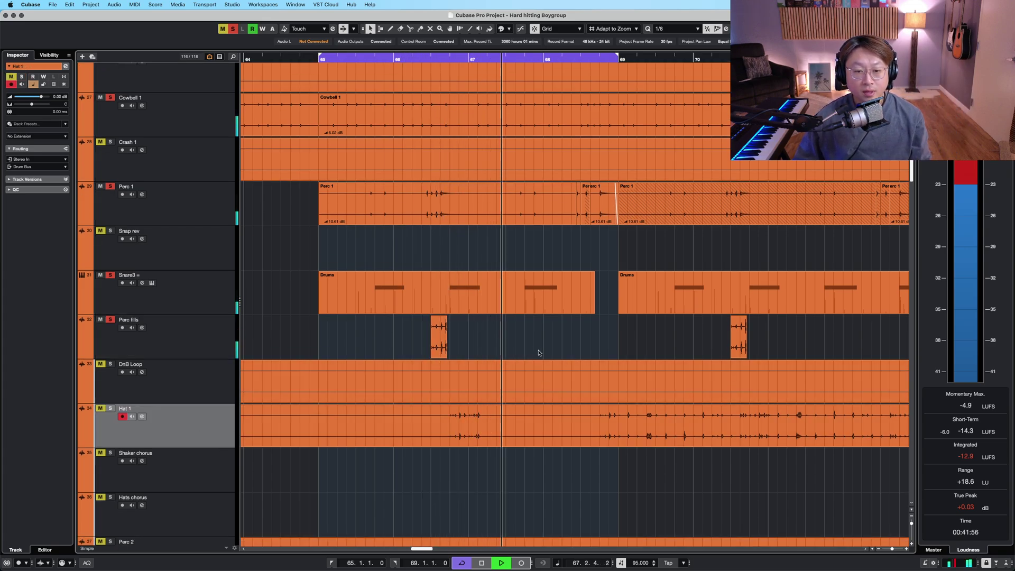
key("space")
left_click_drag(212, 379, 213, 381)
key("m")
key("s")
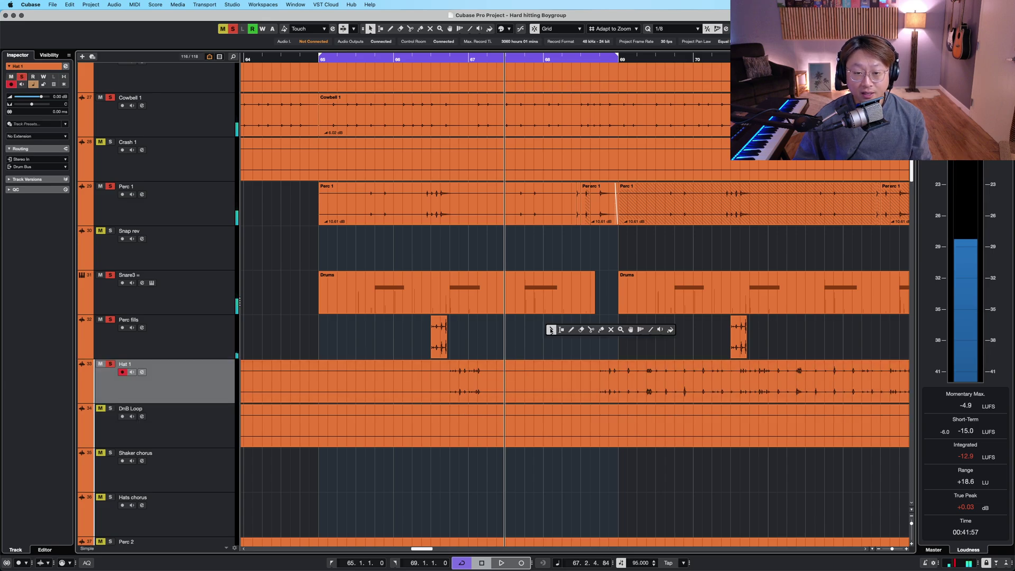
key("shift+h")
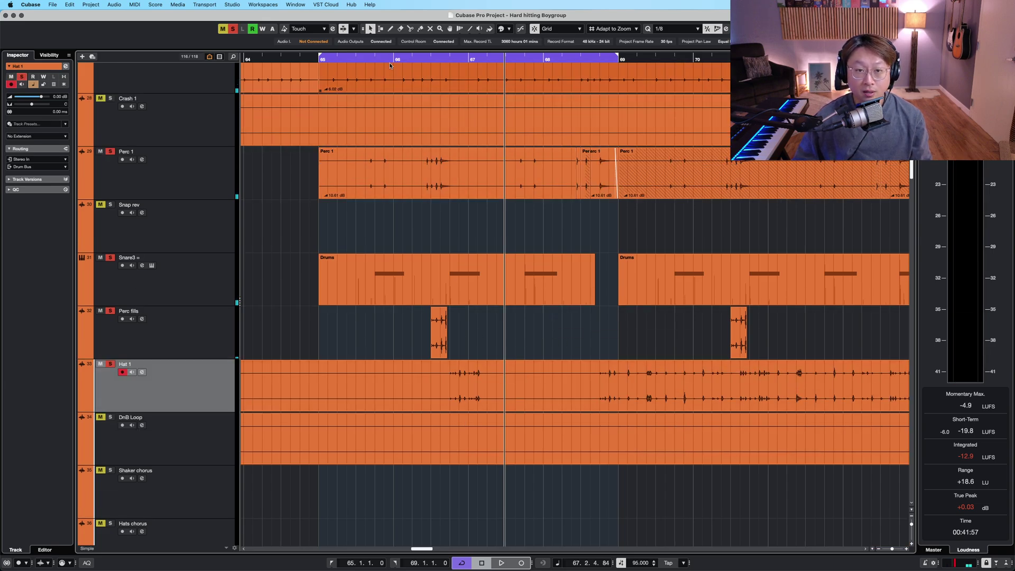
Play the soloed loop from bar 66 and add Hat 2 to the soloed tracks.
key("KP_0")
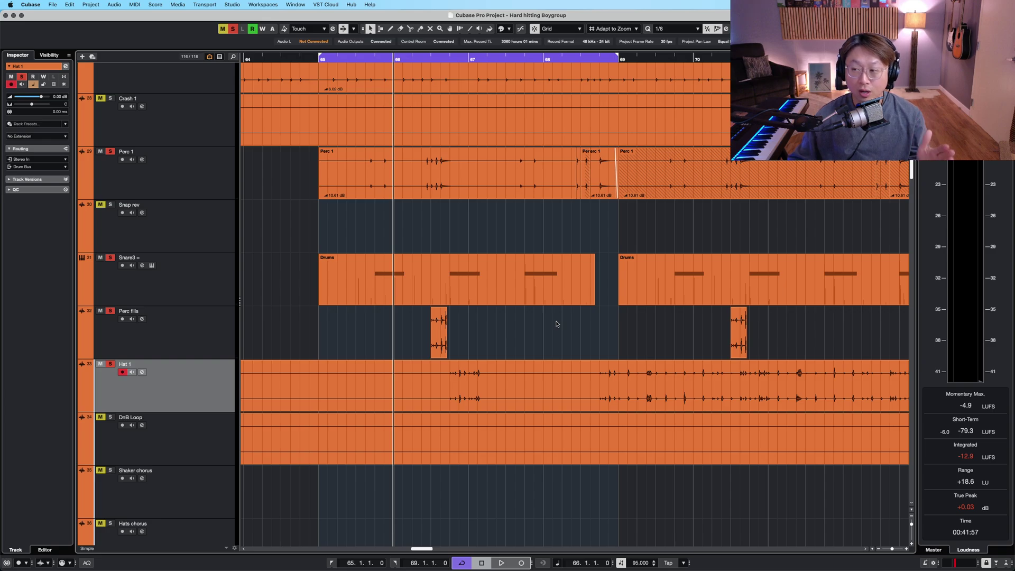
key("space")
scroll(435, 354, "down", 1)
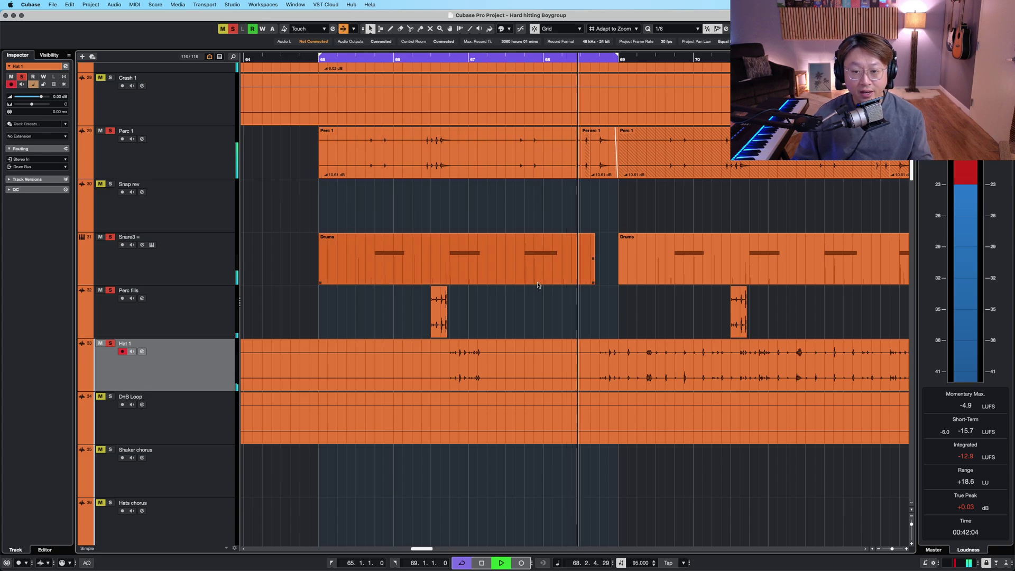
scroll(537, 283, "down", 5)
left_click(176, 377)
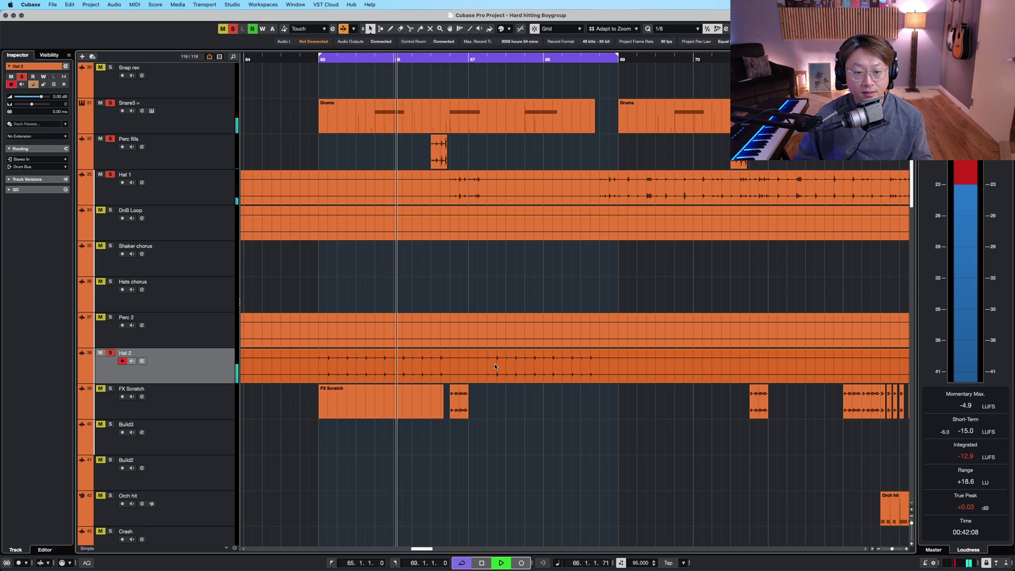
Add FX Scratch to the soloed tracks and replay the loop from bar 66.
left_click(227, 401)
scroll(498, 378, "down", 4)
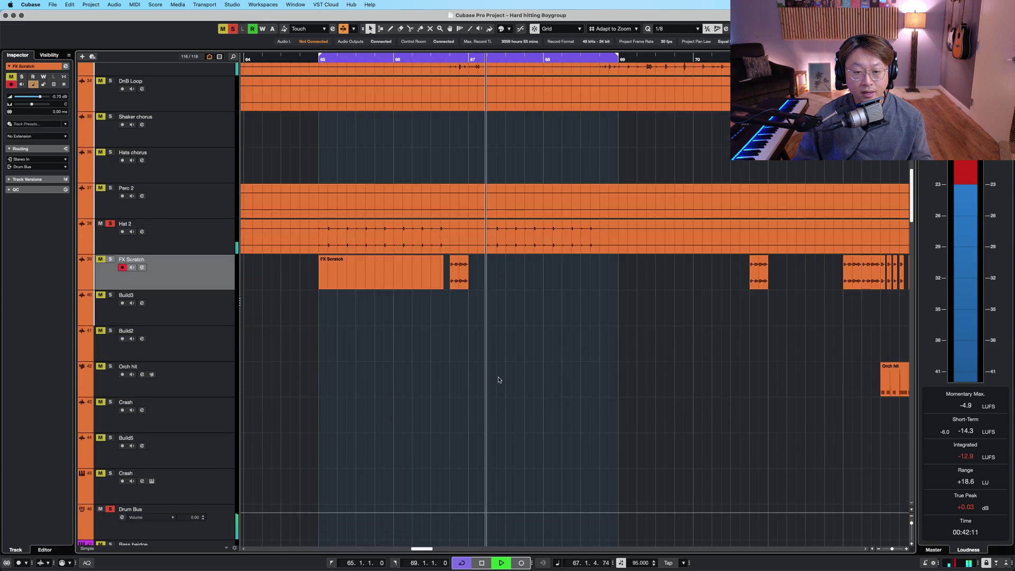
key("s")
left_click(394, 59)
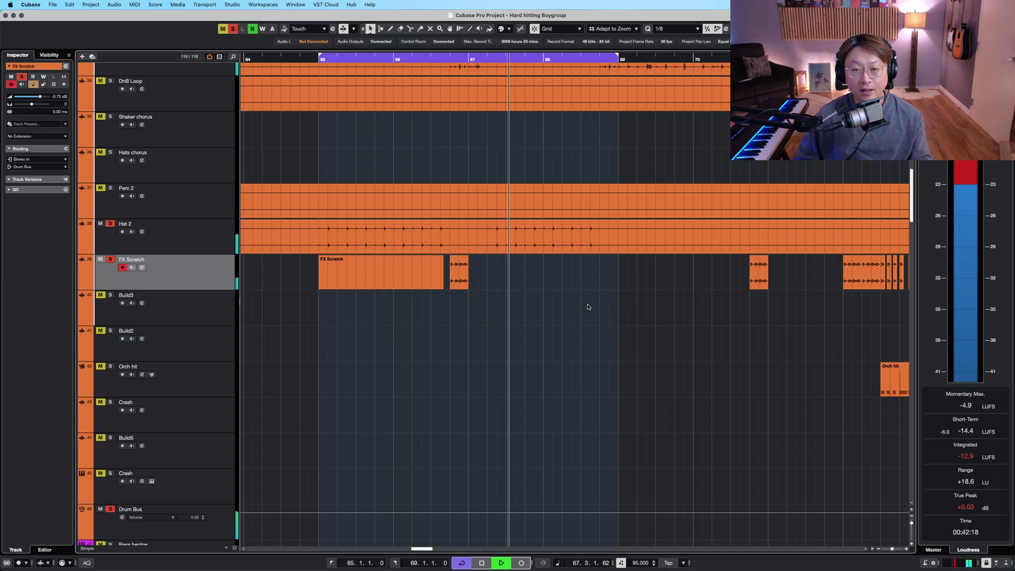
Add the Bass = and Bass 1 tracks to the soloed drums while the loop plays.
scroll(588, 306, "down", 5)
left_click(208, 330)
key("s")
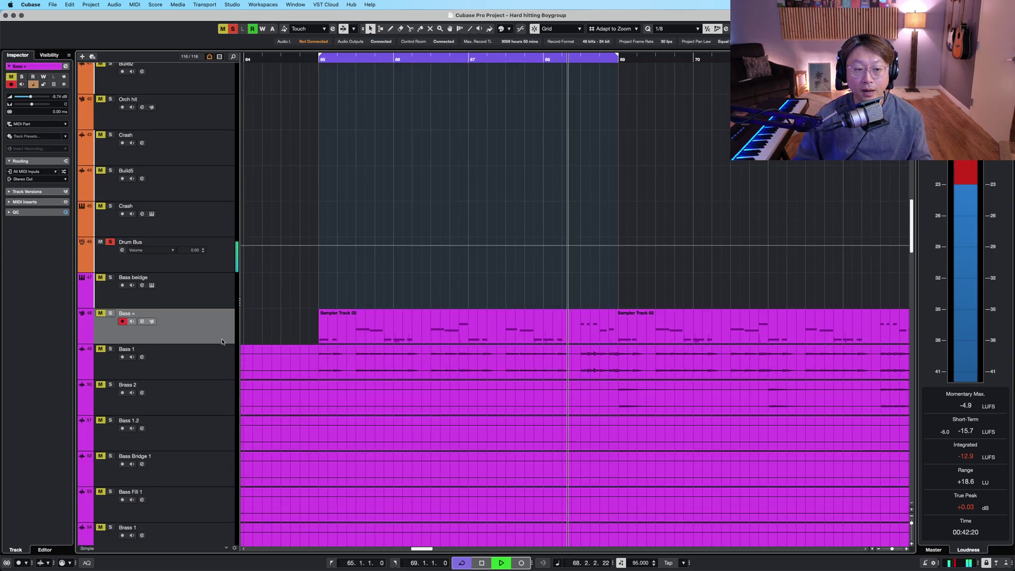
left_click(209, 358)
key("s")
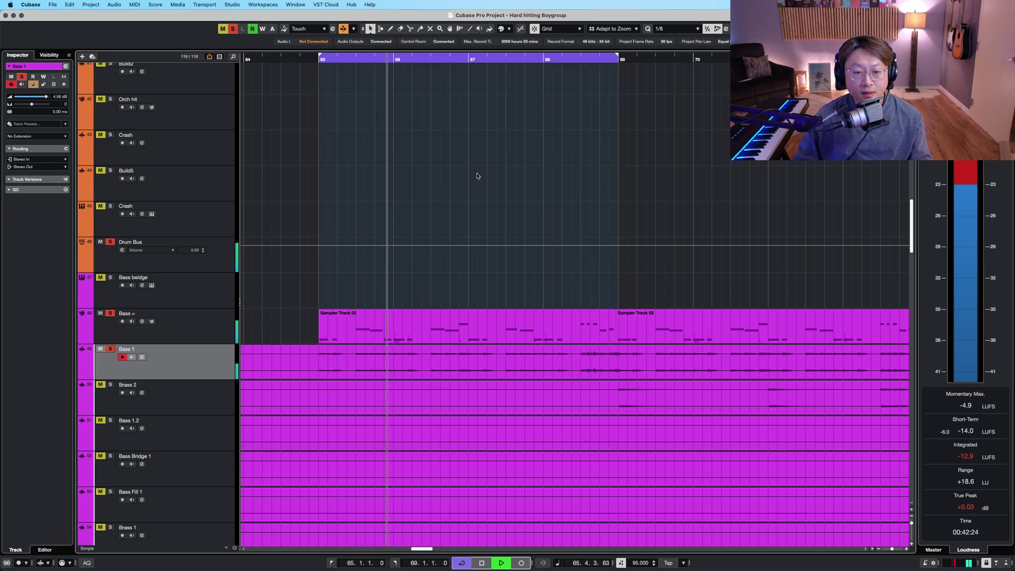
Deactivate all solo states and look through the chant, FX and VFX tracks while the full loop plays.
scroll(476, 173, "down", 1)
scroll(477, 176, "down", 6)
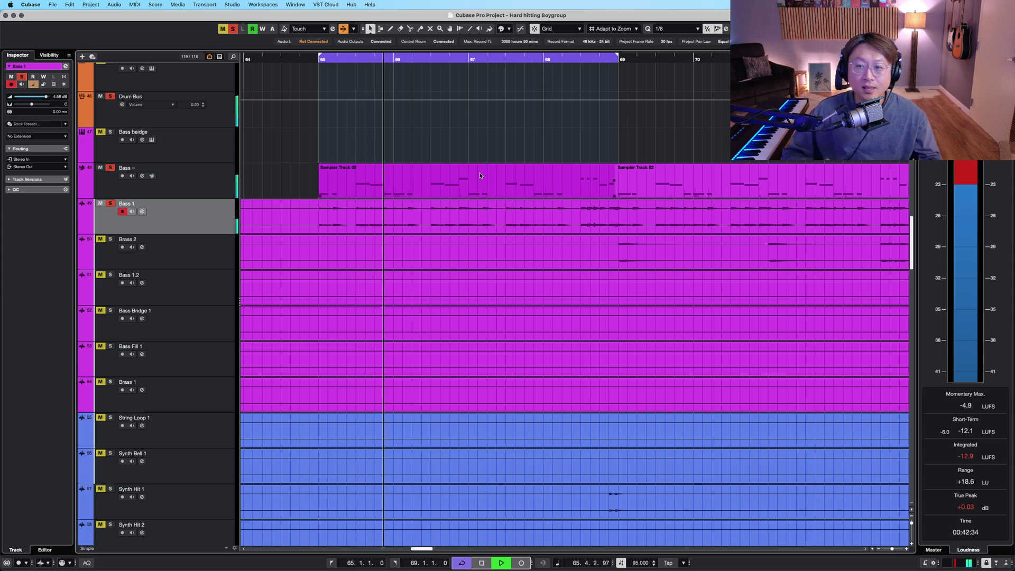
scroll(453, 127, "down", 5)
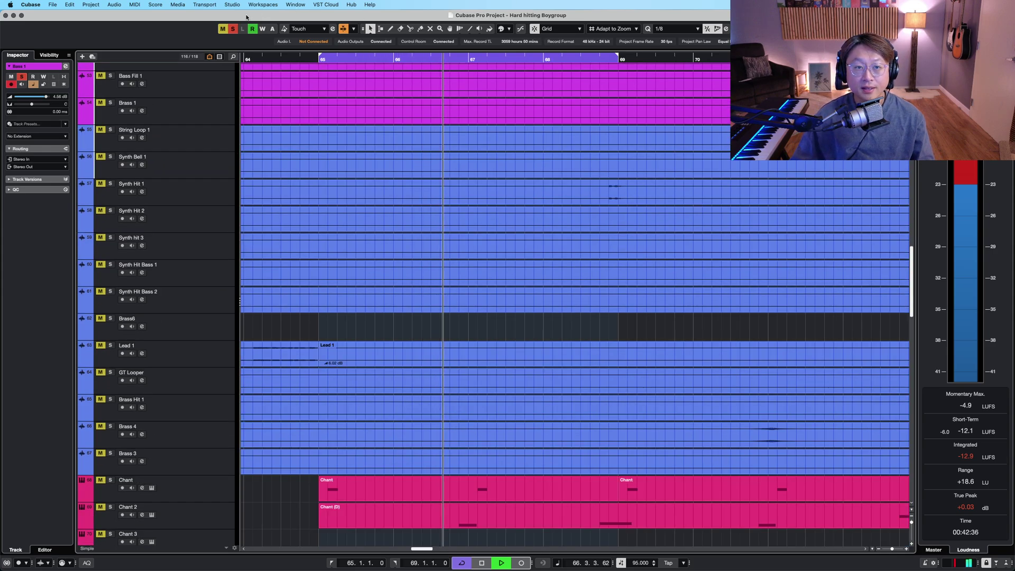
left_click(234, 30)
scroll(603, 235, "down", 8)
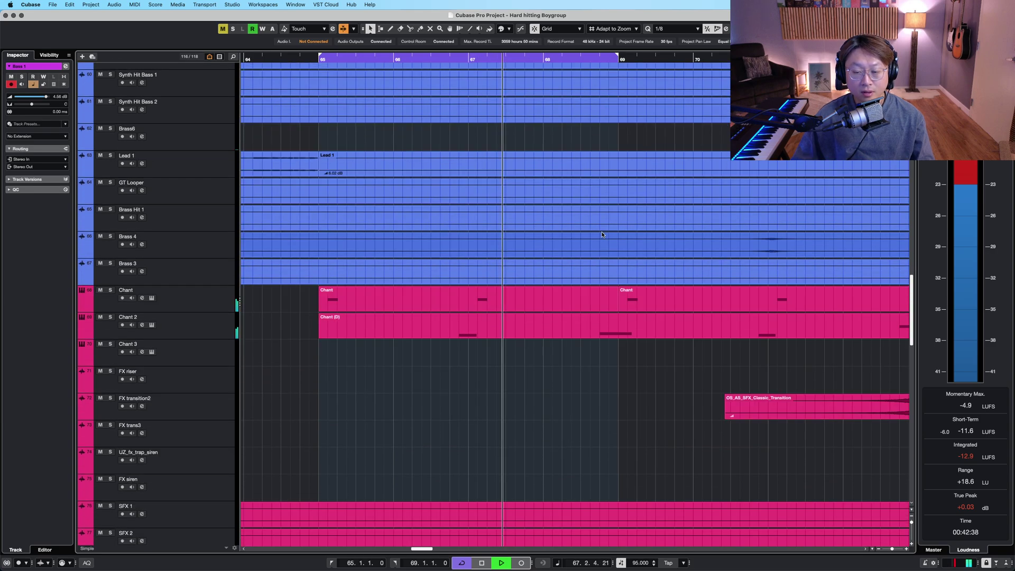
scroll(602, 235, "down", 6)
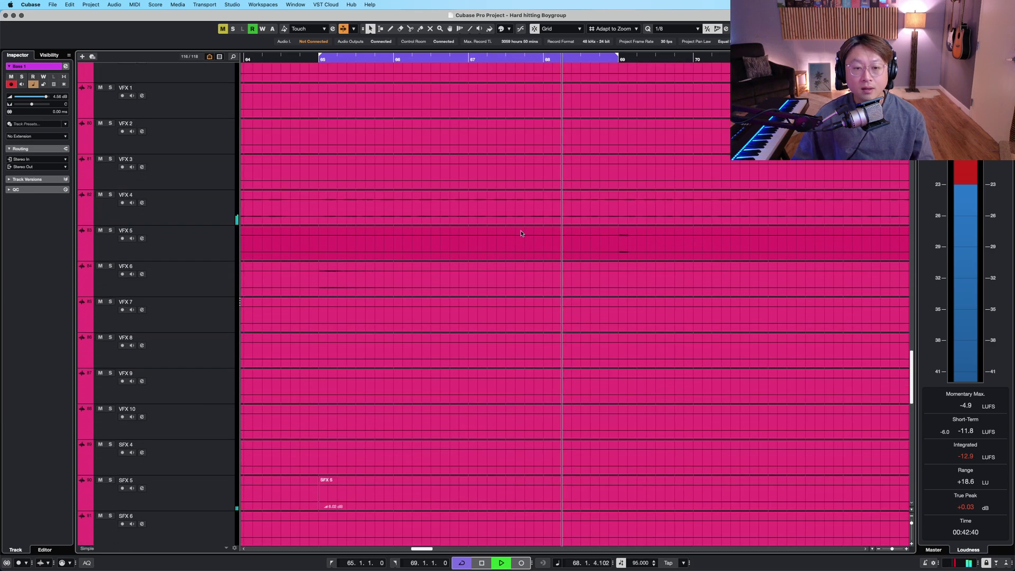
Stop playback, select the VFX 4 track and set the playback position to bar 65.
key("space")
left_click(220, 206)
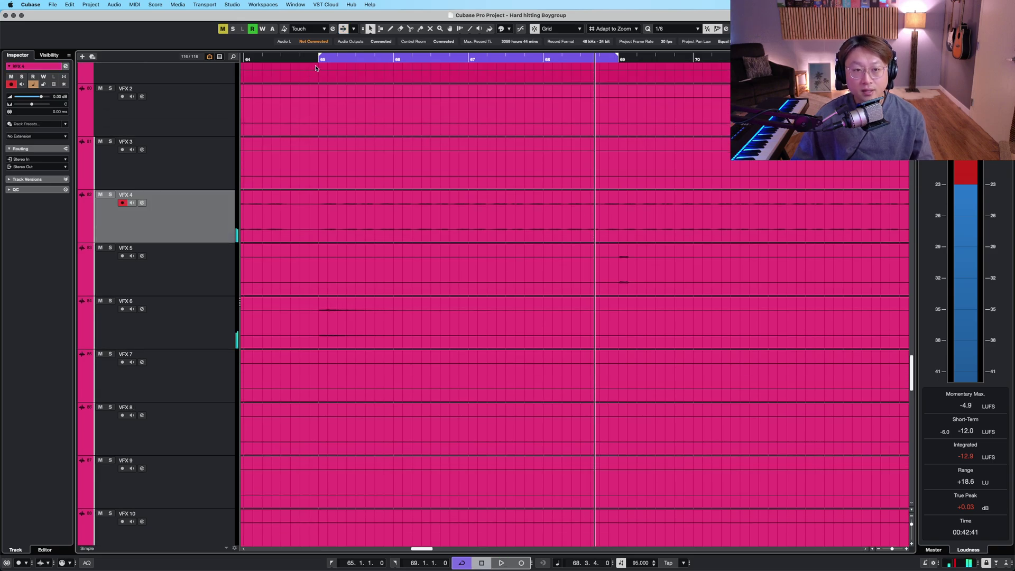
scroll(375, 189, "up", 2)
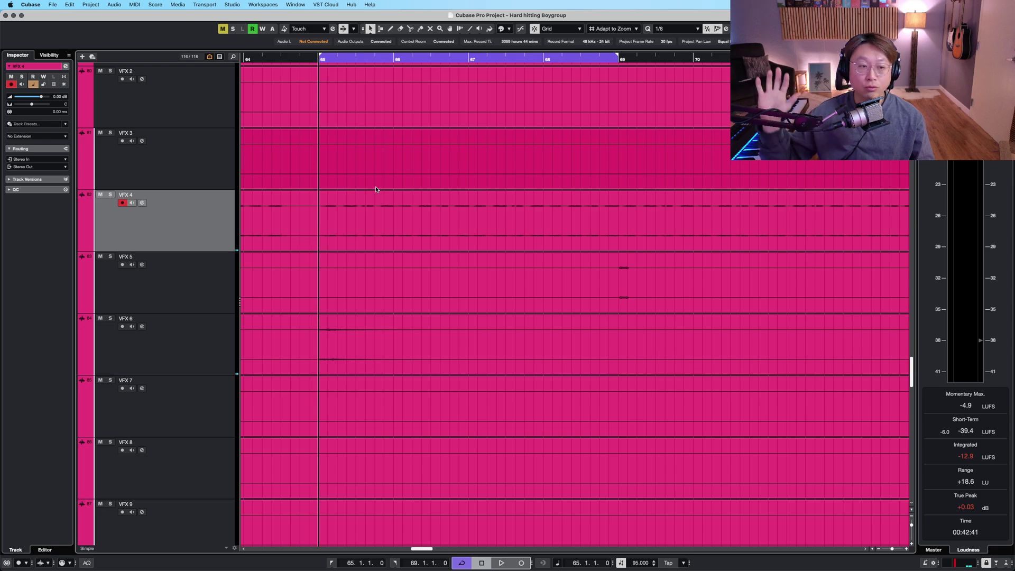
scroll(153, 247, "up", 2)
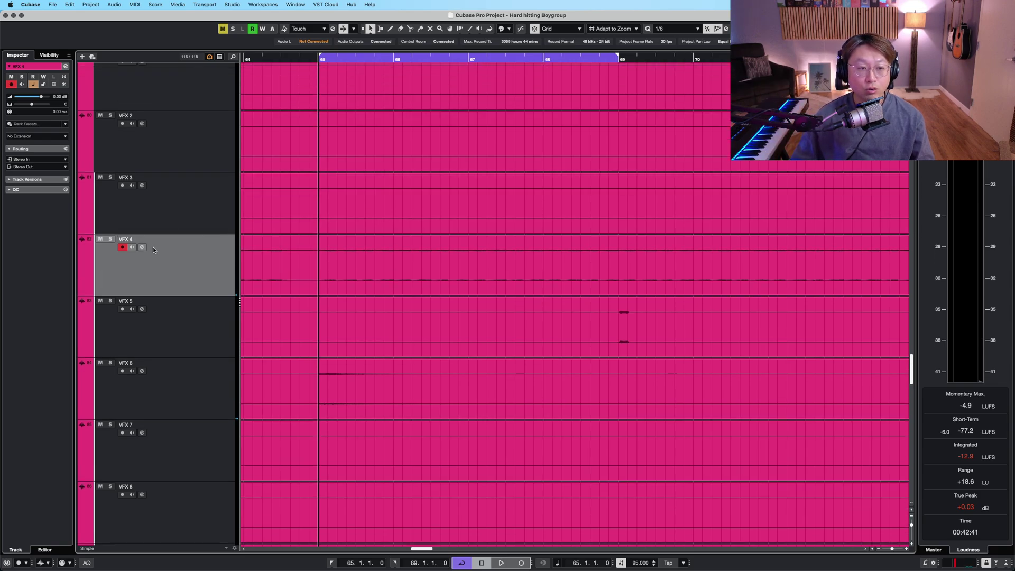
Solo VFX 4, check its channel settings and play it from bar 65.
left_click(142, 248)
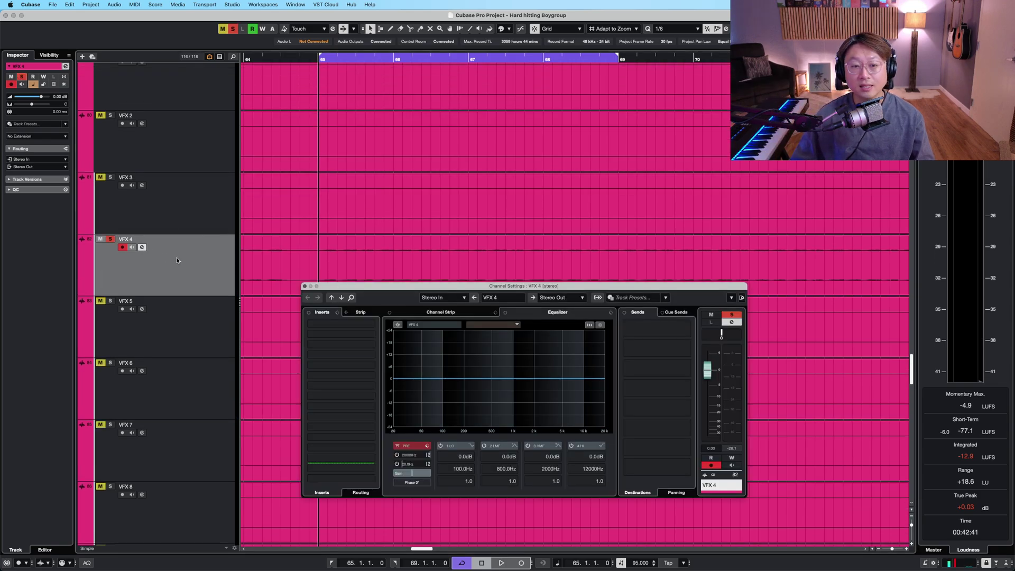
left_click(142, 248)
key("space")
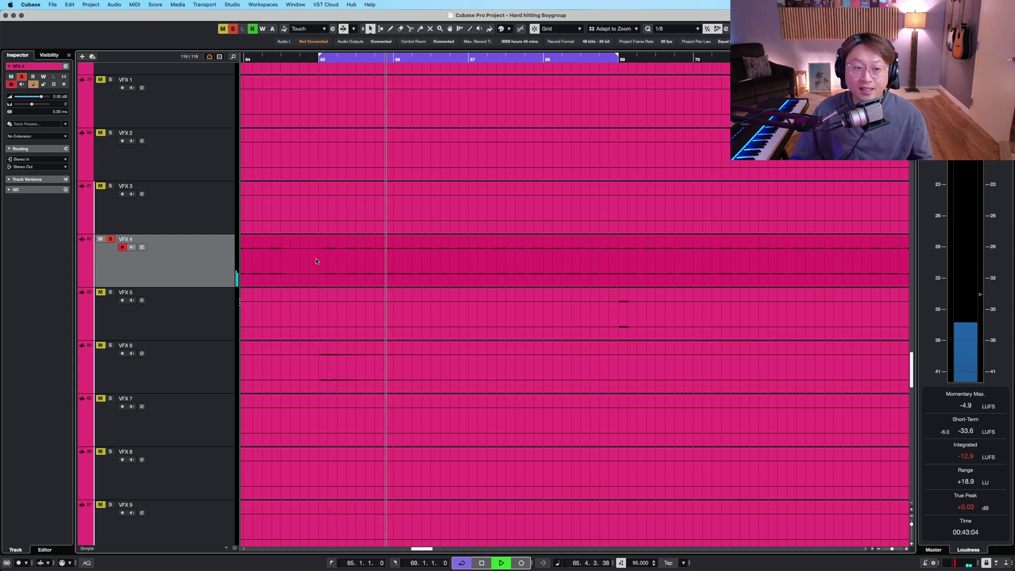
Reduce the track heights and solo all drum tracks from Kick 1 through Drum Bus together with VFX 4.
key("shift+g")
key("shift+g")
key("shift+g")
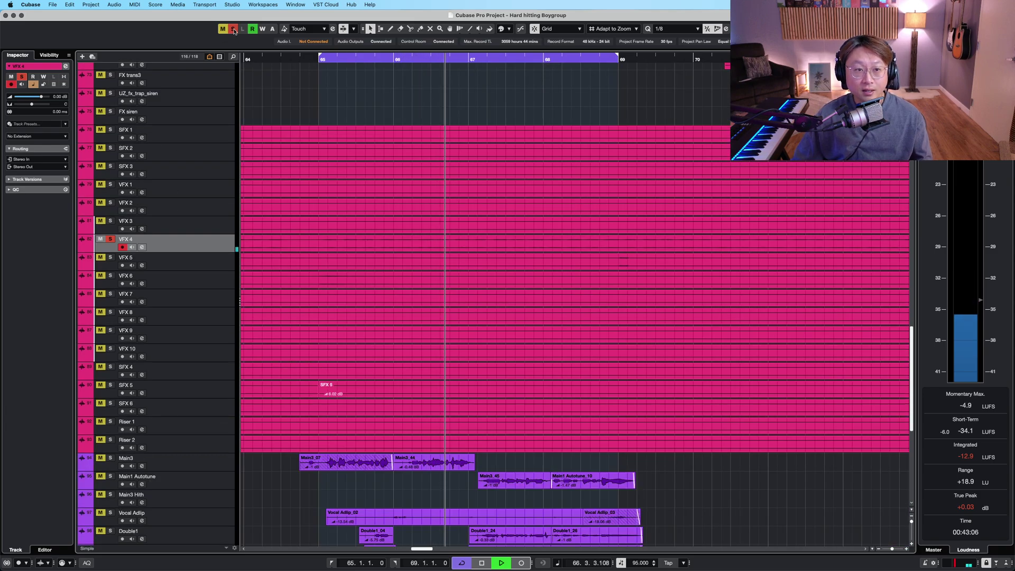
key("shift+h")
left_click(212, 109)
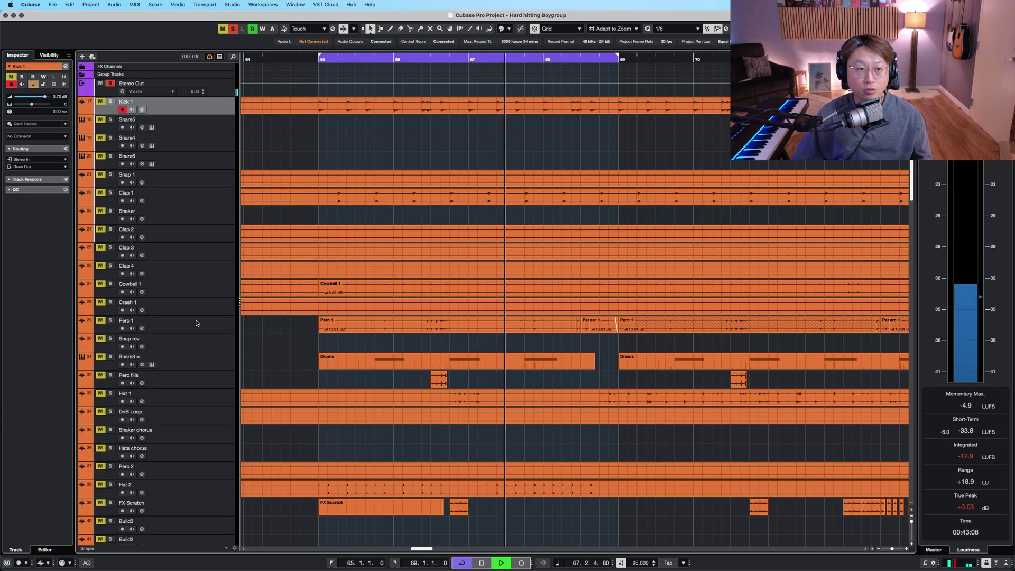
scroll(216, 476, "down", 5)
scroll(320, 433, "down", 15)
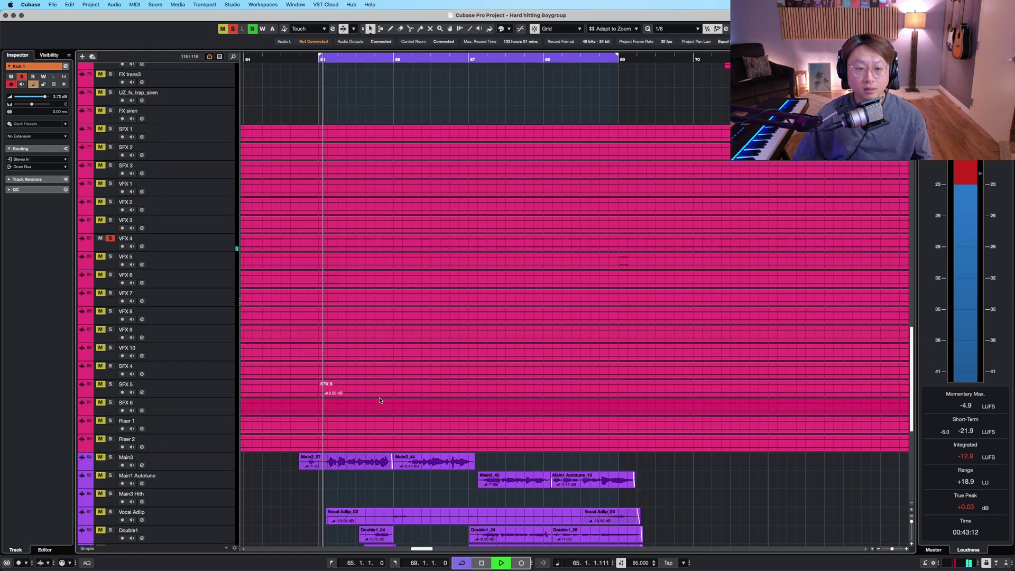
Add Bass = and Bass 1 to the soloed drums and VFX 4, and listen to the loop.
scroll(379, 399, "up", 3)
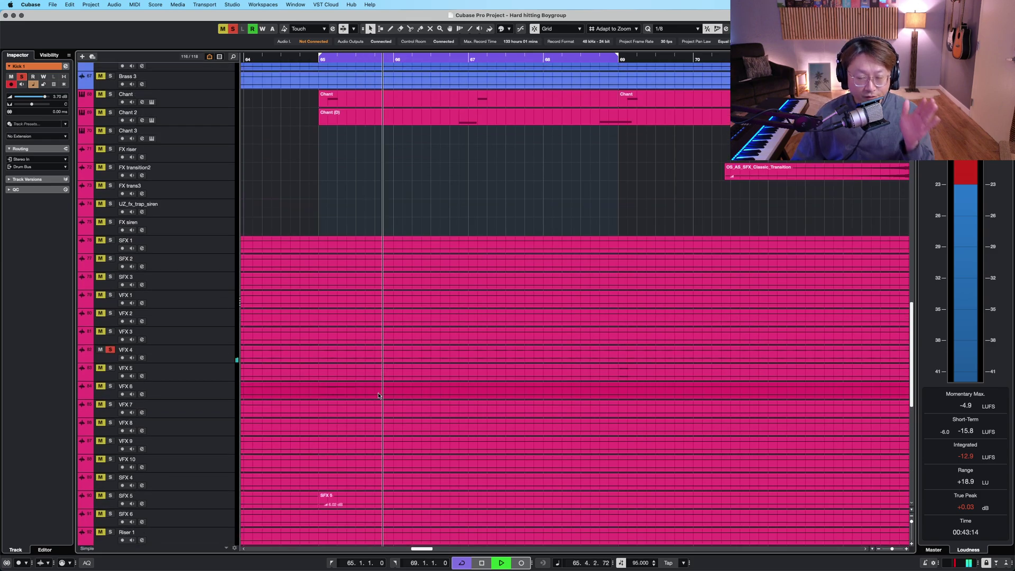
scroll(379, 397, "up", 4)
scroll(379, 395, "up", 4)
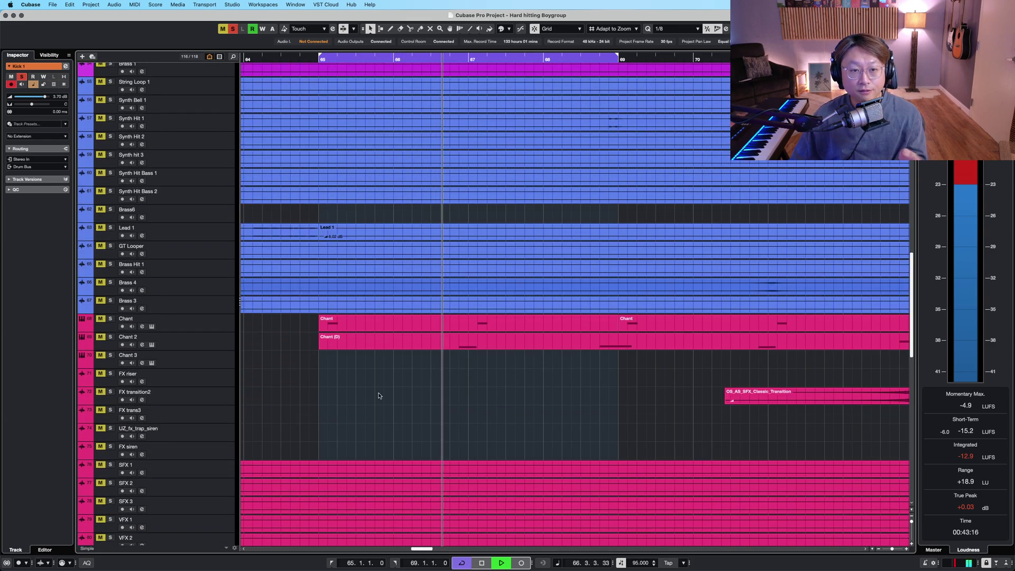
scroll(379, 395, "up", 4)
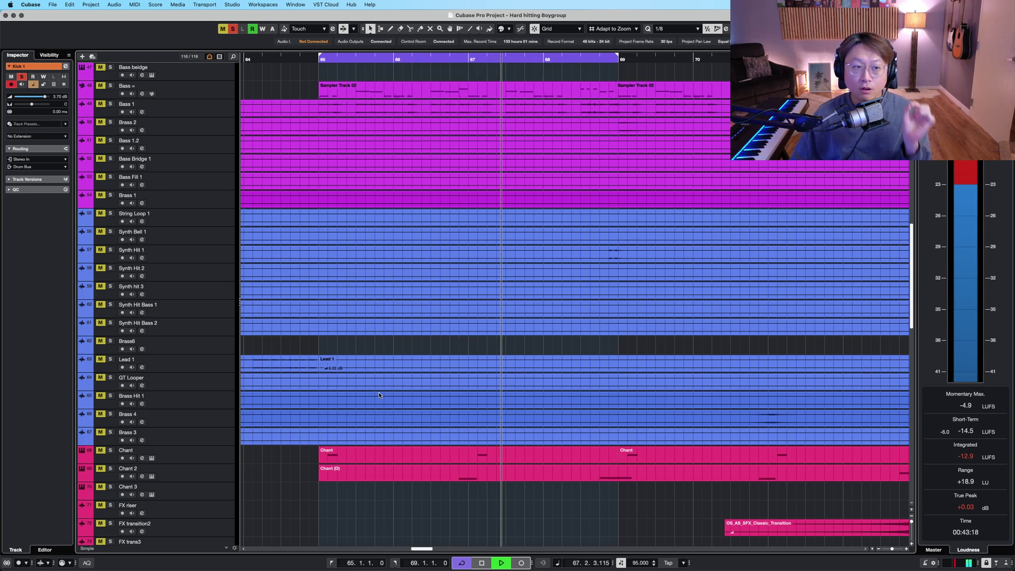
scroll(379, 395, "up", 4)
scroll(379, 394, "down", 1)
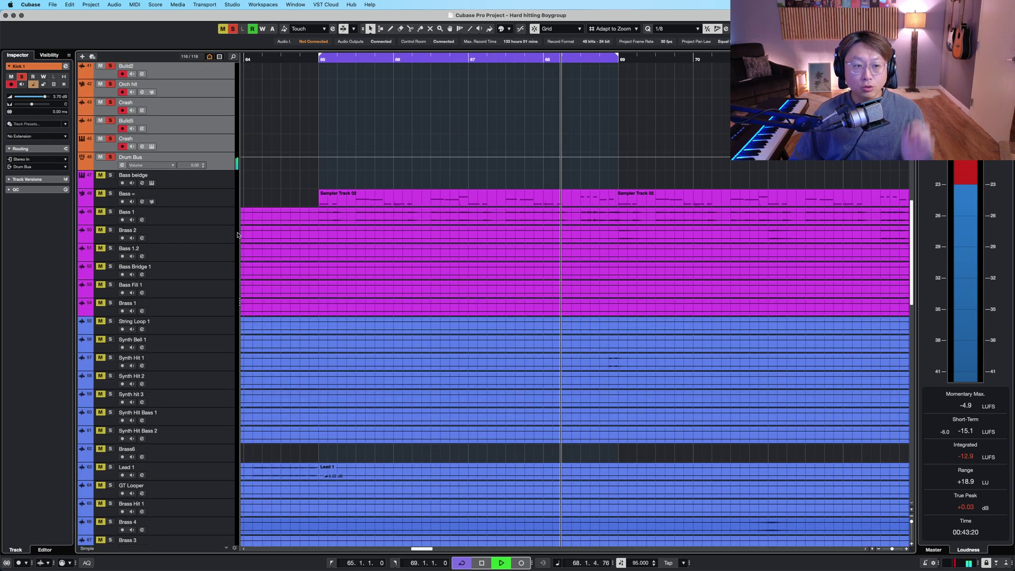
left_click(211, 198)
left_click(211, 215)
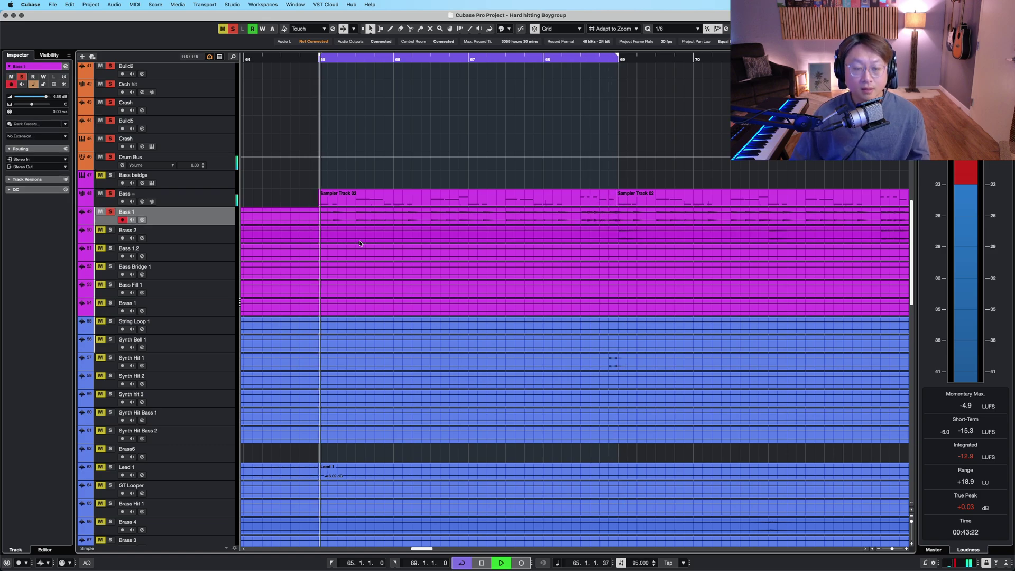
scroll(383, 245, "down", 4)
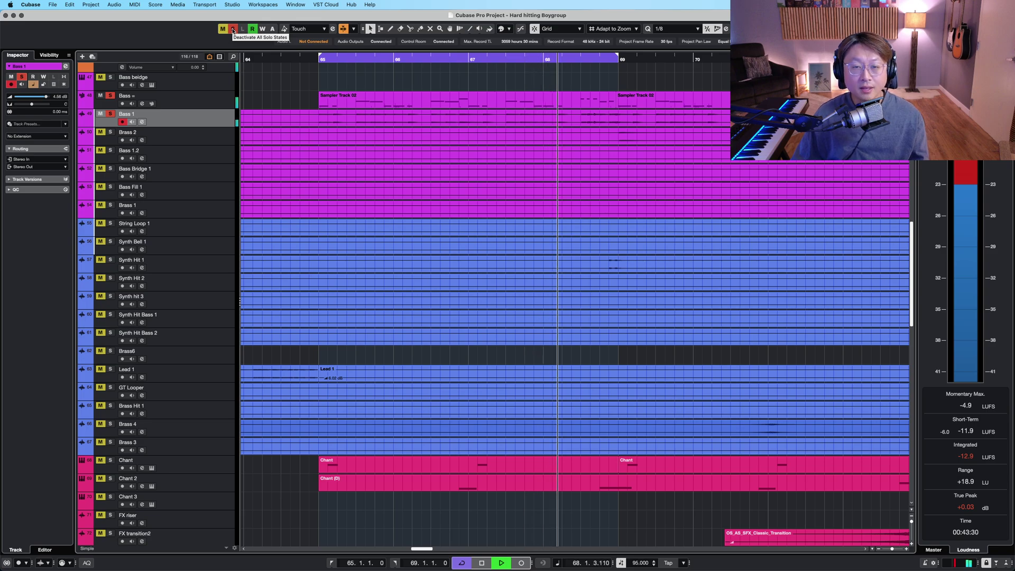
Deactivate all solo states and play the full arrangement on past bar 69 with the loop turned off.
left_click(233, 32)
left_click_drag(570, 62, 570, 60)
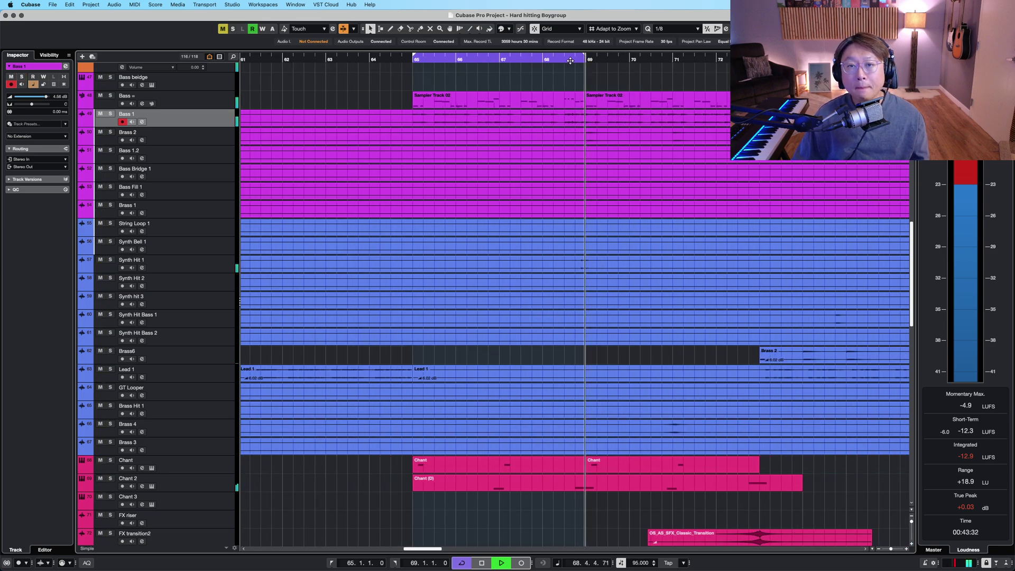
left_click(594, 59)
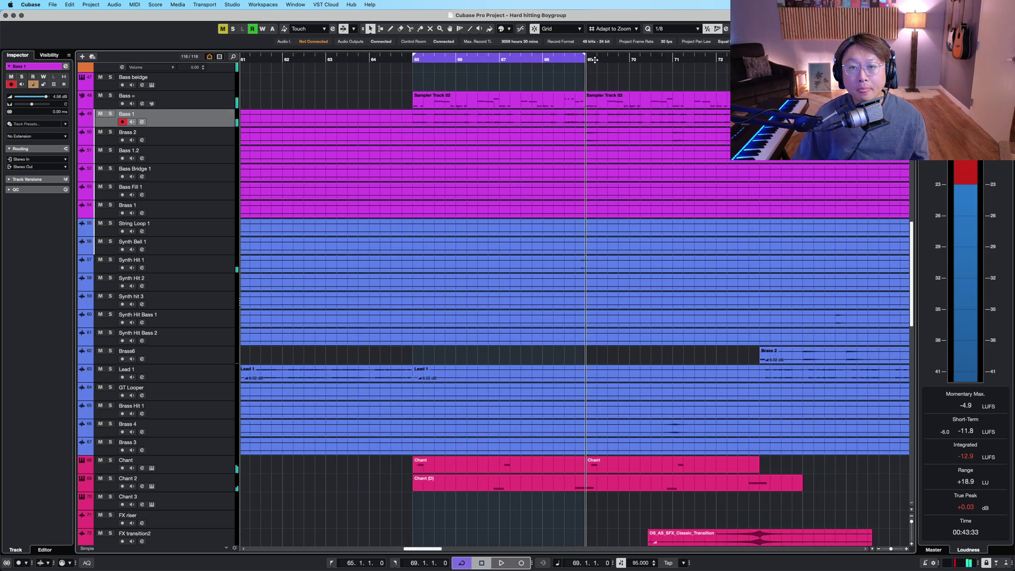
left_click(562, 59)
scroll(731, 301, "down", 5)
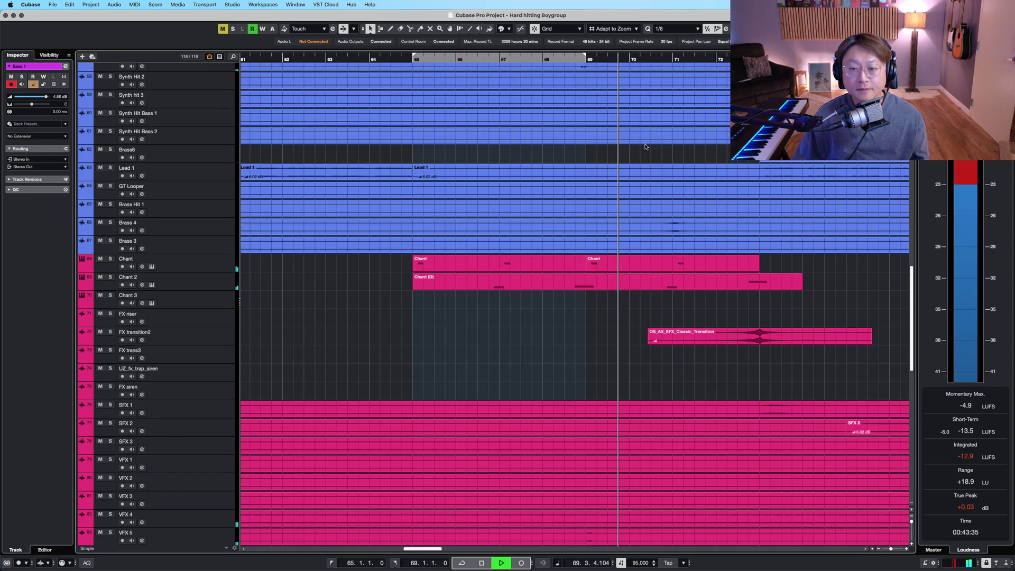
key("g")
scroll(731, 299, "right", 4)
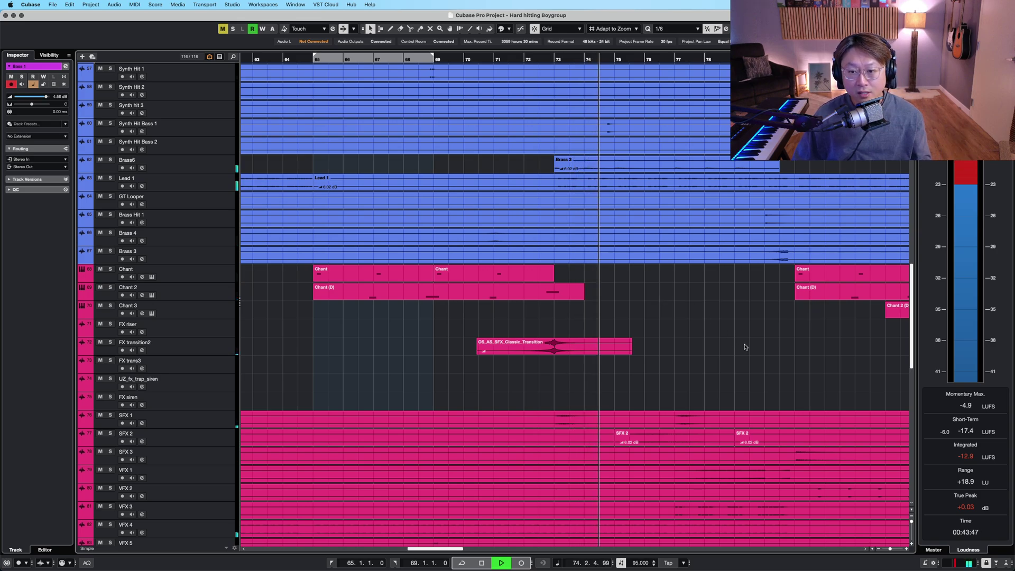
Look over the tracks during playback, stop near bar 78, and replay the full arrangement from bar 72.
scroll(742, 343, "up", 6)
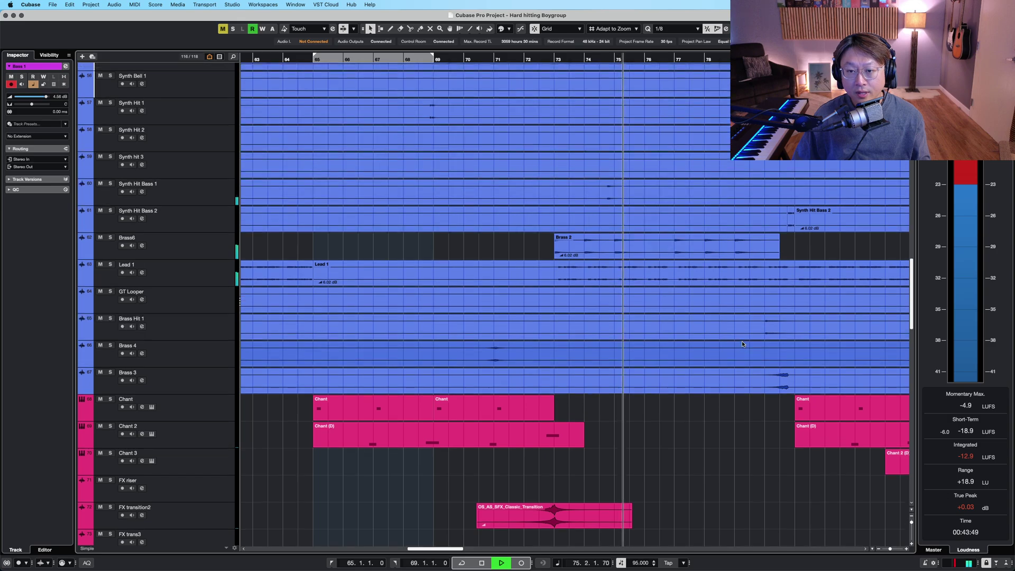
scroll(742, 344, "up", 5)
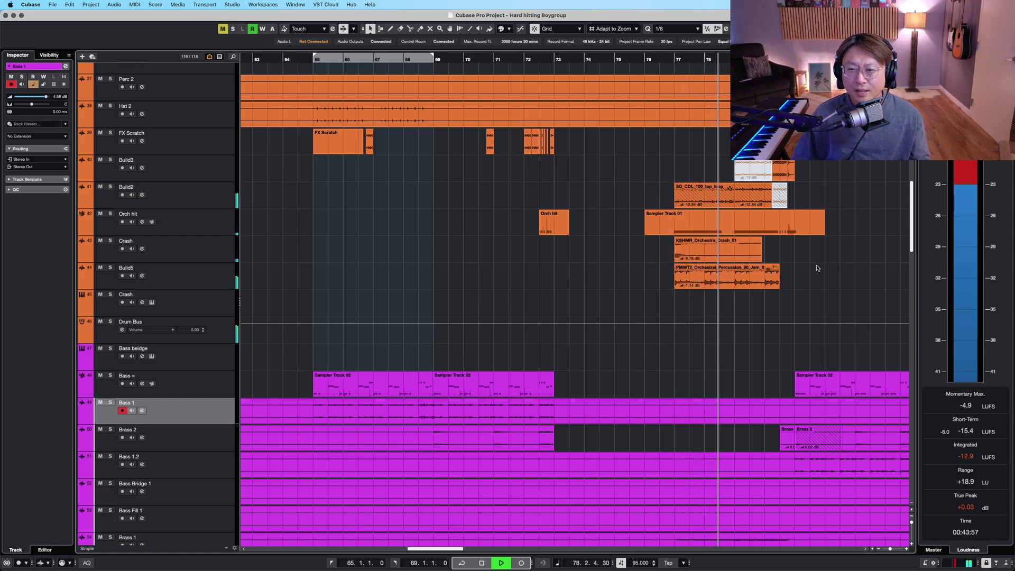
key("shift+g")
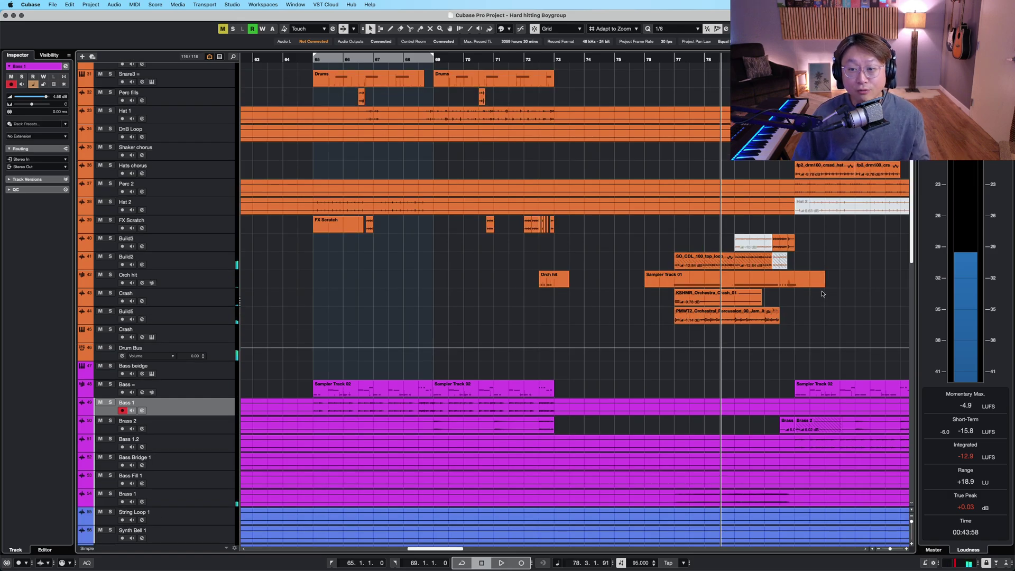
scroll(687, 271, "right", 5)
scroll(588, 276, "up", 1)
scroll(589, 276, "up", 3)
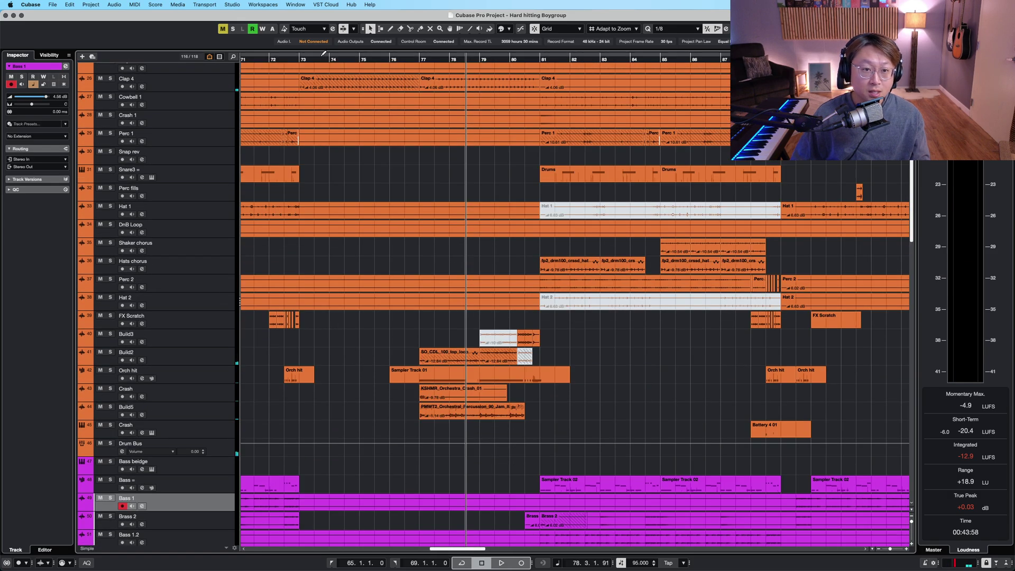
key("space")
scroll(408, 180, "up", 8)
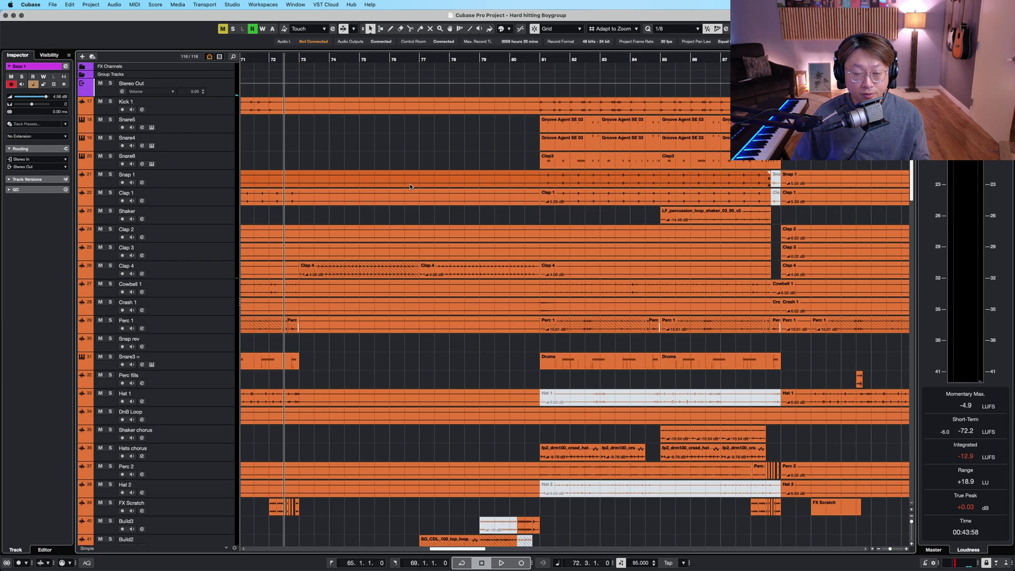
key("space")
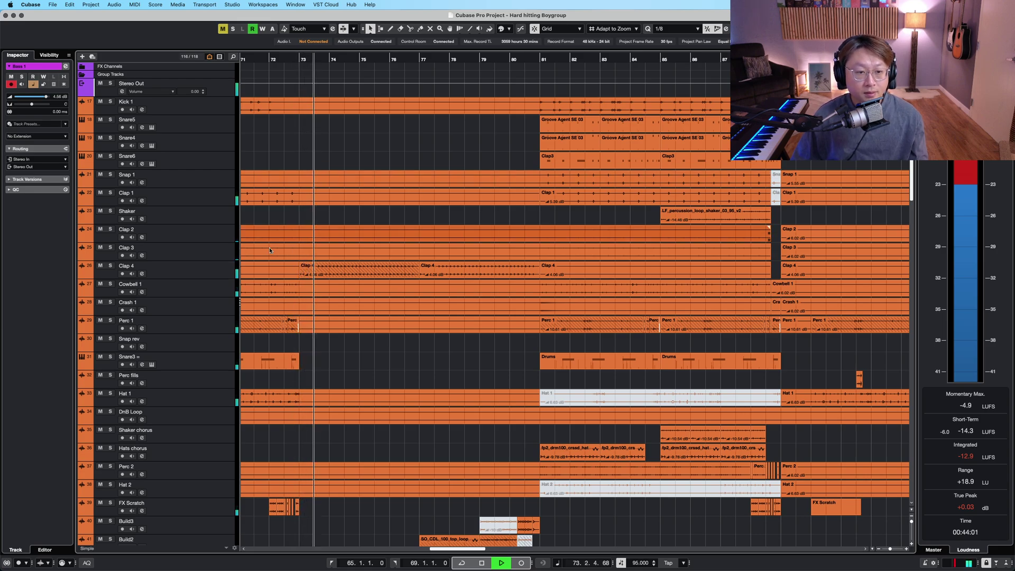
Enlarge the track heights, select the Brass6 track and stop playback.
left_click(354, 266)
scroll(410, 259, "down", 15)
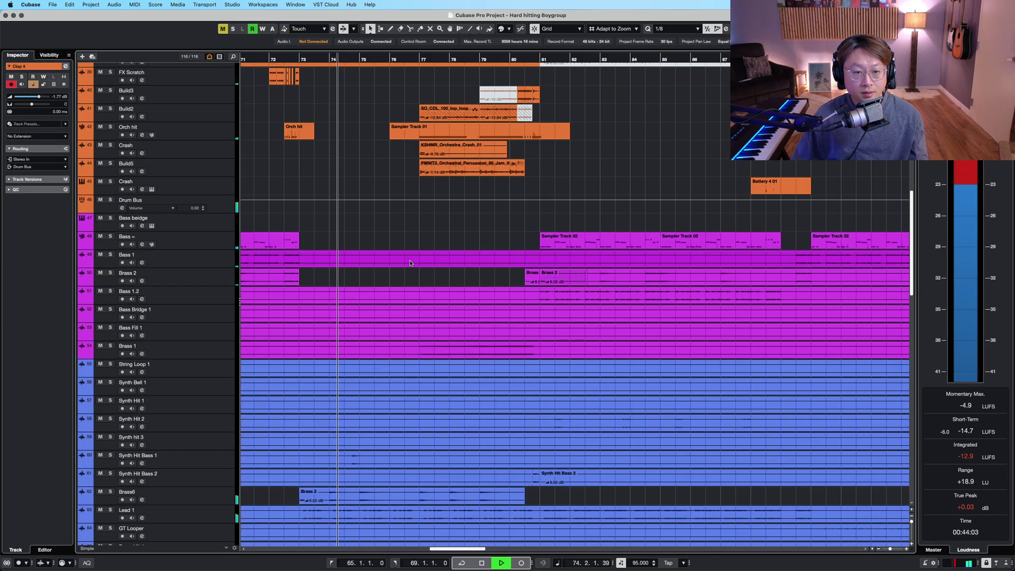
key("shift+h")
key("shift+h")
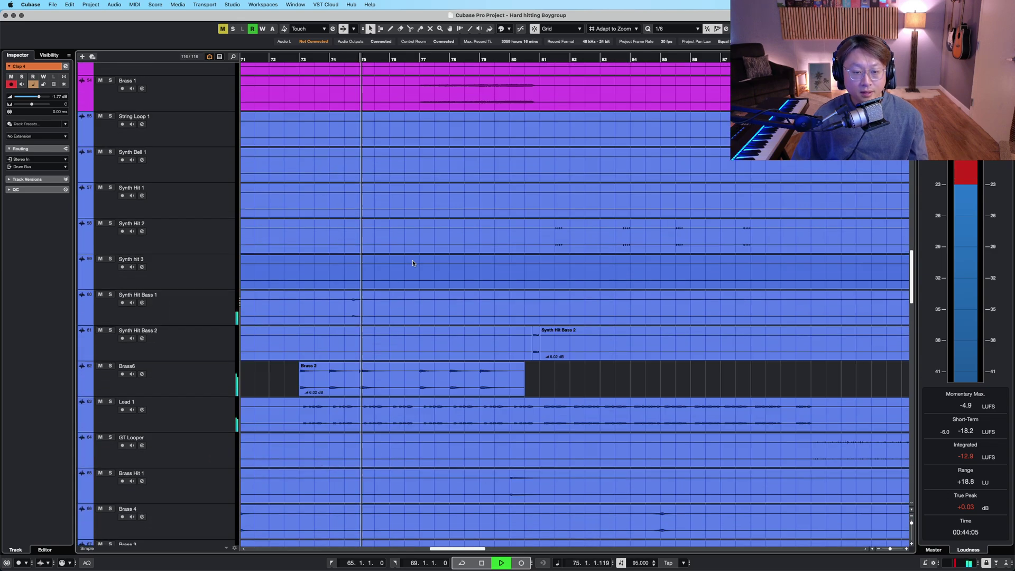
scroll(412, 260, "down", 8)
left_click(211, 83)
scroll(278, 107, "up", 3)
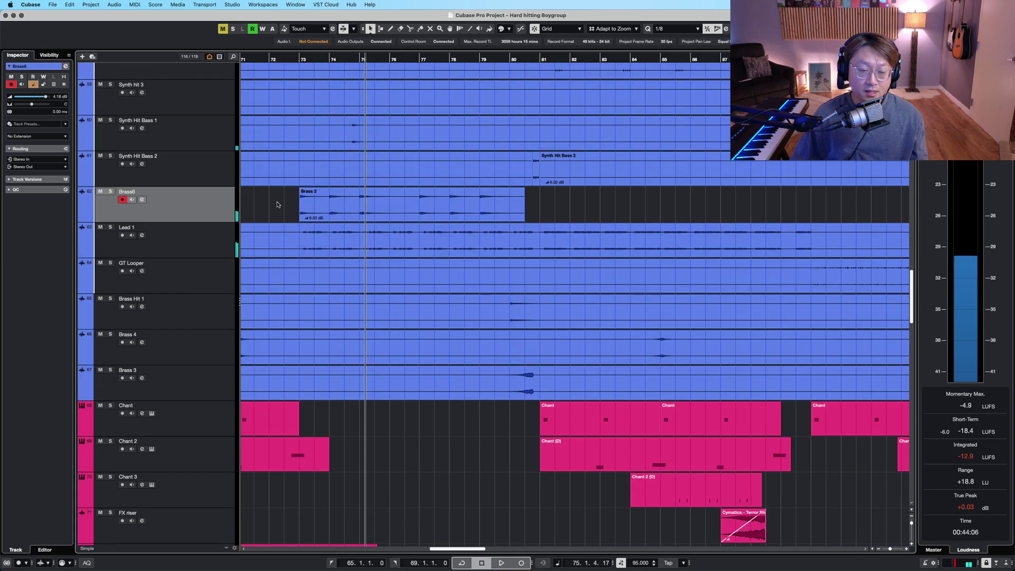
Set the locators around the Brass 2 event from bar 73 to 80.3, place the cursor at bar 72 and turn the loop on.
left_click_drag(536, 200, 535, 200)
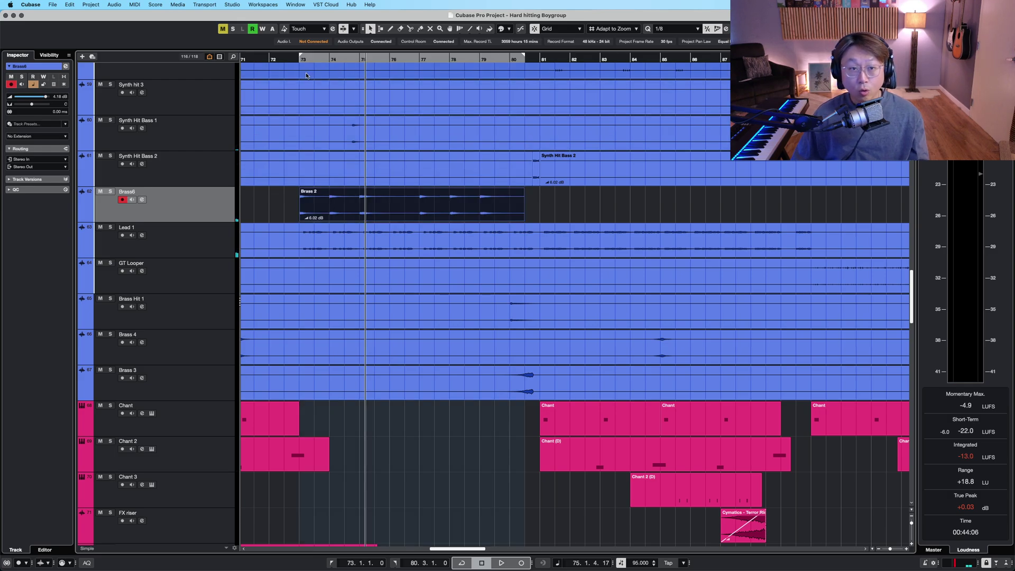
left_click(287, 57)
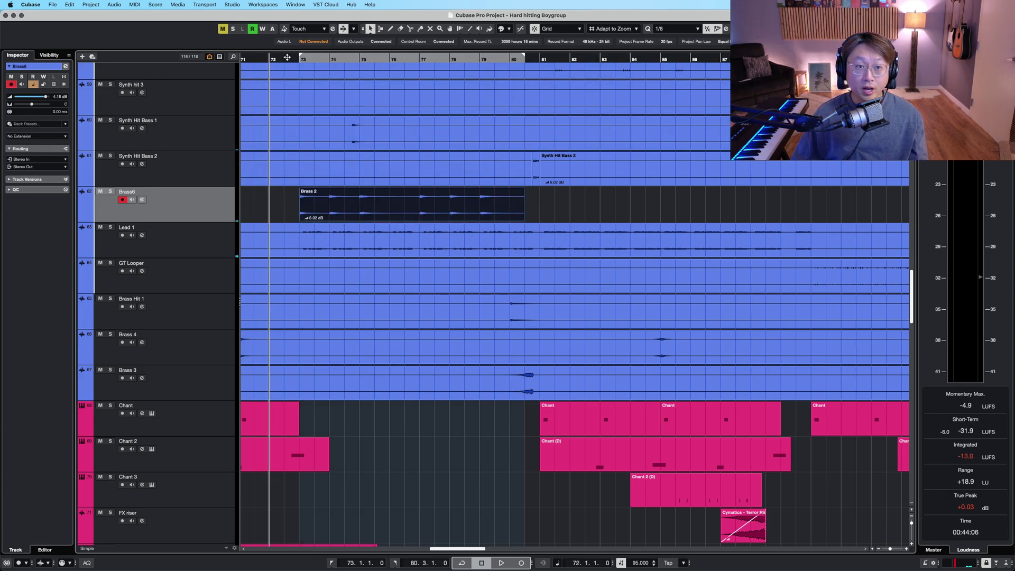
left_click(372, 58)
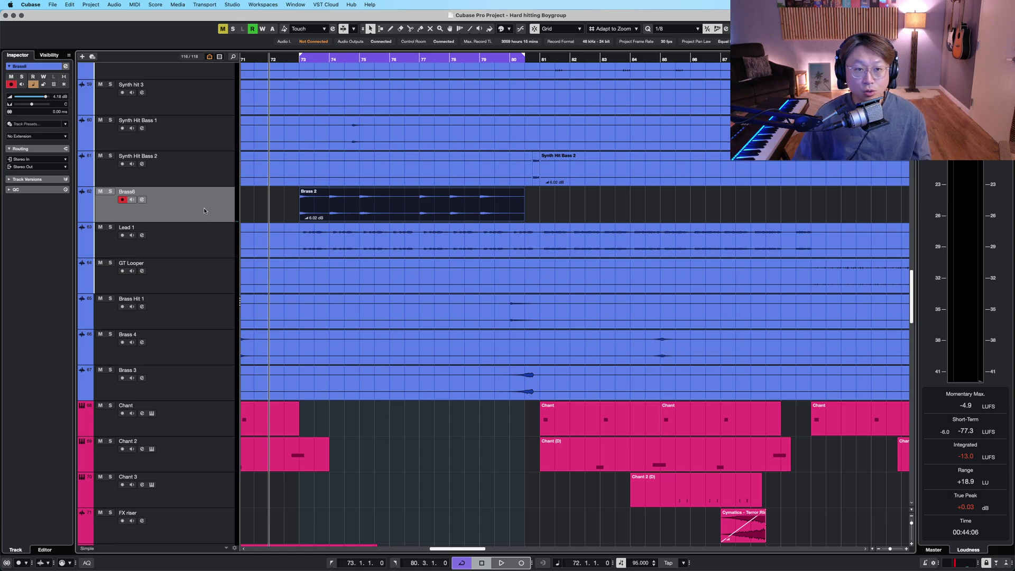
Solo Brass6, play it from bar 72, and add Lead 1 to the solo during playback.
key("s")
key("space")
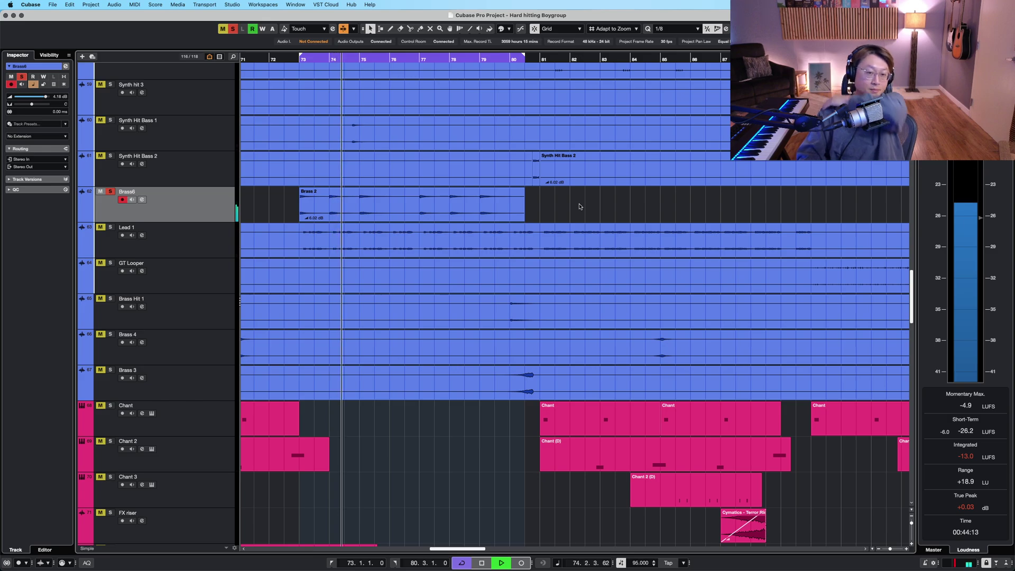
left_click(518, 210)
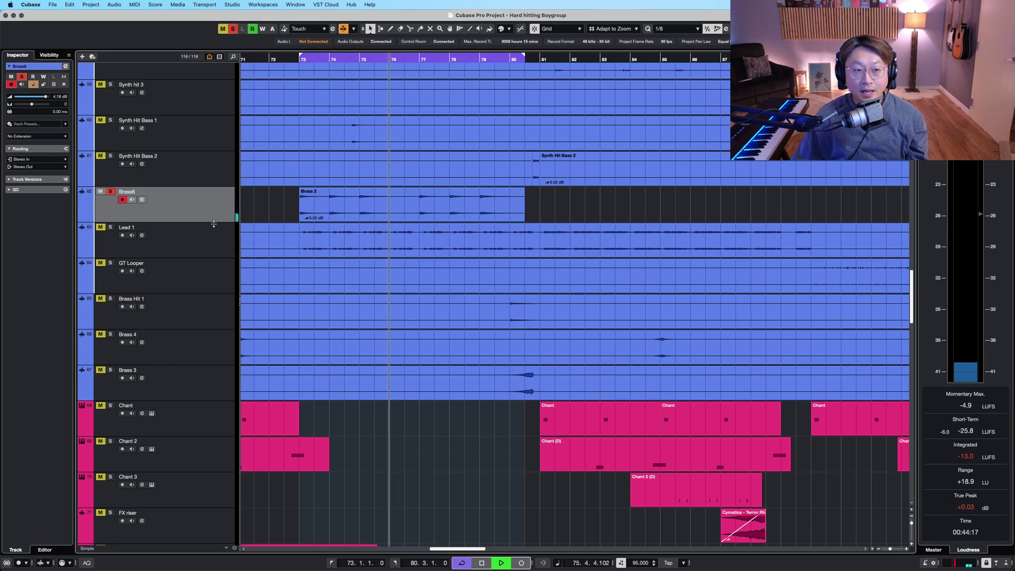
left_click(214, 243)
key("s")
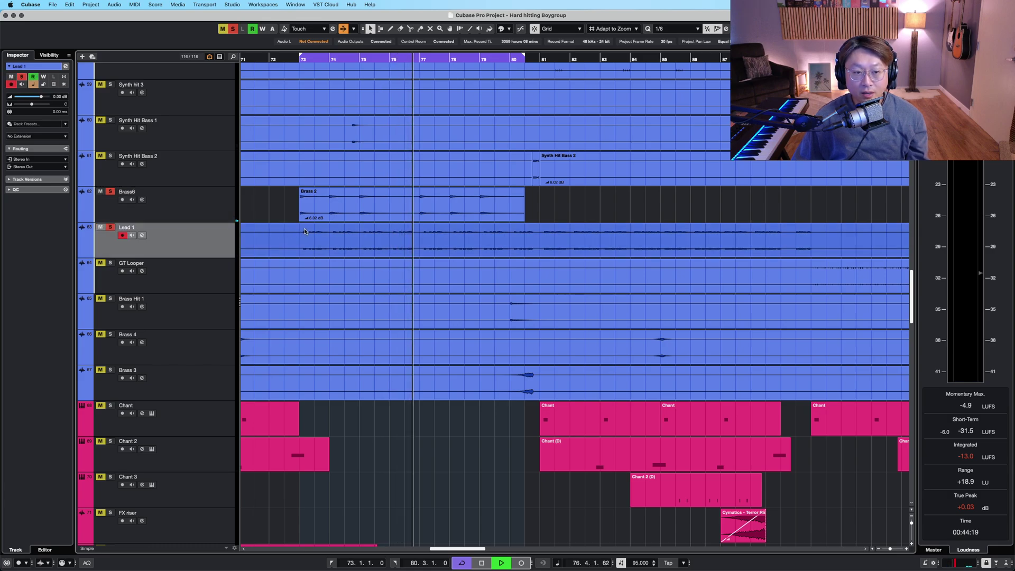
Look over the FX, vocal, bass and synth tracks around bars 73 to 80 while the soloed parts play.
scroll(329, 223, "up", 1)
scroll(329, 223, "down", 10)
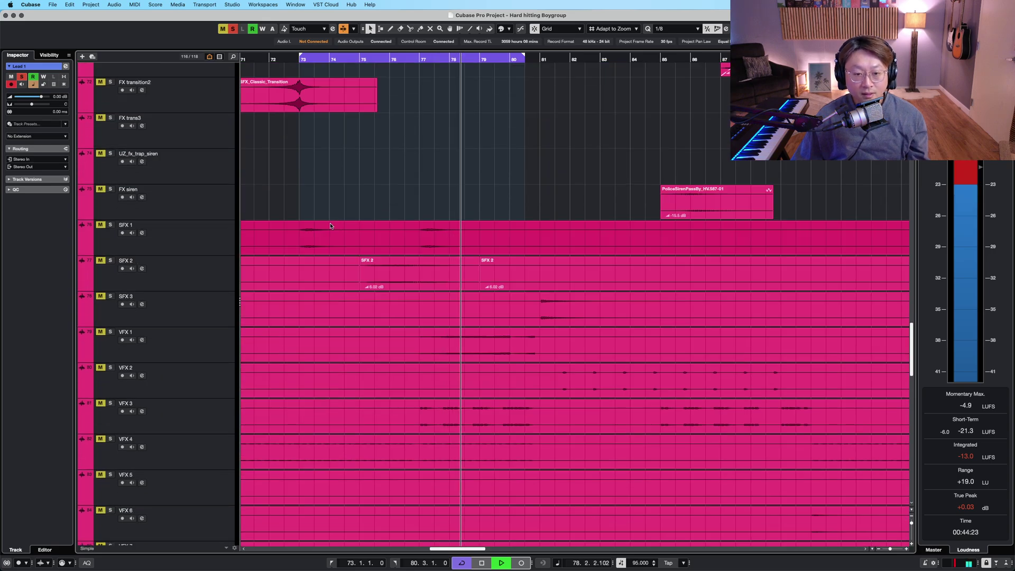
scroll(330, 225, "down", 5)
scroll(330, 226, "down", 3)
scroll(331, 226, "up", 15)
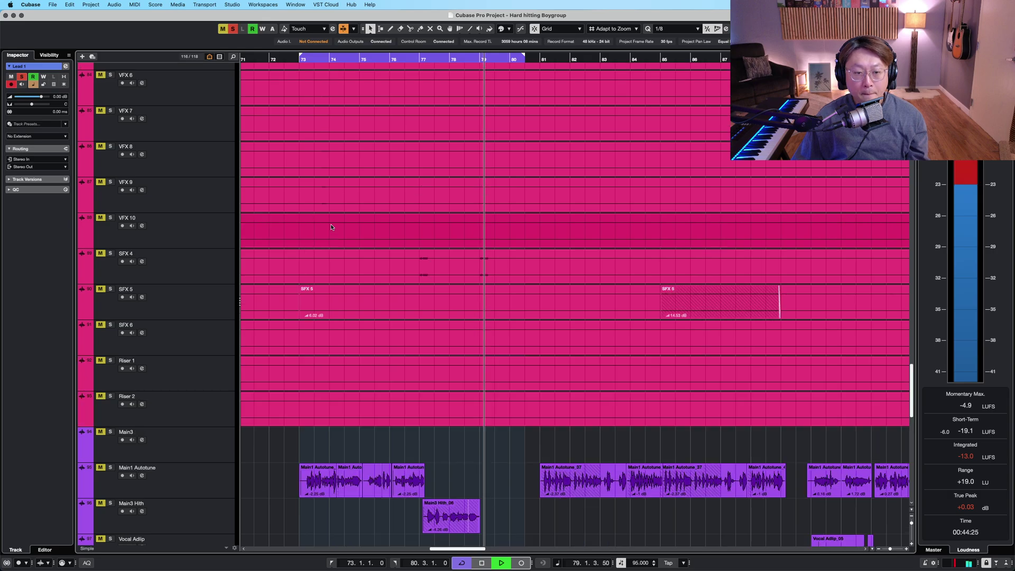
scroll(331, 227, "up", 10)
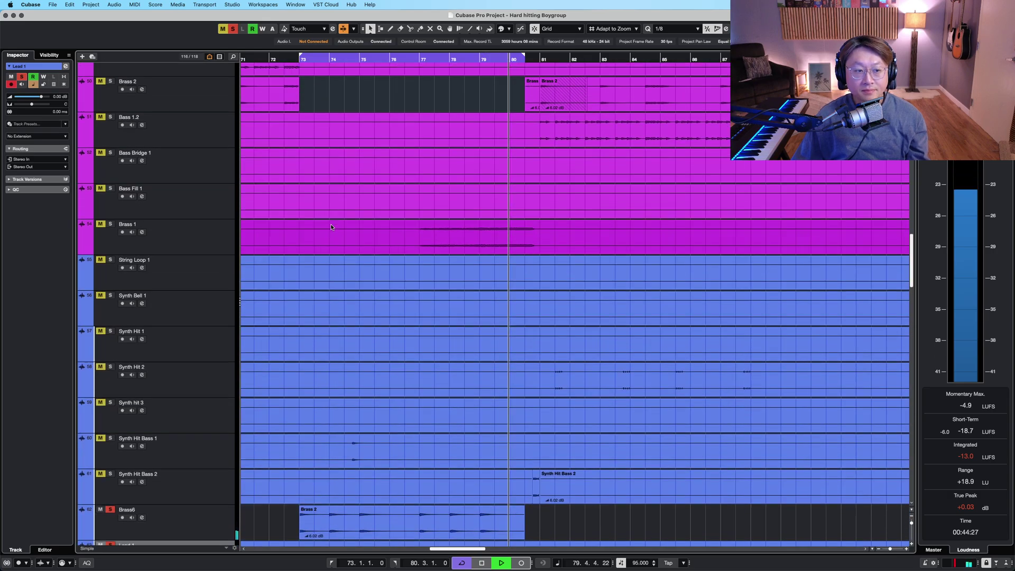
scroll(284, 189, "up", 15)
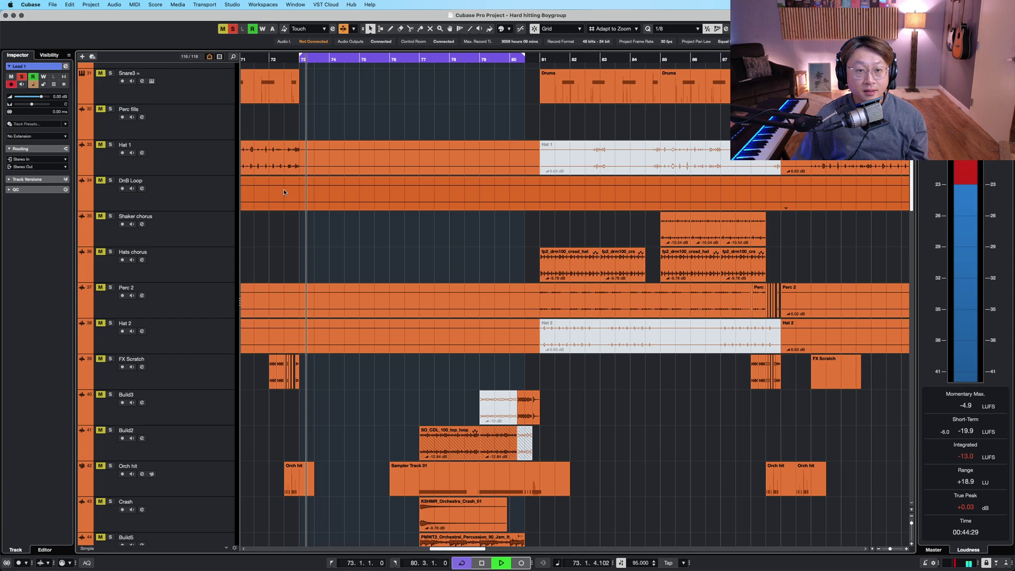
Clear the solos, select the Clap 4 track, and play the full arrangement from bar 73 with smaller track heights.
left_click(191, 295)
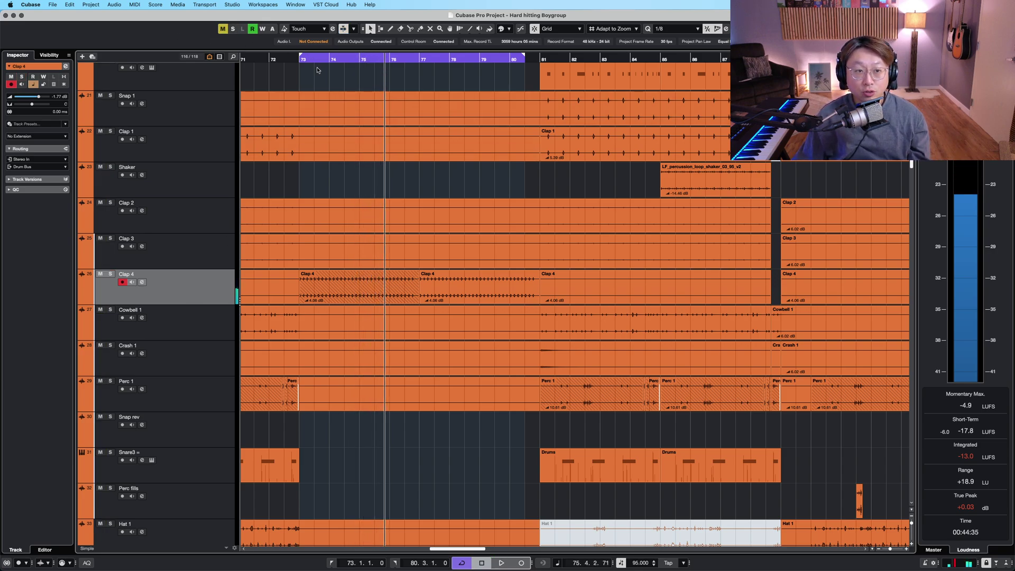
key("space")
right_click(329, 86)
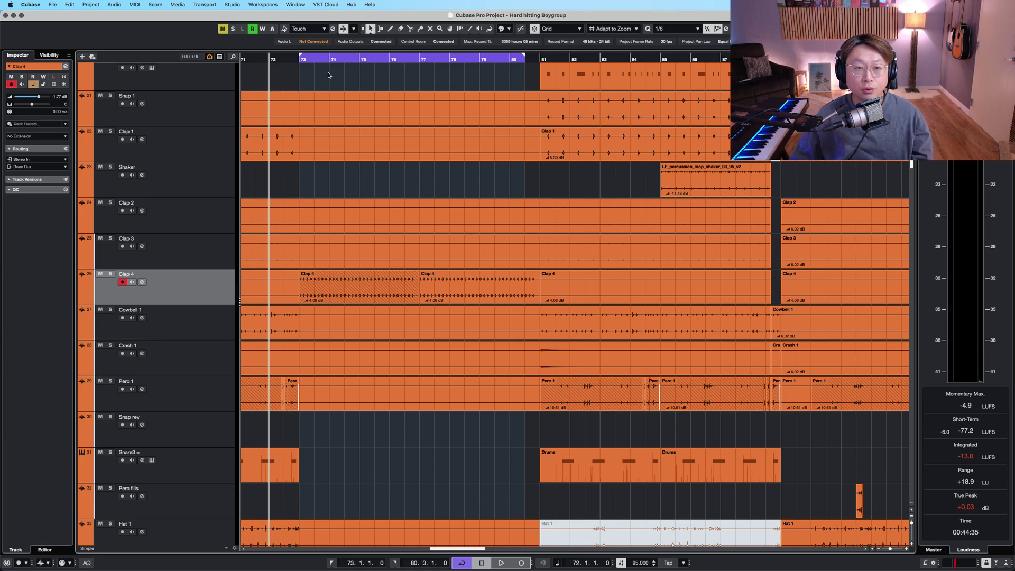
left_click(299, 59)
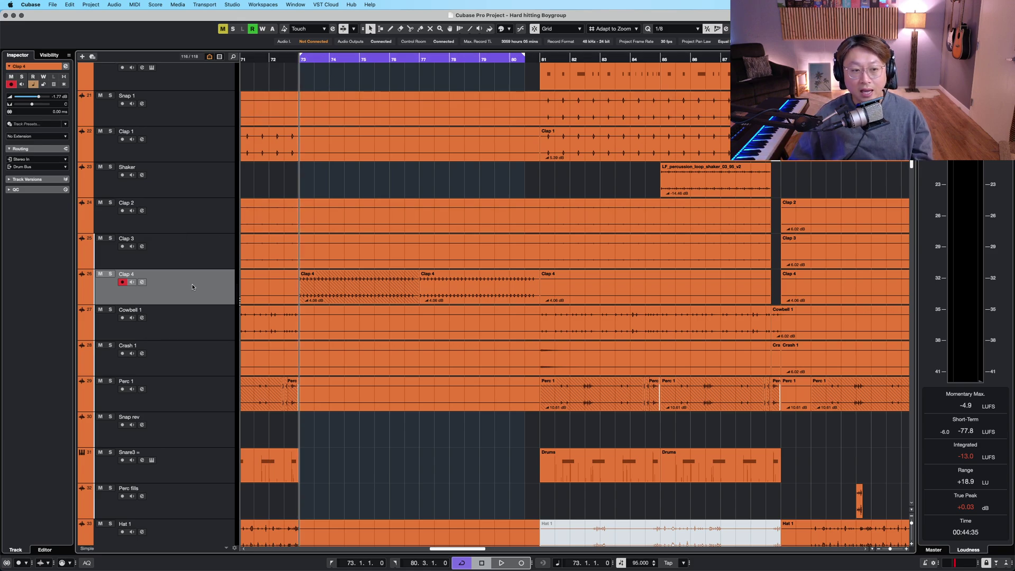
key("alt+Up")
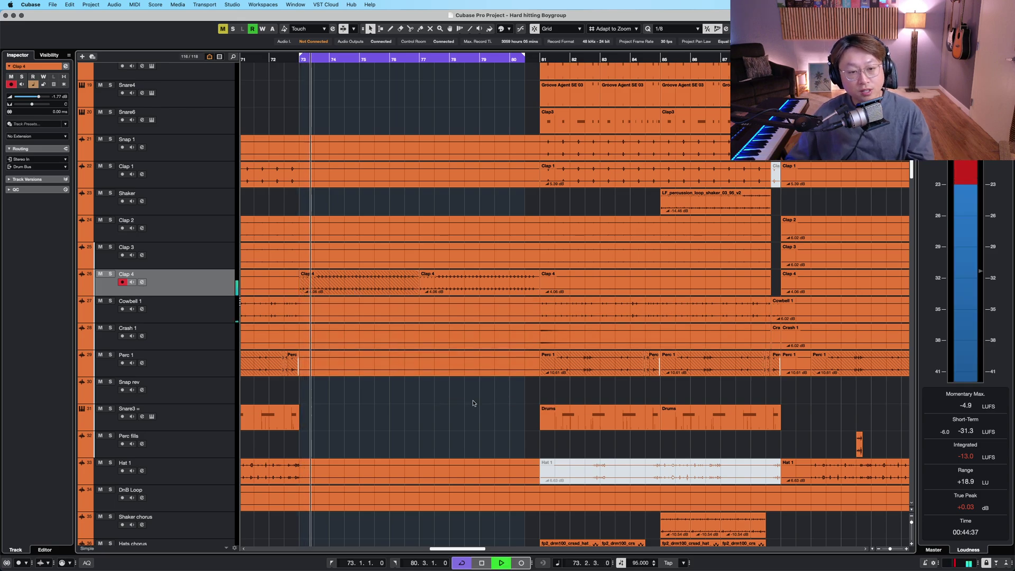
right_click(458, 393)
left_click(458, 392)
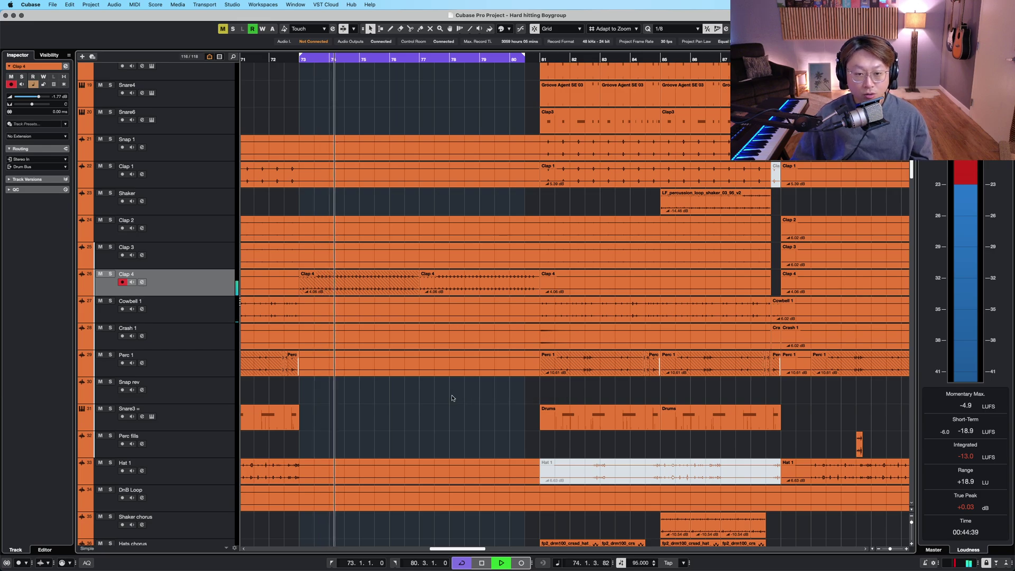
scroll(452, 399, "up", 3)
scroll(453, 399, "down", 2)
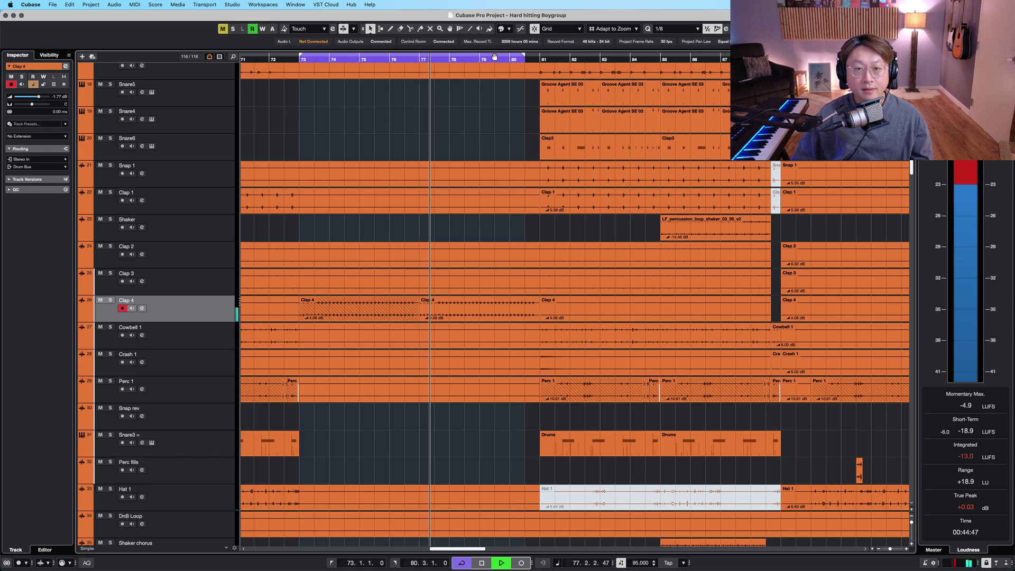
Turn off the cycle and play on to bar 81 while examining the build, crash and orchestral hit tracks.
key("KP_Divide")
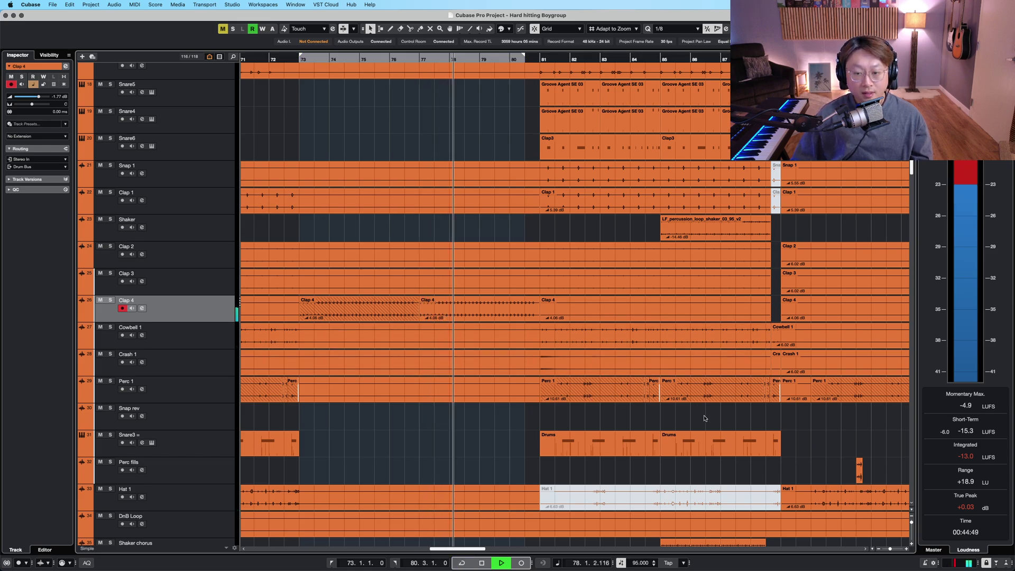
scroll(713, 412, "down", 5)
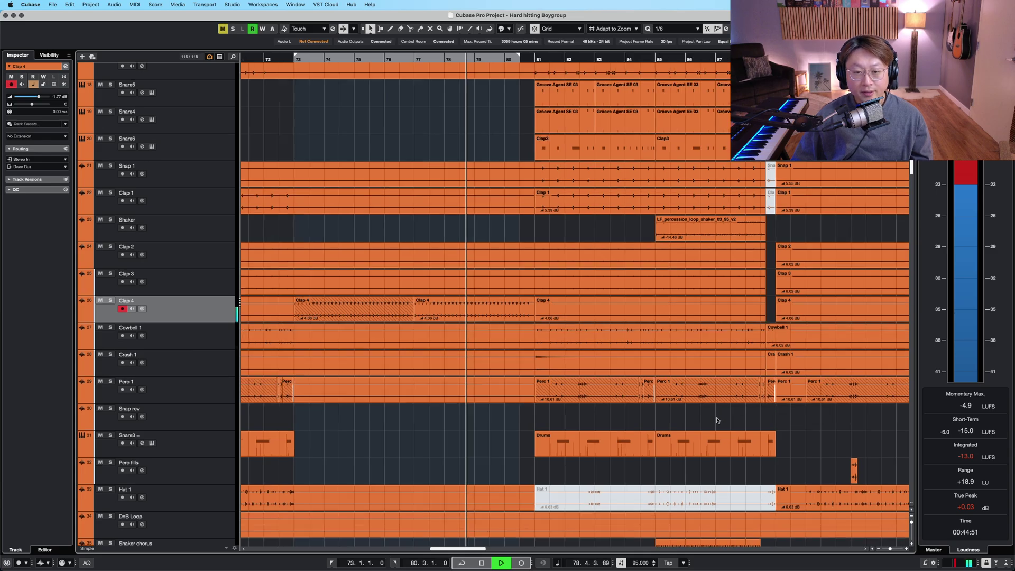
scroll(455, 254, "down", 3)
scroll(537, 328, "down", 3)
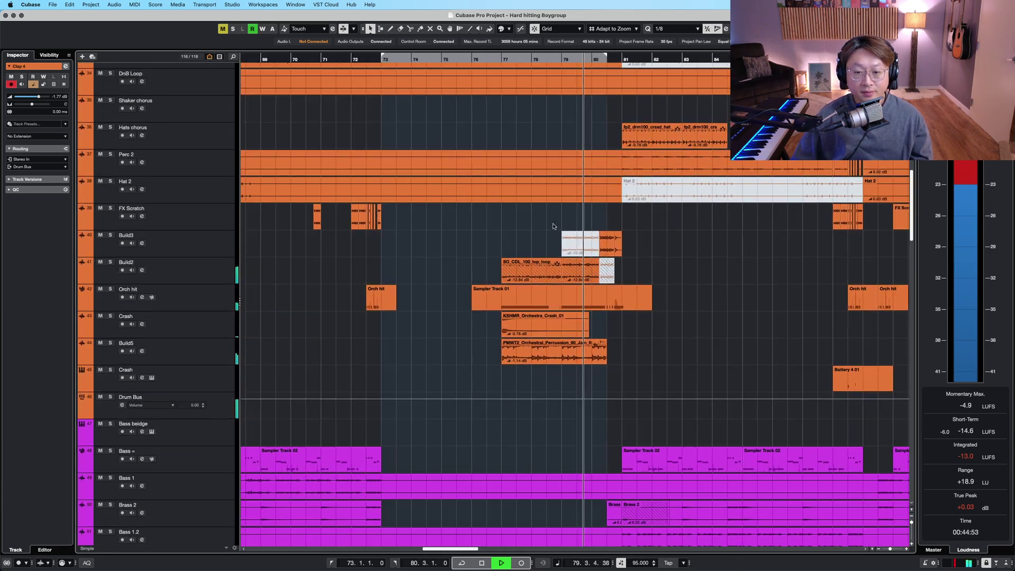
scroll(662, 330, "up", 2)
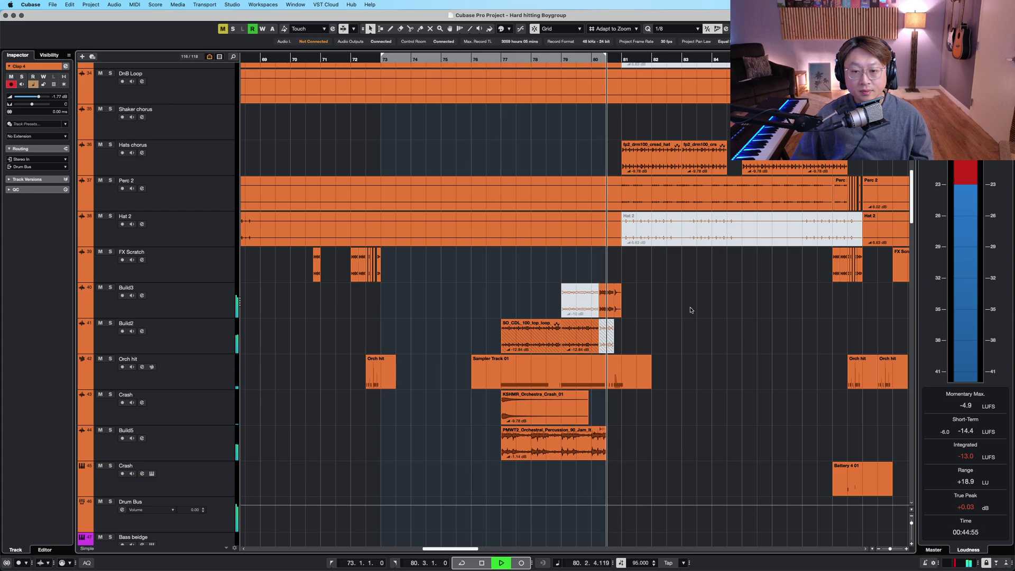
scroll(688, 306, "down", 3)
key("space")
key("h")
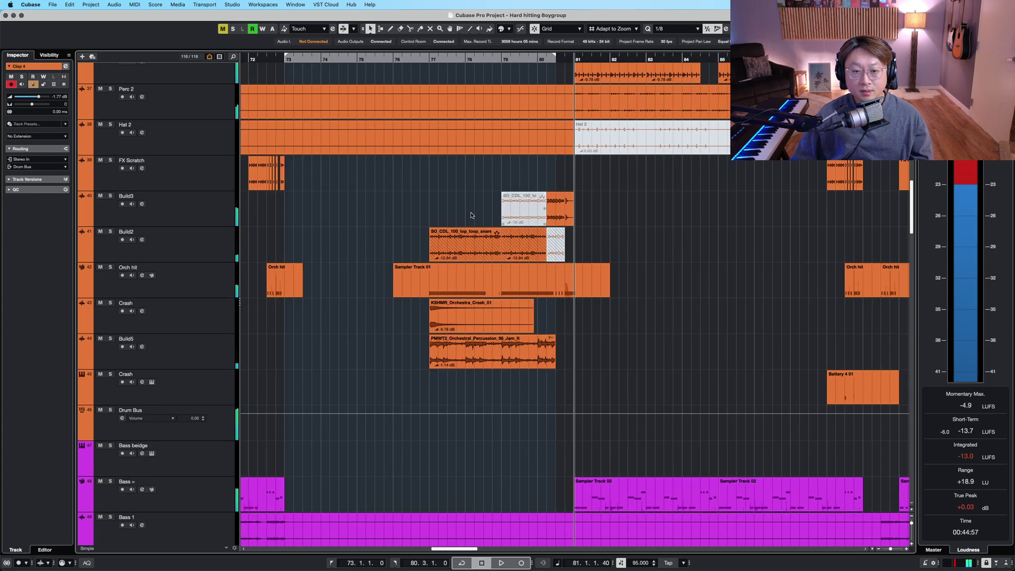
Set the locators around the orchestral percussion clip on Build5, from bar 77 to 80.3, and turn the cycle on.
left_click(410, 195)
key("h")
left_click(415, 355)
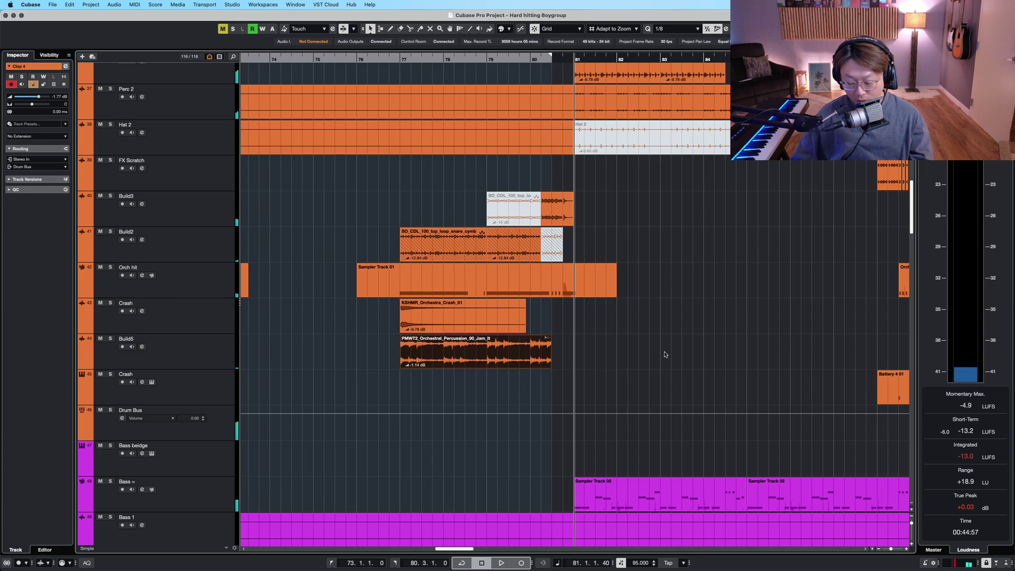
left_click(361, 57)
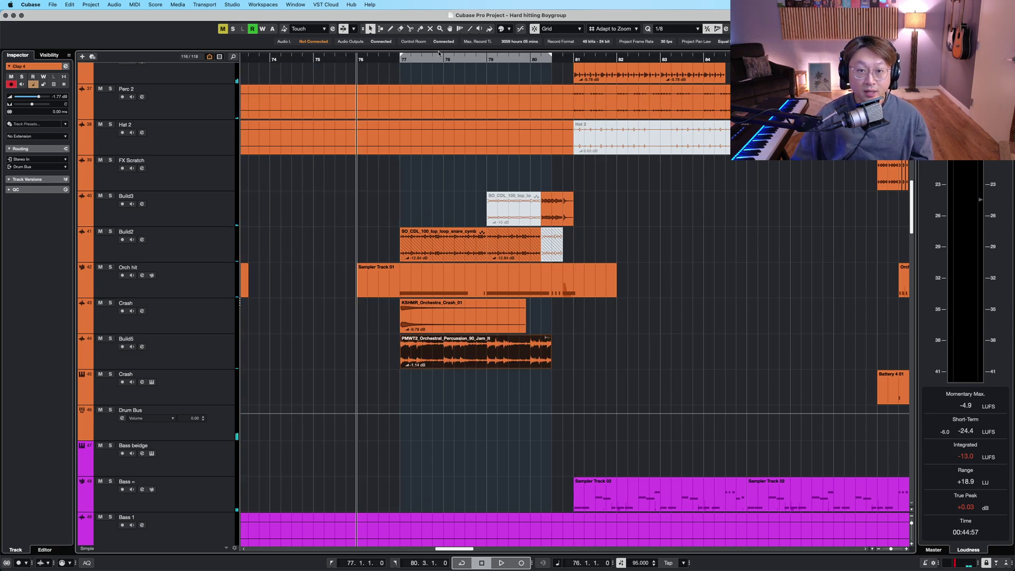
scroll(294, 220, "down", 1)
Solo the Build2 track and audition its snare loop from bar 77.
left_click(292, 224)
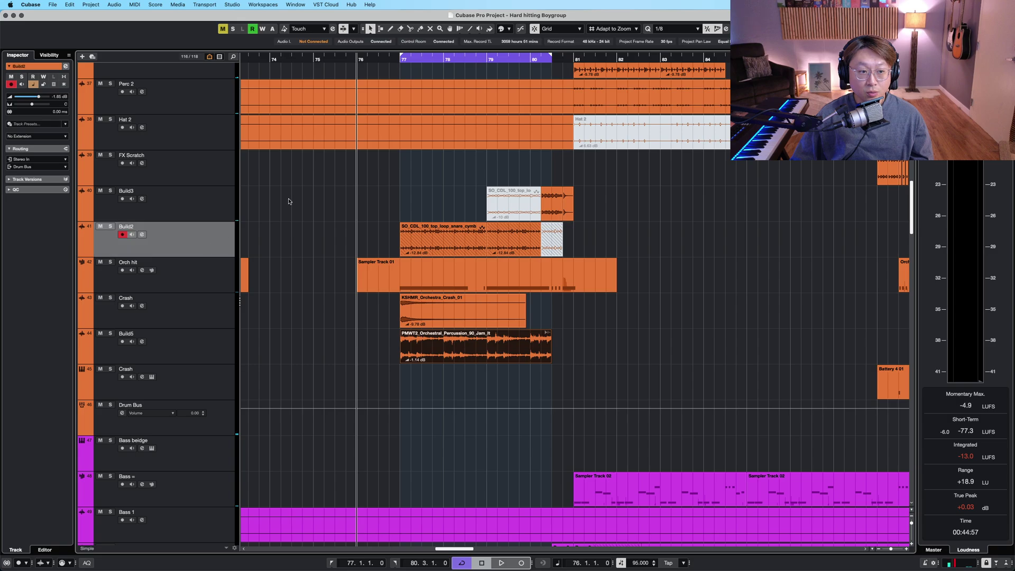
left_click(403, 58)
key("s")
left_click(665, 295)
key("space")
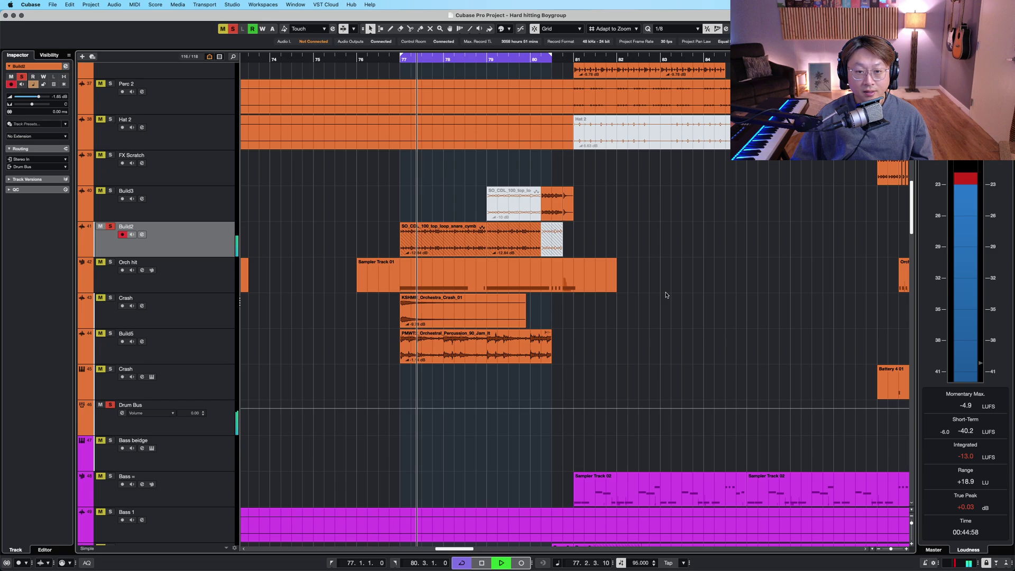
key("space")
Add the Orch hit track to the solo, play the cycle, and view its sample in Sampler Control.
left_click(220, 278)
scroll(266, 279, "up", 1)
key("s")
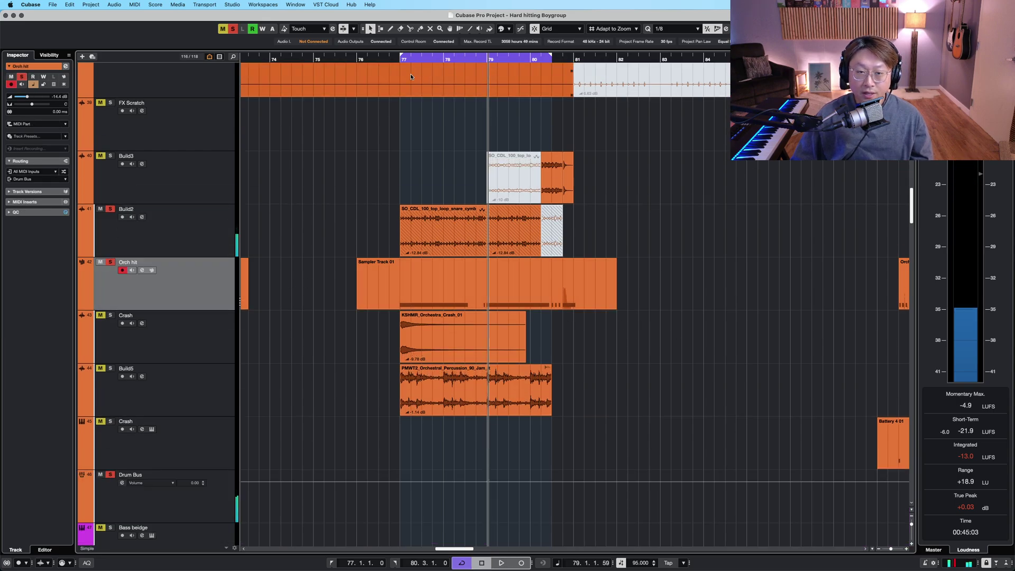
key("space")
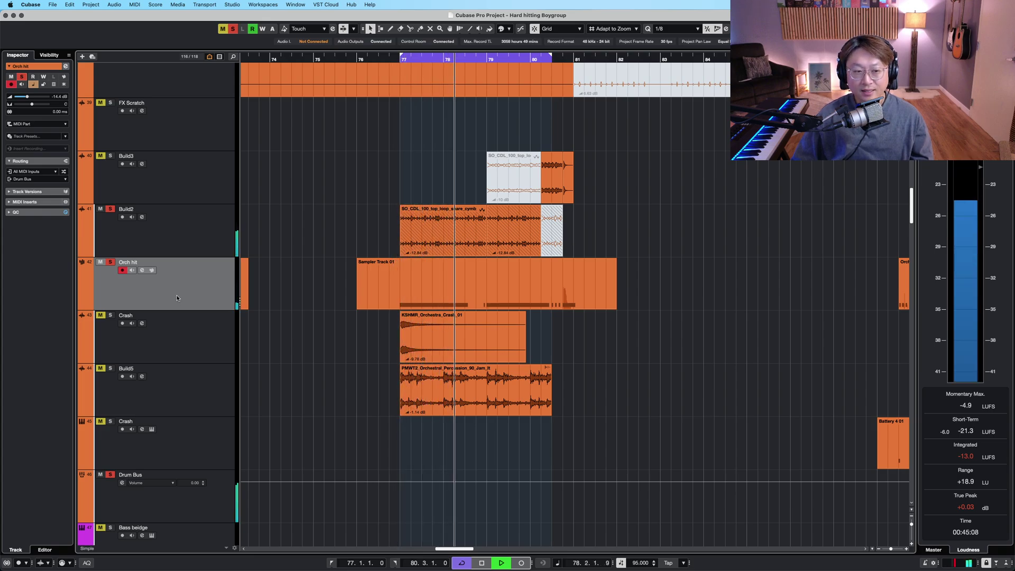
left_click(152, 271)
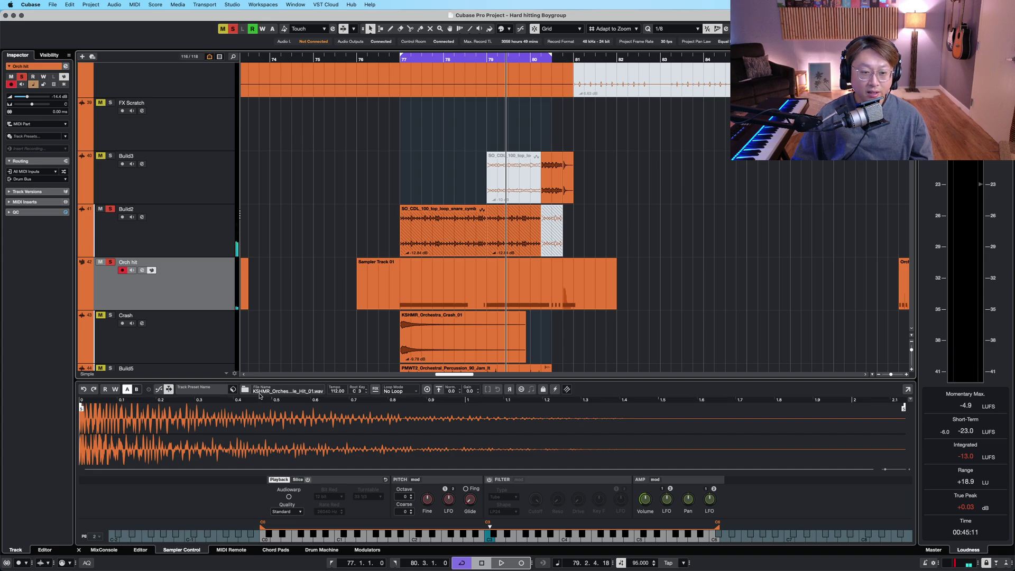
key("super+alt+e")
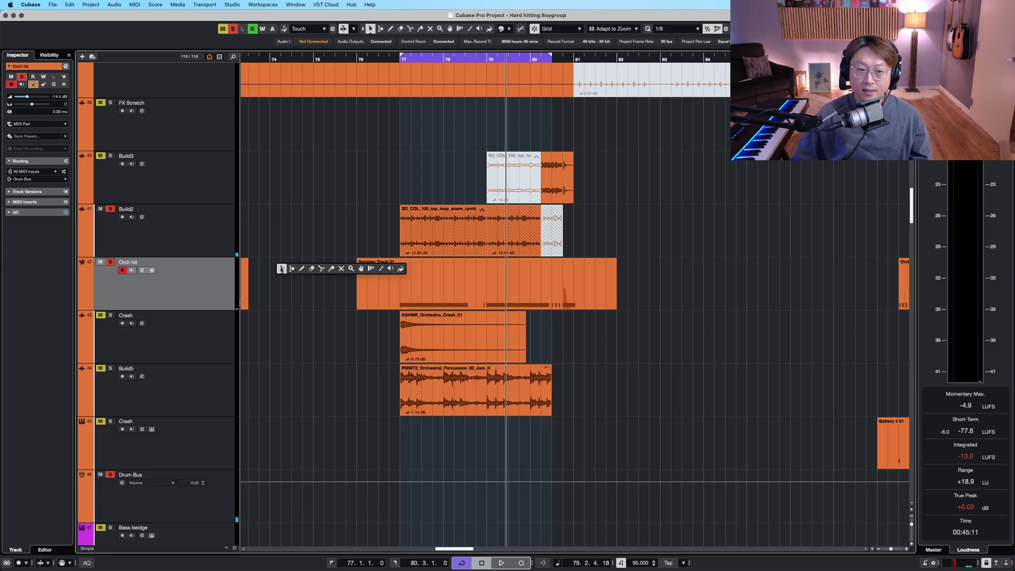
Add the Crash track with the orchestral crash clip to the solo and play from just before bar 77.
left_click(335, 340)
scroll(334, 340, "down", 2)
scroll(334, 340, "down", 1)
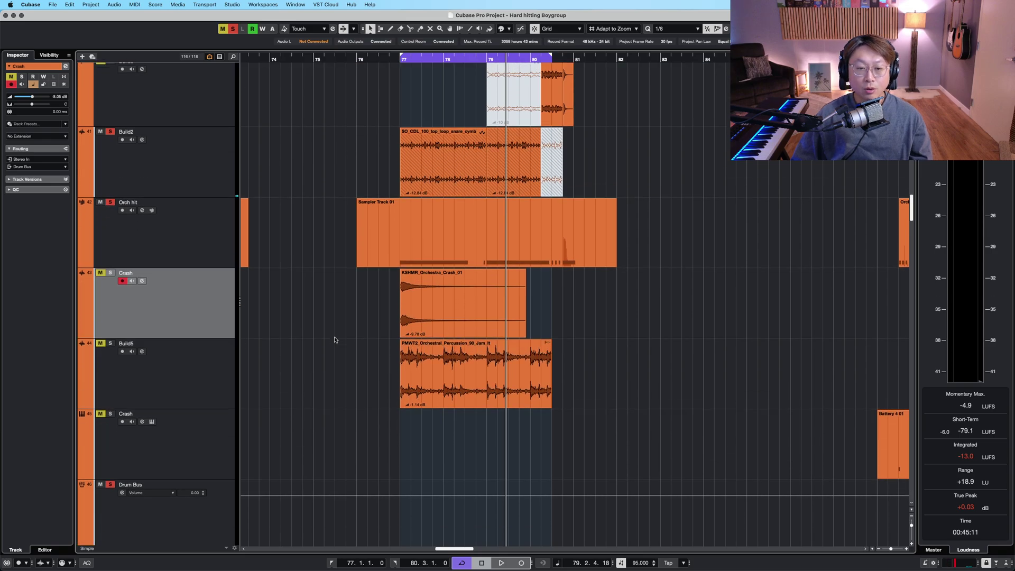
key("m")
key("s")
left_click(393, 61)
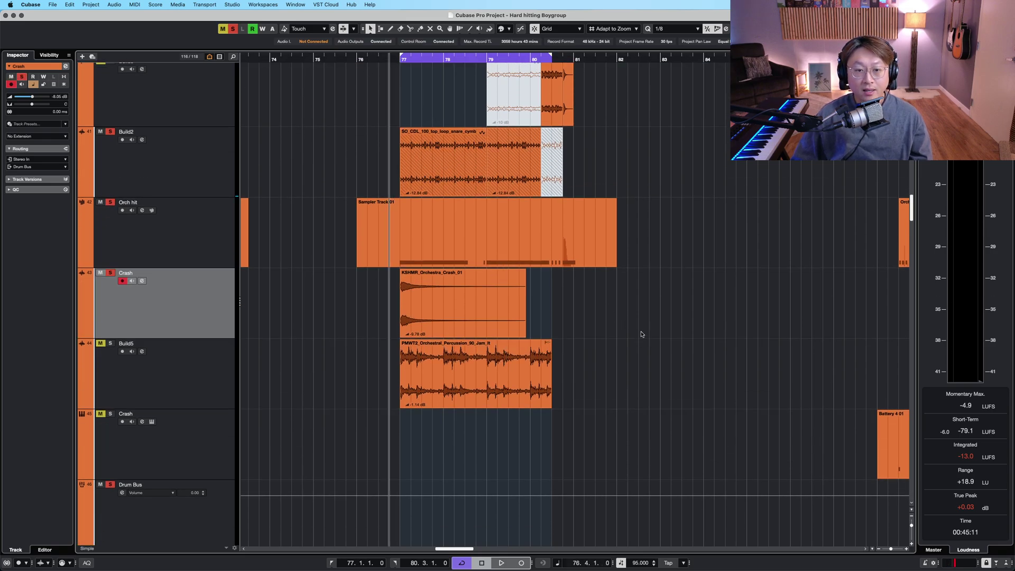
left_click(447, 291)
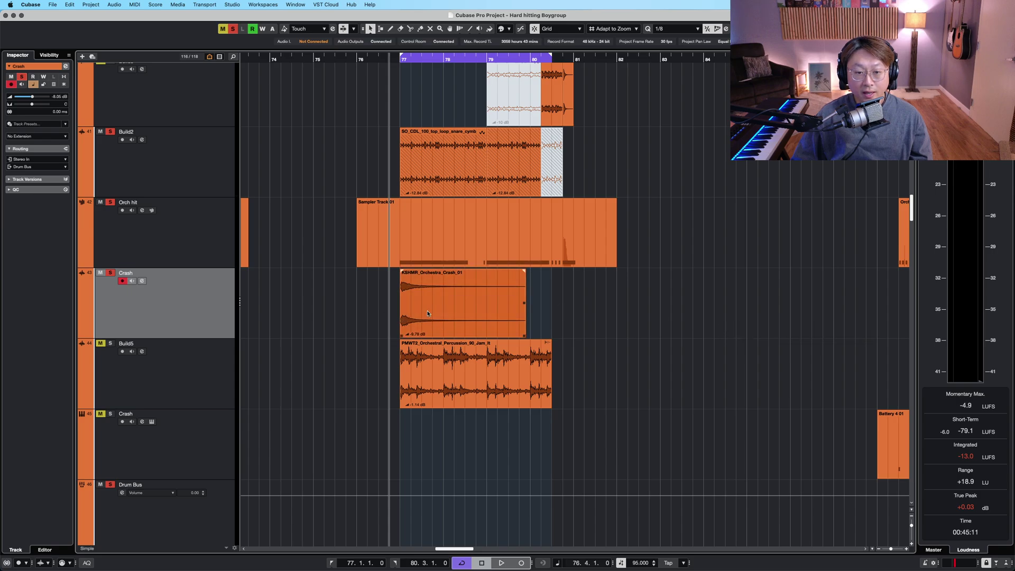
right_click(665, 319)
left_click(664, 320)
key("space")
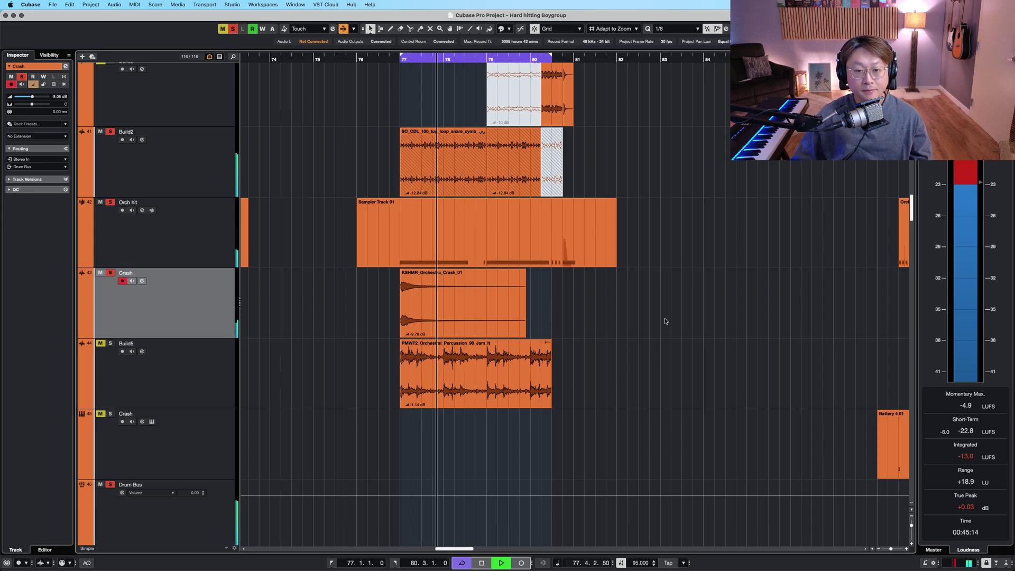
right_click(665, 321)
left_click(665, 321)
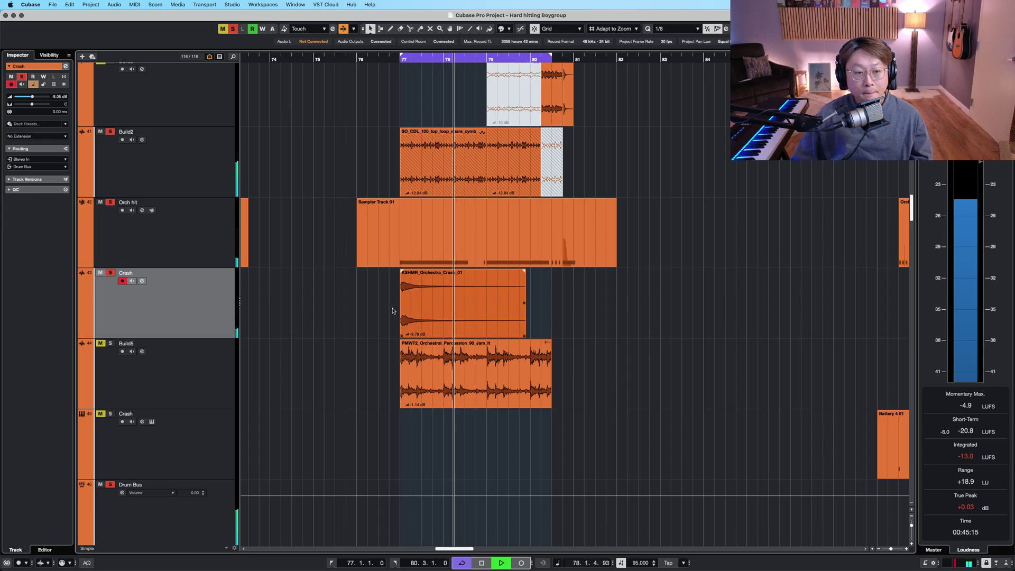
Add the Build5 track to the solo and audition its orchestral percussion with the other build layers from just before bar 77.
left_click(184, 380)
key("space")
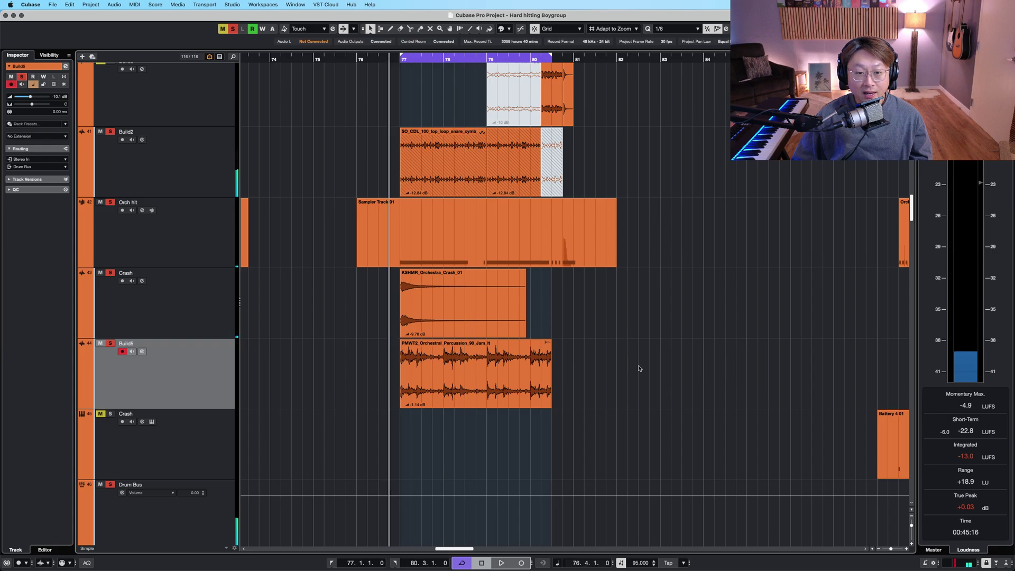
scroll(639, 369, "down", 1)
left_click(455, 322)
key("space")
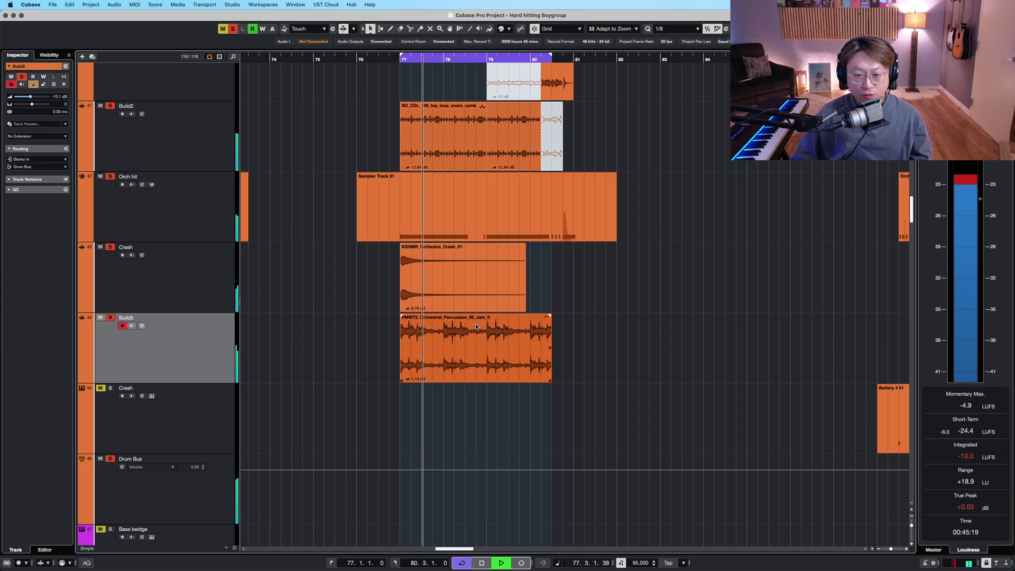
Add the Build3 track to the solo, turn off the cycle, and play its build-up clips through to bar 81.
scroll(502, 337, "down", 6)
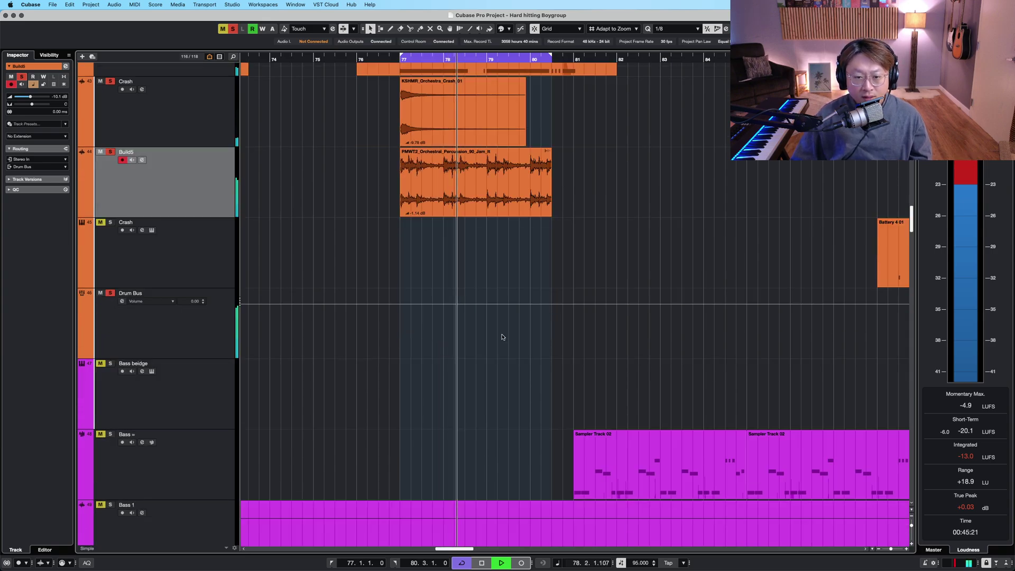
scroll(503, 336, "up", 12)
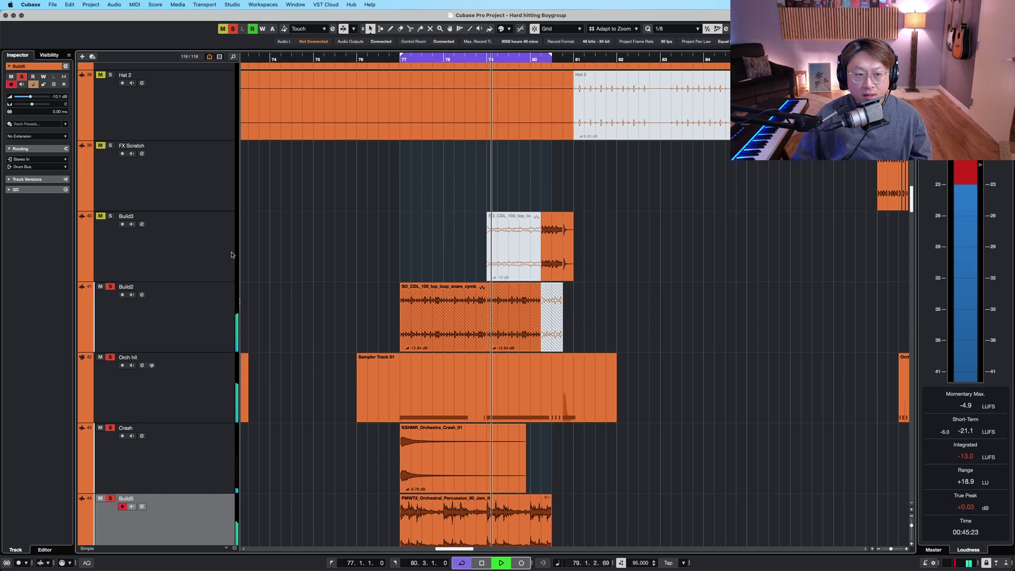
left_click(231, 255)
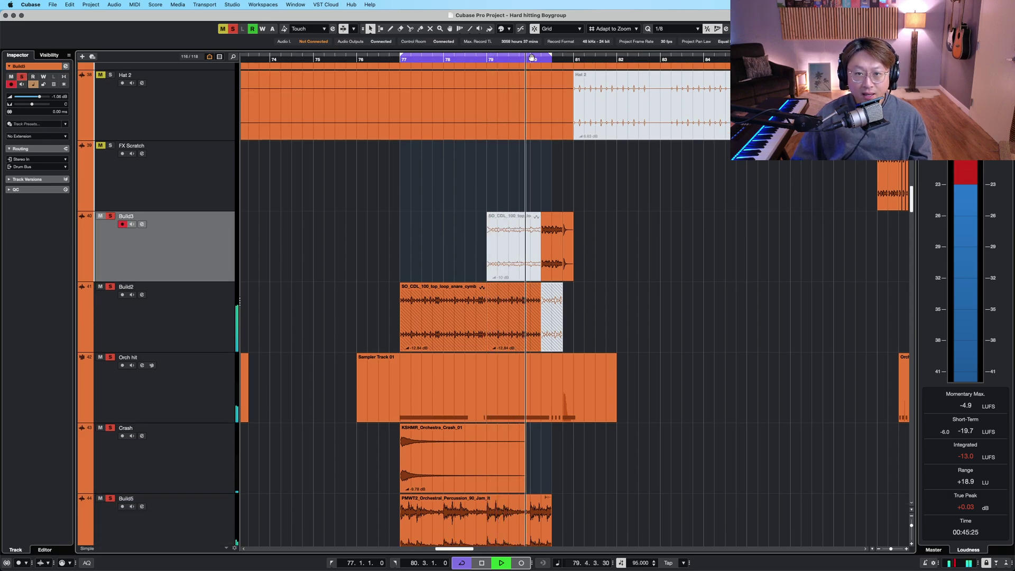
key("h")
key("h")
key("h")
key("h")
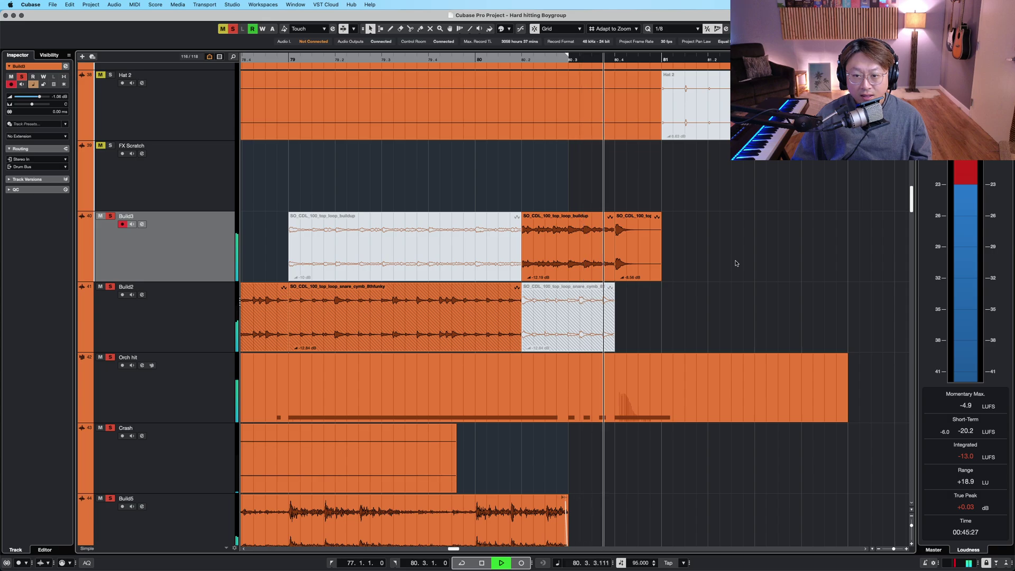
key("space")
left_click(622, 246)
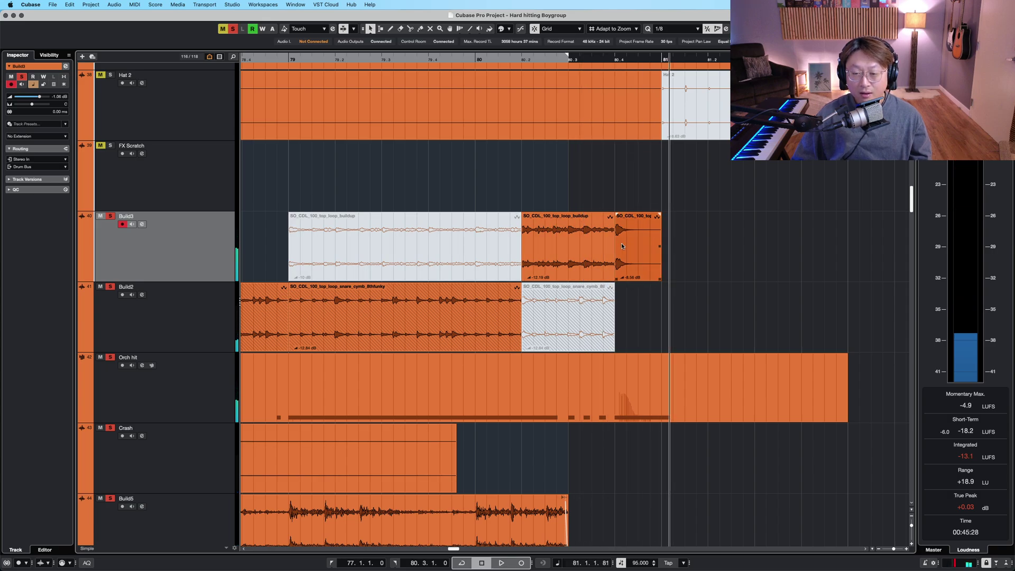
Add the Clap 4 track to the solo and play it with the other build layers from beat 2 of bar 78.
key("shift+g")
key("shift+g")
key("shift+g")
key("shift+g")
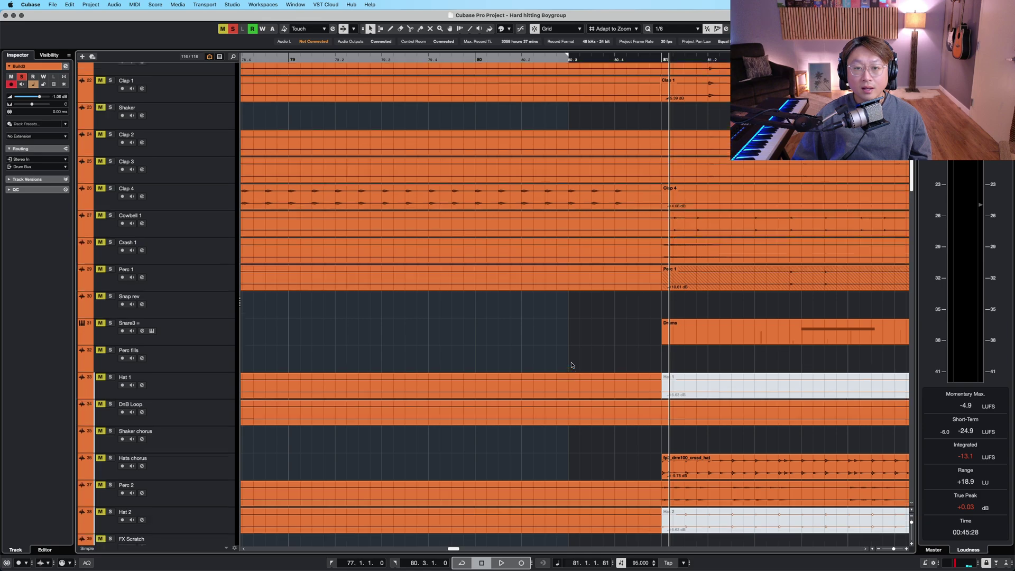
scroll(571, 365, "up", 4)
left_click(204, 302)
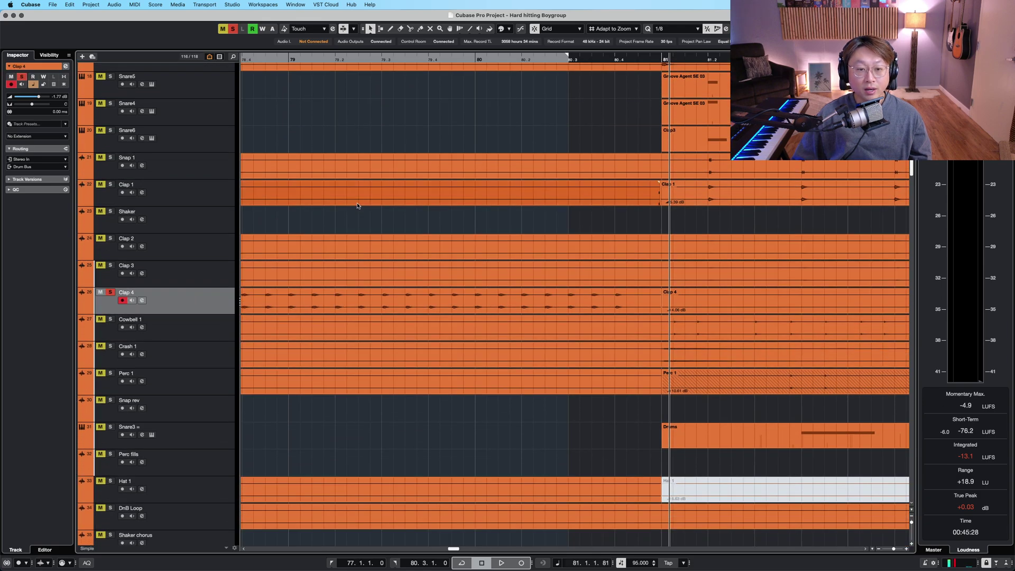
key("g")
left_click(279, 58)
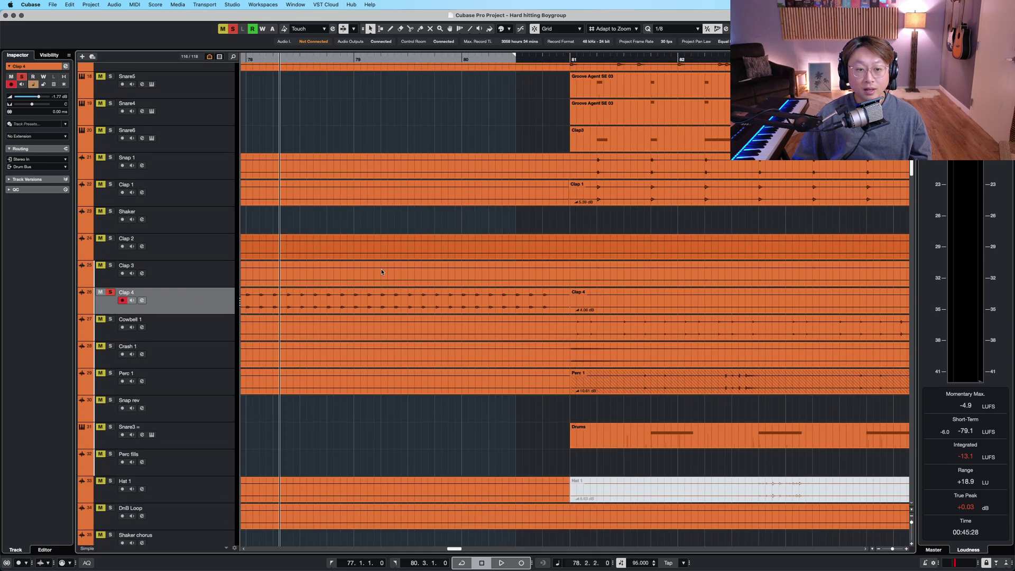
scroll(388, 296, "down", 8)
scroll(396, 319, "down", 14)
key("space")
key("g")
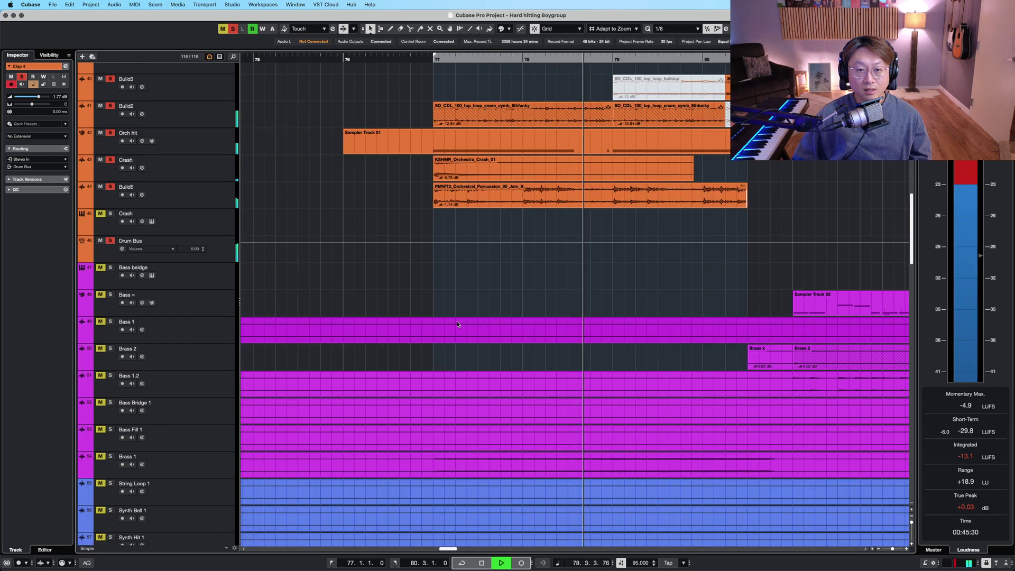
Stop playback, add the Brass 1 track to the solo, and play from bar 77.
scroll(466, 349, "down", 2)
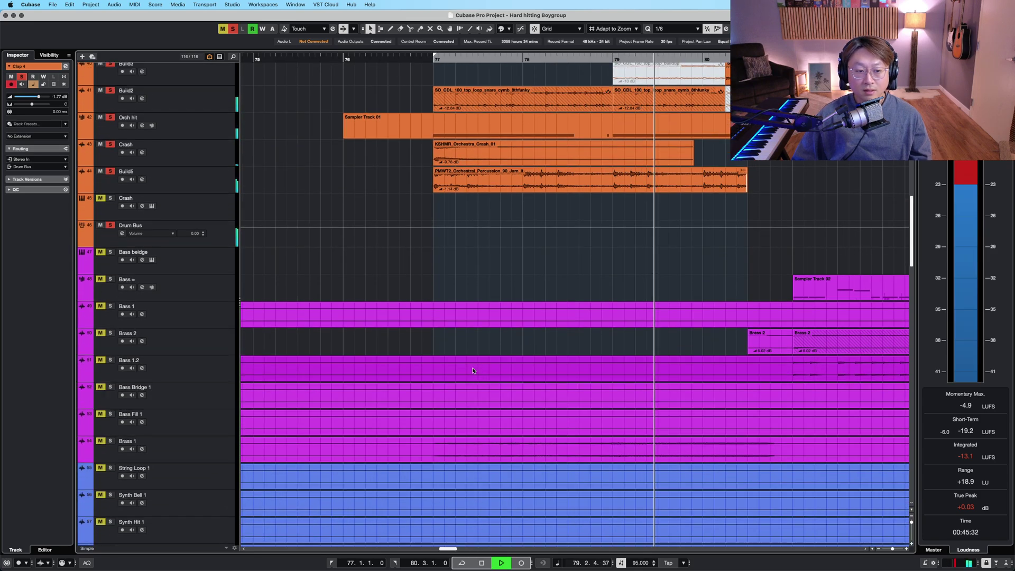
scroll(472, 367, "down", 6)
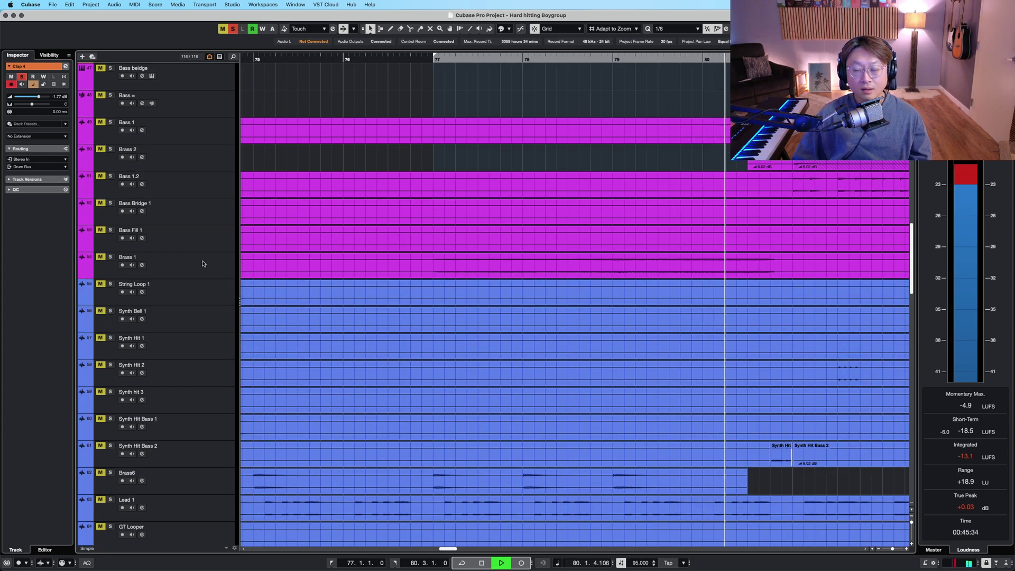
key("shift+h")
scroll(523, 341, "down", 6)
key("space")
left_click(453, 96)
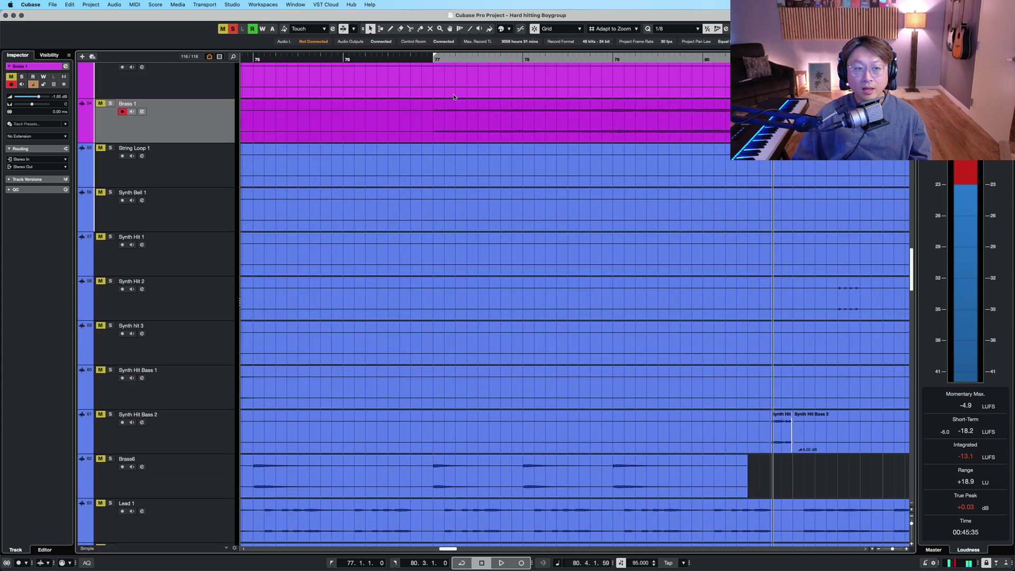
key("s")
left_click(454, 59)
key("space")
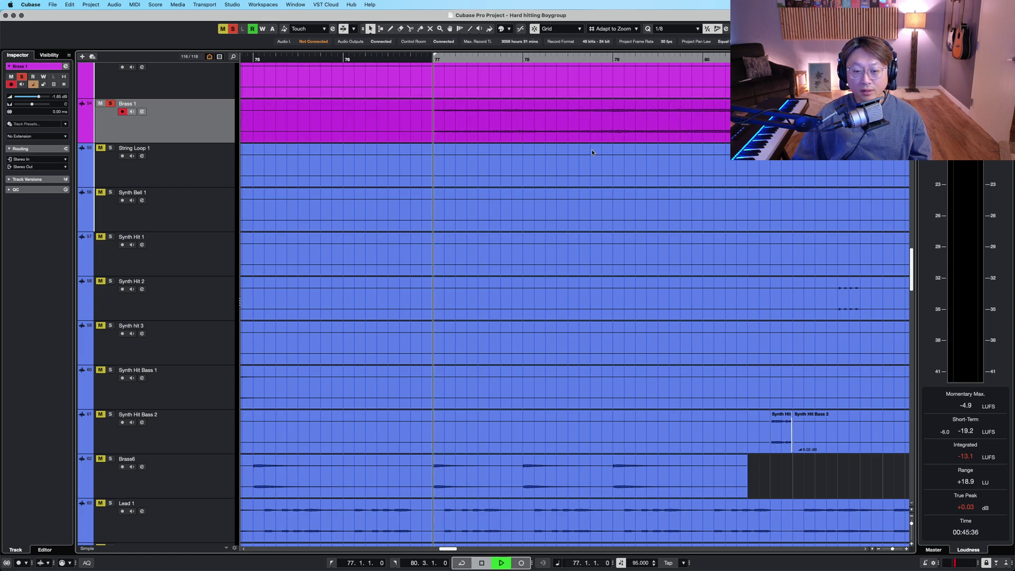
Add the Brass6 track to the solo and move it directly below Brass 1 while auditioning both through to bar 81.
scroll(592, 151, "down", 2)
left_click(213, 460)
key("s")
left_click(326, 440)
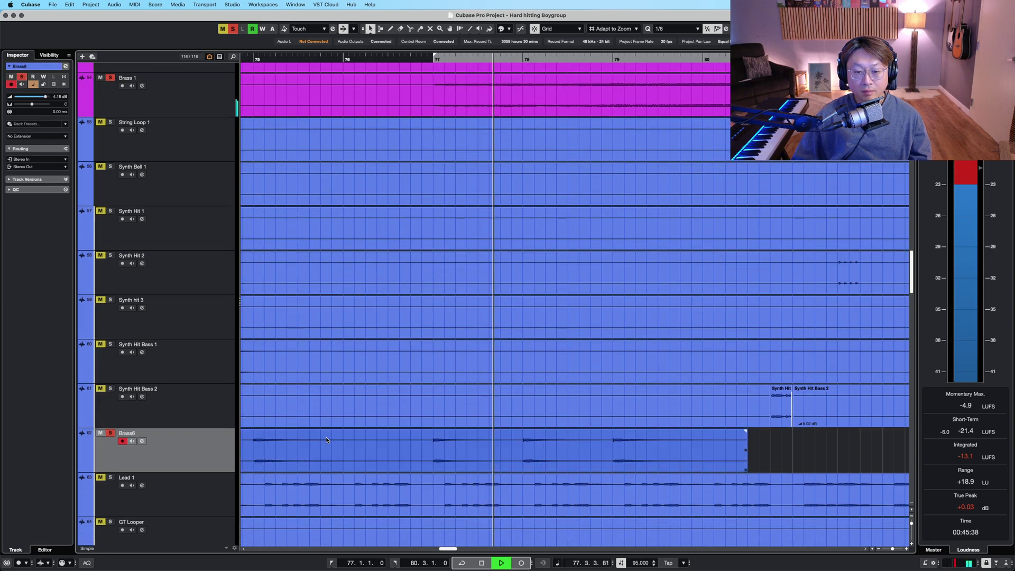
left_click_drag(212, 451, 186, 127)
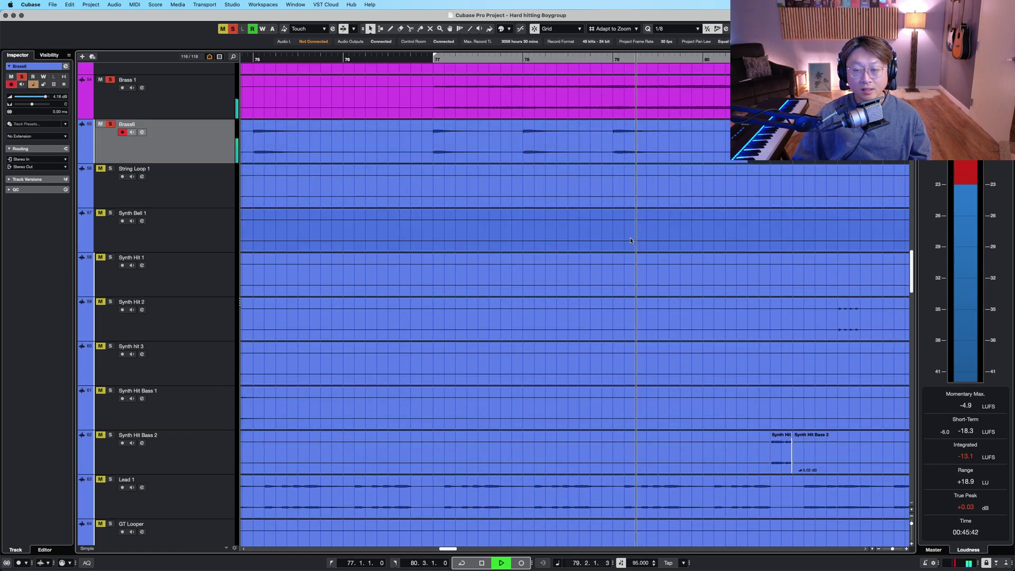
scroll(679, 263, "up", 3)
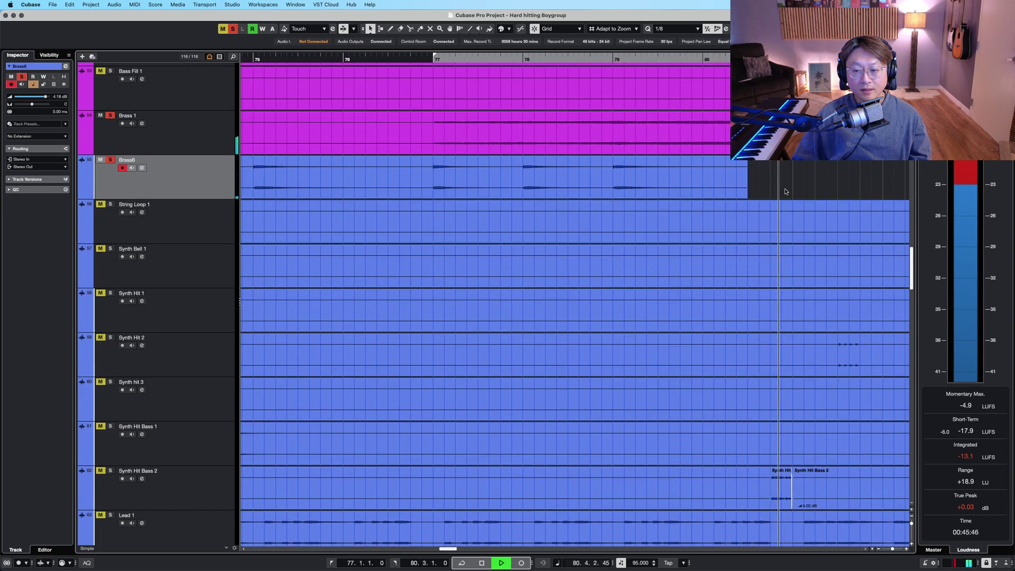
key("space")
Add the Synth Hit Bass 2, Brass 3 and Brass Hit 1 tracks to the solo and play from just before bar 80.
left_click(306, 470)
scroll(644, 372, "down", 7)
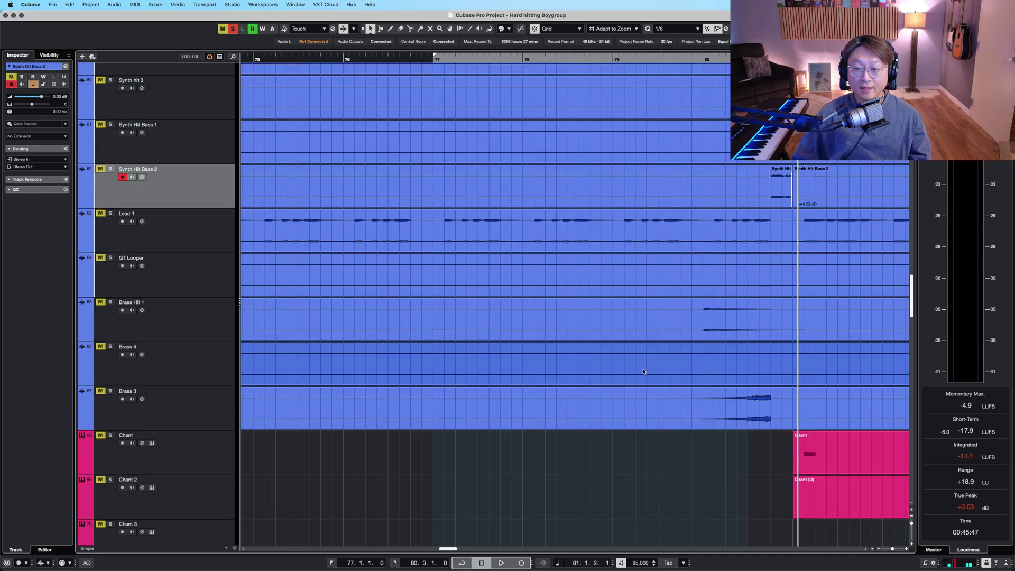
key("s")
key("g")
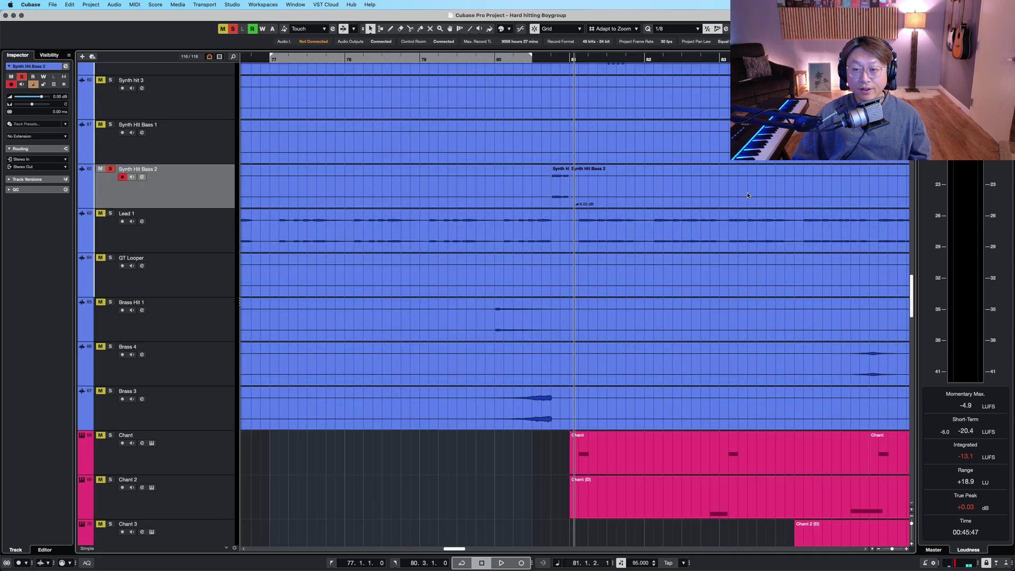
left_click(486, 63)
left_click(181, 392)
key("s")
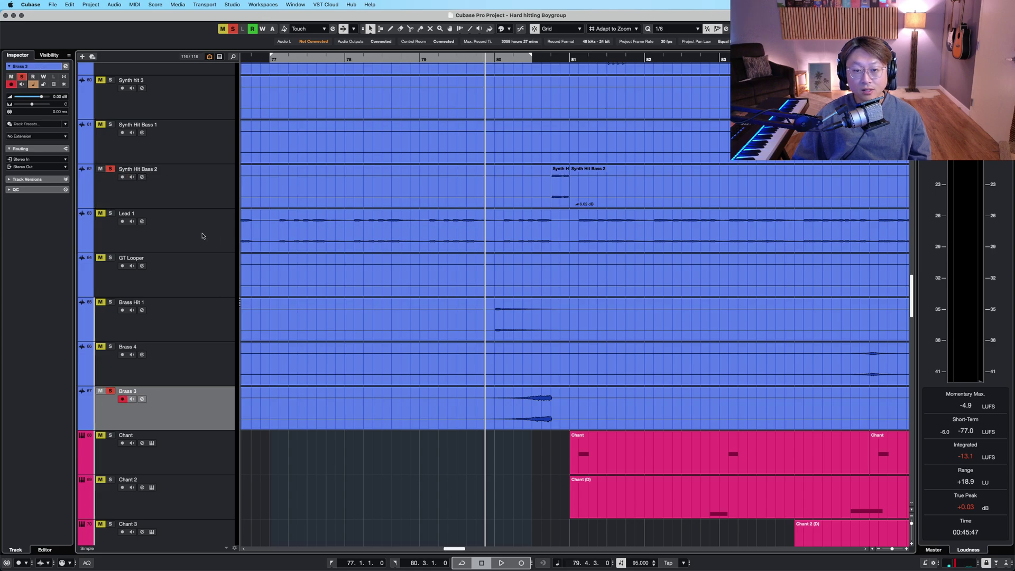
key("space")
left_click(182, 322)
key("s")
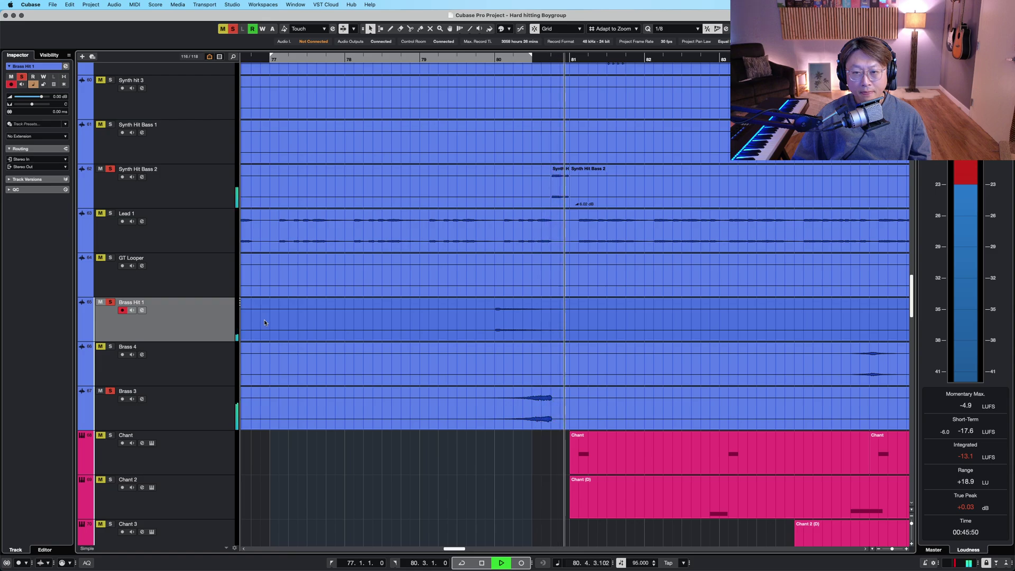
key("space")
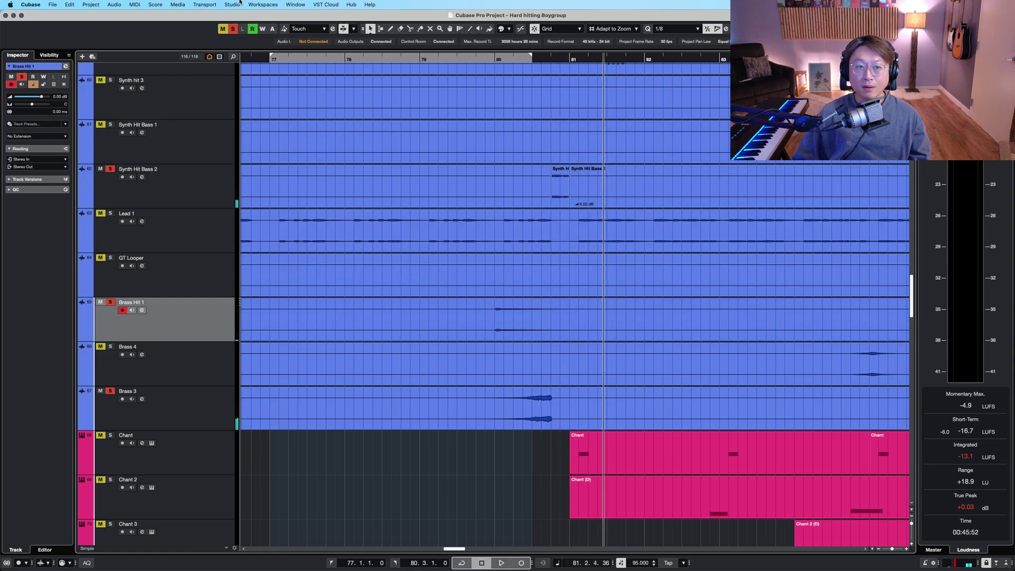
Clear all solos, solo only the Synth Hit Bass 2 track, and audition its hits from just before bar 80.
left_click(233, 30)
key("Up")
key("Up")
key("Up")
key("s")
key("space")
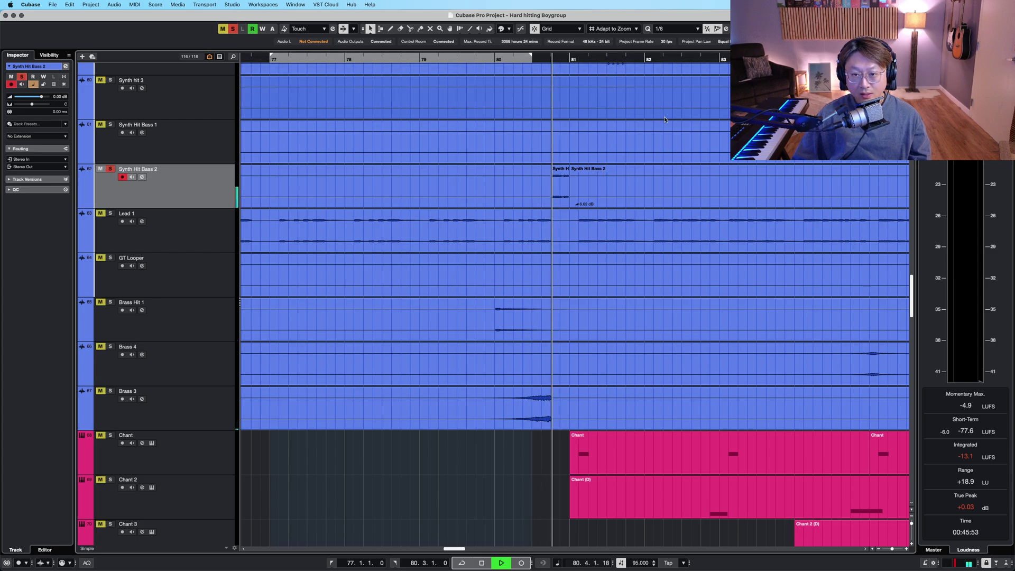
key("space")
Turn off the solo on Synth Hit Bass 2 and place the project cursor at bar 80.
key("g")
key("g")
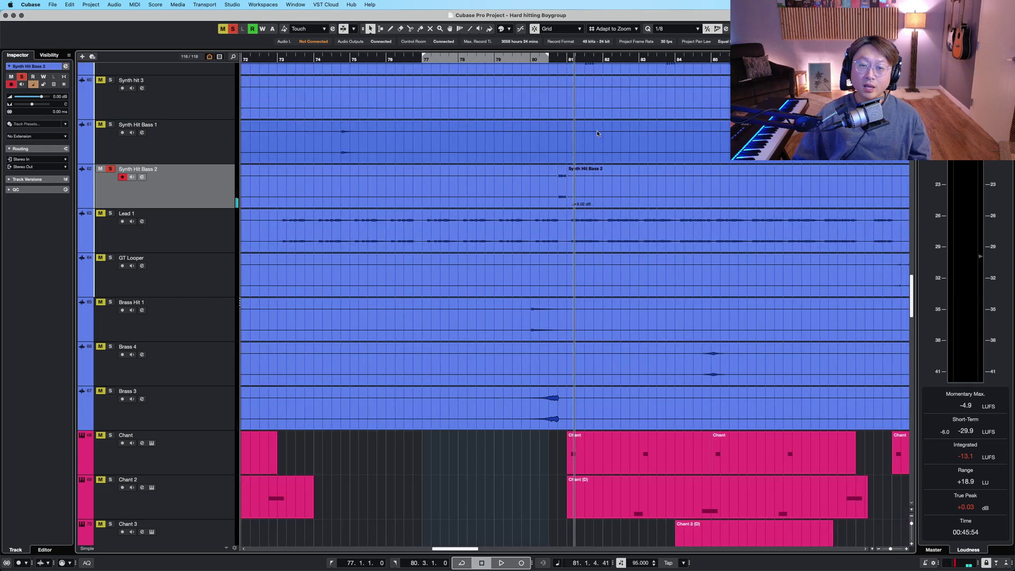
key("s")
key("shift+g")
left_click(463, 170)
scroll(617, 186, "up", 15)
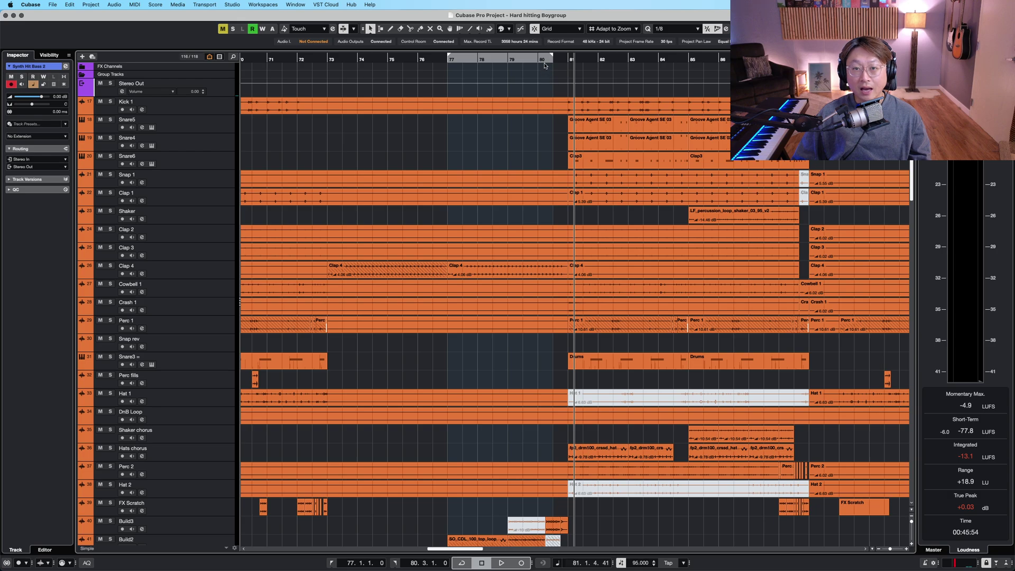
left_click(545, 65)
Review the drum, percussion and build-up tracks around bars 77 to 81.
key("shift+h")
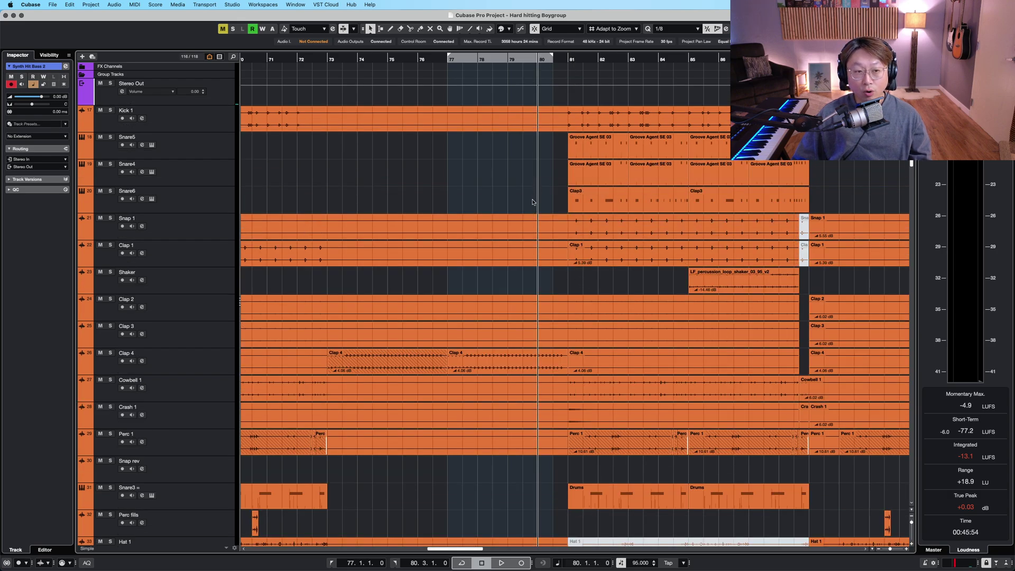
key("shift+h")
scroll(534, 205, "down", 5)
scroll(534, 206, "down", 4)
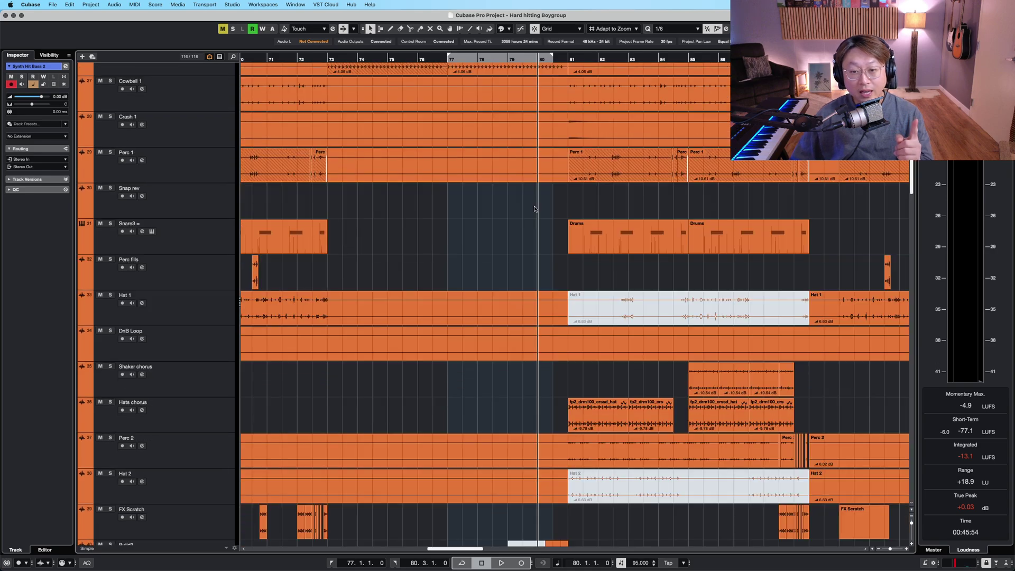
scroll(537, 212, "down", 5)
scroll(542, 210, "down", 4)
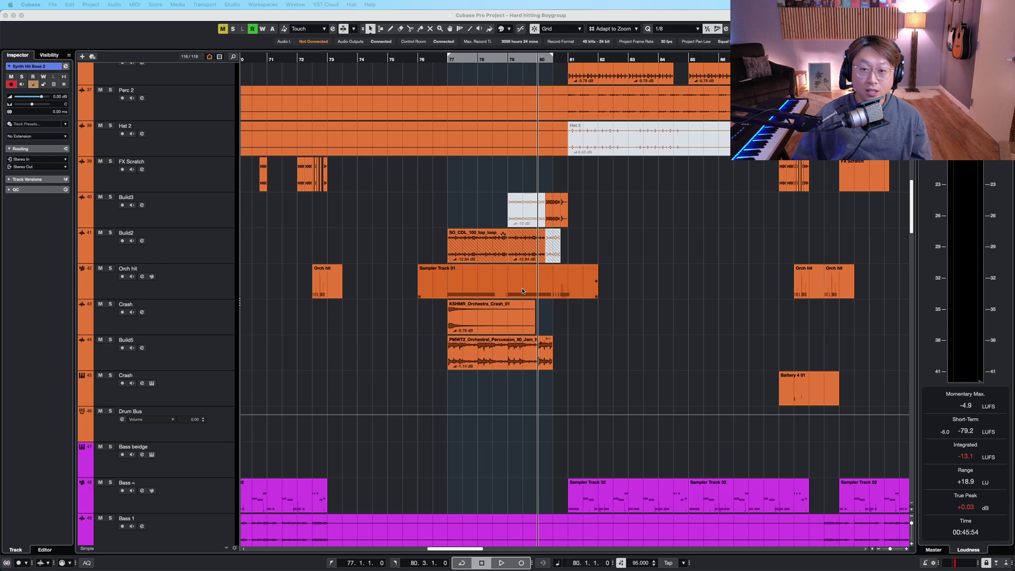
Switch to Chrome and read the UMC program list on the Umsic Music Community page.
key("ctrl+Up")
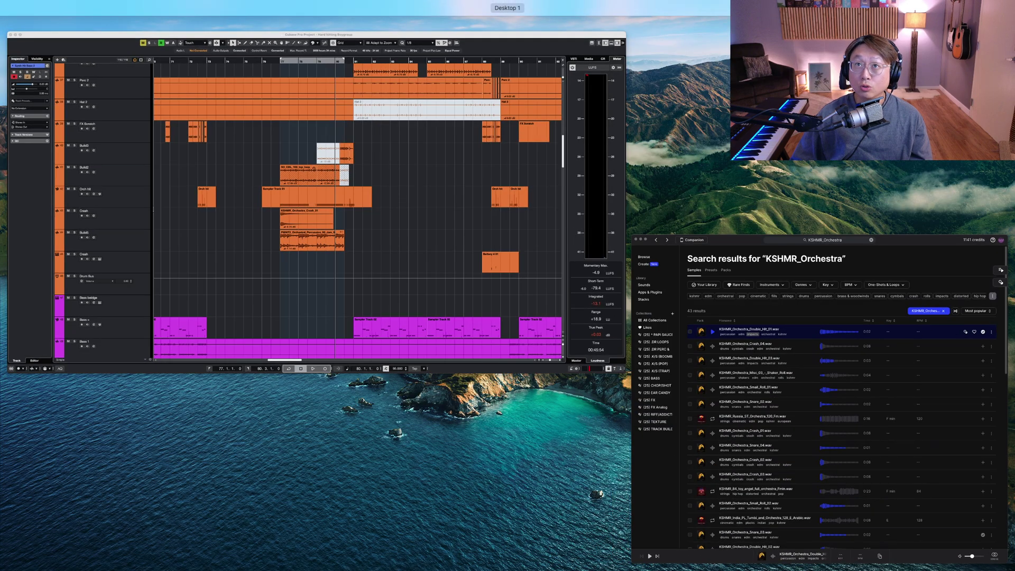
left_click(421, 158)
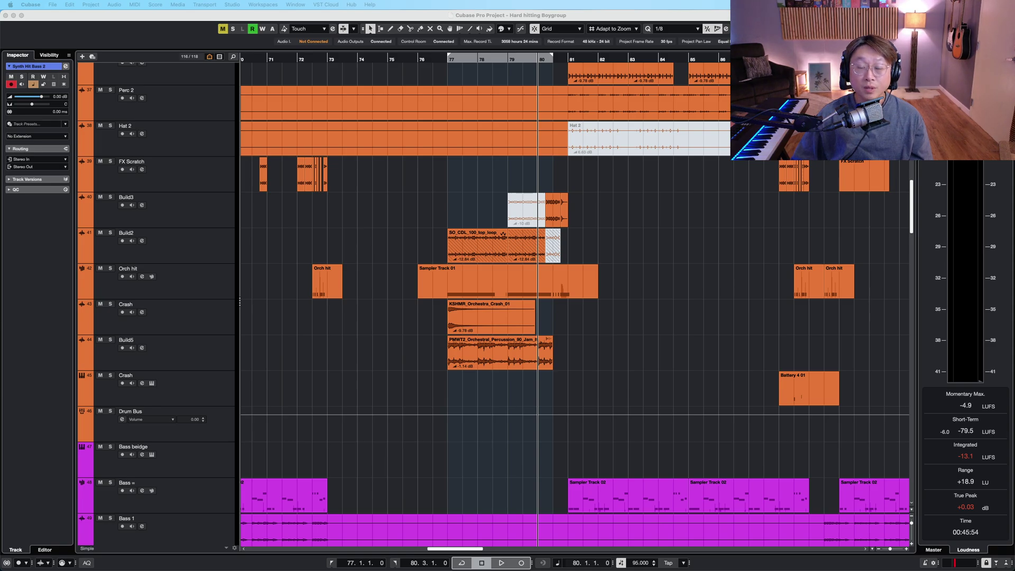
key("super+Tab")
scroll(688, 247, "down", 5)
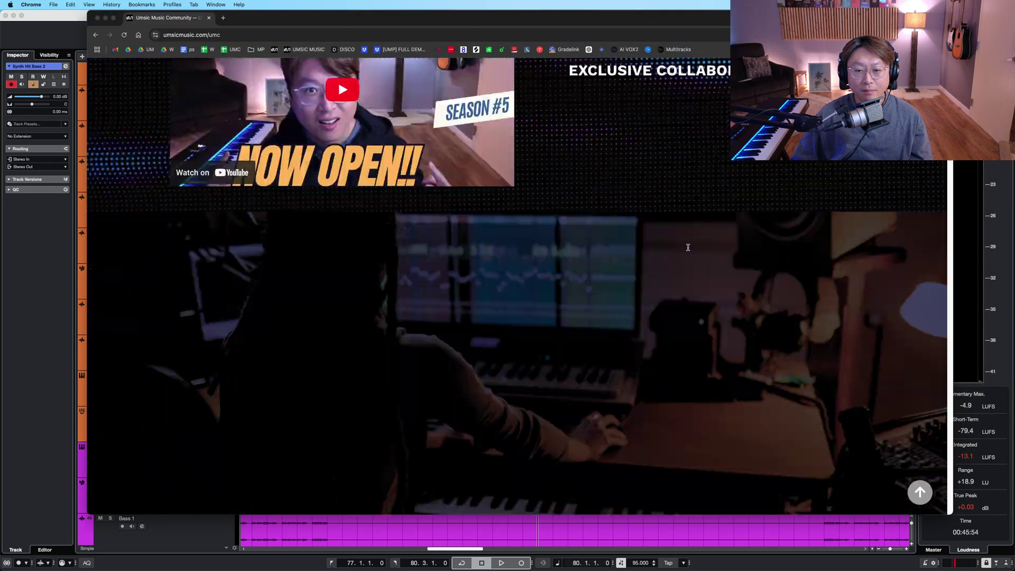
scroll(688, 248, "down", 5)
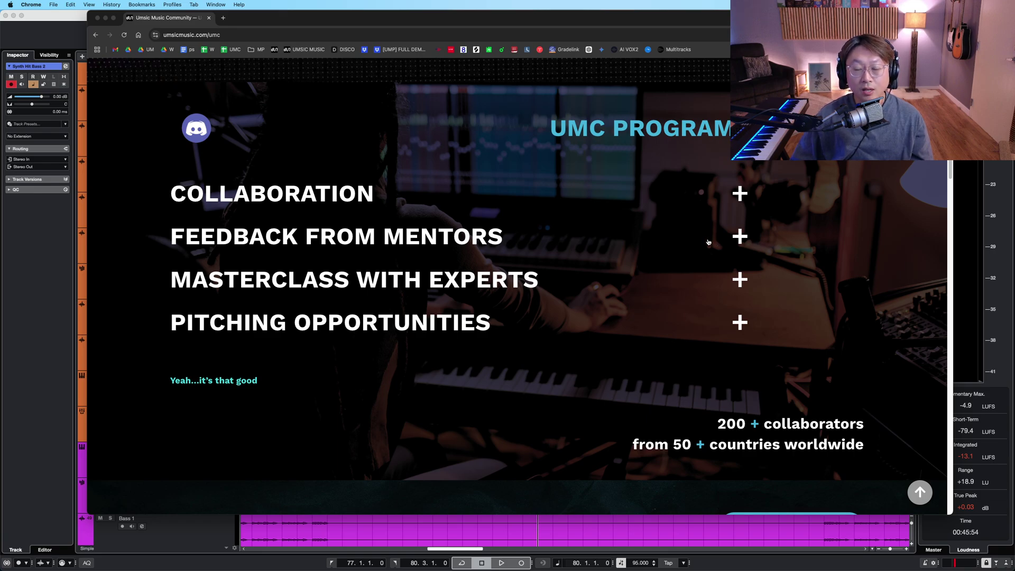
scroll(709, 242, "down", 1)
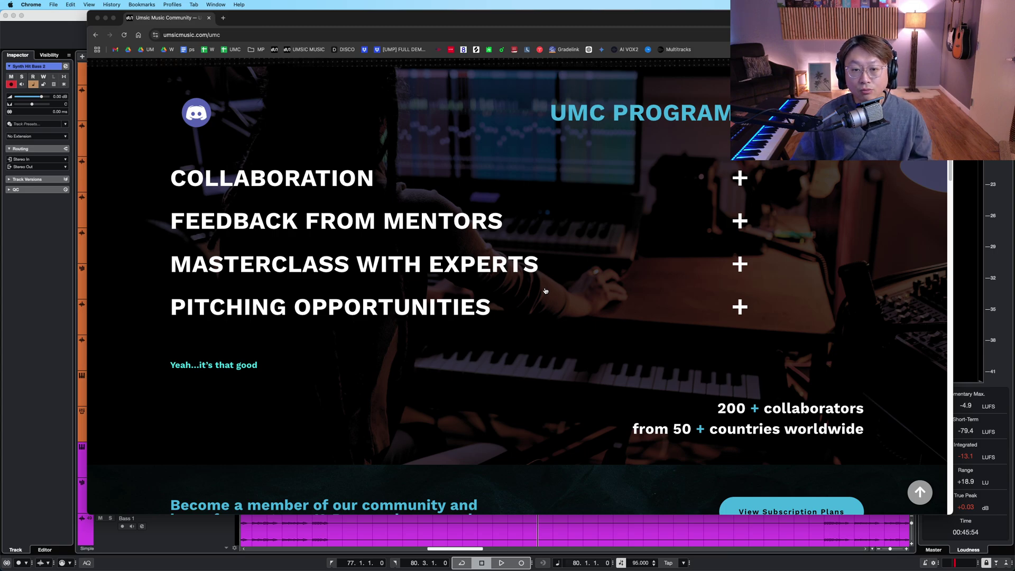
scroll(545, 290, "down", 1)
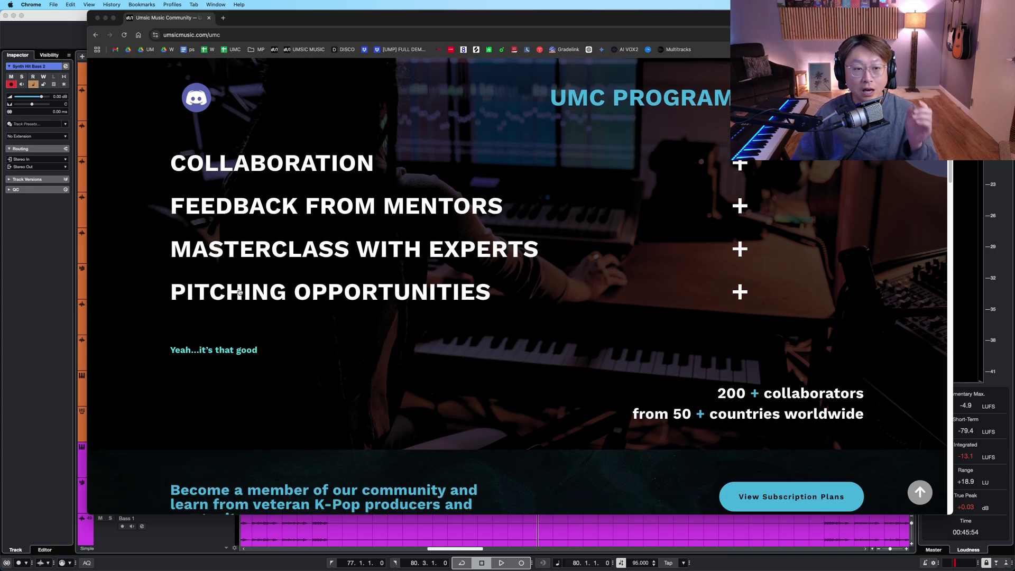
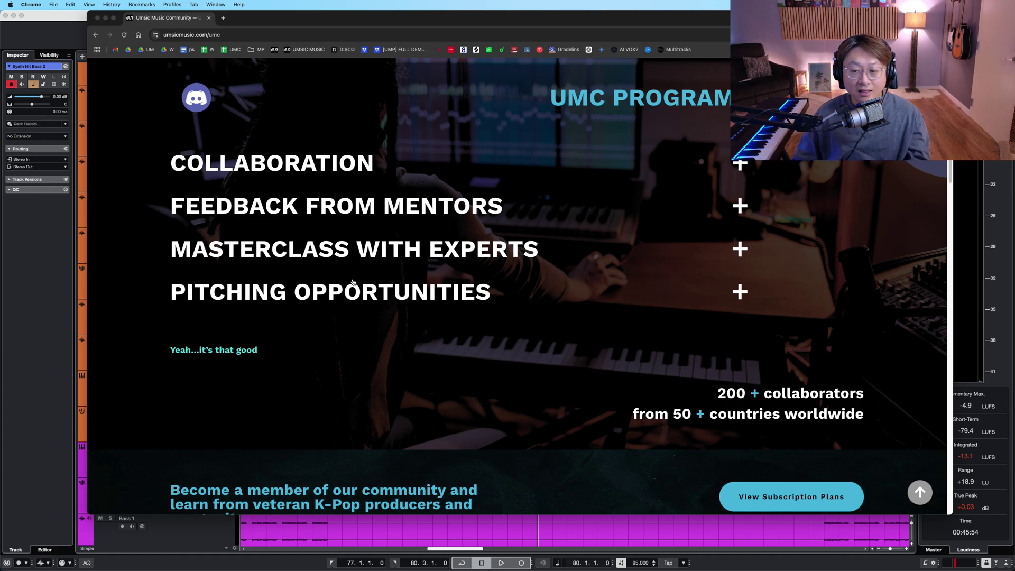
Look through the Masterclass instructors and the Season 5 collaboration section, and return to the Cubase project.
scroll(353, 281, "down", 5)
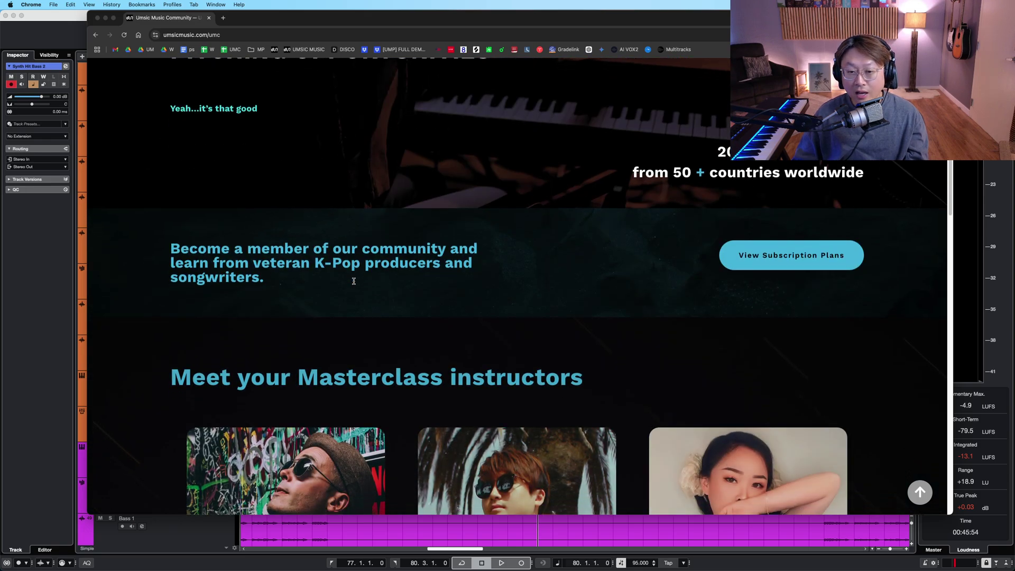
scroll(354, 281, "down", 2)
scroll(355, 283, "down", 3)
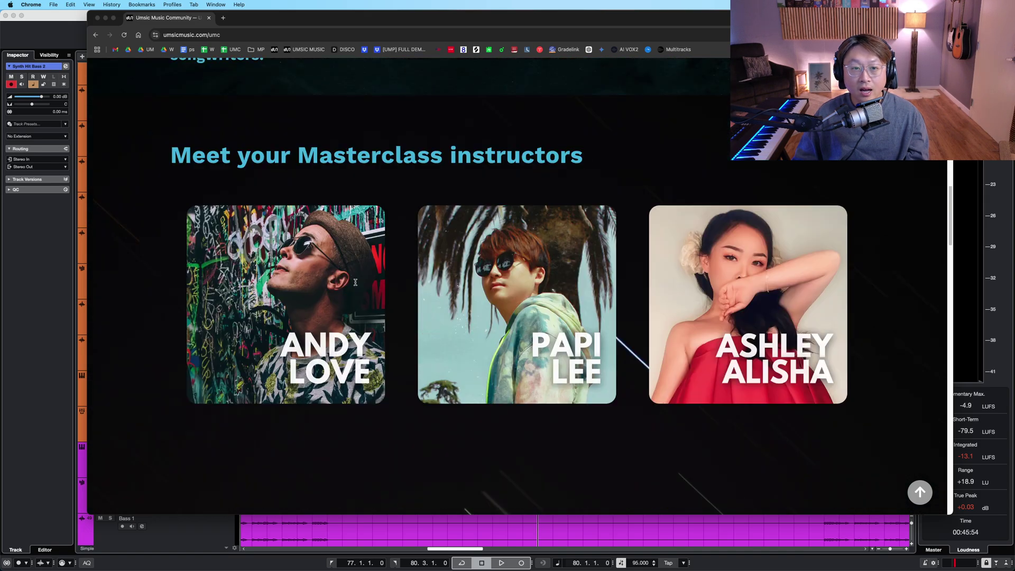
scroll(356, 283, "up", 15)
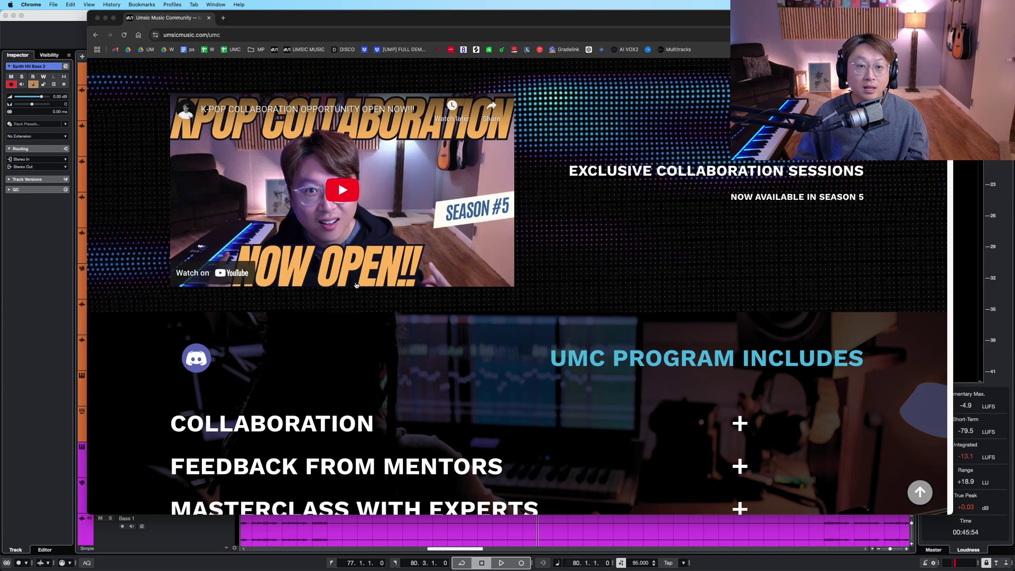
scroll(356, 285, "up", 5)
scroll(480, 277, "down", 3)
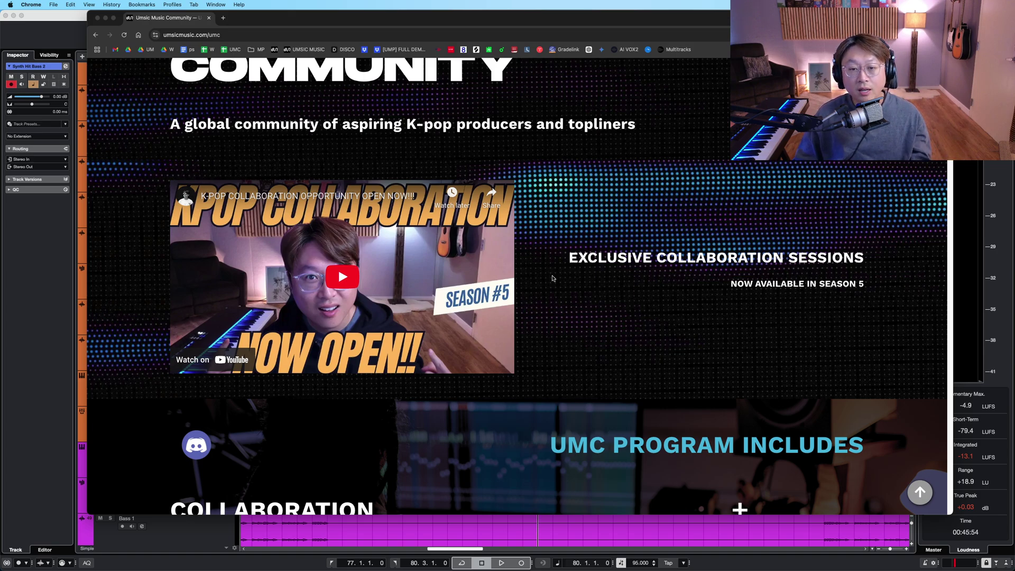
scroll(553, 278, "down", 5)
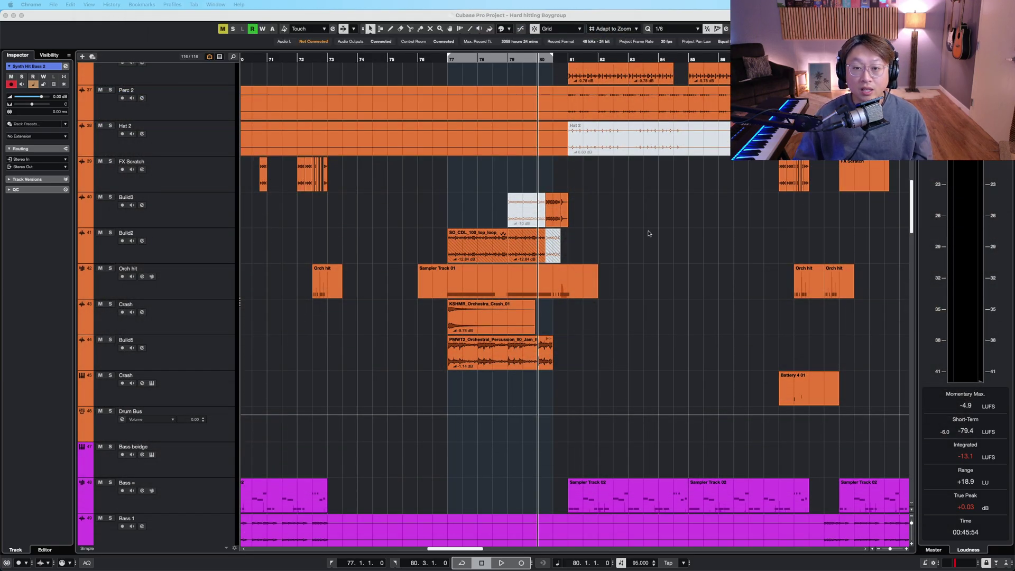
left_click(708, 237)
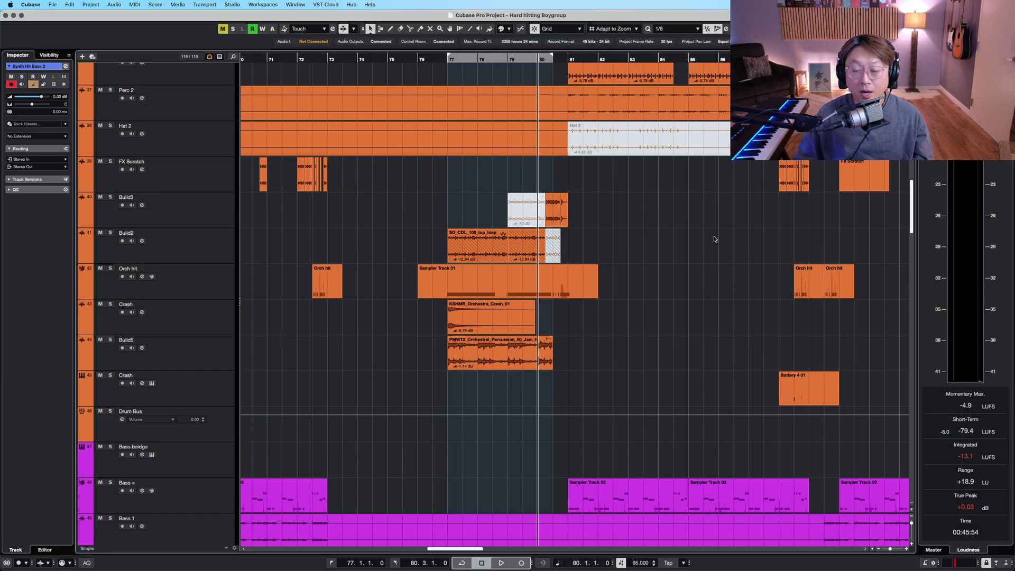
Play from bar 80 into the chorus and examine the drum, percussion, bass and synth tracks.
scroll(698, 222, "down", 5)
key("shift+h")
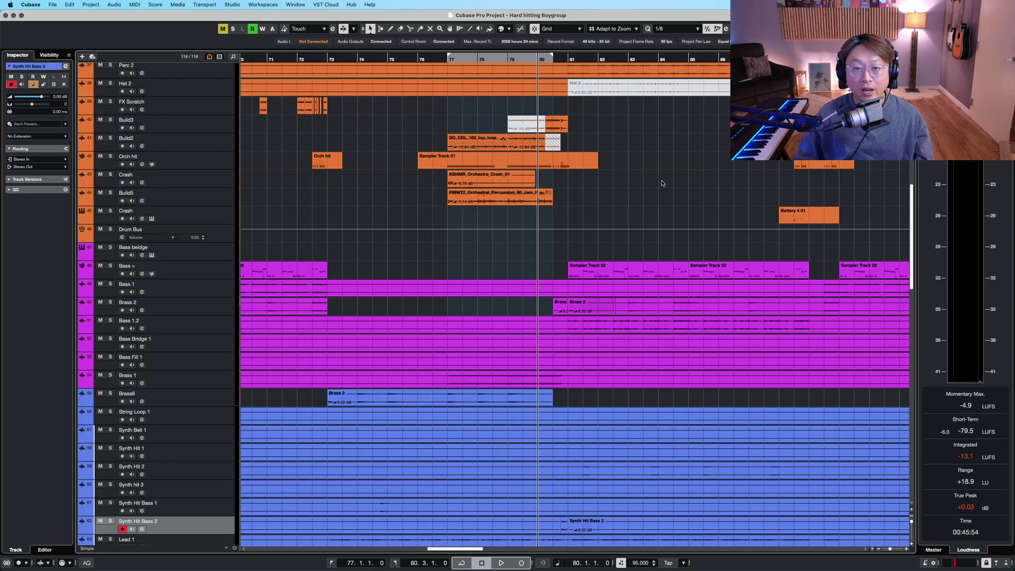
scroll(715, 171, "up", 1)
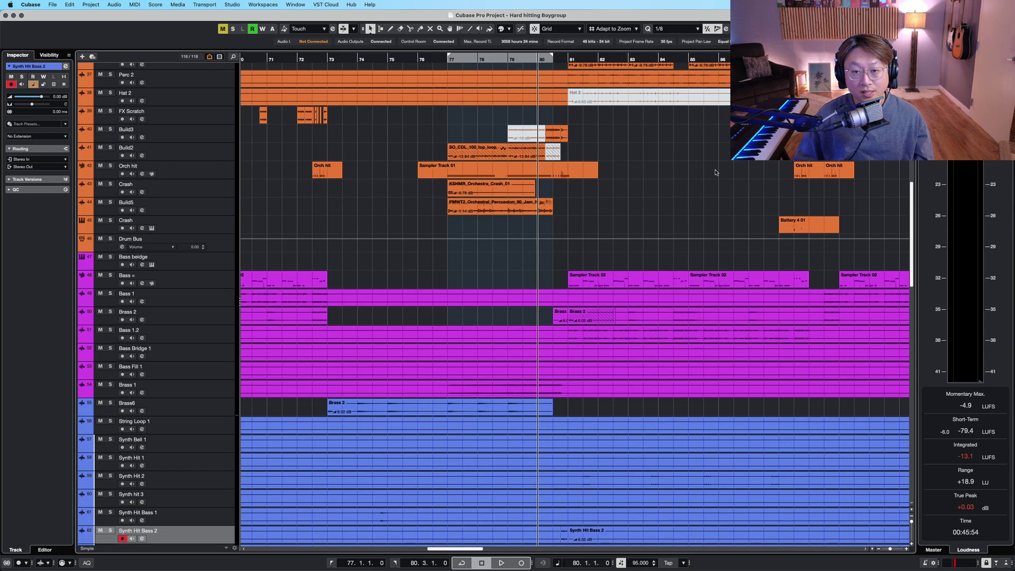
scroll(726, 184, "up", 4)
scroll(726, 184, "left", 3)
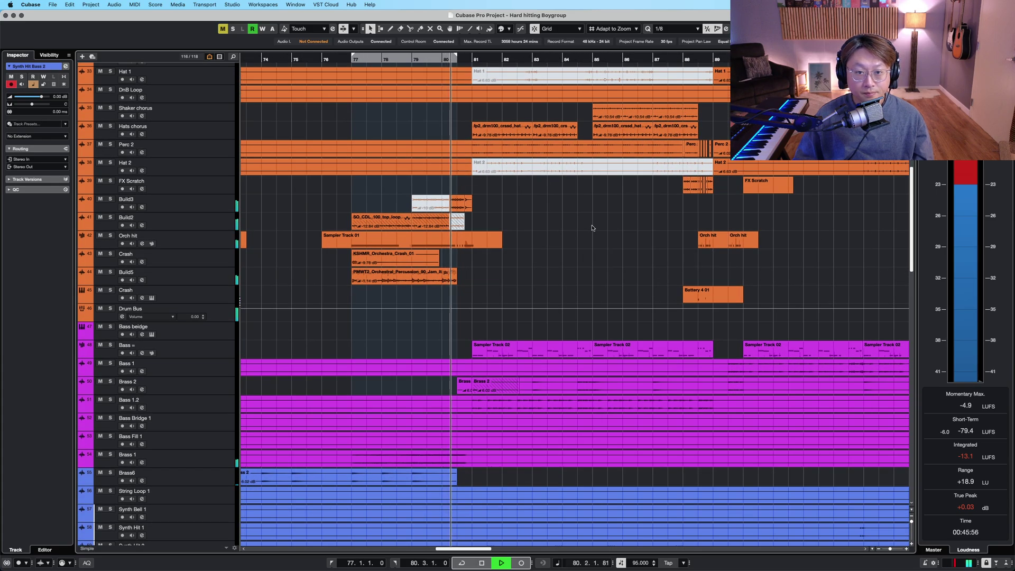
scroll(591, 227, "up", 12)
scroll(592, 224, "up", 3)
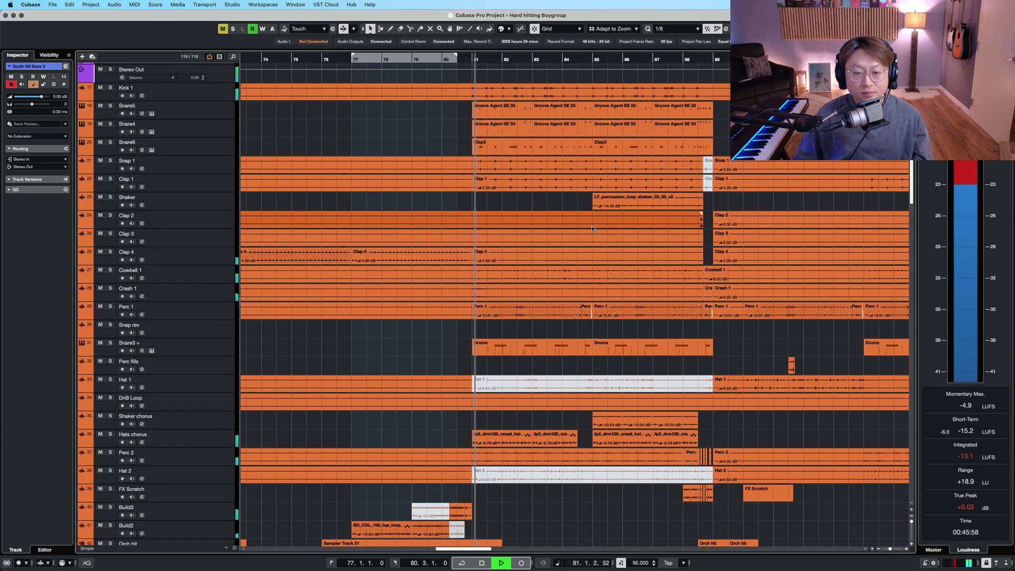
scroll(593, 230, "down", 2)
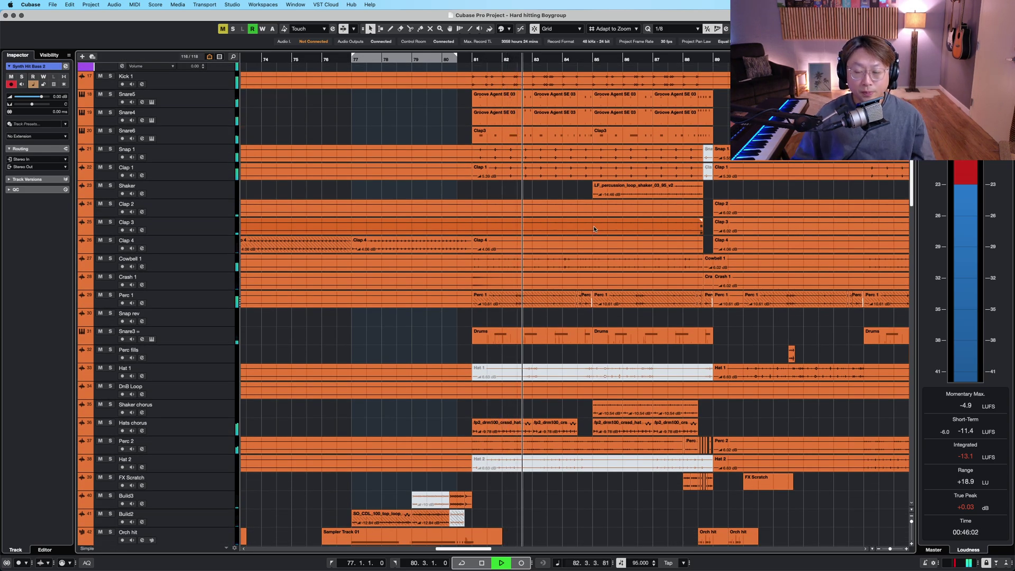
Stop playback, select the Snare5, Snare4 and Snare6 parts, and activate a loop over them from bar 81 to 89.
key("g")
key("g")
key("g")
key("g")
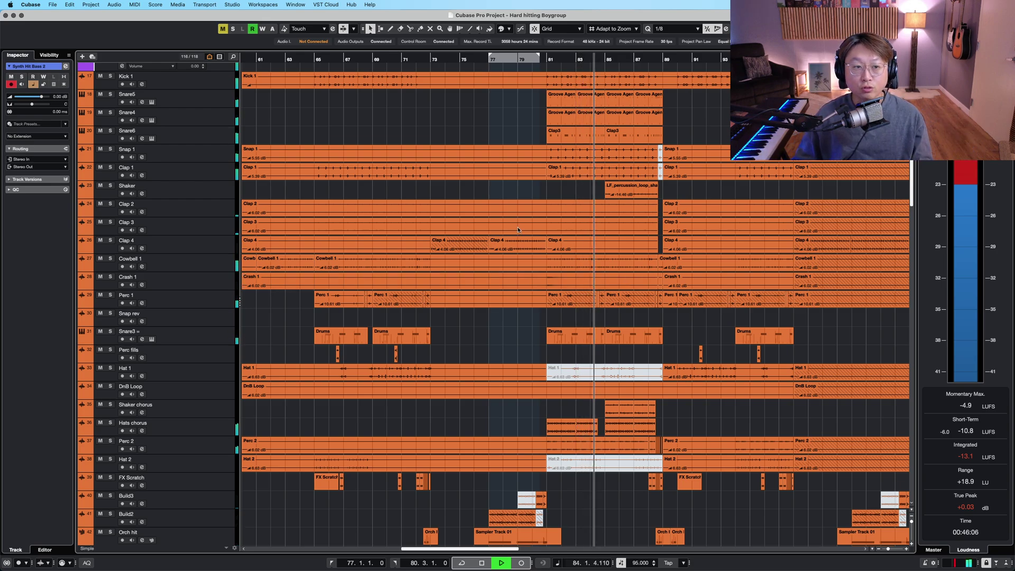
key("space")
left_click_drag(517, 96, 674, 139)
key("p")
key("slash")
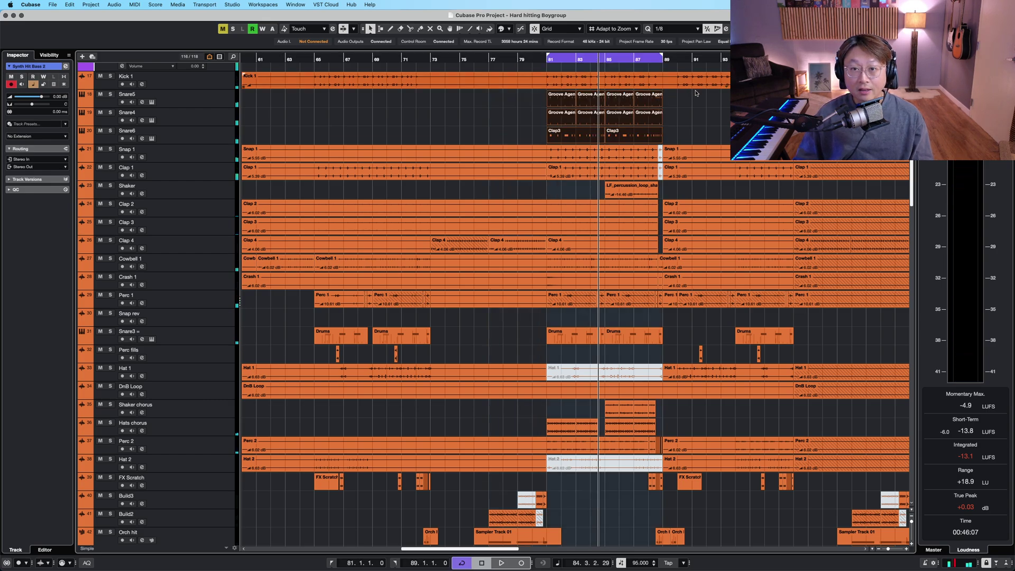
key("h")
scroll(680, 128, "right", 5)
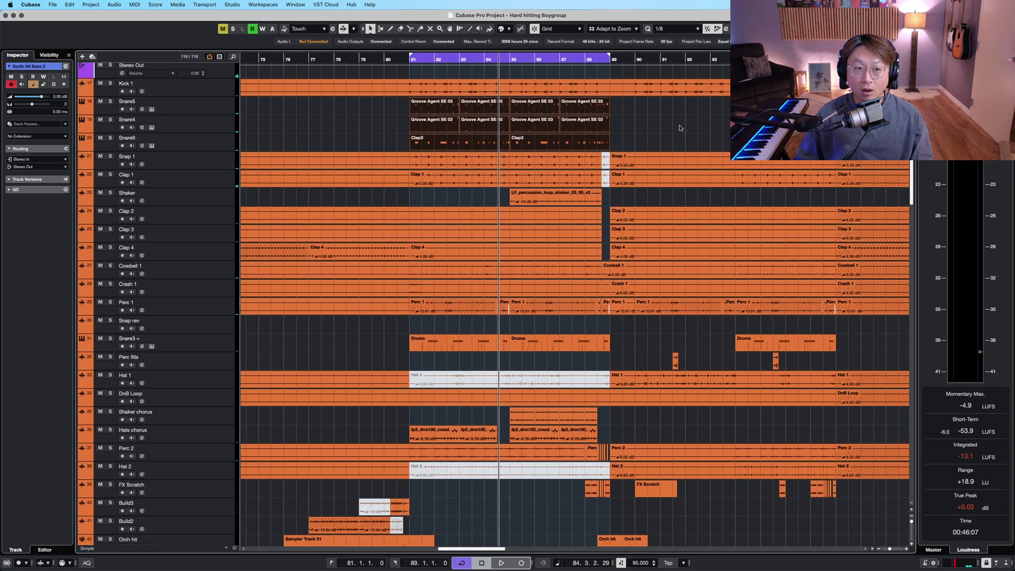
Solo all tracks from Kick 1 through Hat 2 and place the project cursor at bar 81.
left_click(209, 94)
scroll(206, 431, "down", 3)
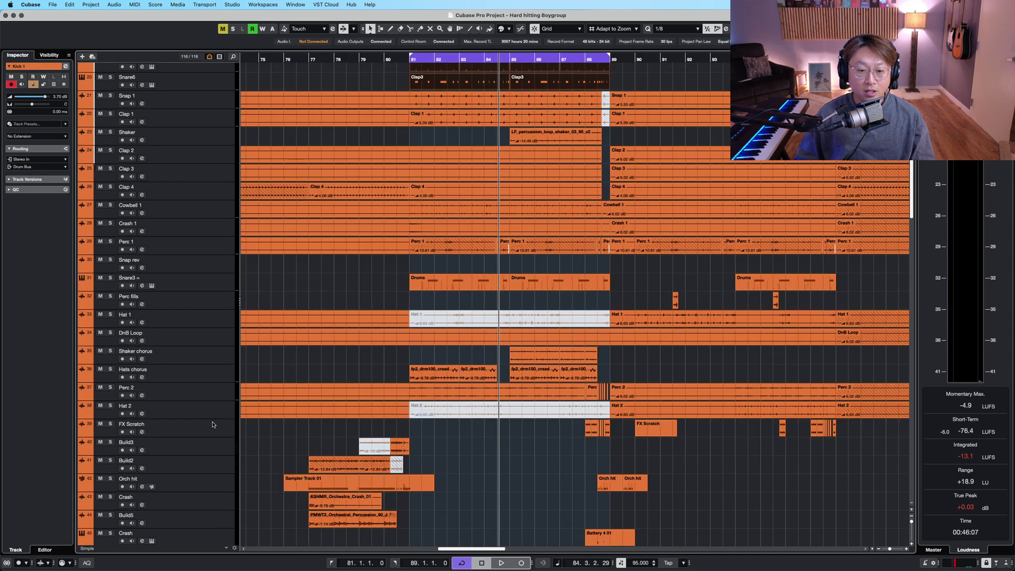
left_click(205, 412, "shift")
key("s")
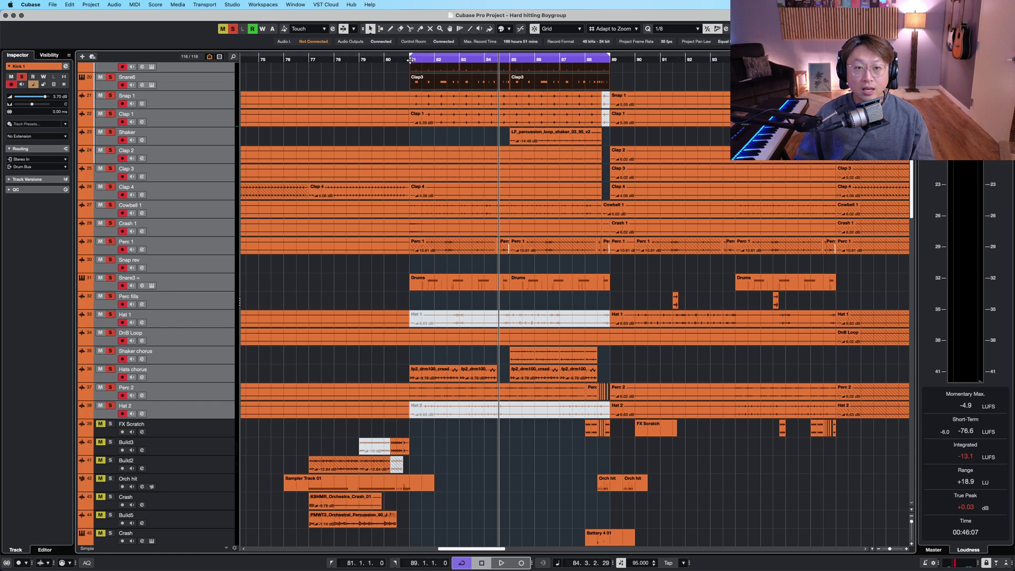
left_click(410, 60)
key("shift+h")
key("shift+h")
scroll(657, 123, "up", 5)
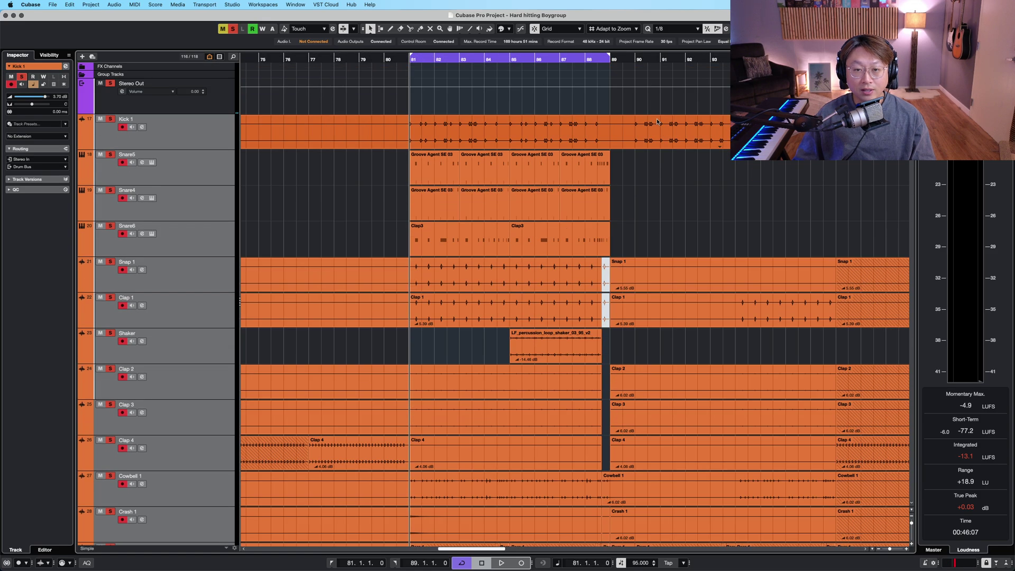
Play the soloed drum group and examine its tracks from Kick 1 down to the Drum Bus.
scroll(657, 122, "down", 1)
right_click(694, 220)
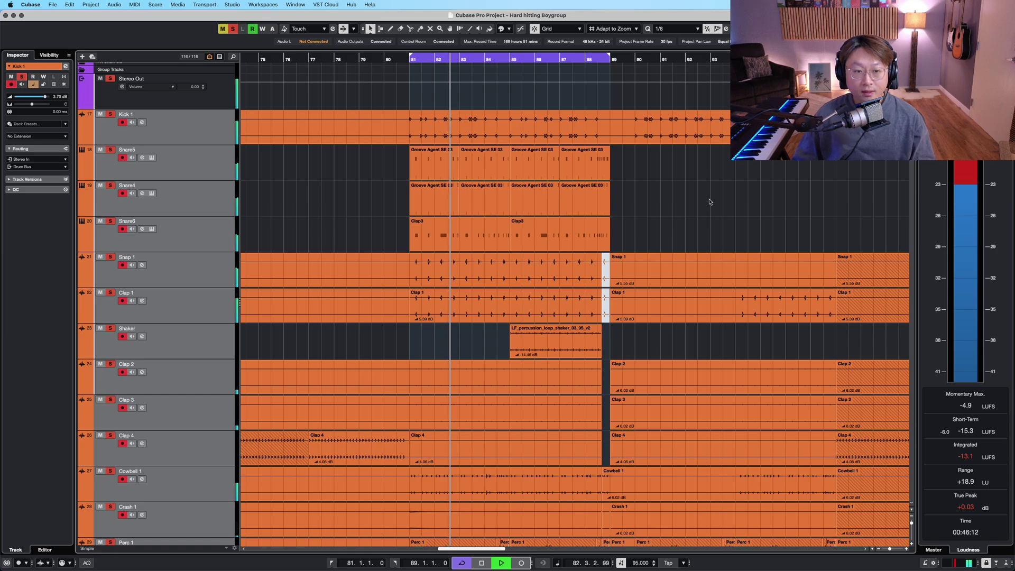
scroll(709, 201, "down", 6)
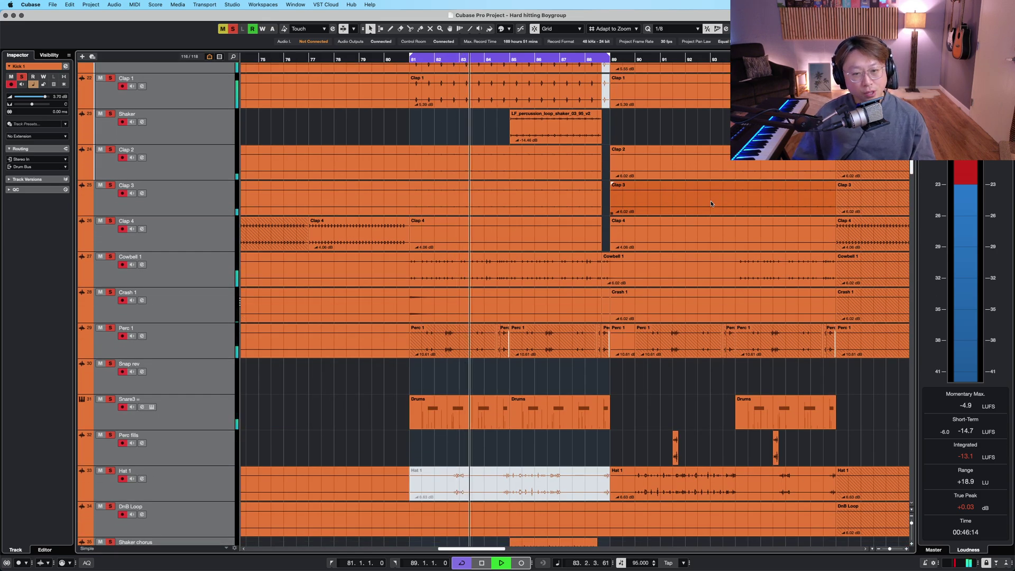
scroll(710, 201, "down", 5)
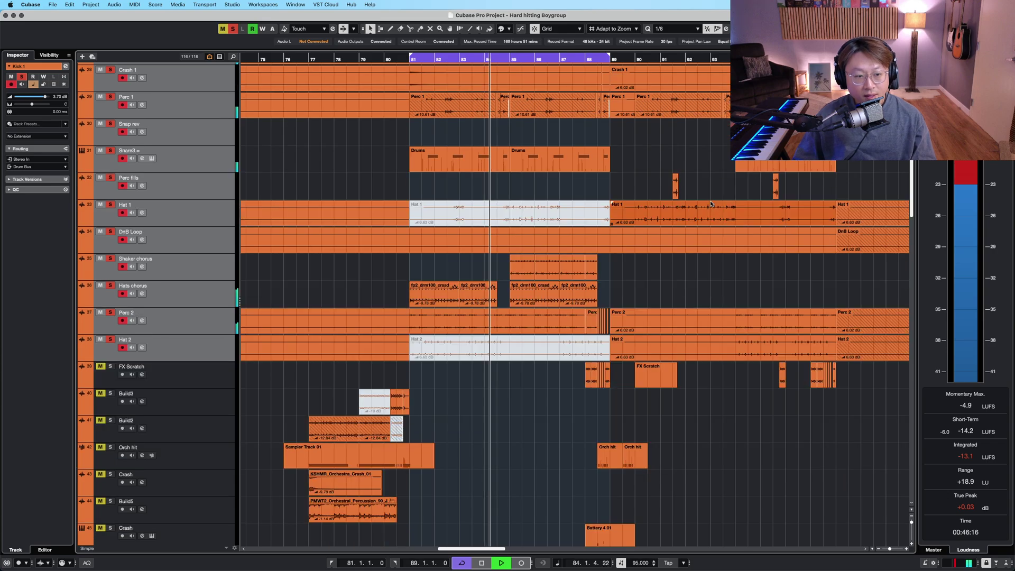
scroll(710, 201, "down", 8)
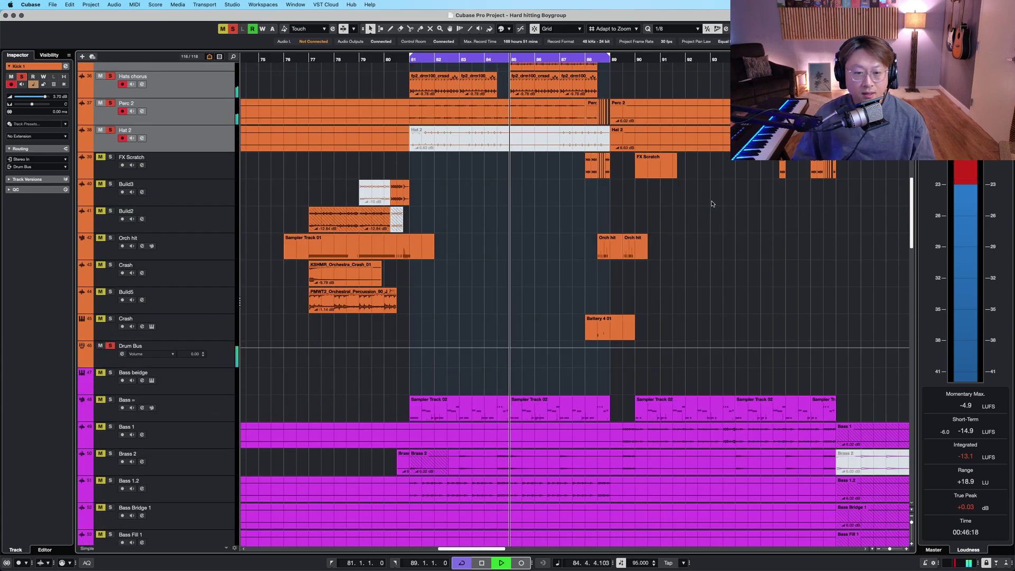
scroll(710, 204, "up", 9)
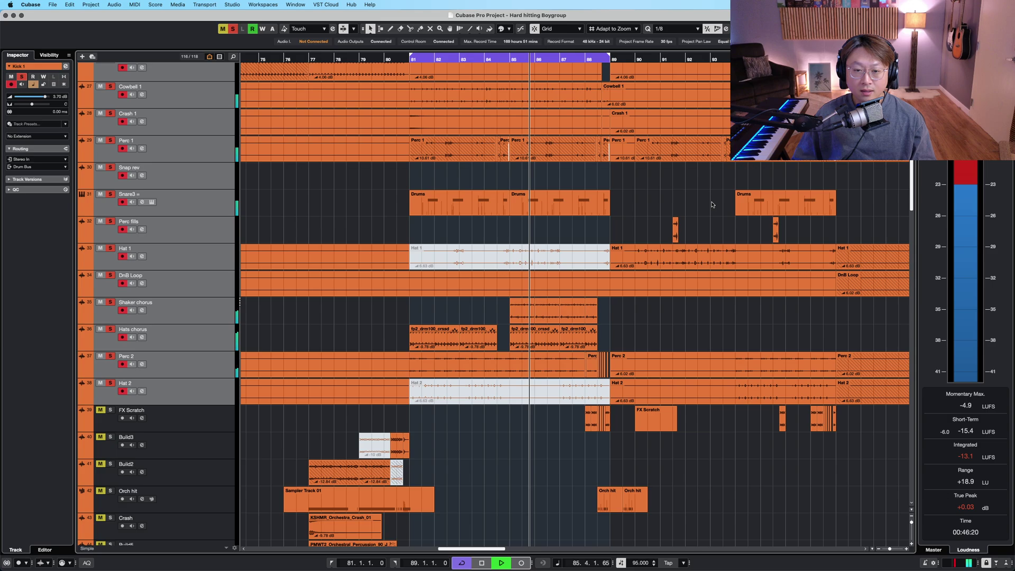
scroll(528, 139, "up", 2)
scroll(528, 139, "up", 8)
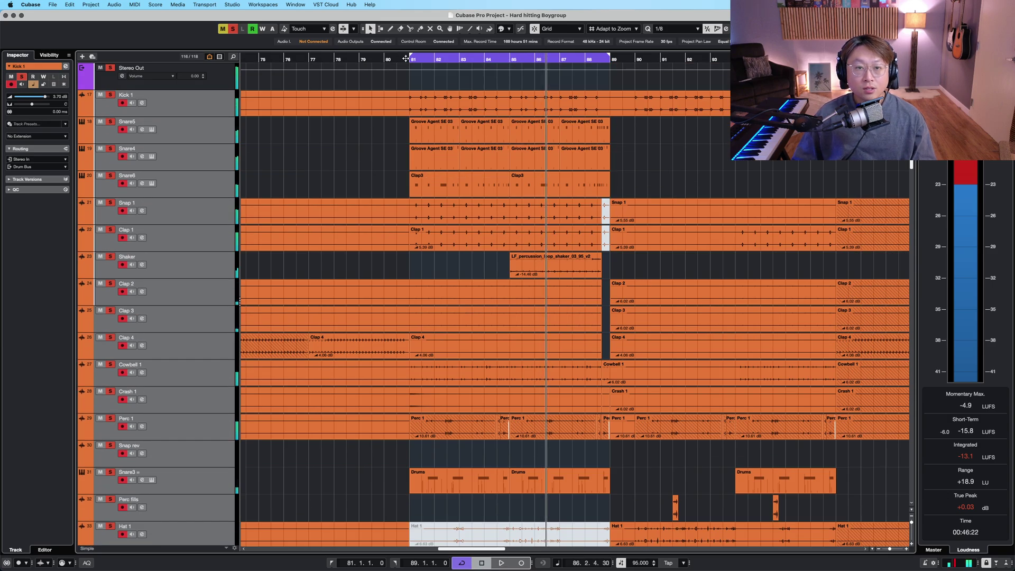
Solo only the Kick 1 track and play it from bar 81.
left_click(215, 103)
key("s")
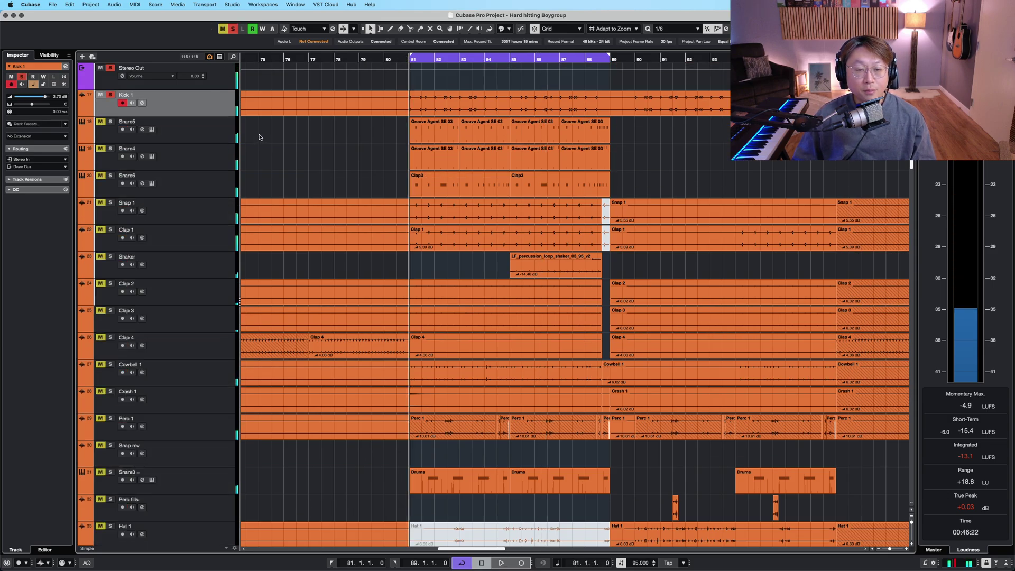
left_click(338, 146)
right_click(336, 143)
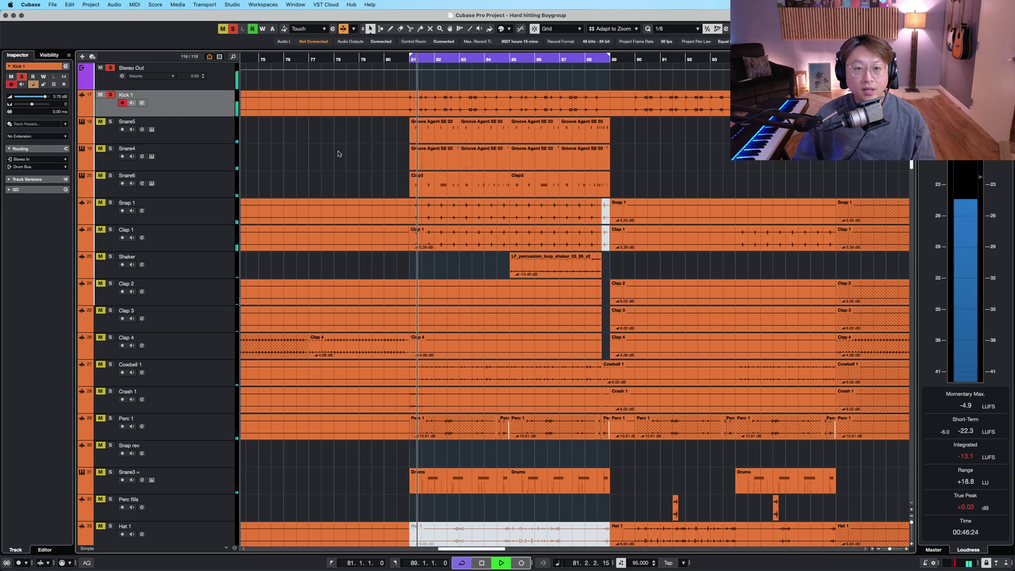
right_click(338, 153)
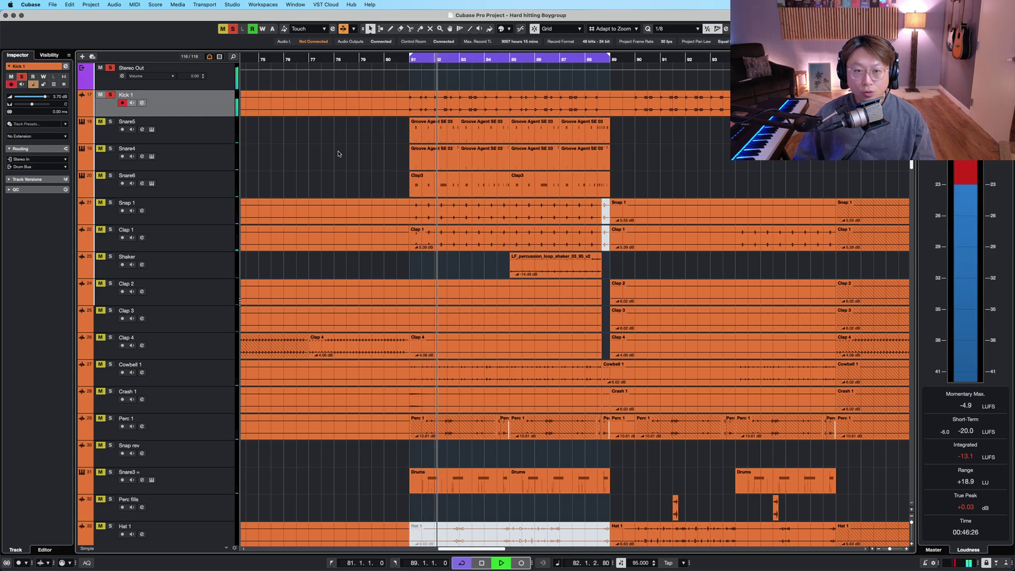
right_click(338, 154)
Add the Snare5, Snare4 and Snare6 tracks to the solo one after another during playback.
left_click(212, 133)
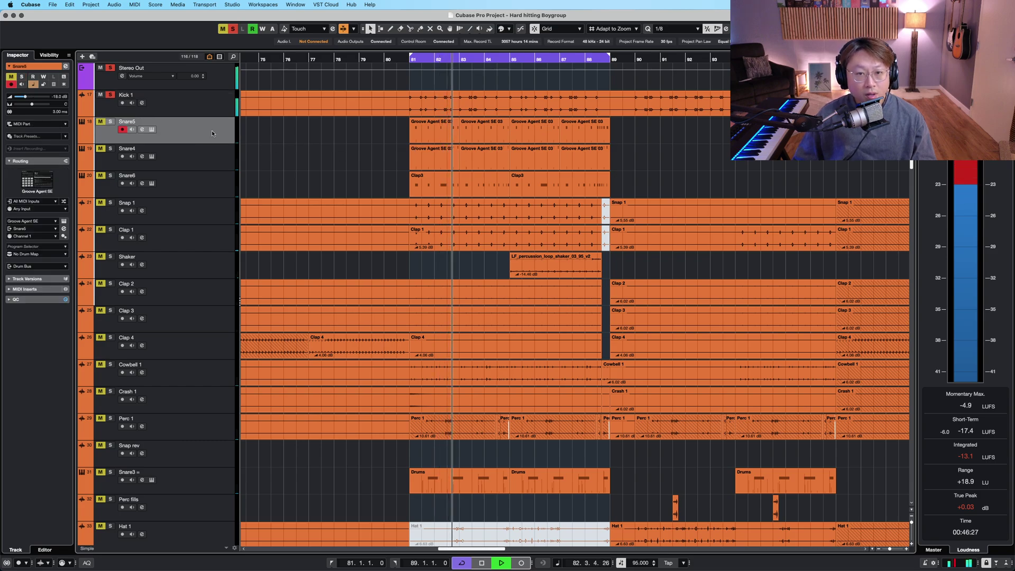
right_click(300, 150)
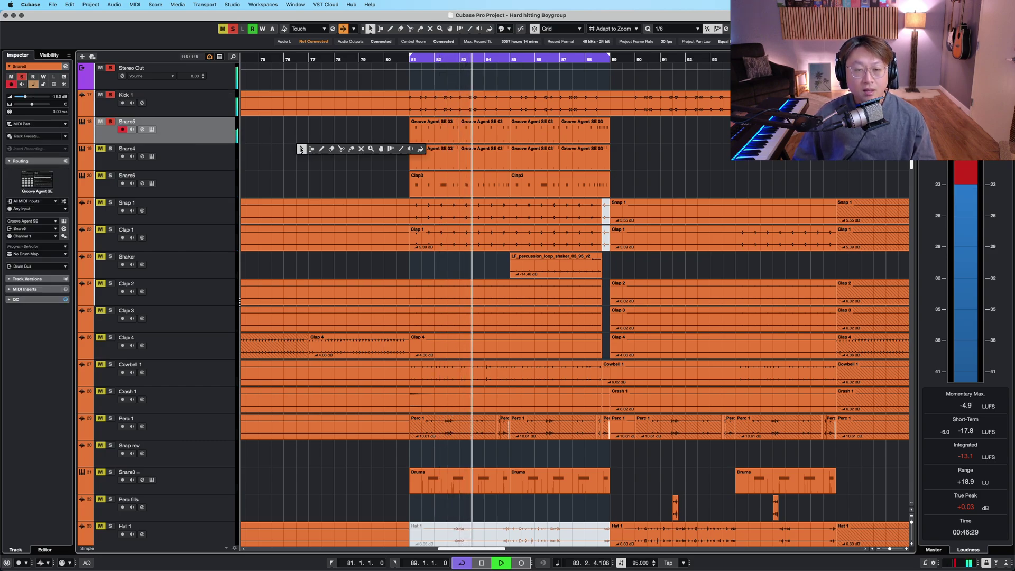
left_click(264, 166)
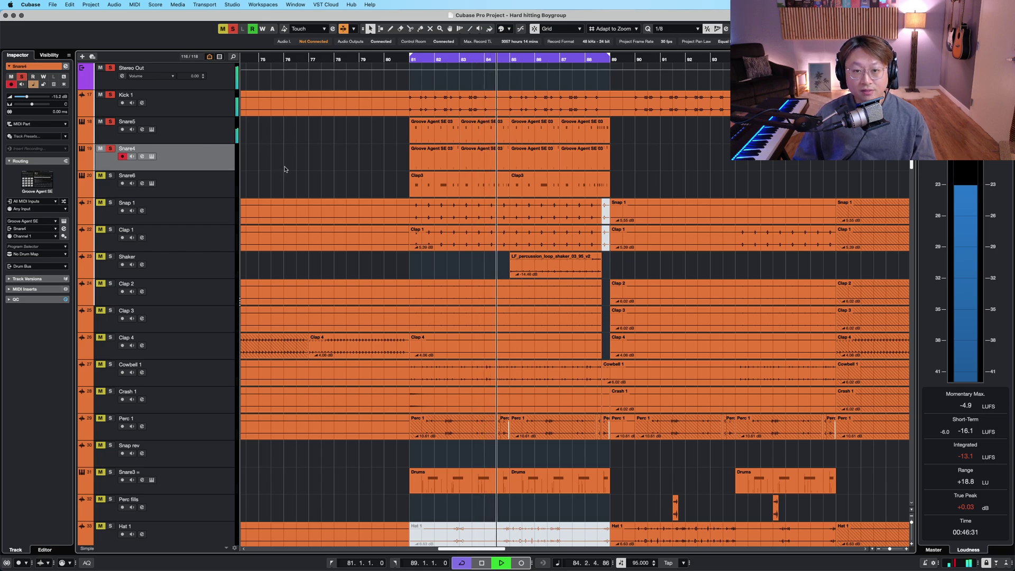
left_click(201, 184)
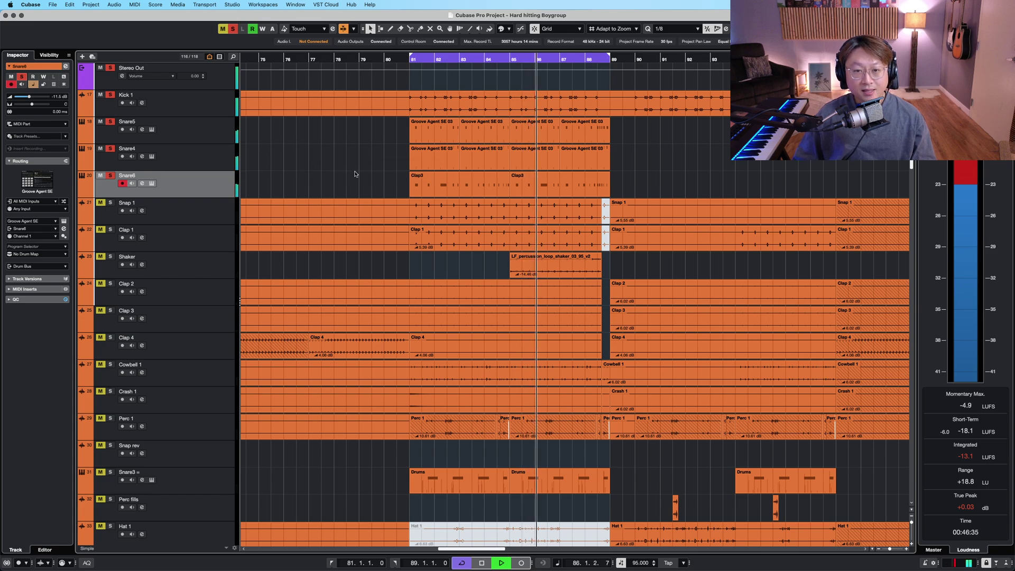
Move the Clap 1 track above Snap 1 and add both tracks to the solo.
left_click(219, 233)
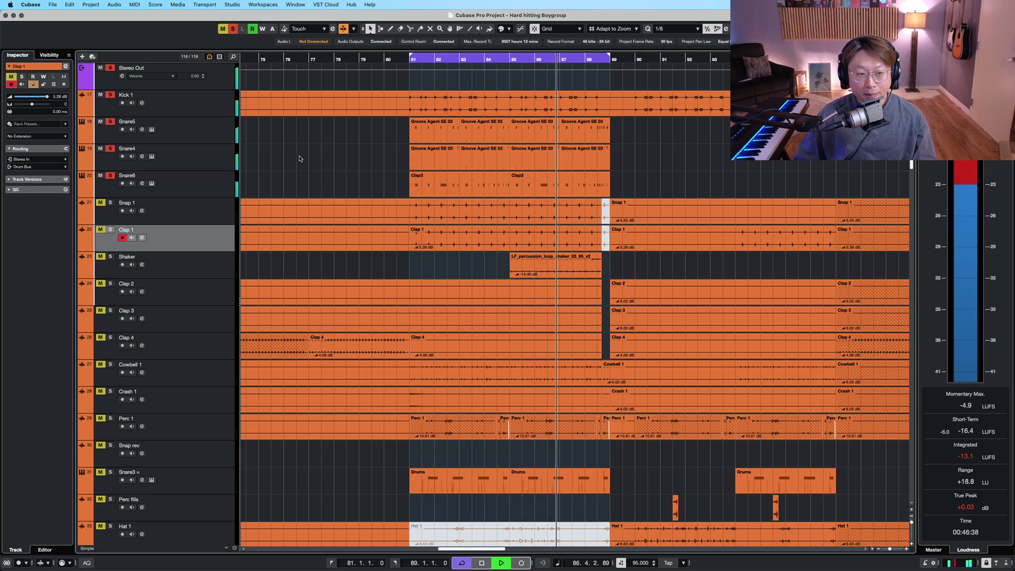
left_click(295, 218)
left_click_drag(185, 243, 185, 207)
right_click(297, 166)
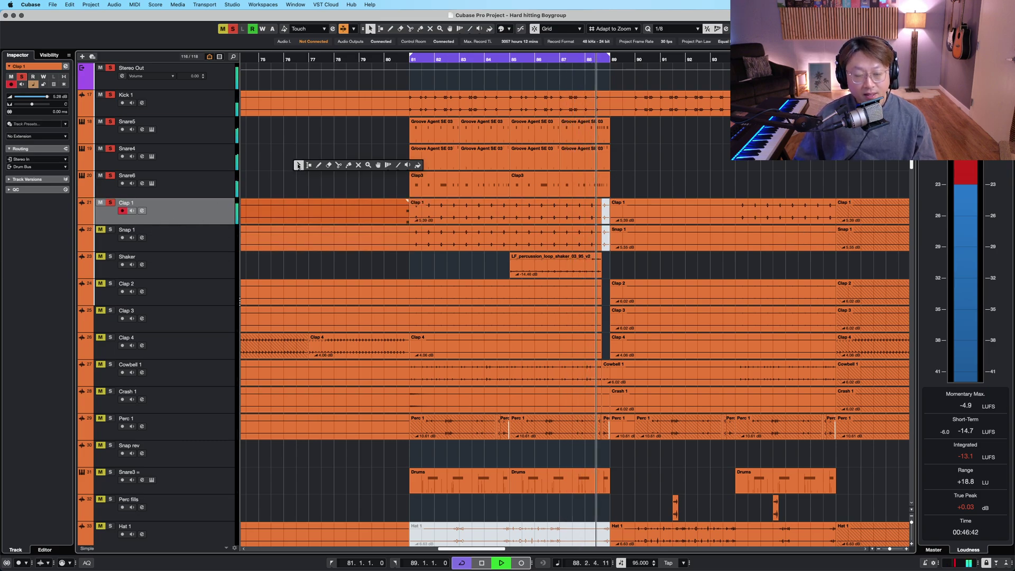
left_click(209, 229)
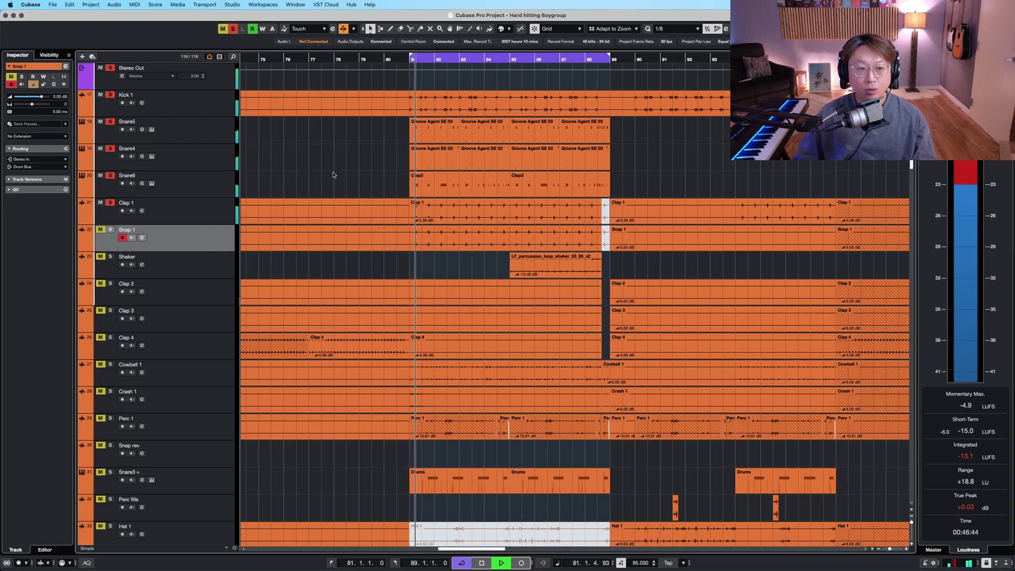
scroll(332, 176, "down", 1)
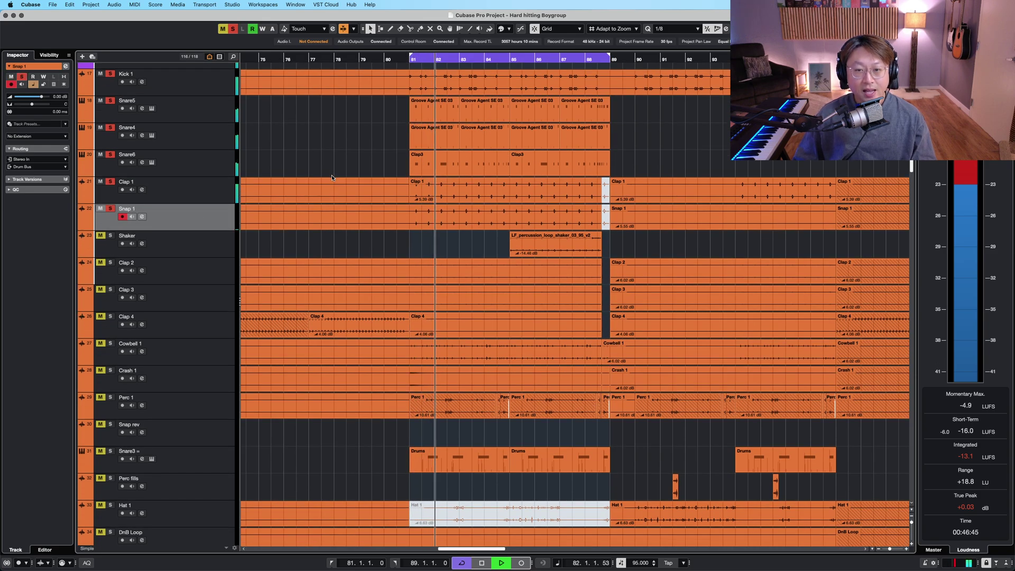
Add the Hats chorus track to the solo and play briefly from bar 81.
key("Down")
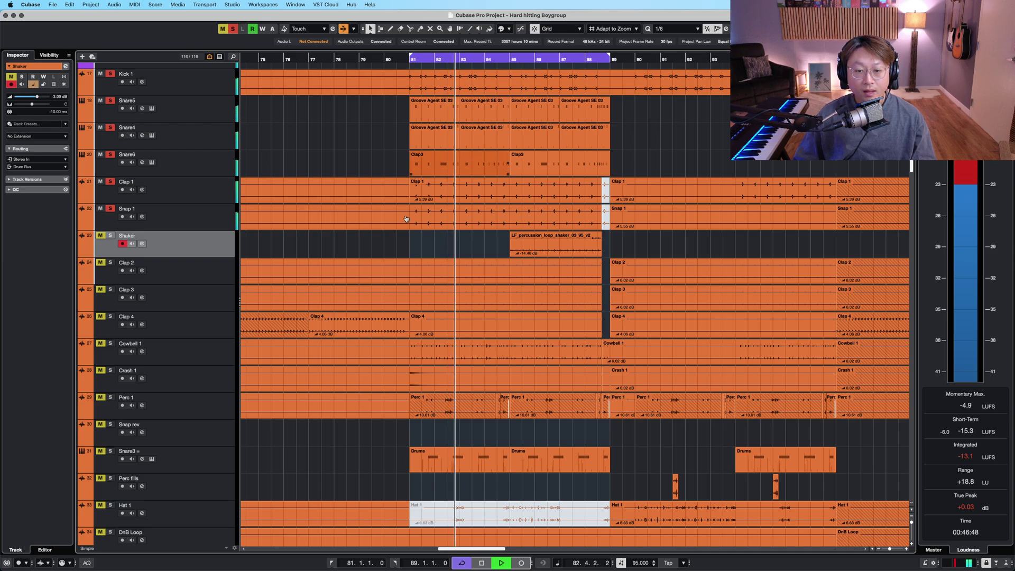
scroll(372, 234, "down", 5)
left_click(213, 248)
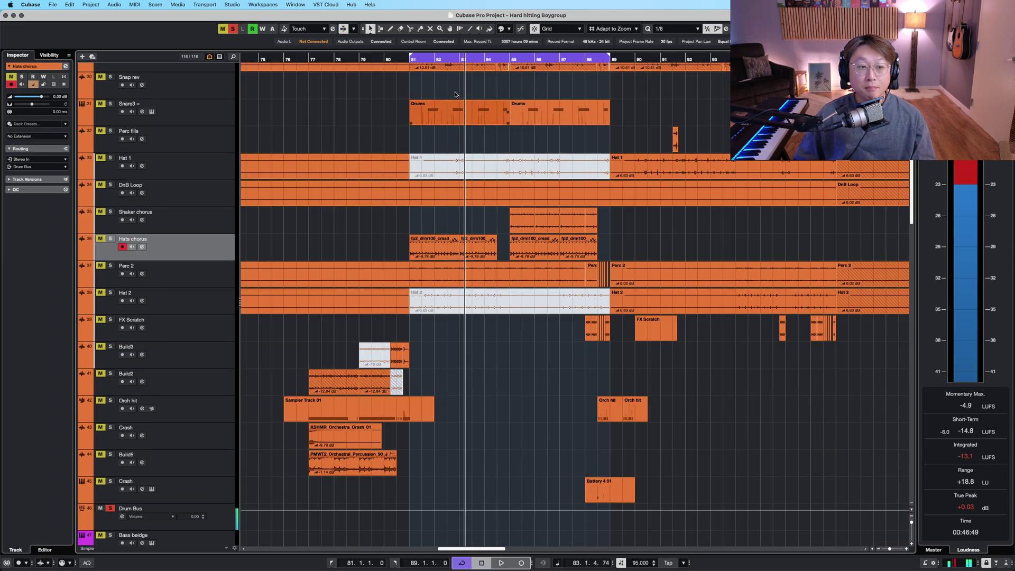
key("s")
key("space")
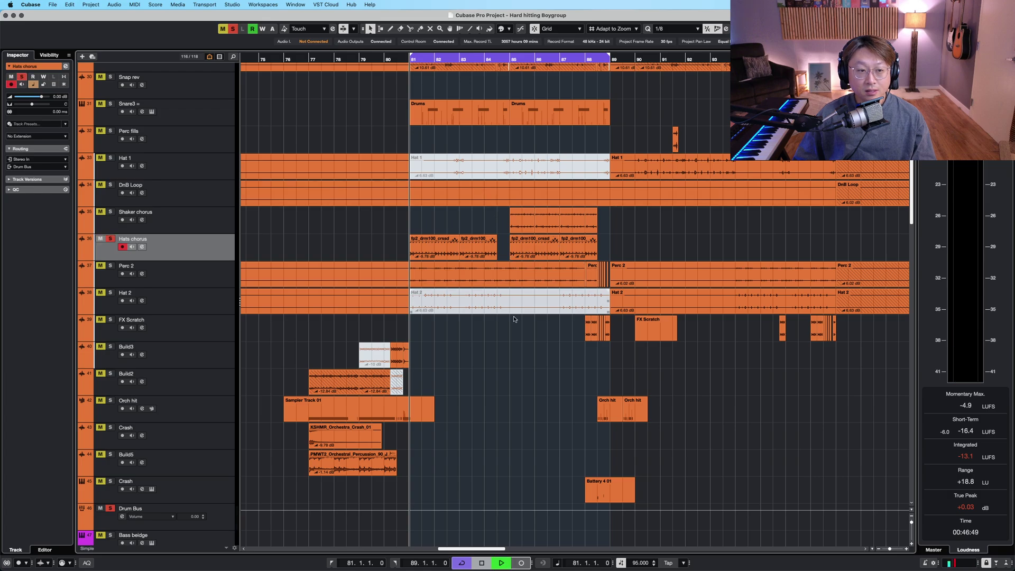
scroll(515, 318, "down", 1)
scroll(516, 318, "down", 3)
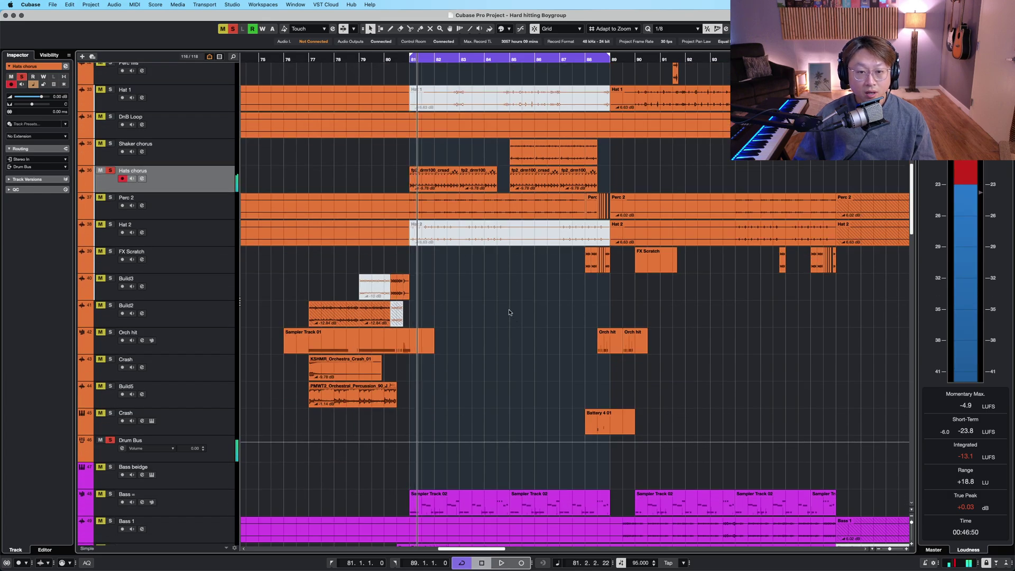
Turn off the solo on Hats chorus, solo Cowbell 1 instead, and play from bar 81.
scroll(421, 274, "up", 10)
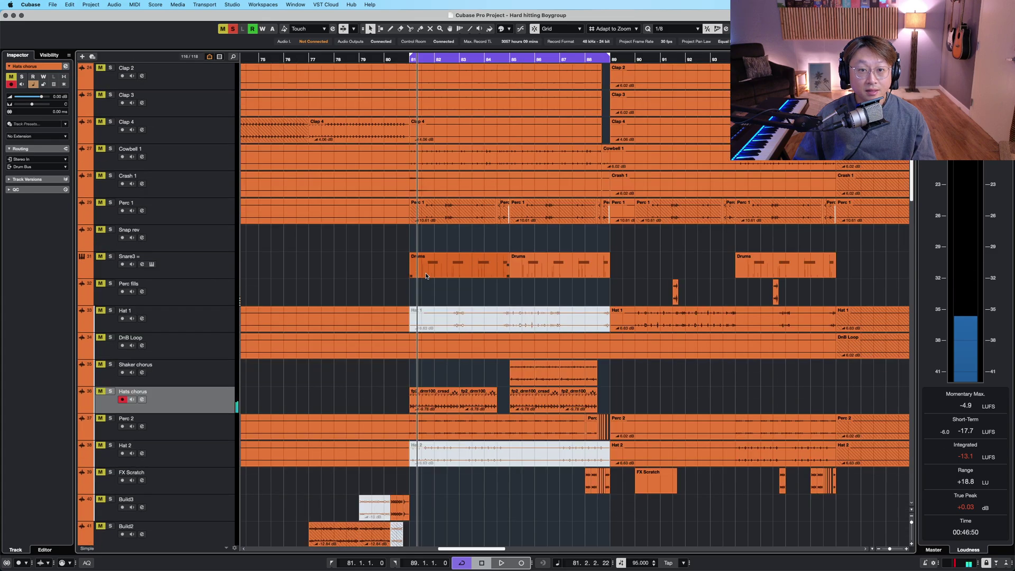
left_click(210, 165)
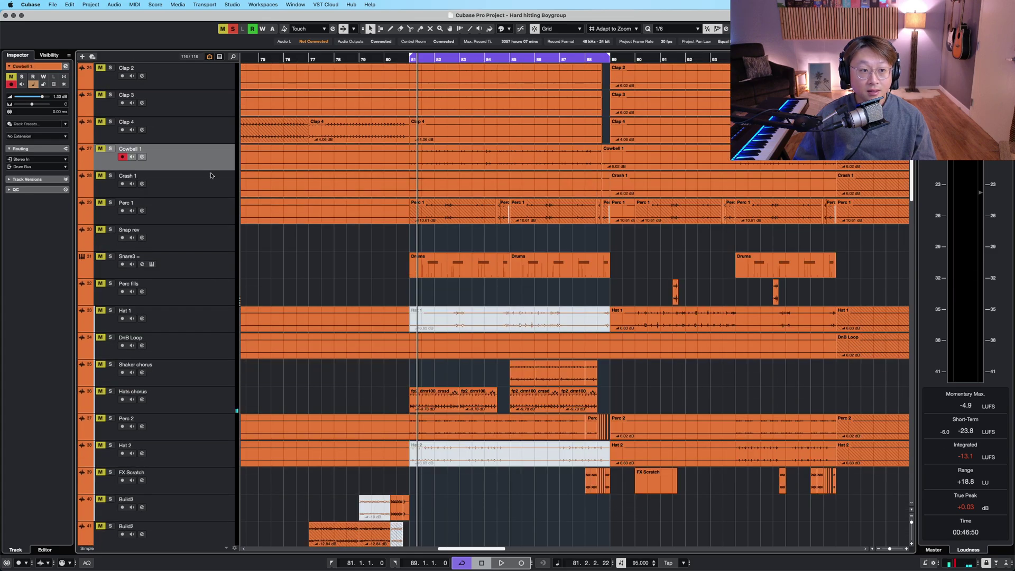
key("s")
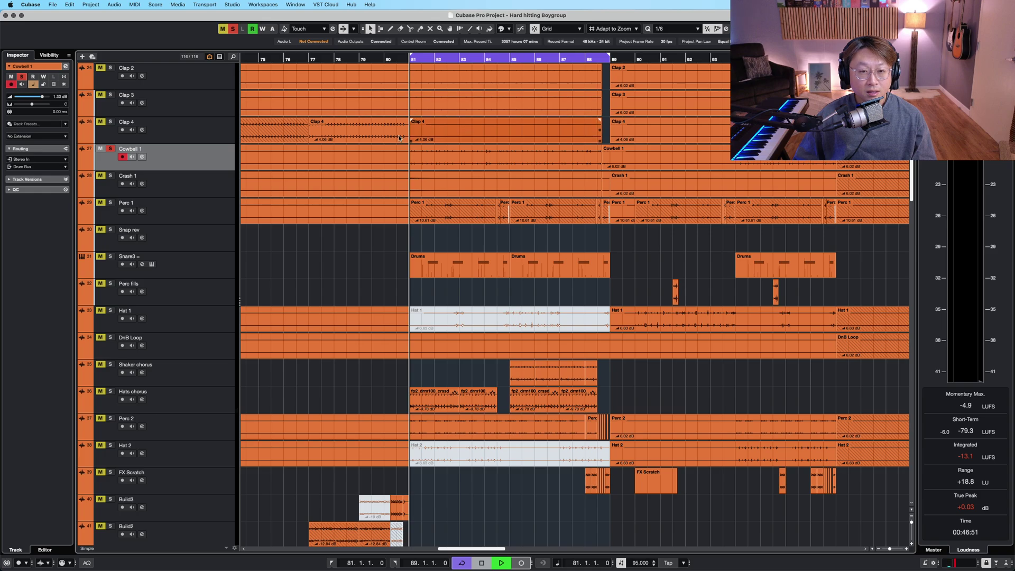
Start playback from bar 81 and add the Perc 2 track to the solo.
key("space")
scroll(253, 222, "up", 5)
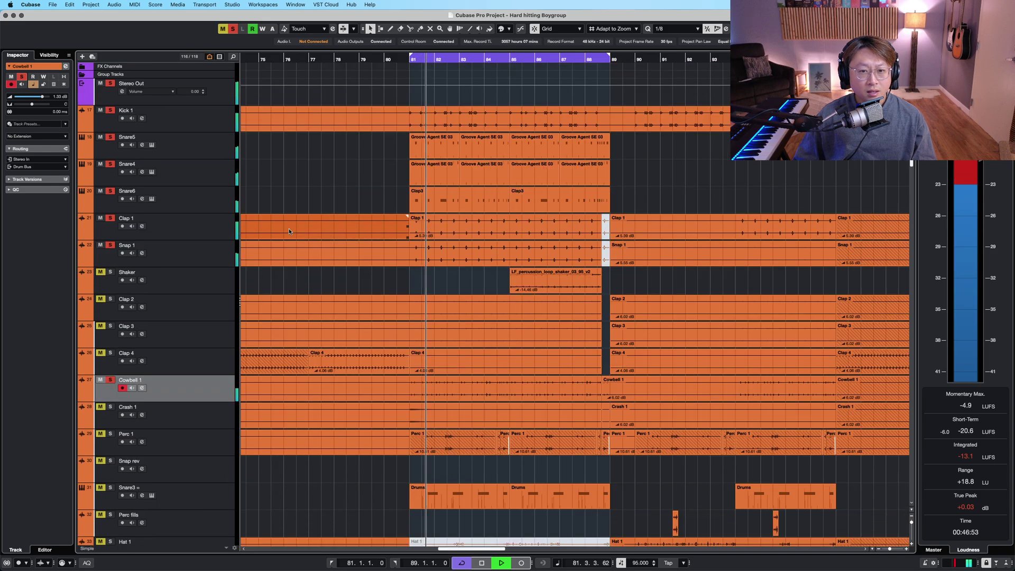
scroll(288, 229, "down", 5)
scroll(338, 275, "down", 5)
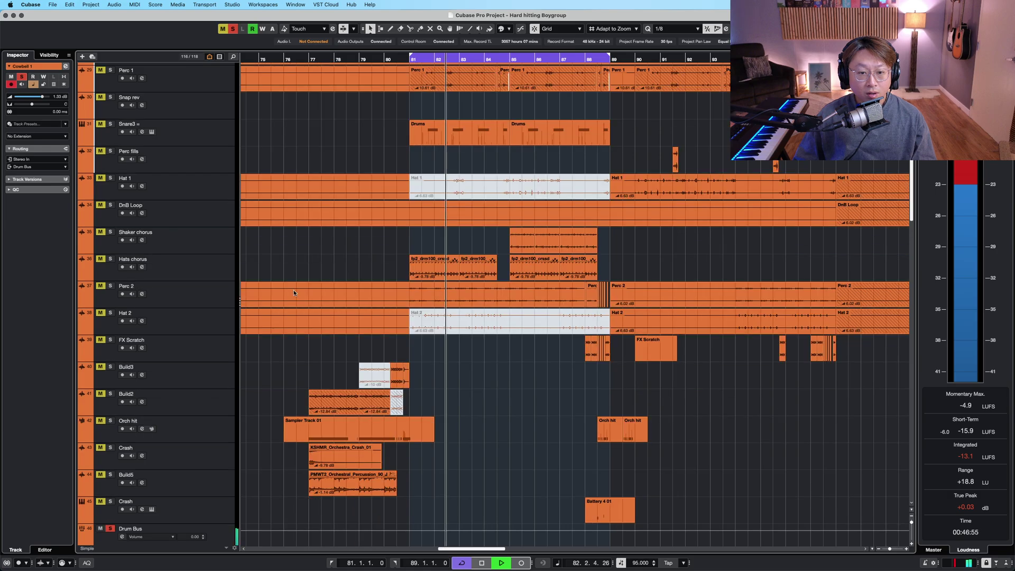
left_click(274, 285)
key("s")
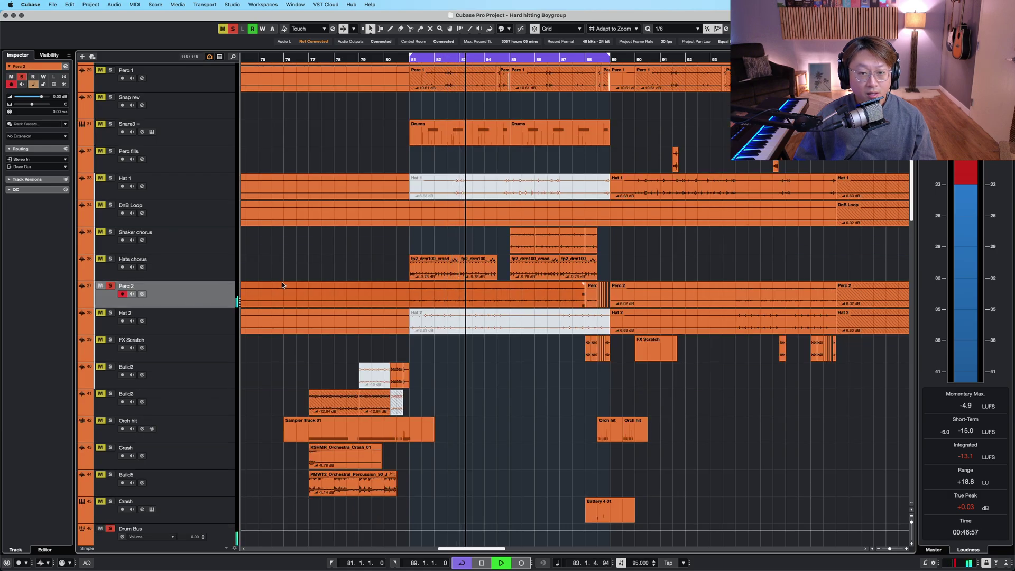
Examine the Perc 2 waveform up close against the neighbouring hat parts while the chorus loop plays.
scroll(282, 281, "up", 2)
scroll(323, 267, "up", 4)
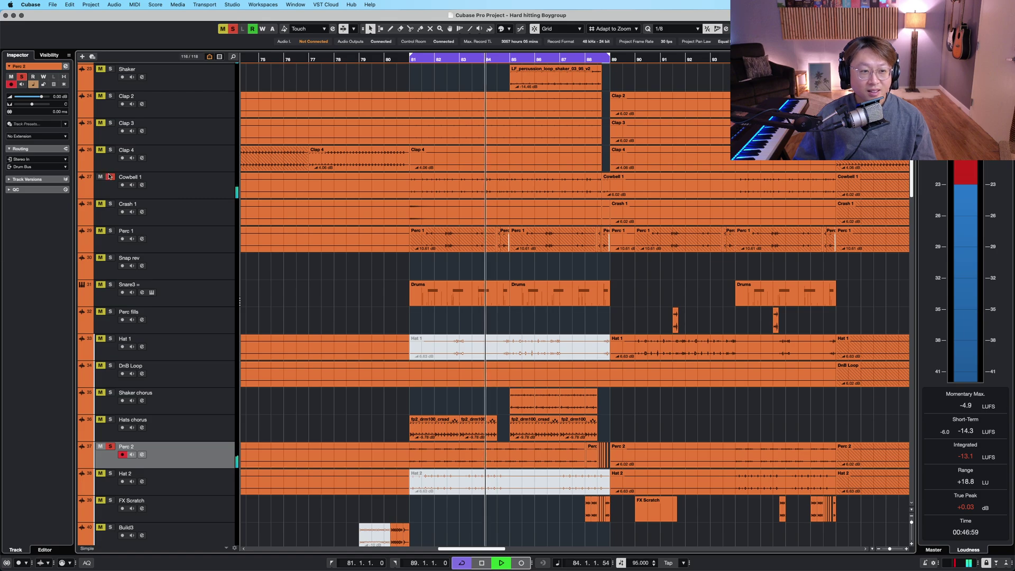
scroll(567, 206, "down", 3)
scroll(567, 206, "up", 3)
scroll(567, 206, "up", 4)
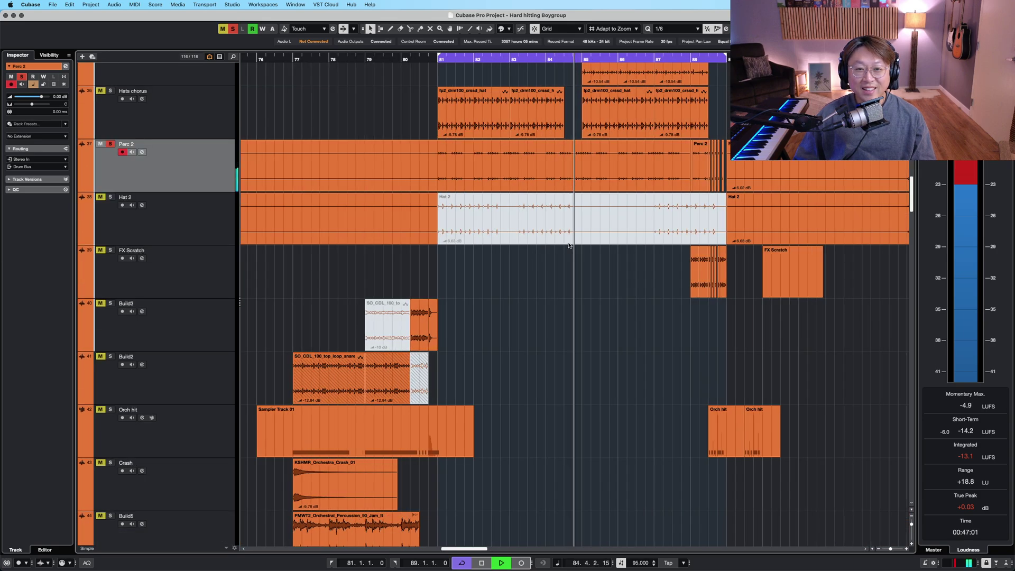
scroll(567, 206, "up", 5)
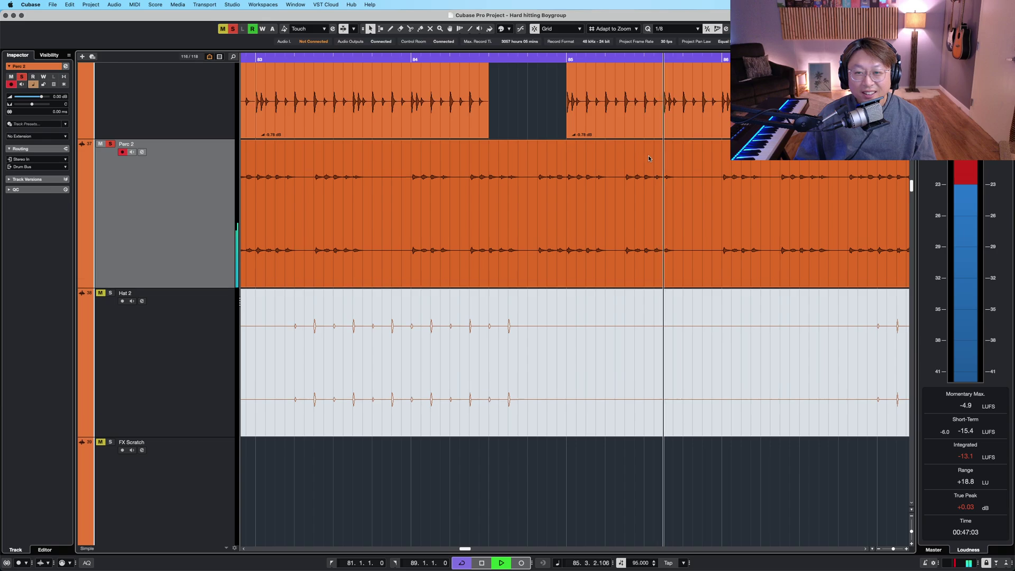
scroll(678, 164, "down", 3)
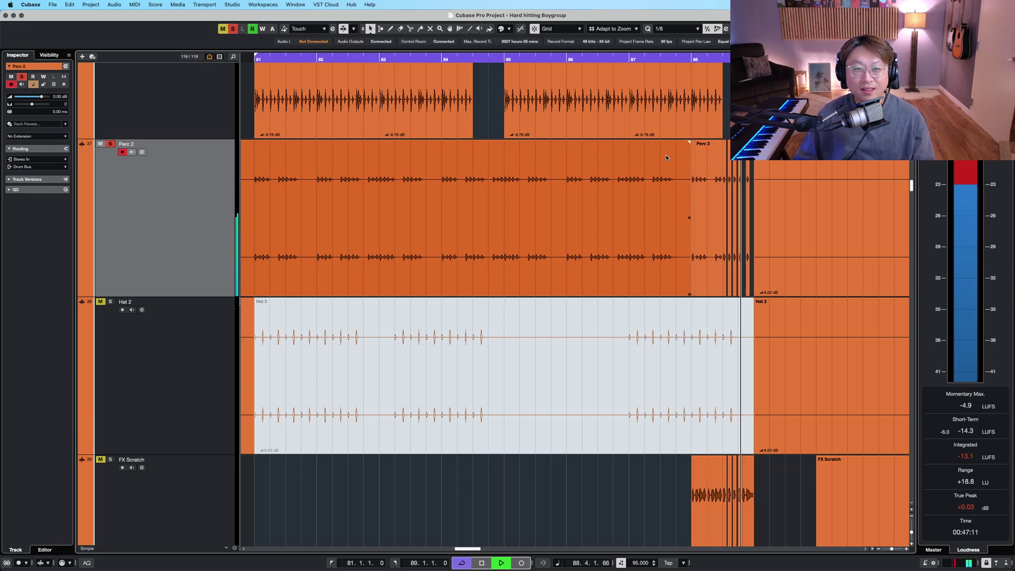
scroll(772, 169, "up", 3)
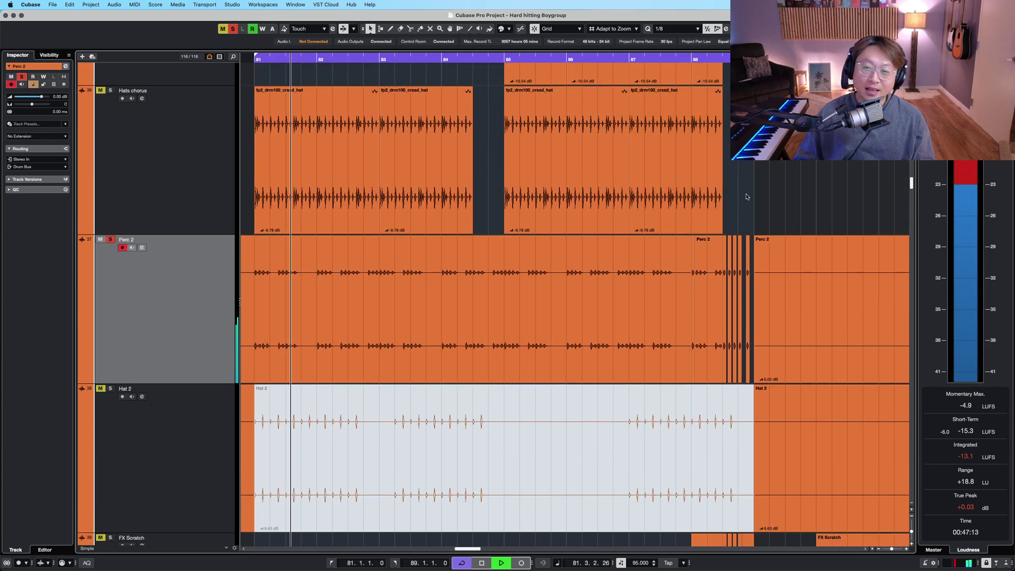
Add the Hats chorus and Shaker chorus tracks to the solo and continue playback from bar 85.
scroll(772, 170, "down", 2)
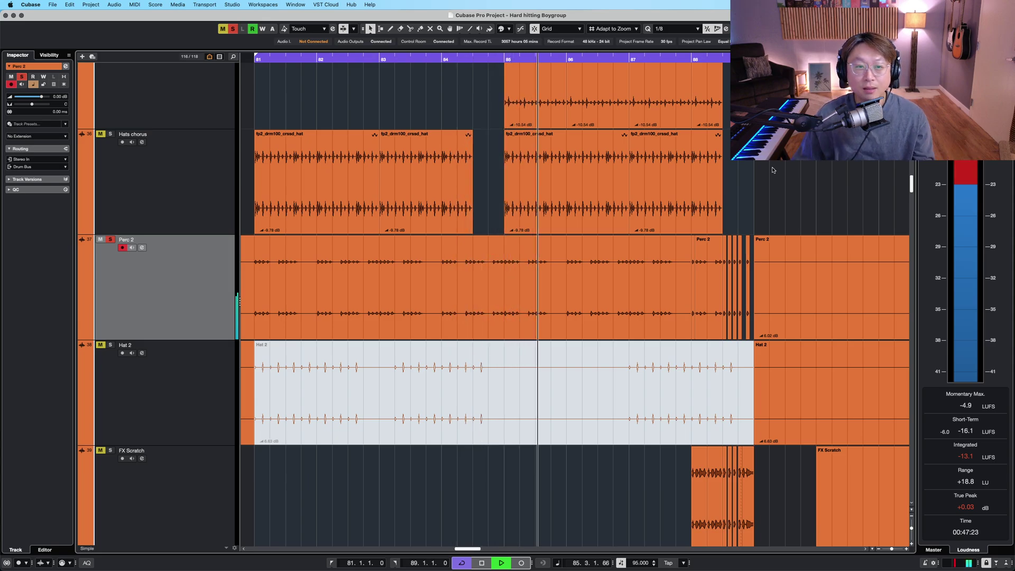
left_click(327, 180)
scroll(369, 161, "up", 2)
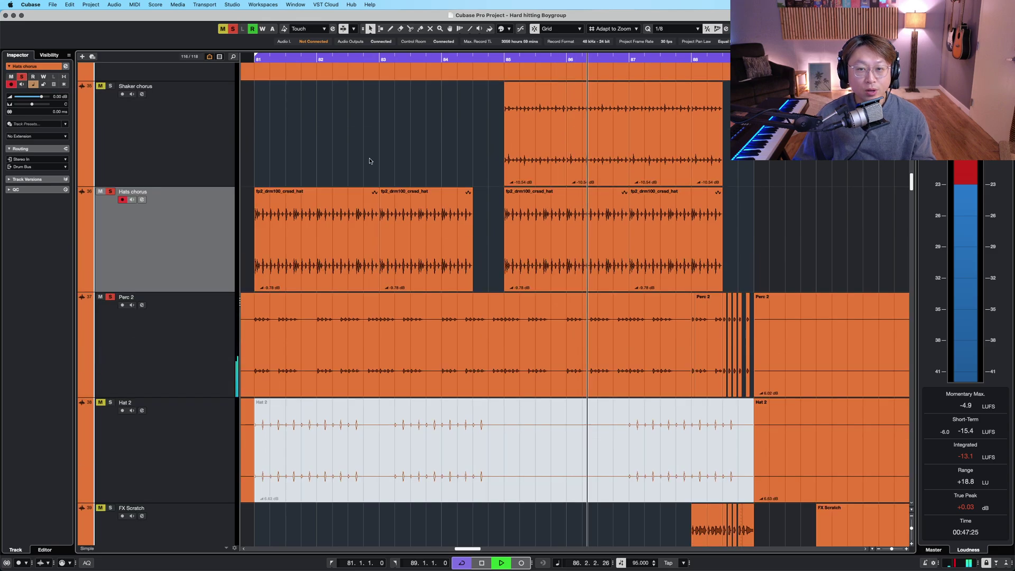
scroll(370, 161, "up", 2)
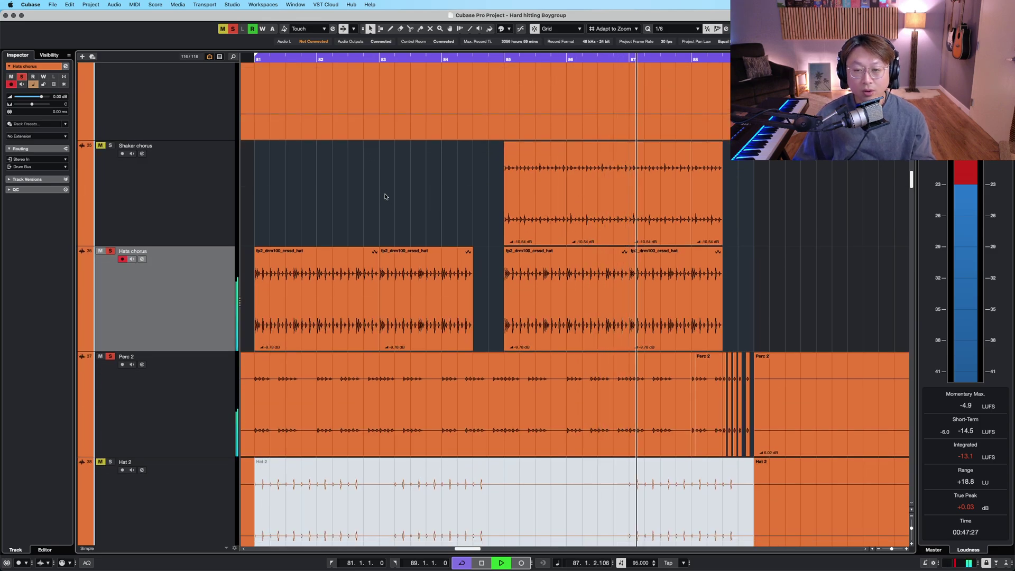
scroll(385, 206, "up", 1)
left_click(224, 209)
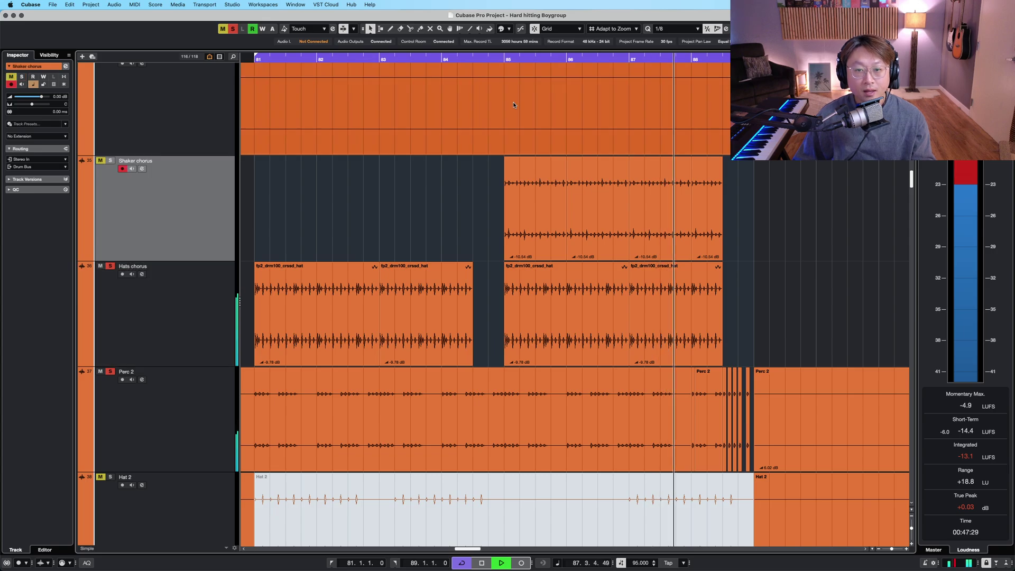
left_click(504, 59)
Add the Snare3 and Perc 1 tracks to the solo during playback.
scroll(434, 153, "up", 15)
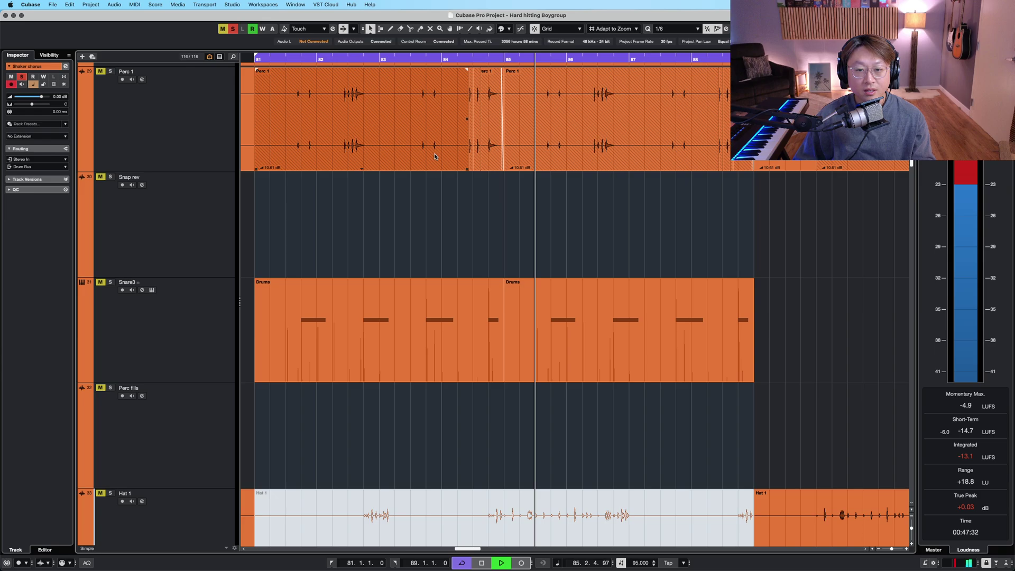
left_click(215, 333)
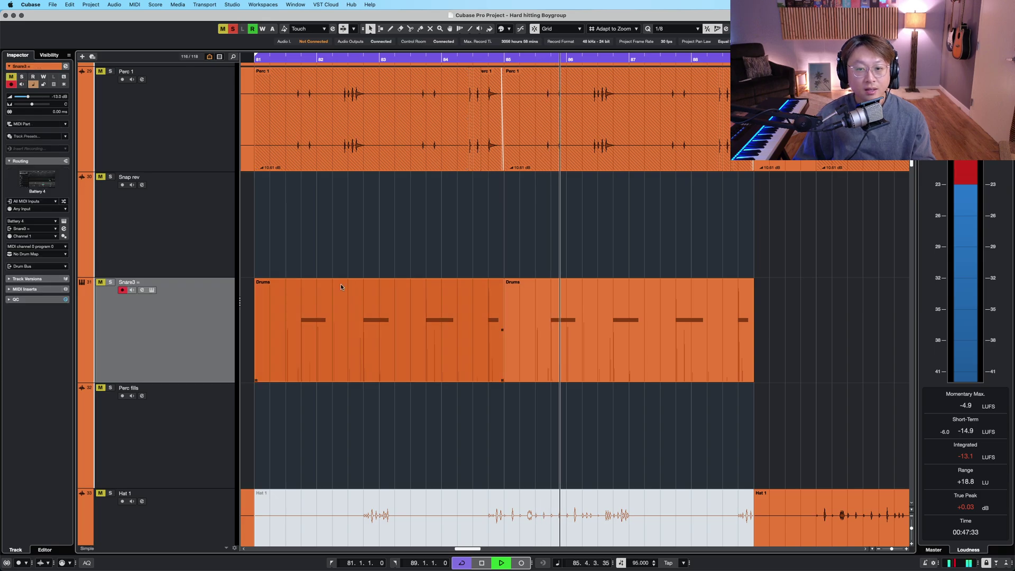
scroll(599, 239, "up", 1)
scroll(600, 238, "up", 3)
left_click(599, 235)
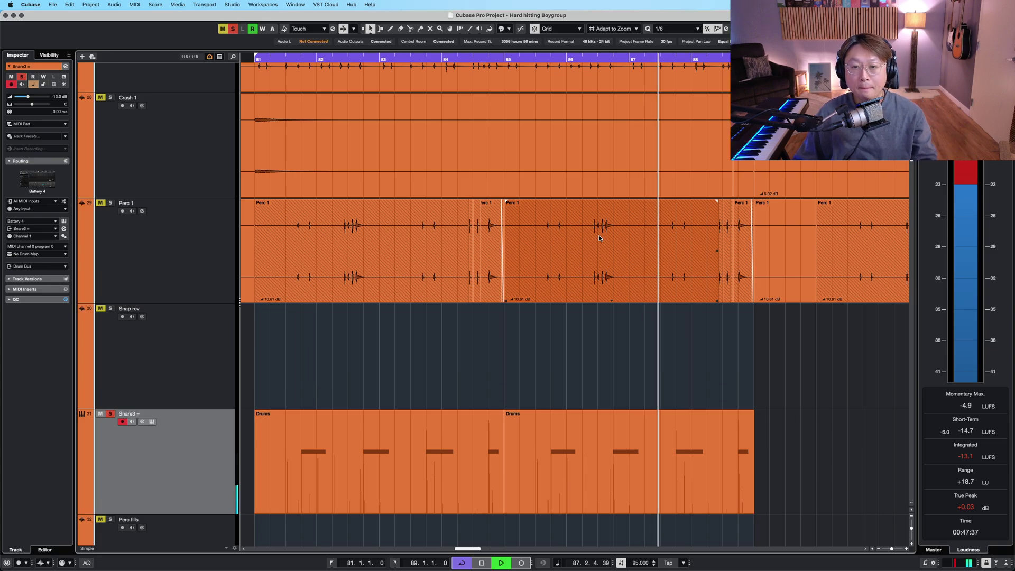
left_click(182, 265)
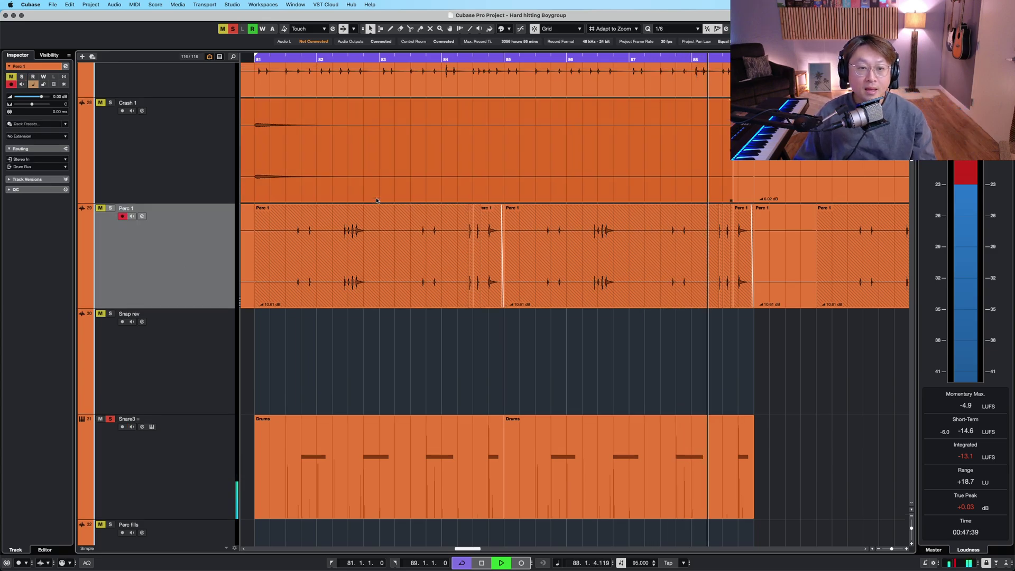
Add the Clap 3 and Clap 2 tracks above Cowbell 1 to the solo during playback.
scroll(356, 212, "up", 3)
left_click(355, 202)
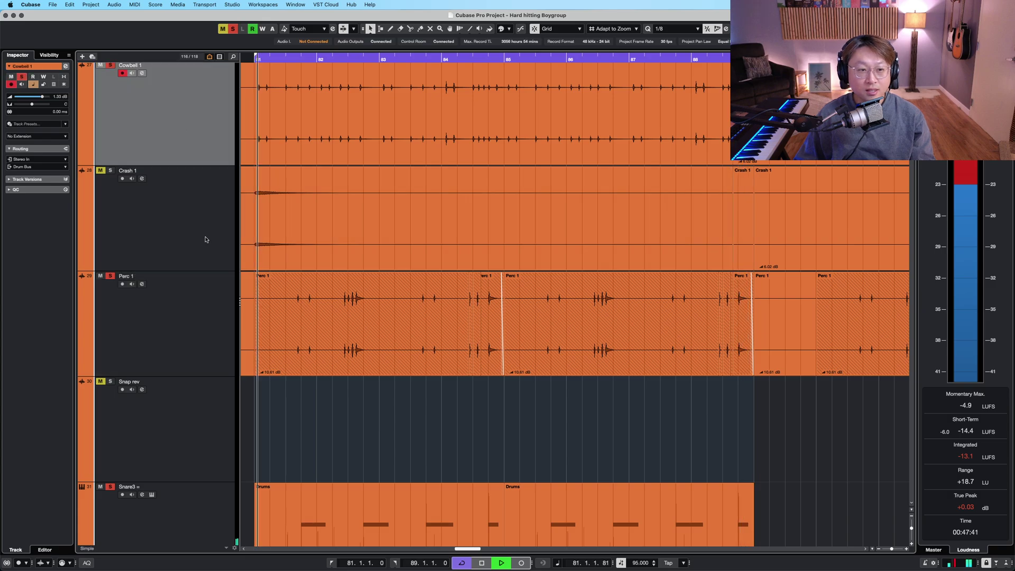
left_click(386, 246)
scroll(386, 245, "up", 3)
key("Up")
key("Up")
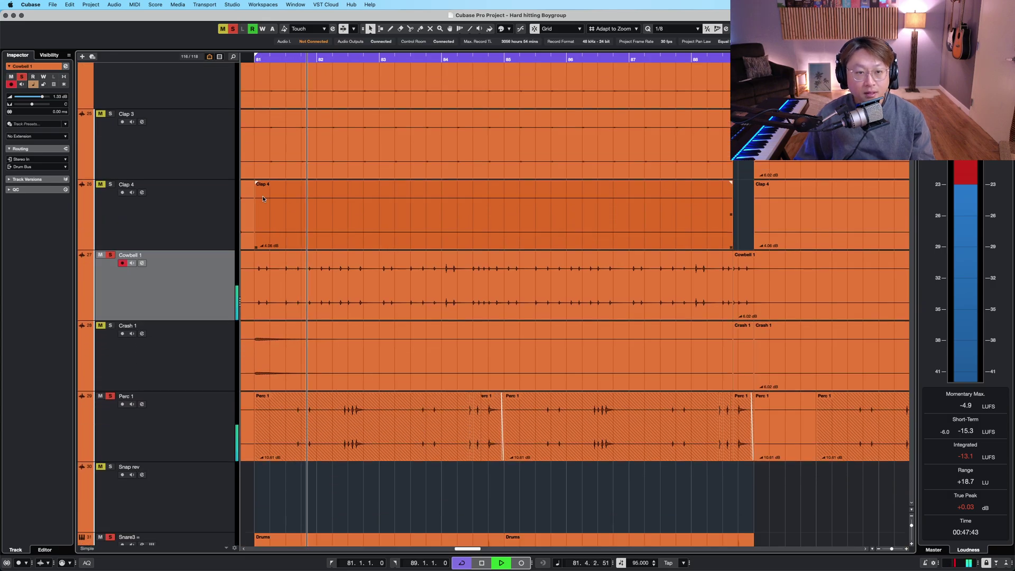
key("s")
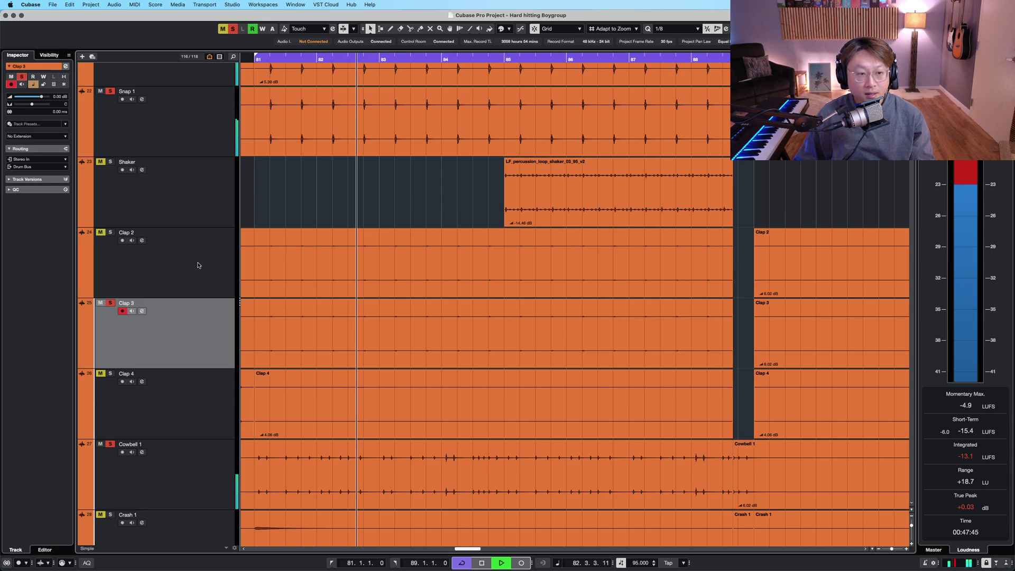
key("Up")
key("s")
scroll(402, 202, "up", 1)
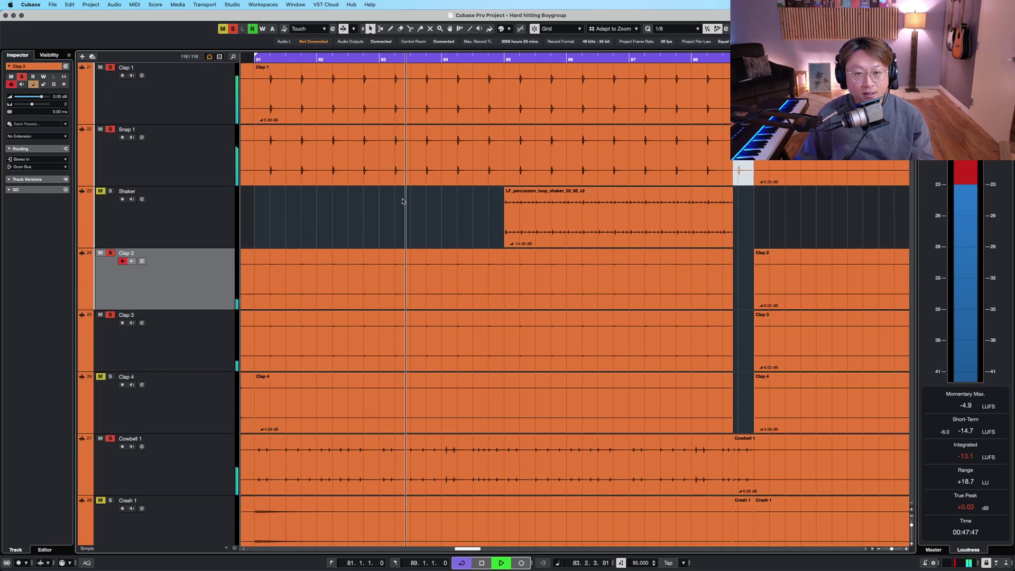
Move the Bass 1.2 track directly below the Bass sampler track and add both, plus Brass 2, to the solo.
scroll(402, 202, "up", 5)
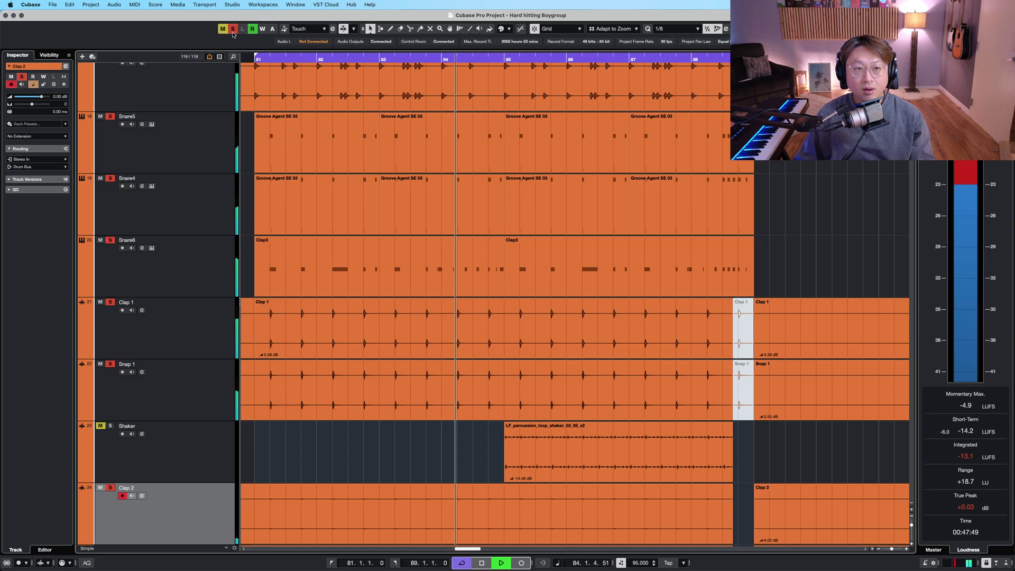
scroll(357, 313, "down", 20)
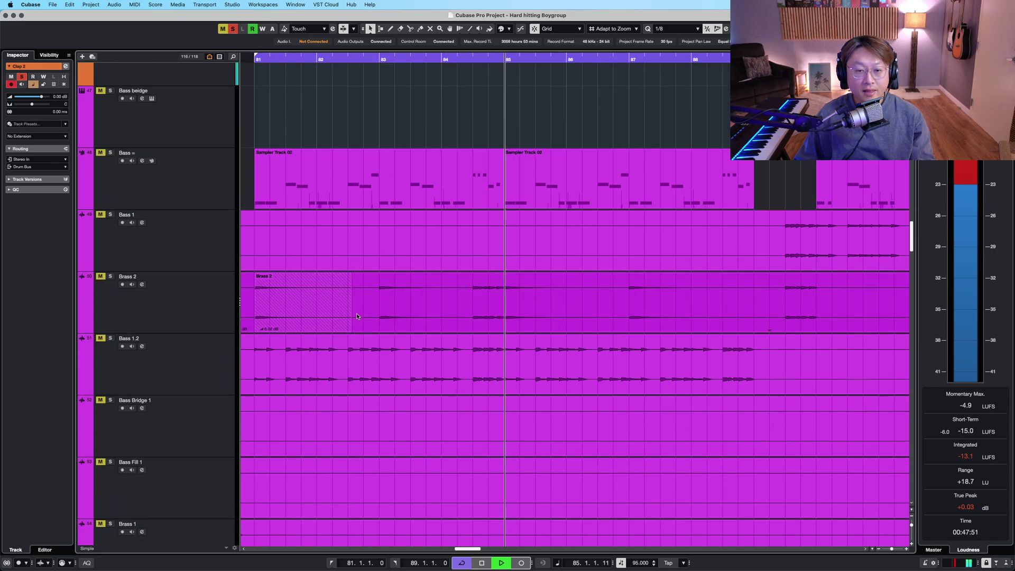
scroll(357, 316, "down", 1)
left_click(212, 200)
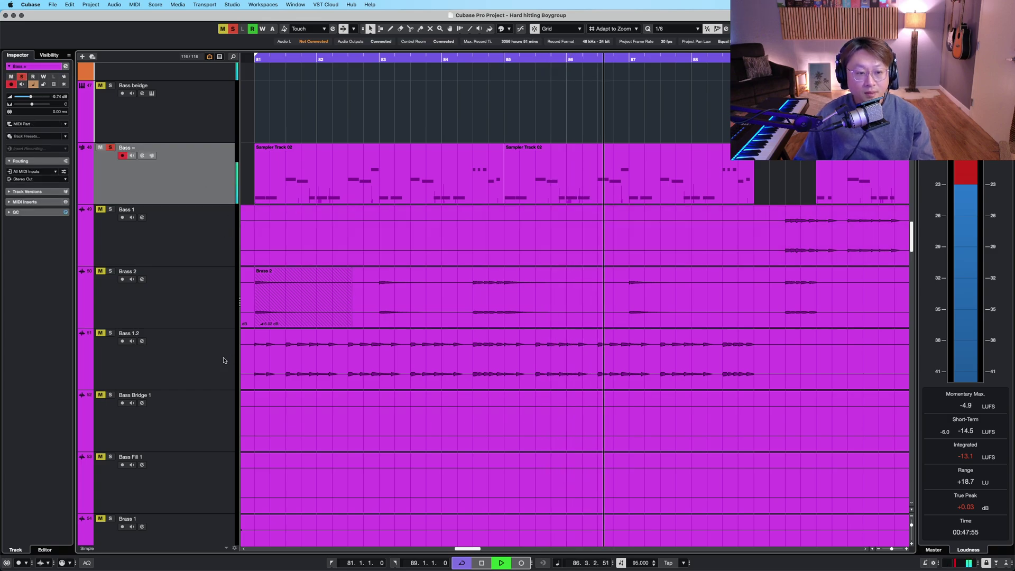
left_click_drag(214, 365, 246, 200)
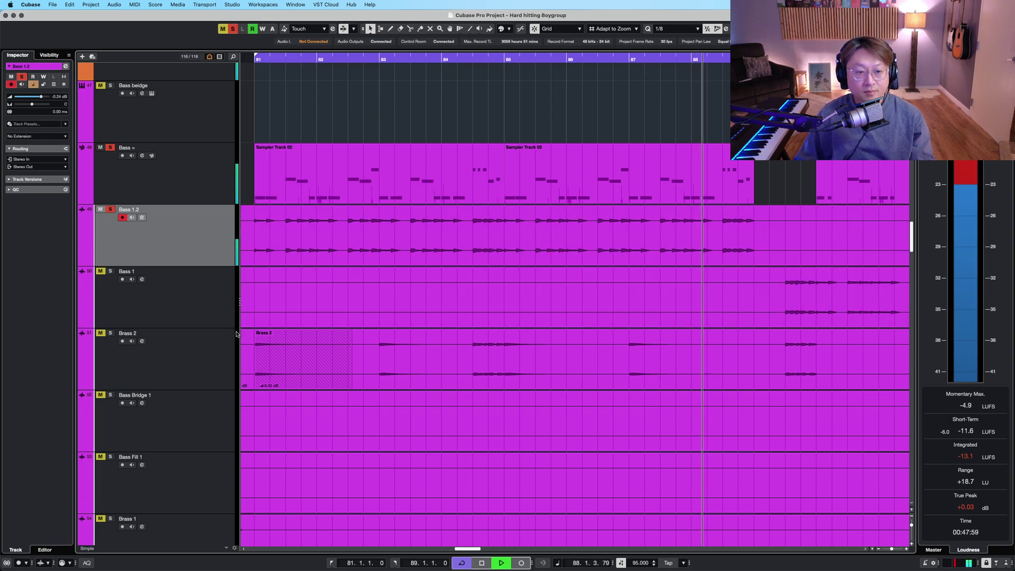
left_click(184, 369)
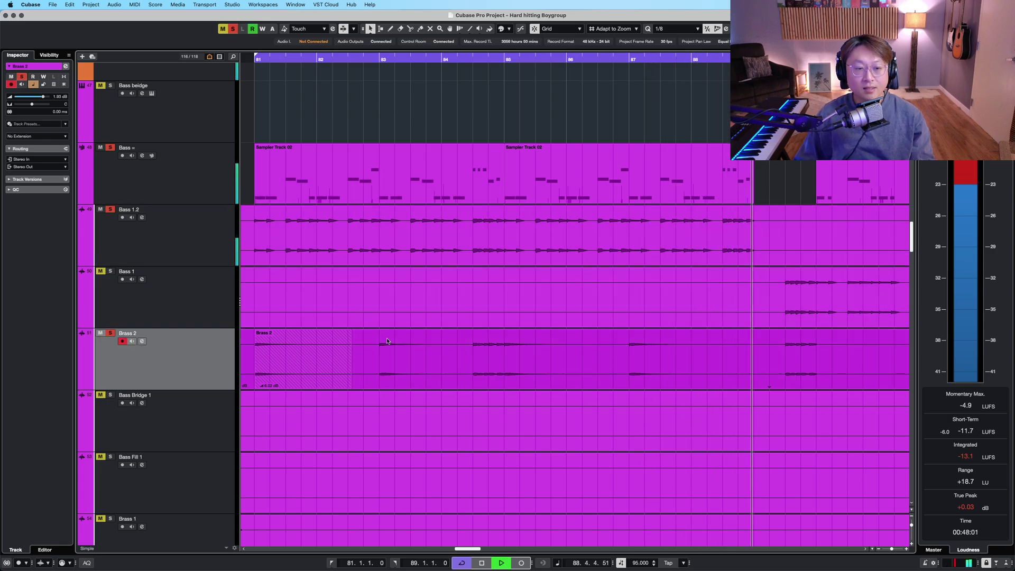
Add the Lead 1 track from the blue synth group to the solo.
scroll(388, 354, "down", 1)
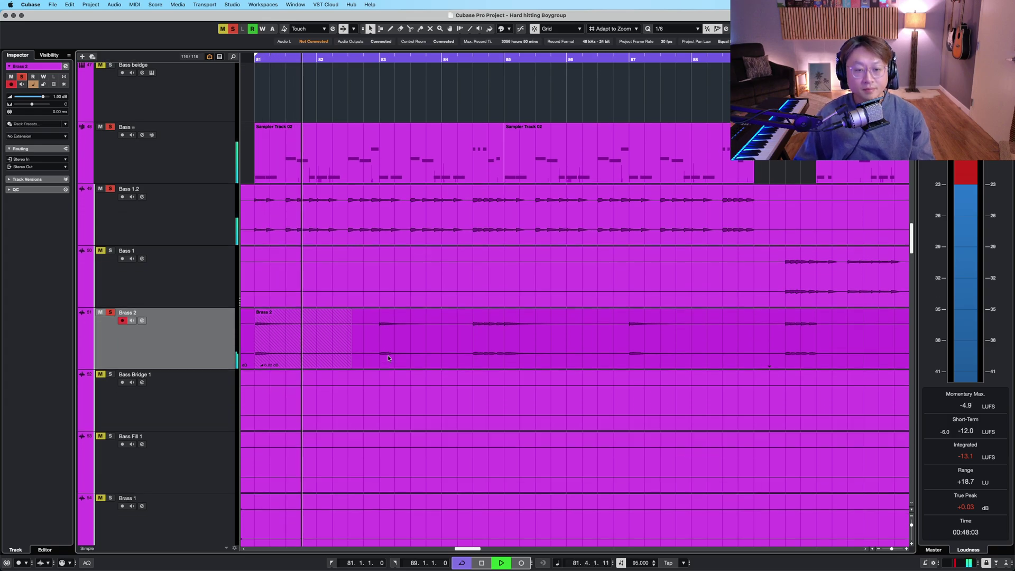
scroll(388, 358, "down", 2)
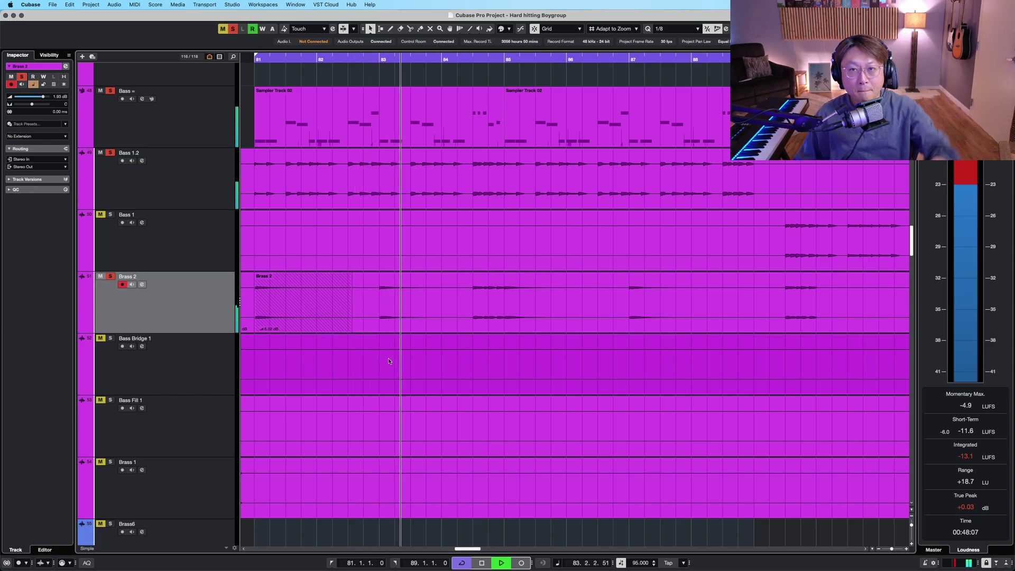
scroll(388, 358, "down", 15)
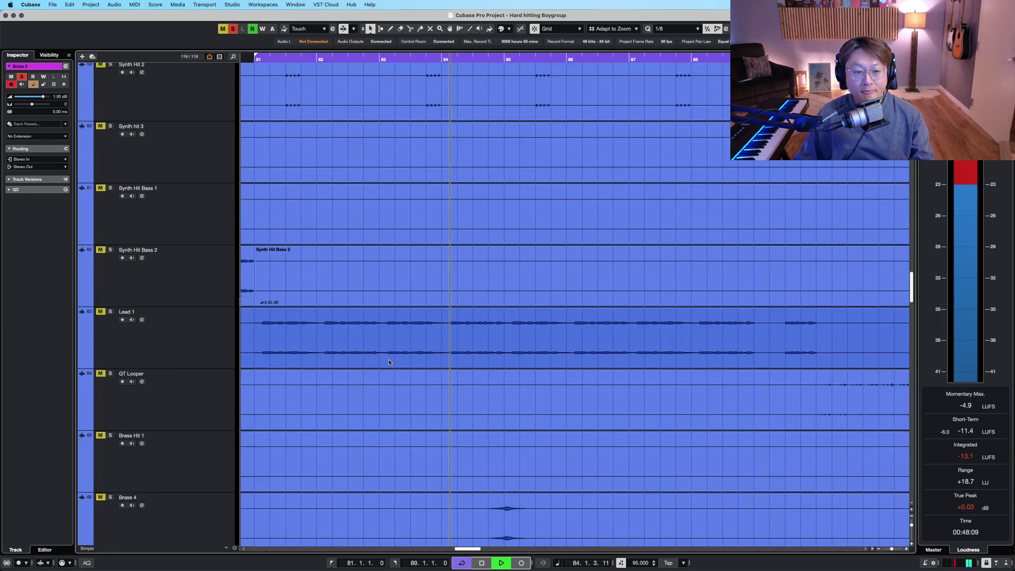
left_click(195, 286)
Add the VFX 2 and VFX 3 tracks to the solo and restart playback from bar 85.
scroll(391, 316, "down", 10)
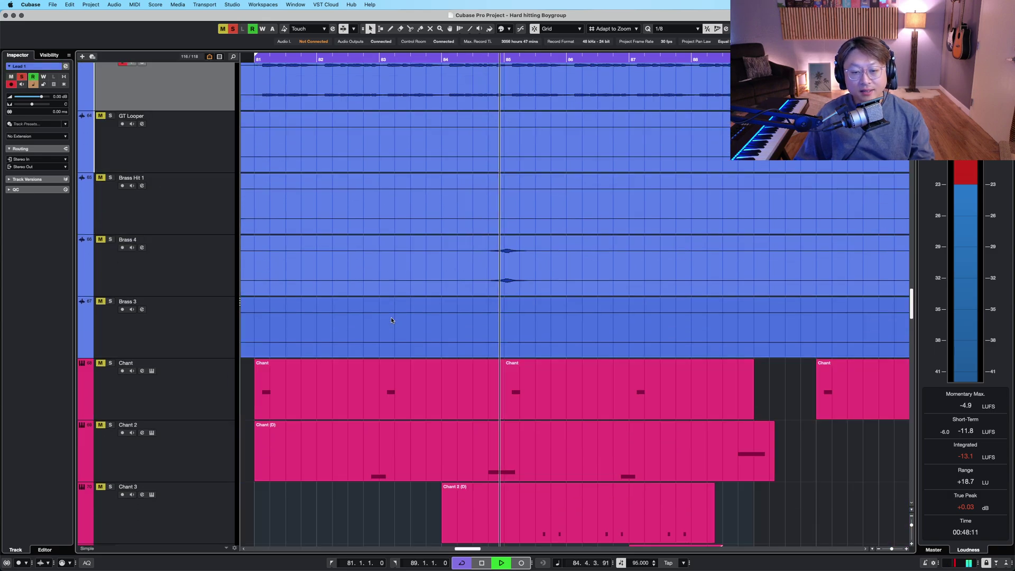
scroll(391, 320, "down", 6)
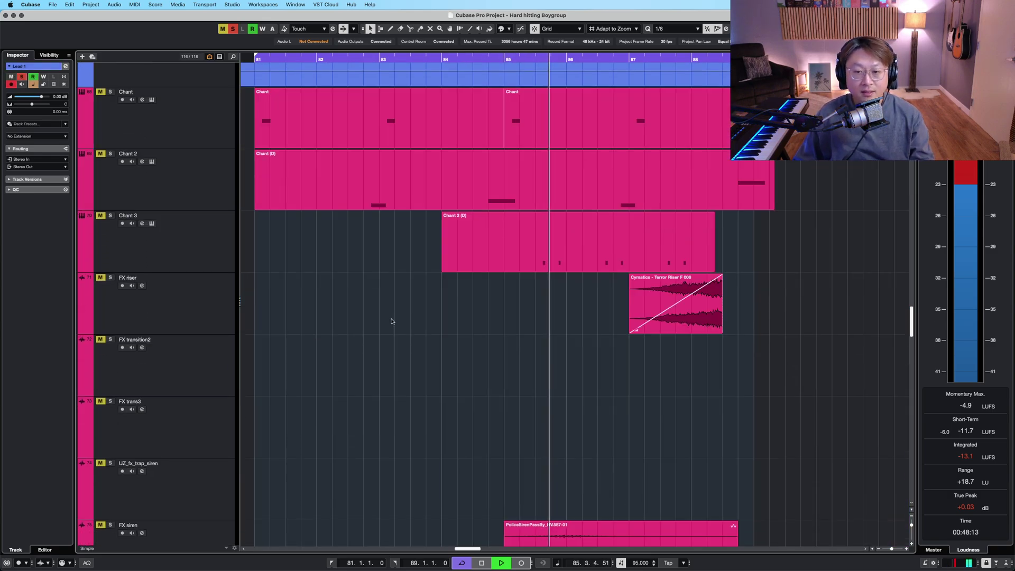
scroll(391, 321, "down", 15)
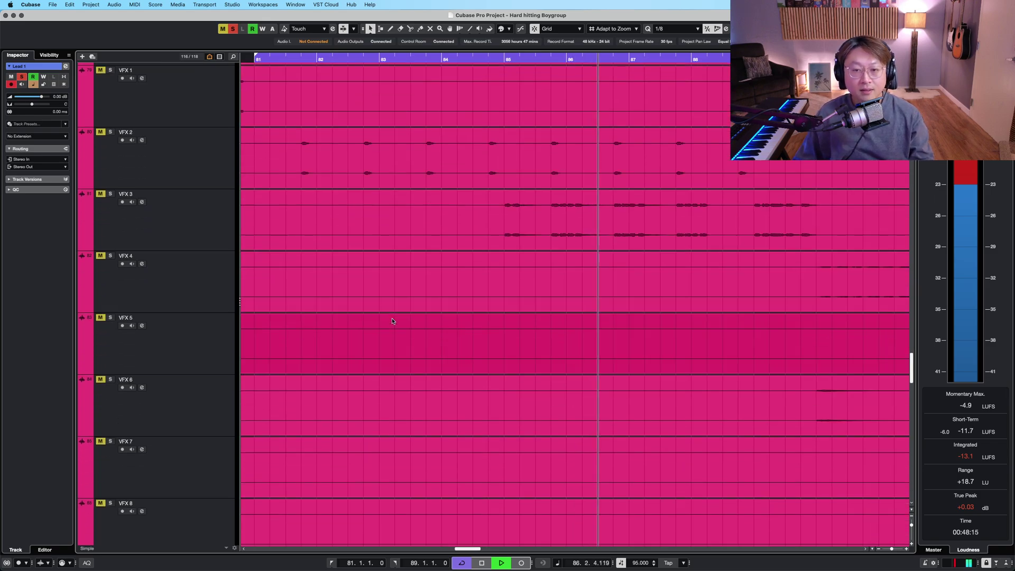
left_click(156, 158)
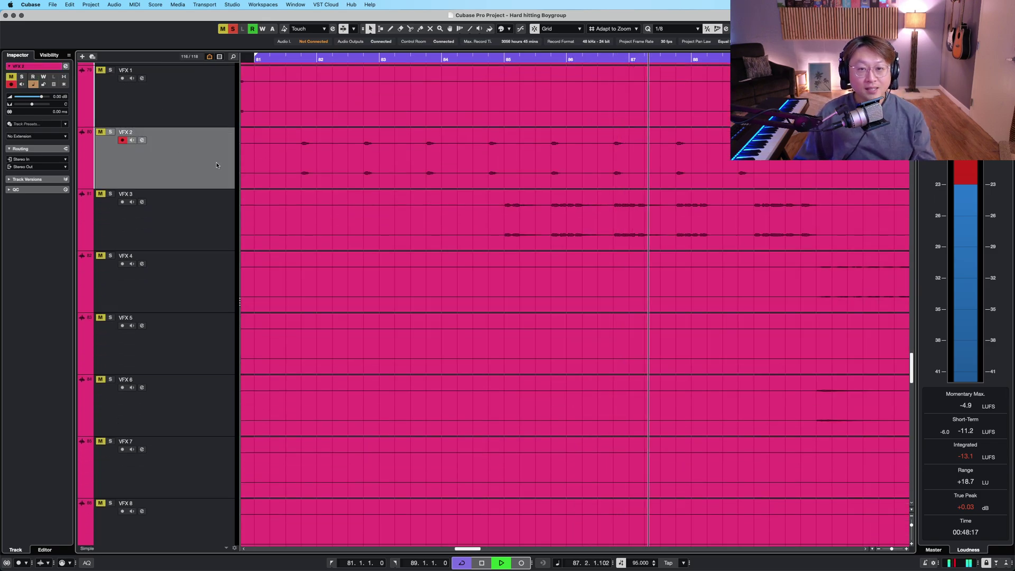
left_click(279, 228)
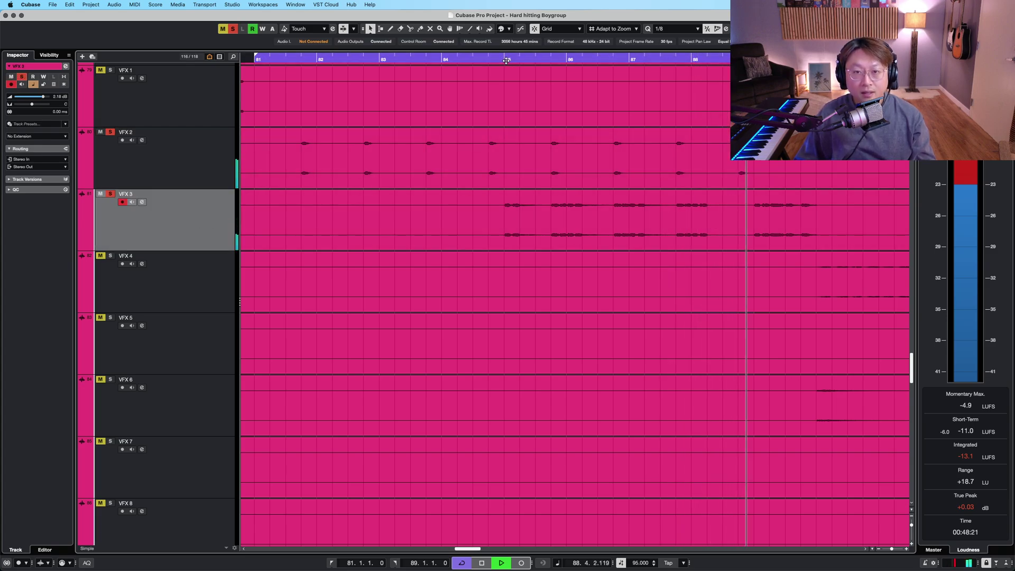
key("space")
scroll(513, 169, "down", 1)
key("space")
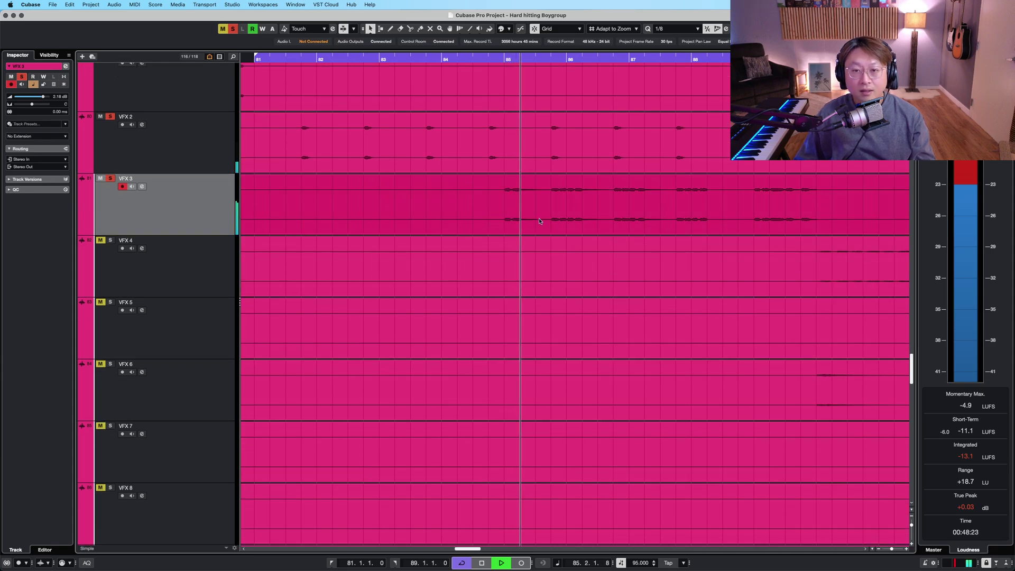
scroll(539, 219, "down", 10)
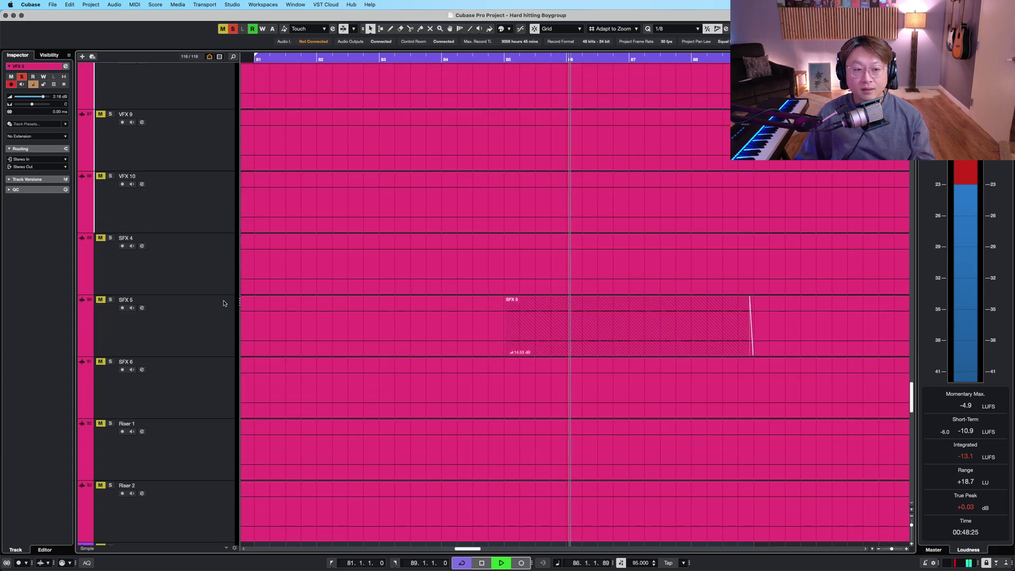
Add the SFX 5 track to the solo during playback.
left_click(223, 303)
scroll(579, 305, "down", 9)
scroll(578, 304, "up", 20)
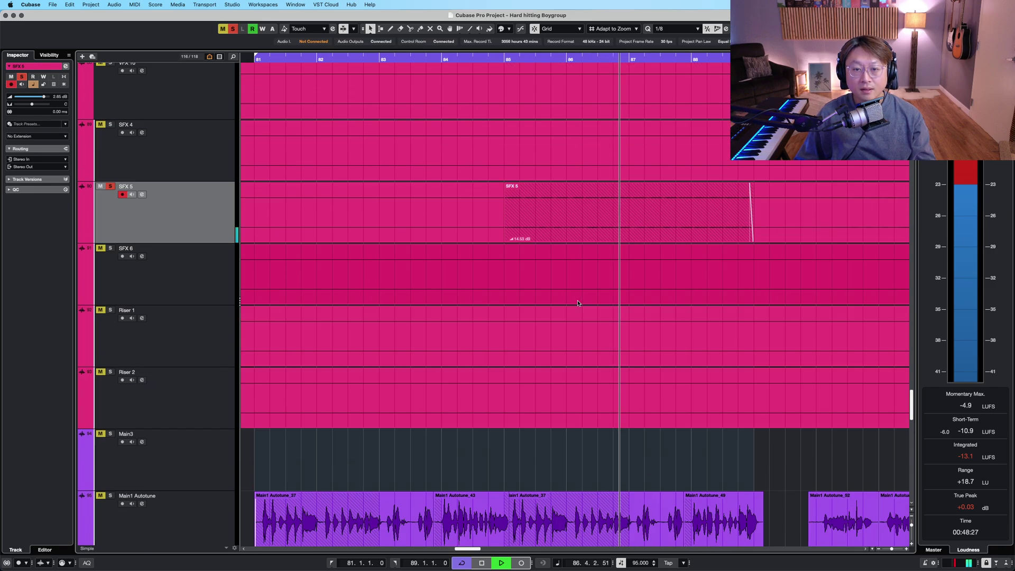
scroll(578, 303, "up", 10)
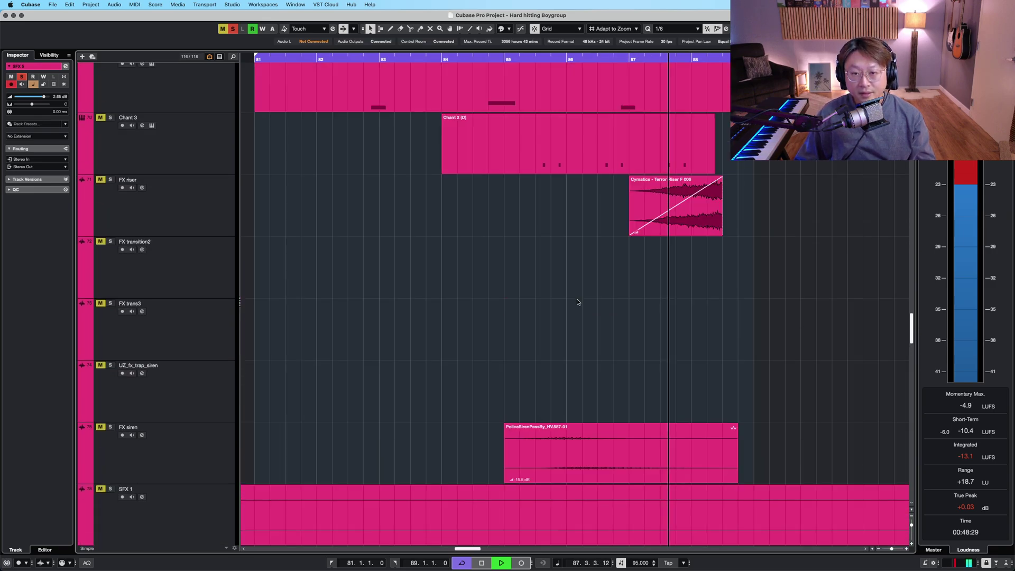
Clear all solos to hear the full mix around the loop restart, and stop playback.
left_click(231, 30)
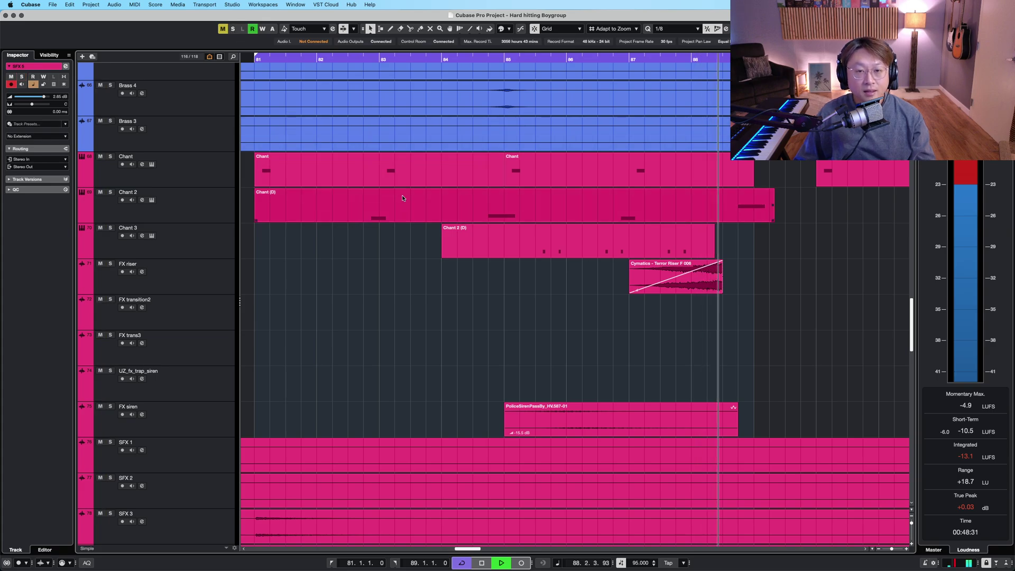
scroll(406, 198, "up", 20)
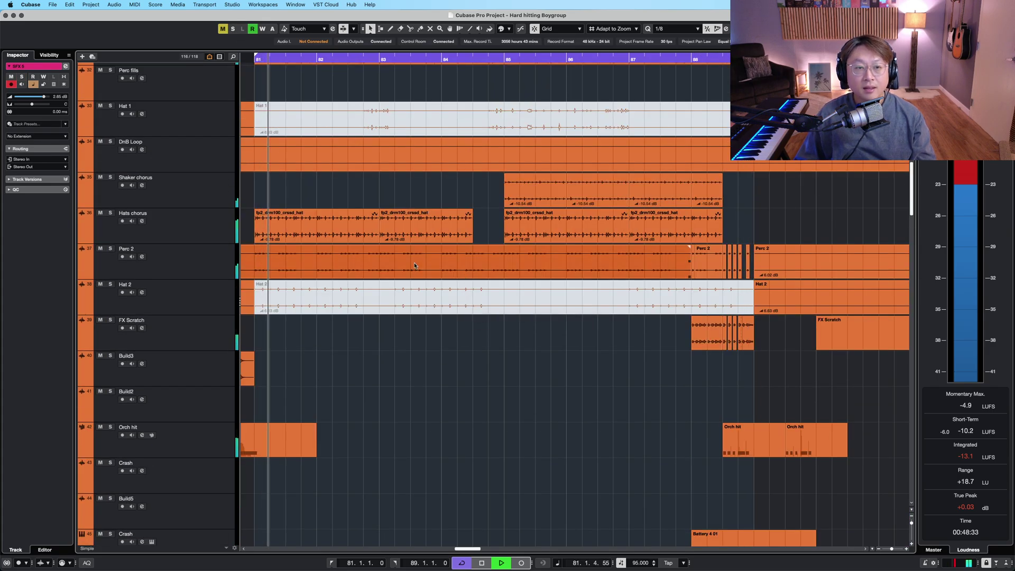
scroll(414, 262, "up", 11)
key("space")
scroll(333, 136, "up", 6)
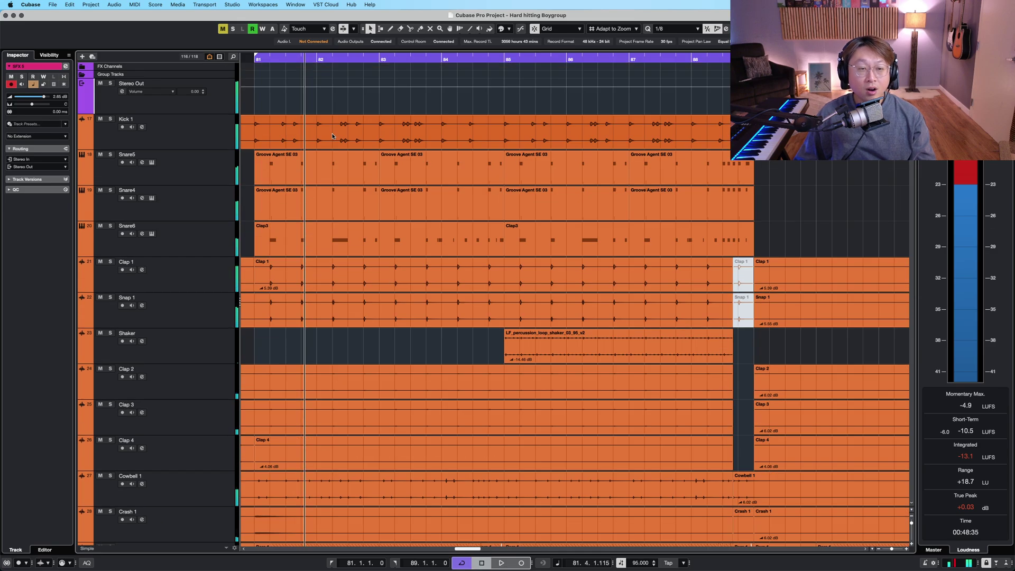
Solo the Drum Bus group channel below the orange drum tracks.
left_click(228, 138)
scroll(334, 346, "down", 10)
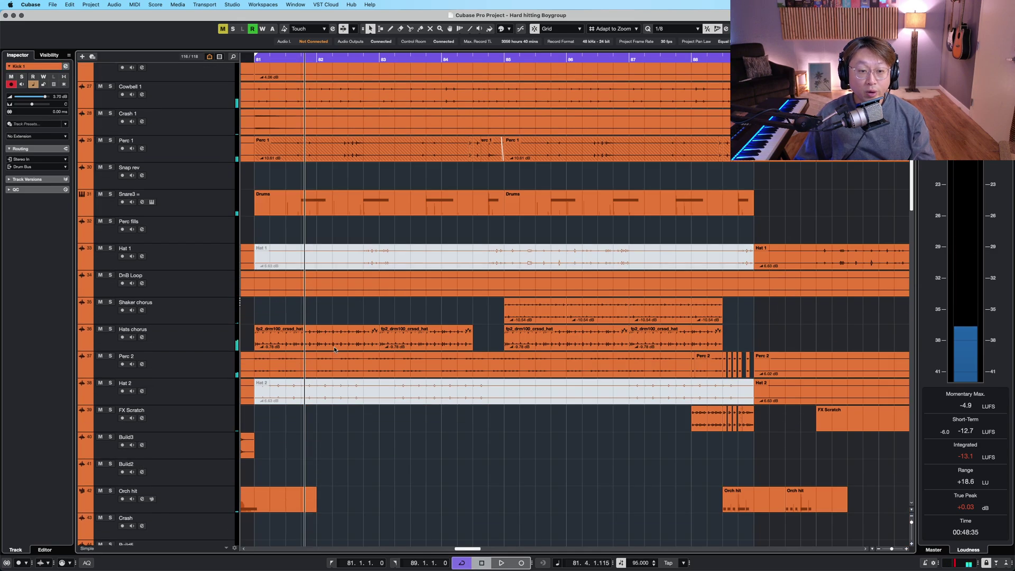
scroll(344, 353, "down", 11)
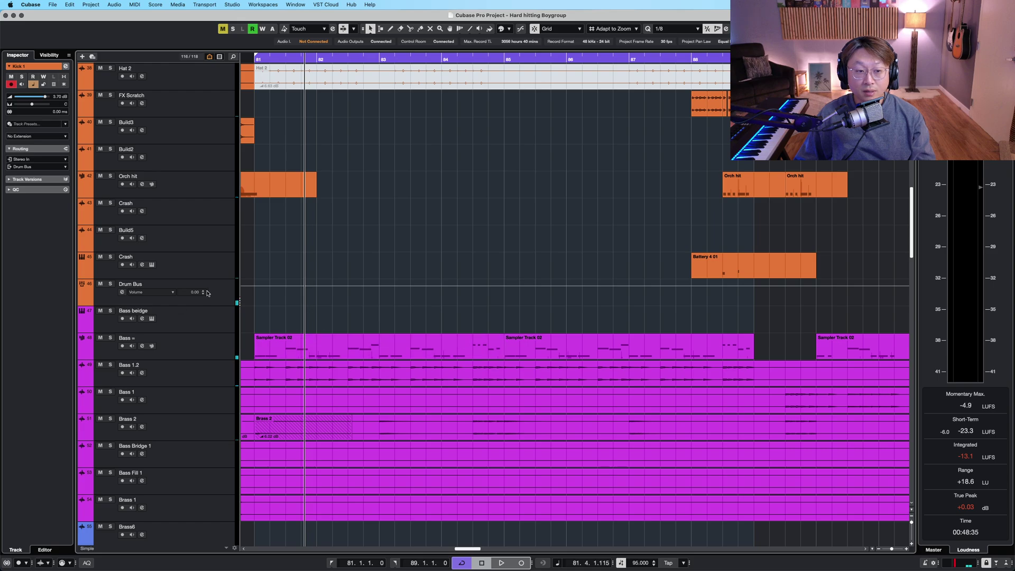
left_click(215, 292)
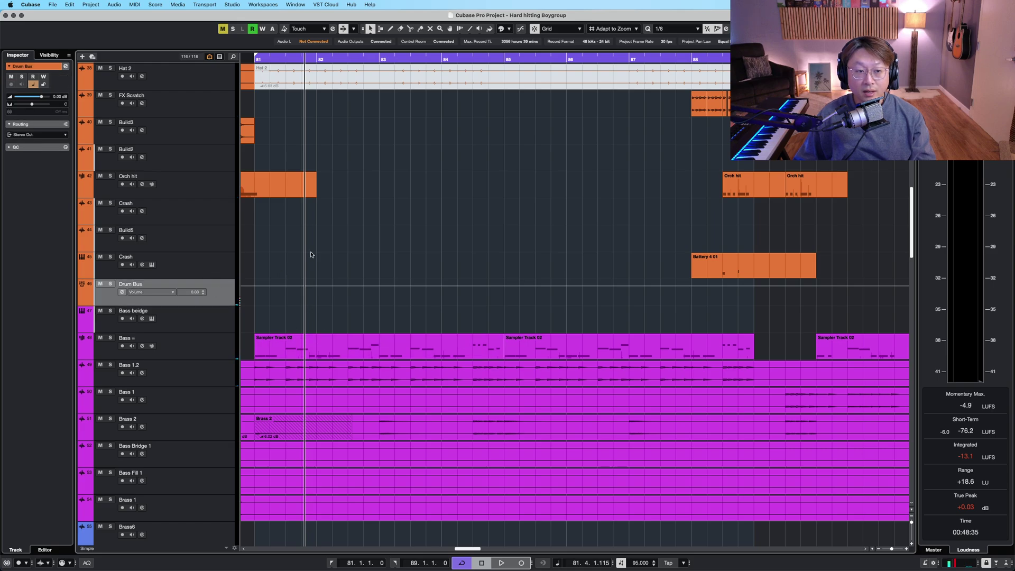
key("s")
scroll(374, 238, "up", 6)
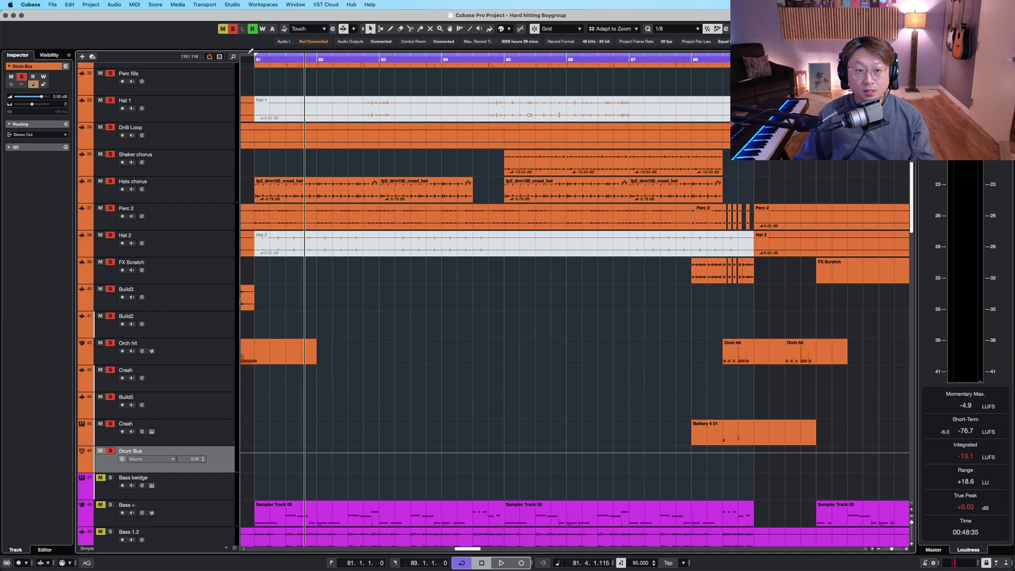
Move the loop start to bar 85 and play back the soloed drum bus.
left_click_drag(255, 57, 426, 67)
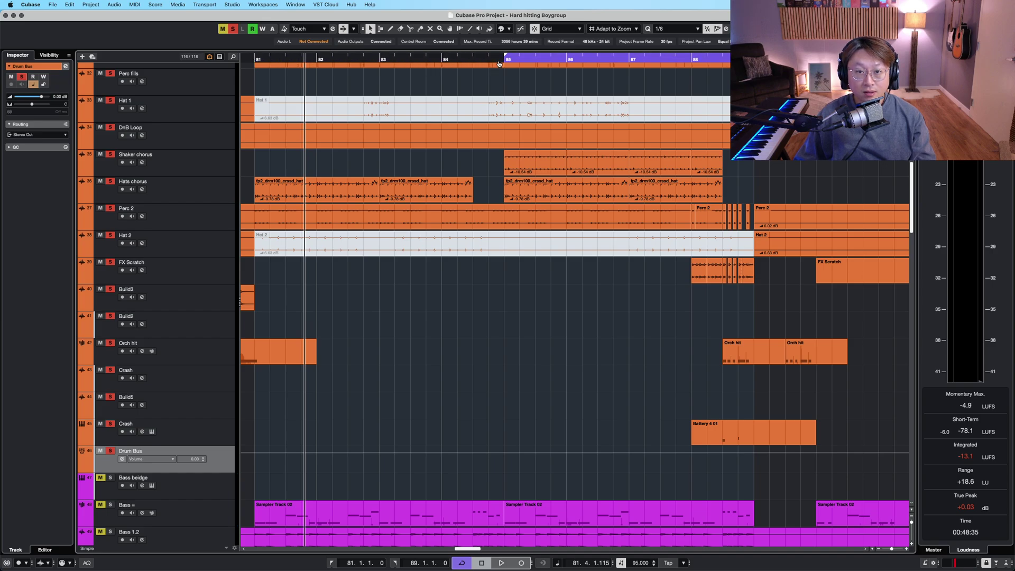
key("space")
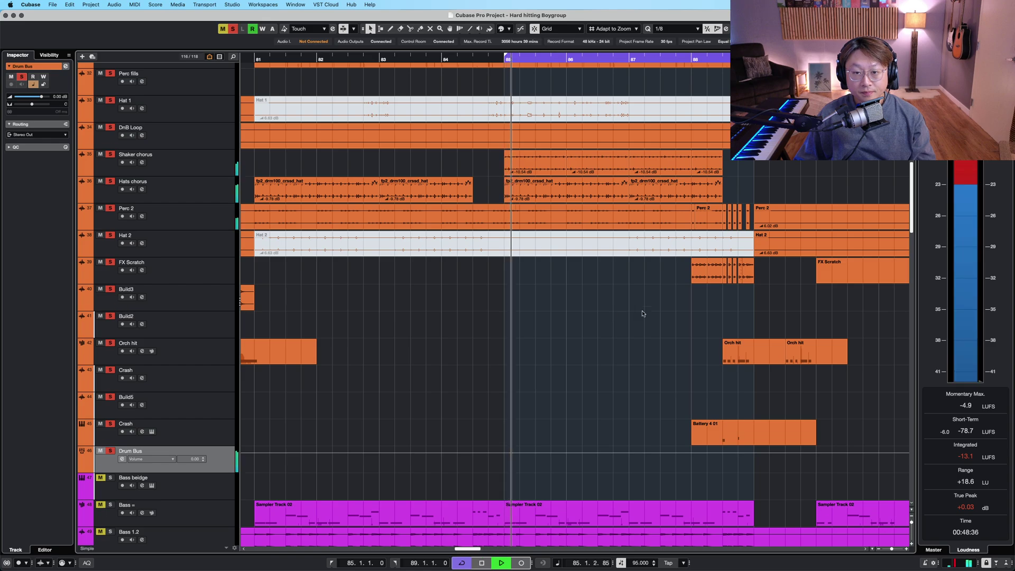
scroll(533, 327, "right", 3)
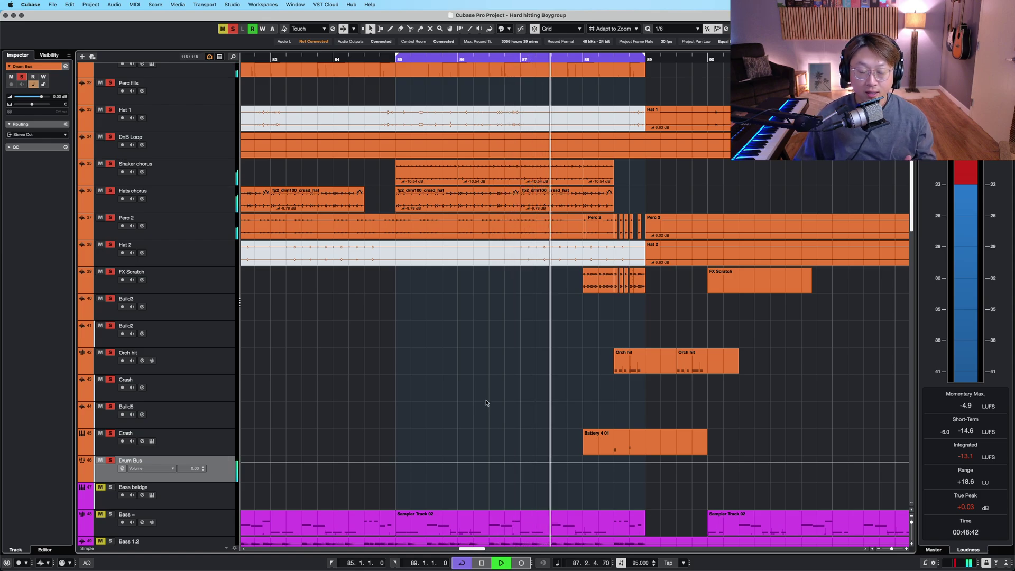
right_click(529, 398)
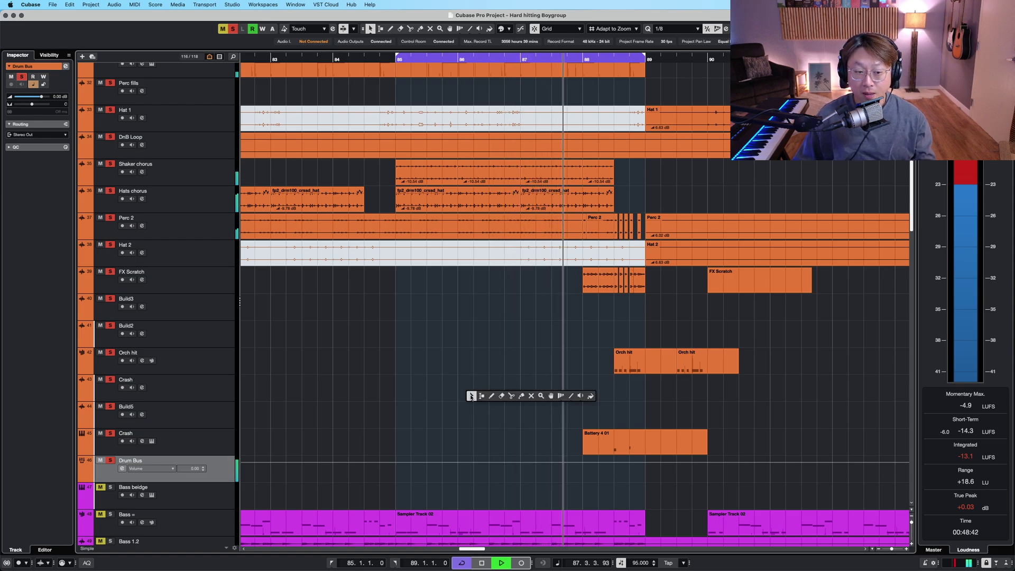
Open the Drum Bus channel settings, bypass all its inserts and reposition the window clear of the loop range.
left_click(122, 469)
left_click_drag(390, 286, 476, 194)
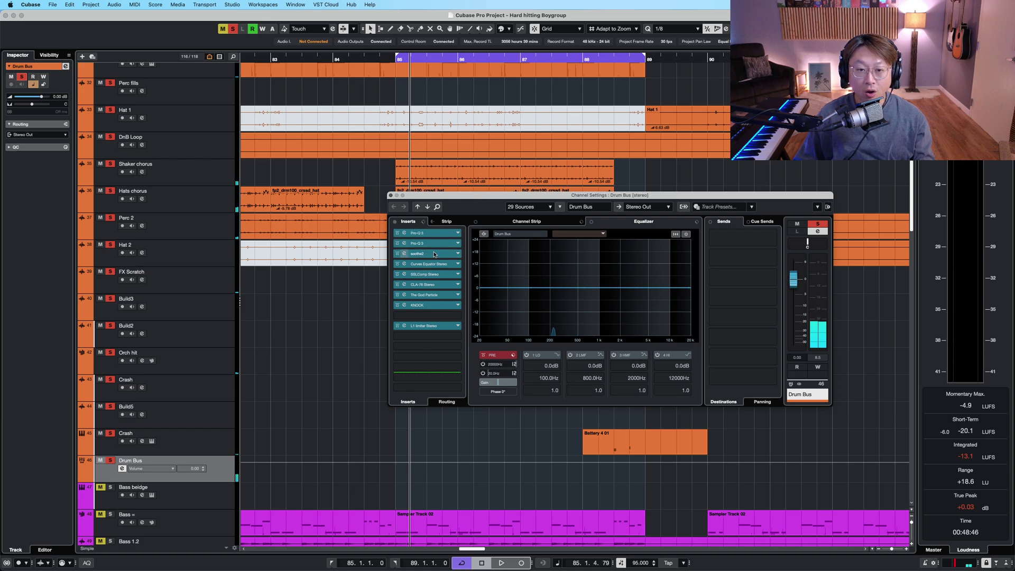
left_click(395, 223)
key("space")
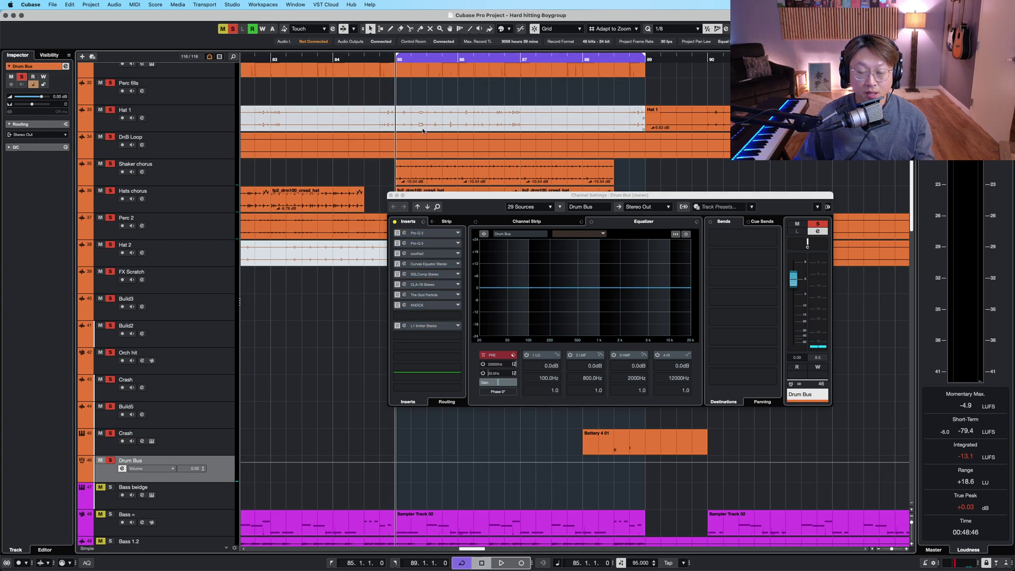
left_click_drag(476, 196, 532, 222)
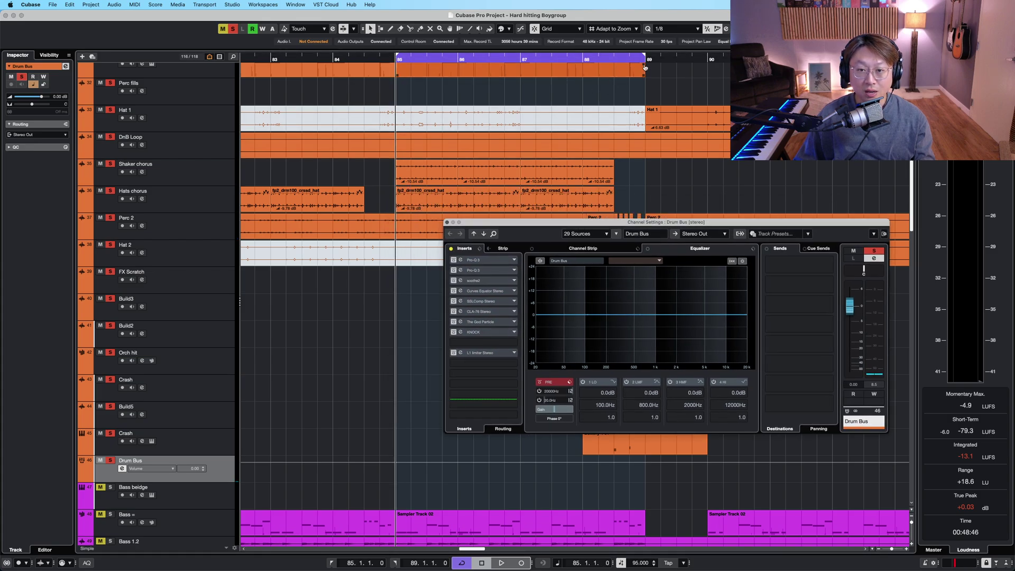
Shorten the loop to end at bar 87 and compare the Drum Bus with its inserts bypassed and active during playback.
key("space")
left_click_drag(645, 55, 522, 55)
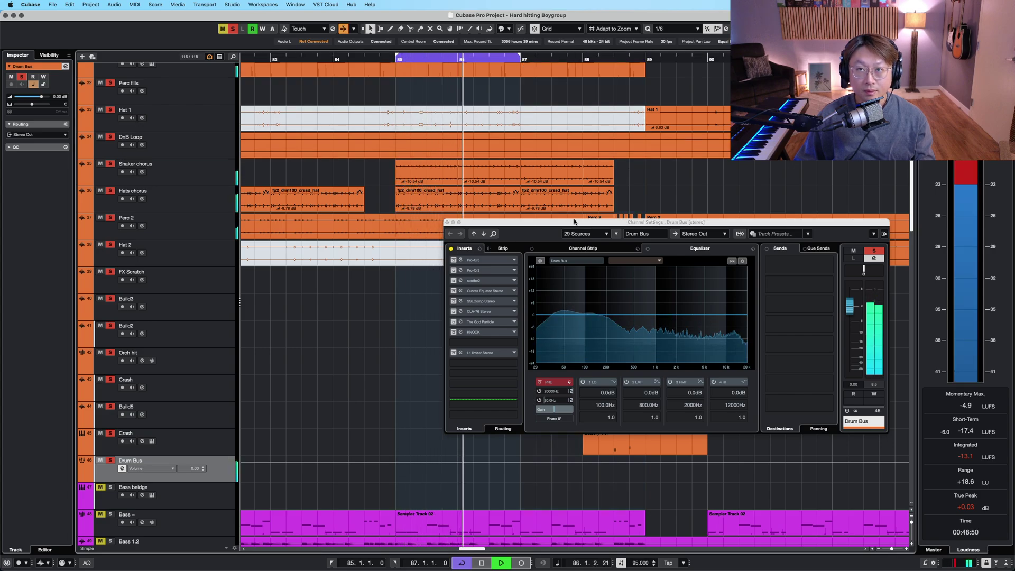
left_click(451, 249)
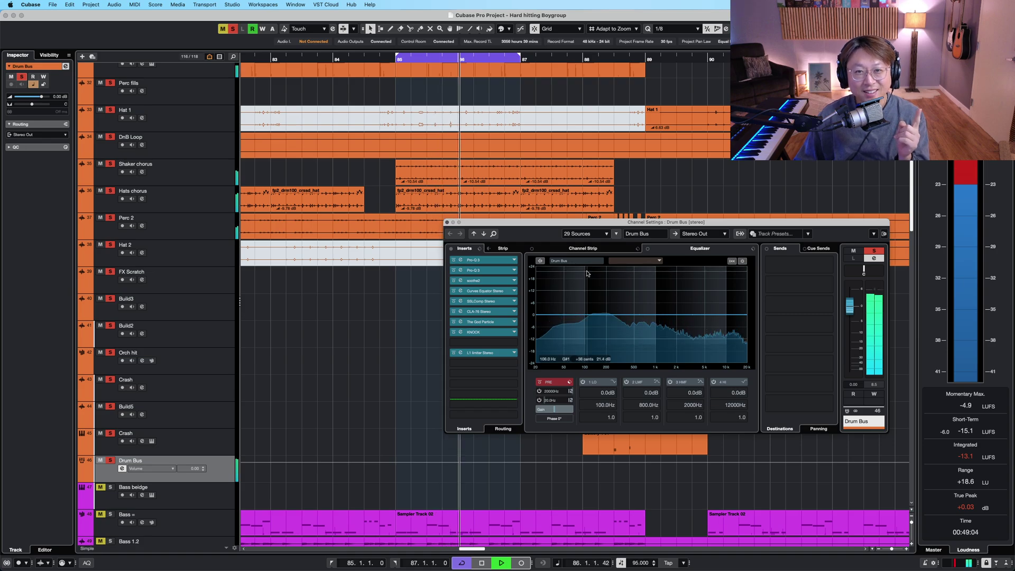
left_click(451, 249)
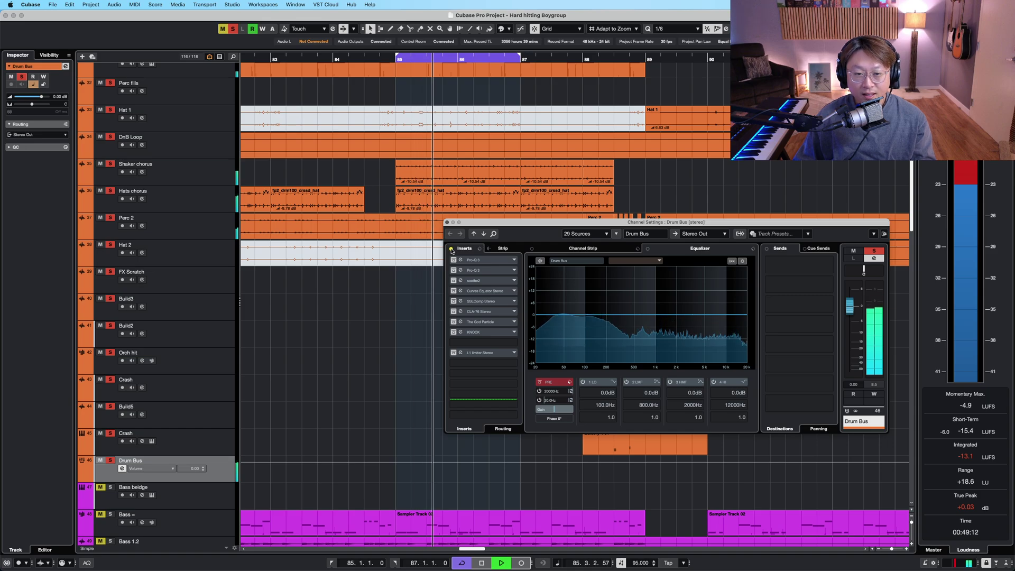
left_click(451, 249)
key("space")
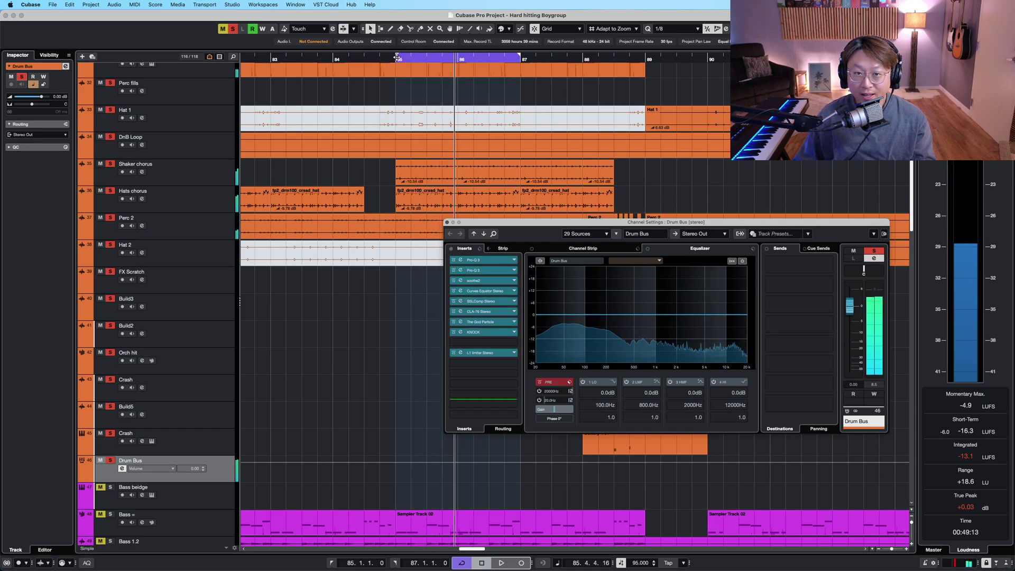
key("space")
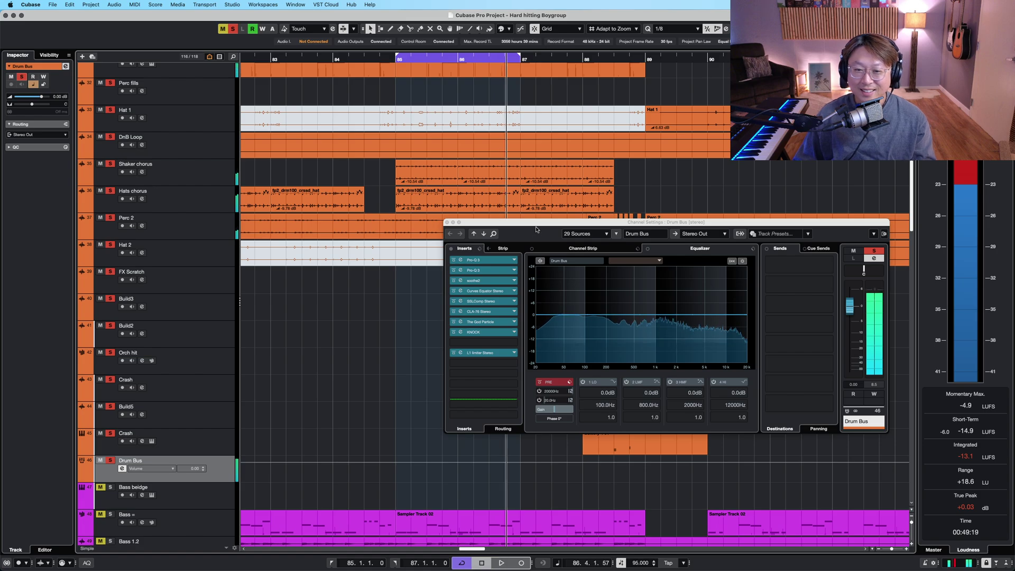
Review the drum tracks feeding the Drum Bus and return the playhead to bar 85.
left_click(436, 190)
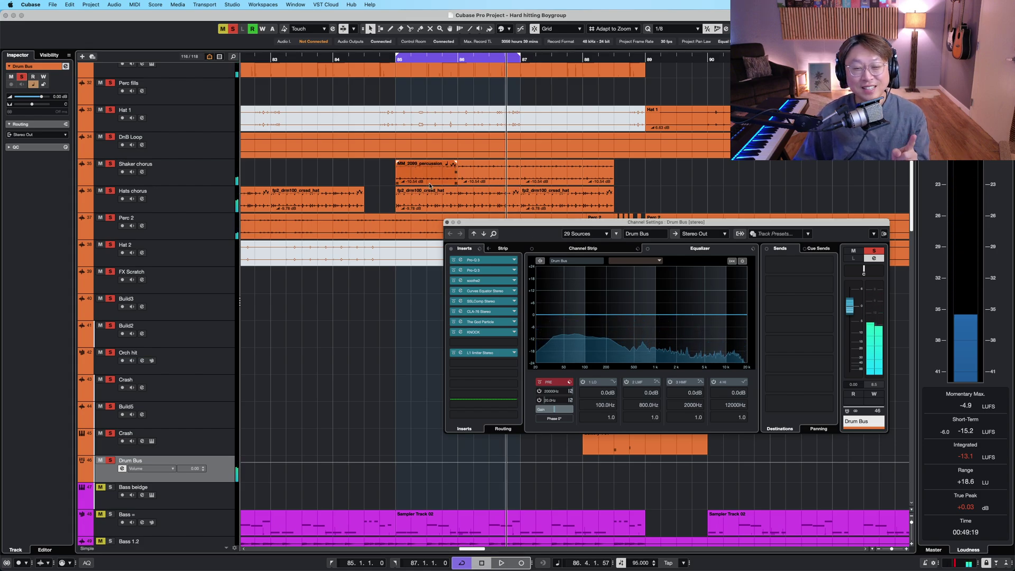
scroll(435, 185, "down", 1)
scroll(436, 184, "up", 5)
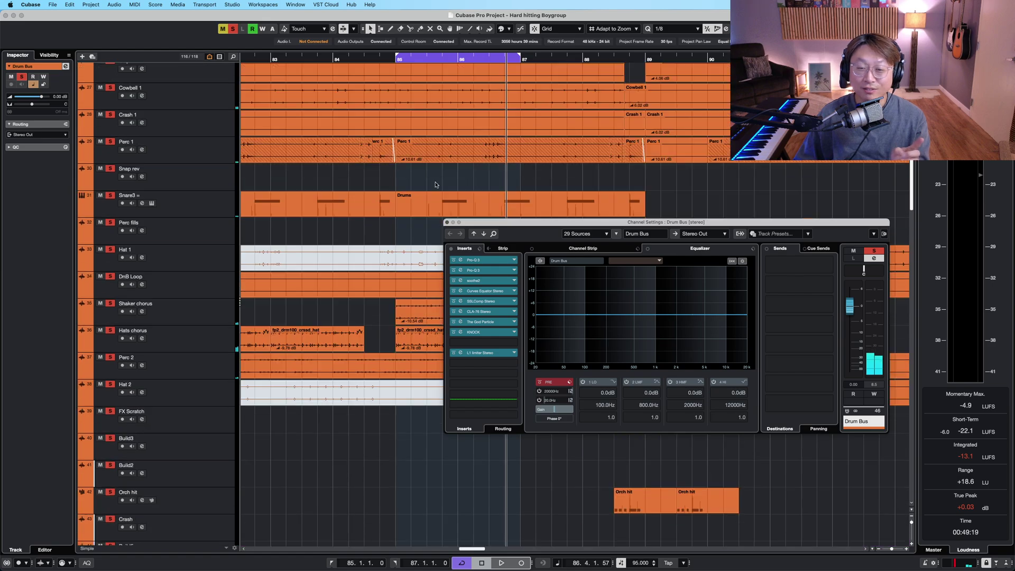
scroll(435, 185, "up", 10)
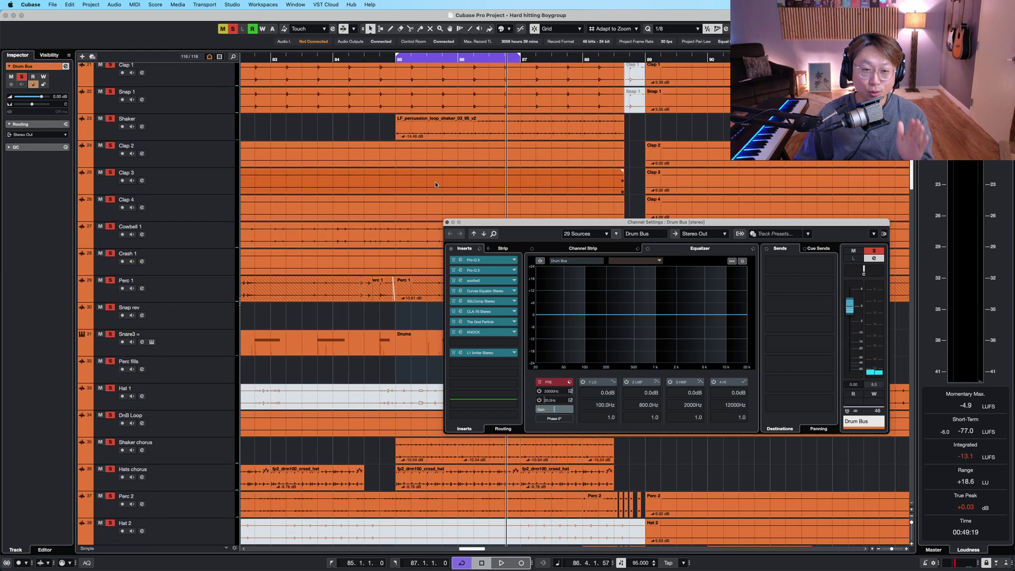
scroll(412, 198, "down", 16)
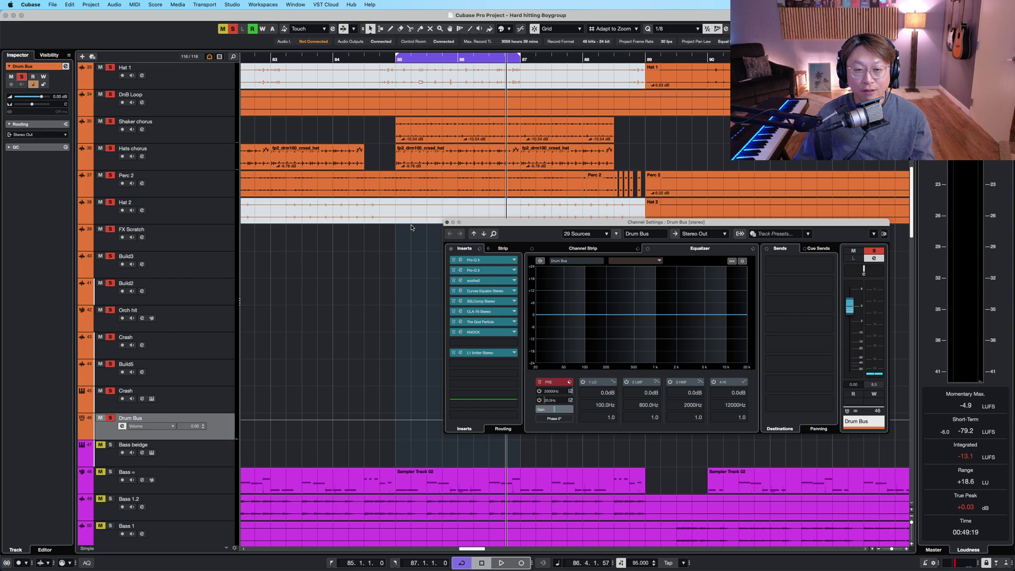
left_click(396, 60)
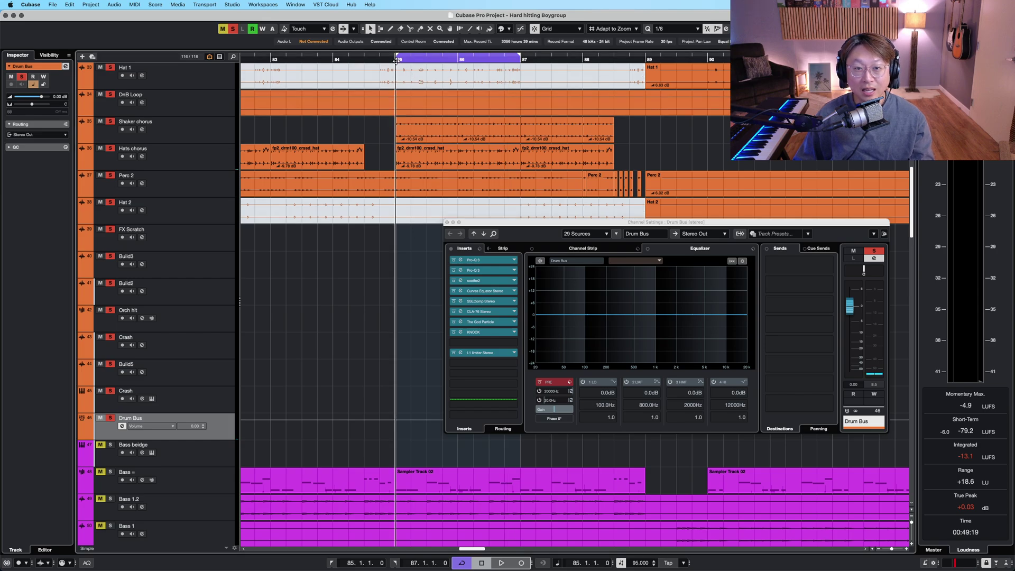
Open the Drum Bus's first Pro-Q 3 insert as its only active insert, place both windows side by side and start playback.
left_click(488, 263)
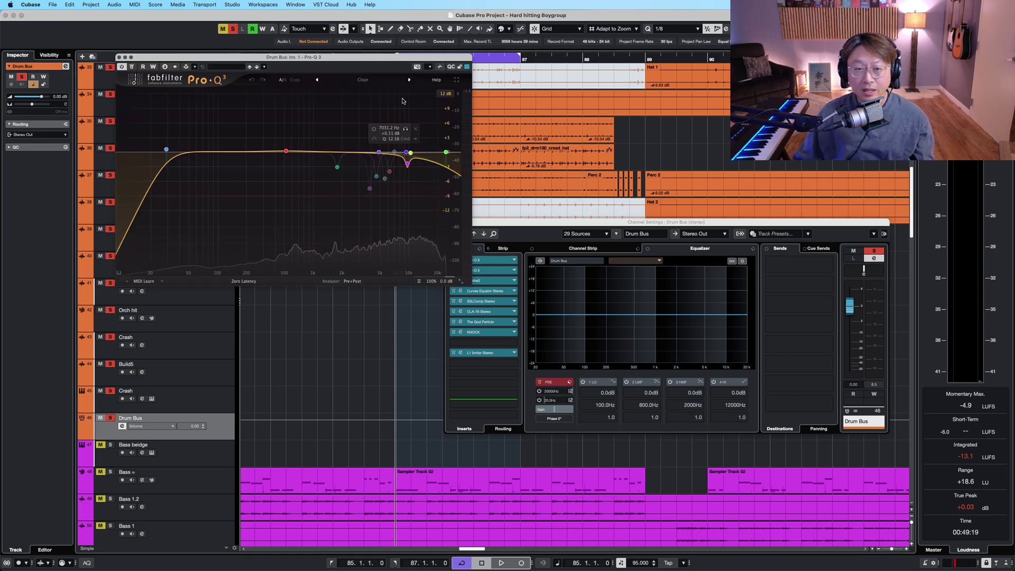
left_click_drag(527, 234, 570, 244)
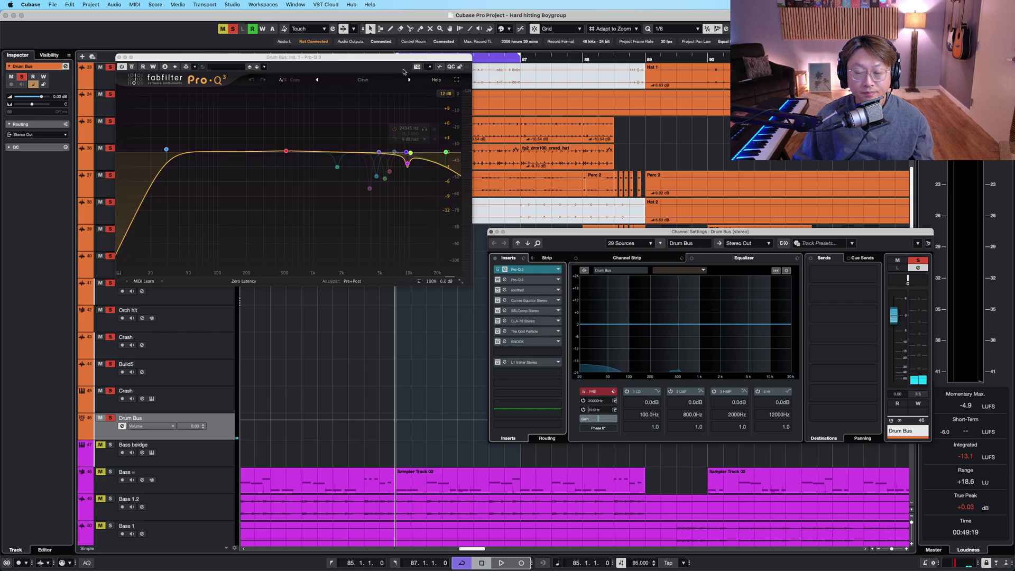
left_click_drag(403, 59, 424, 92)
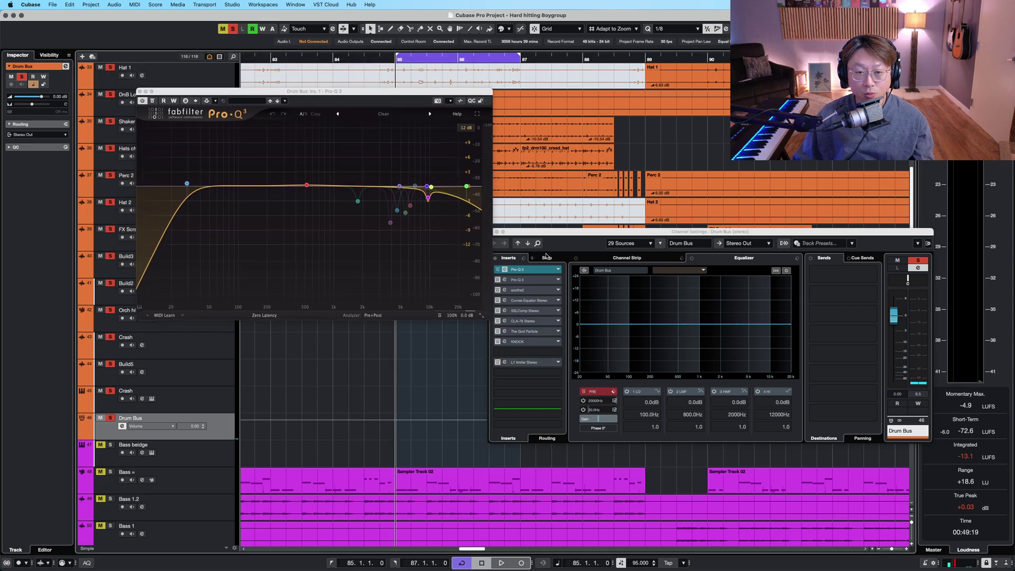
key("space")
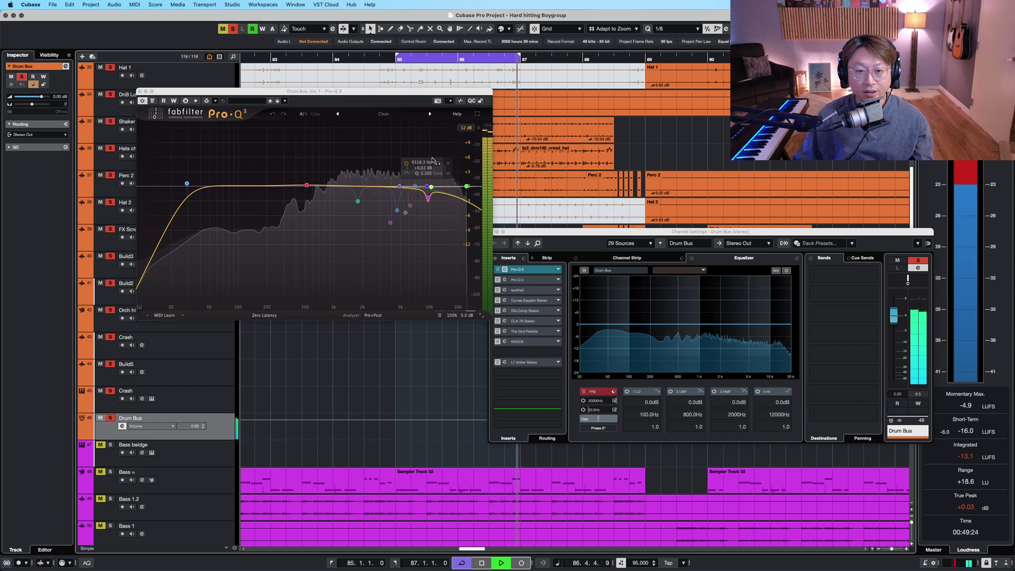
Bypass and reactivate the first Pro-Q 3 insert during playback to compare its effect on the drums.
left_click_drag(153, 90, 107, 88)
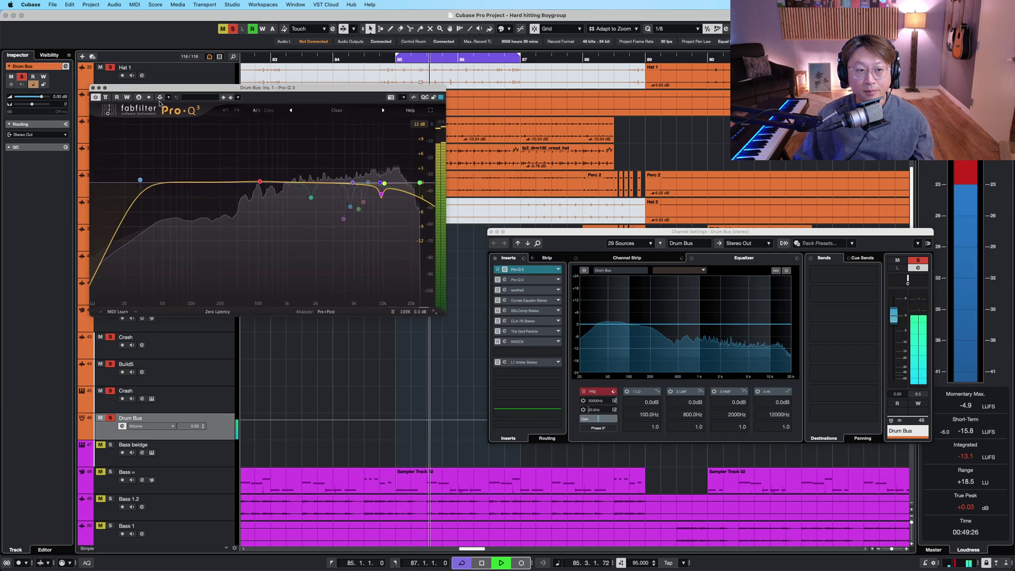
left_click(106, 98)
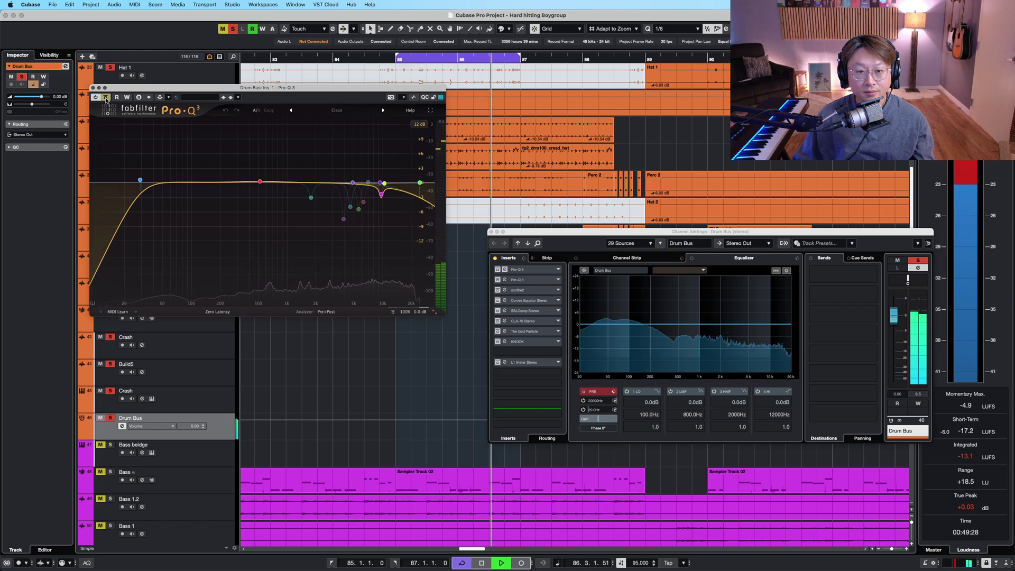
left_click(105, 97)
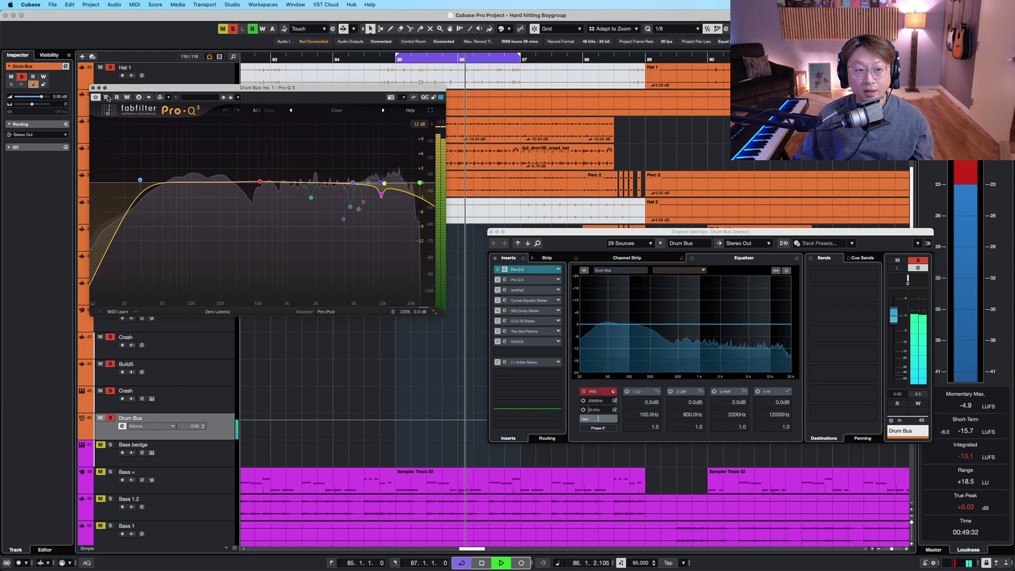
Activate the Drum Bus's second Pro-Q 3 insert during playback, view its curve below the first Pro-Q 3 and close its window.
left_click_drag(317, 87, 304, 93)
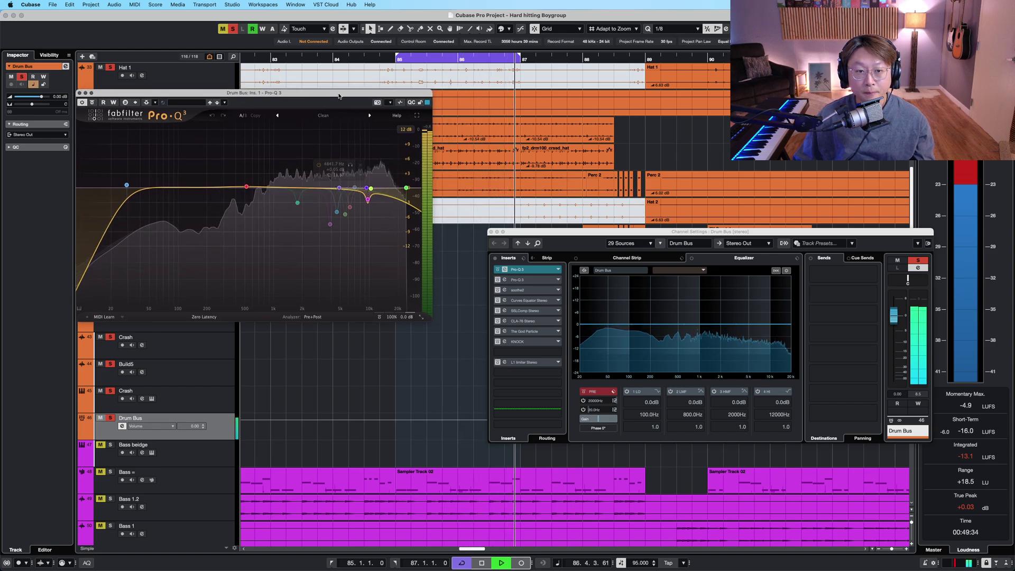
left_click(505, 280)
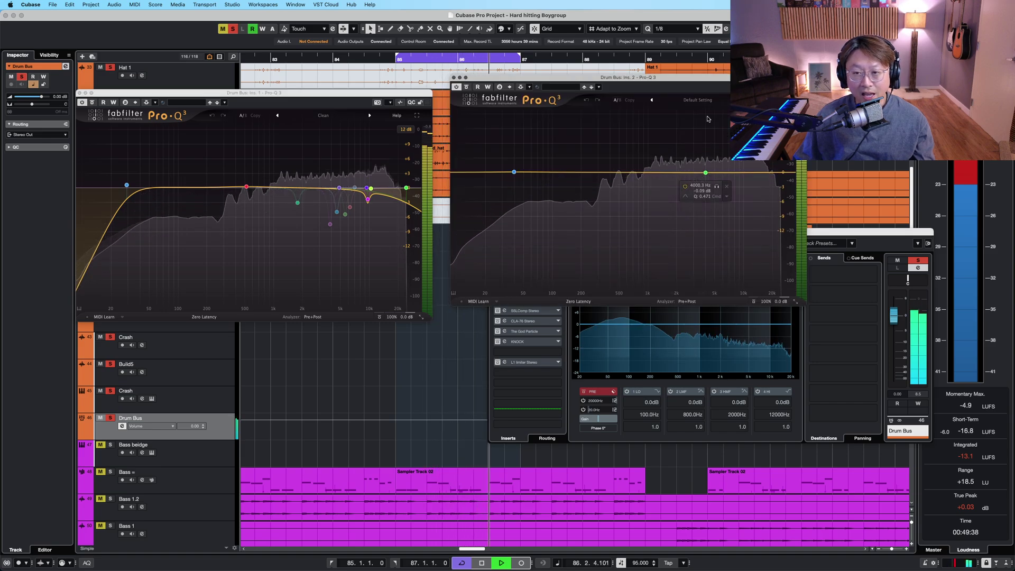
left_click_drag(708, 83, 355, 231)
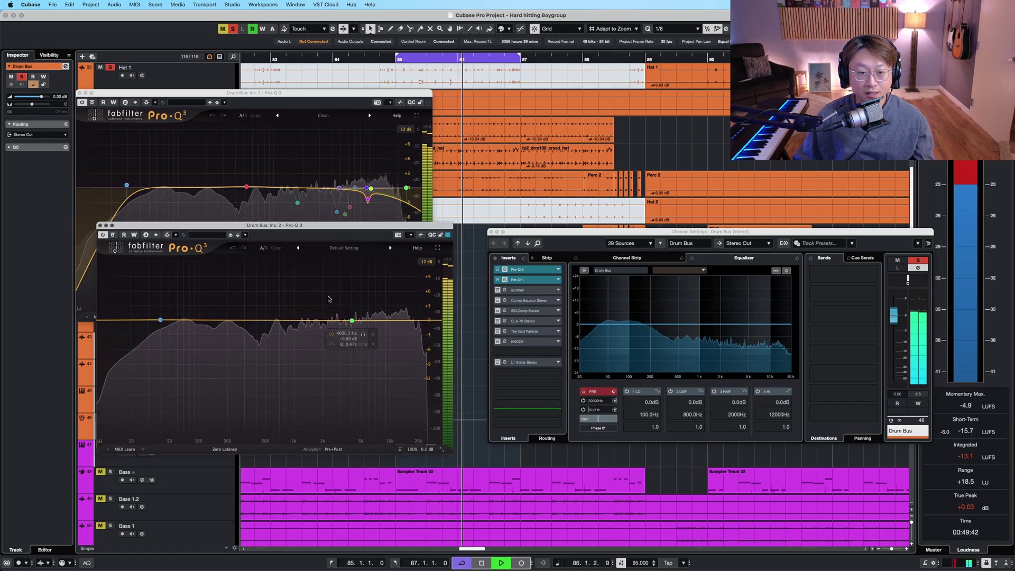
left_click(529, 279)
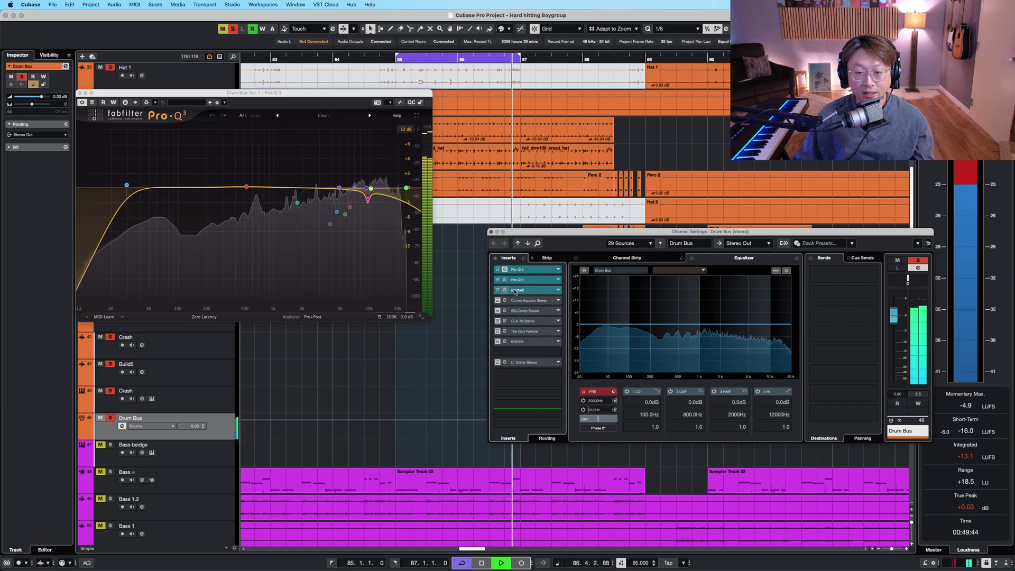
Activate and open the soothe2 insert, and bypass and reactivate it during playback to compare its effect on the drums.
left_click(532, 290)
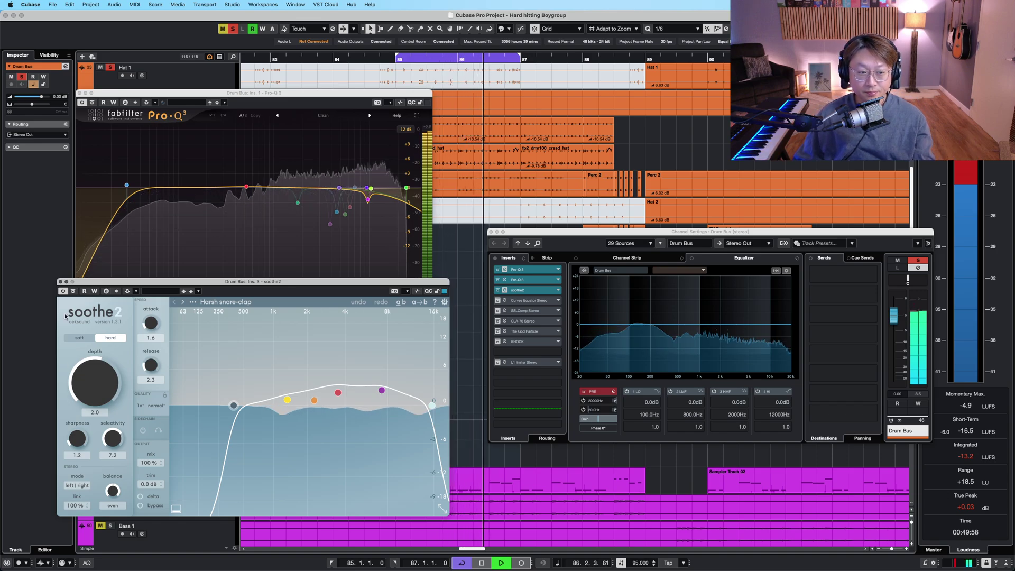
left_click(73, 291)
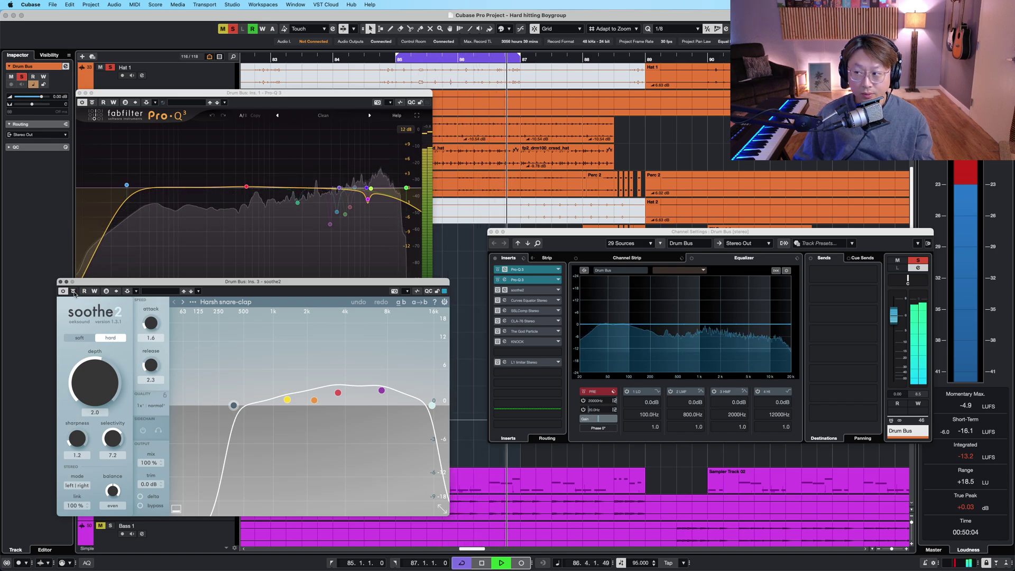
left_click(73, 291)
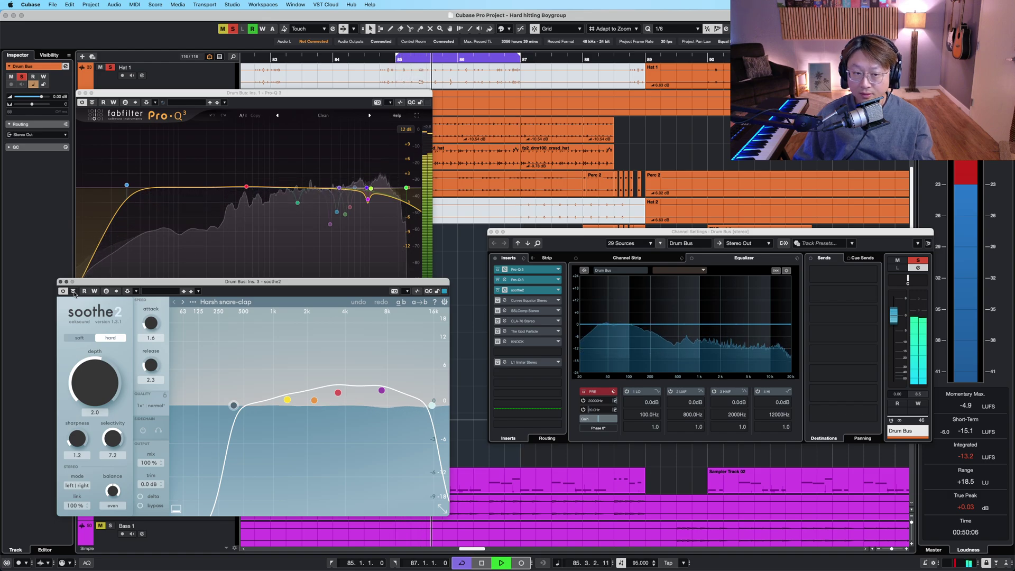
Activate and open the Curves Equator insert, stop playback and arrange its window above soothe2, clear of the Drum Bus channel settings.
left_click(530, 301)
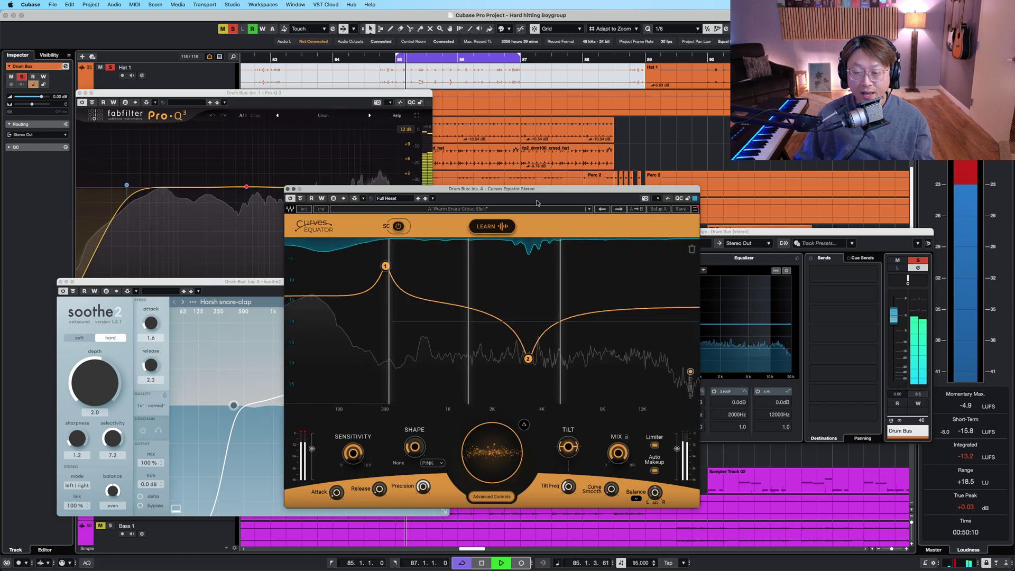
left_click_drag(520, 190, 243, 43)
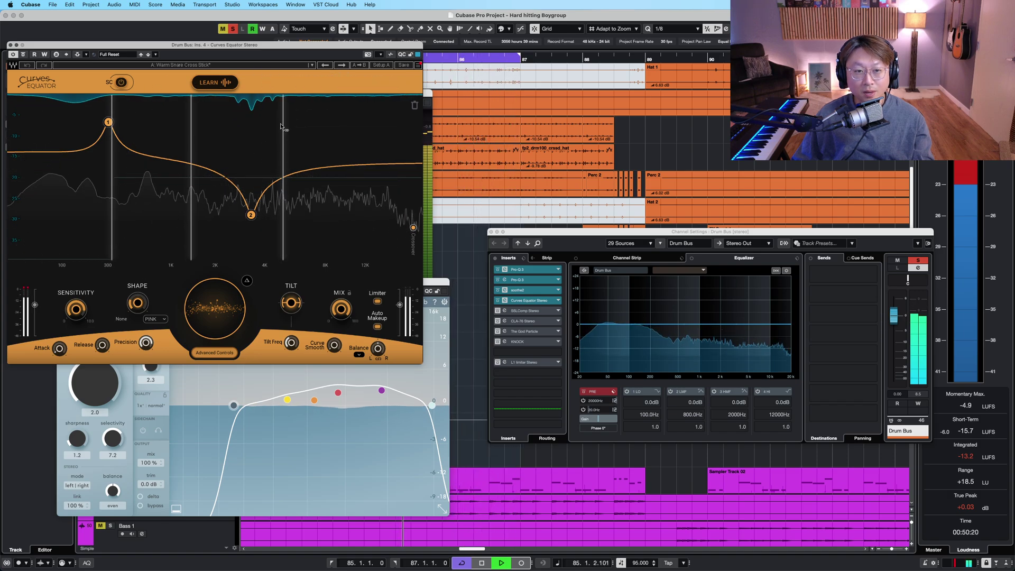
key("space")
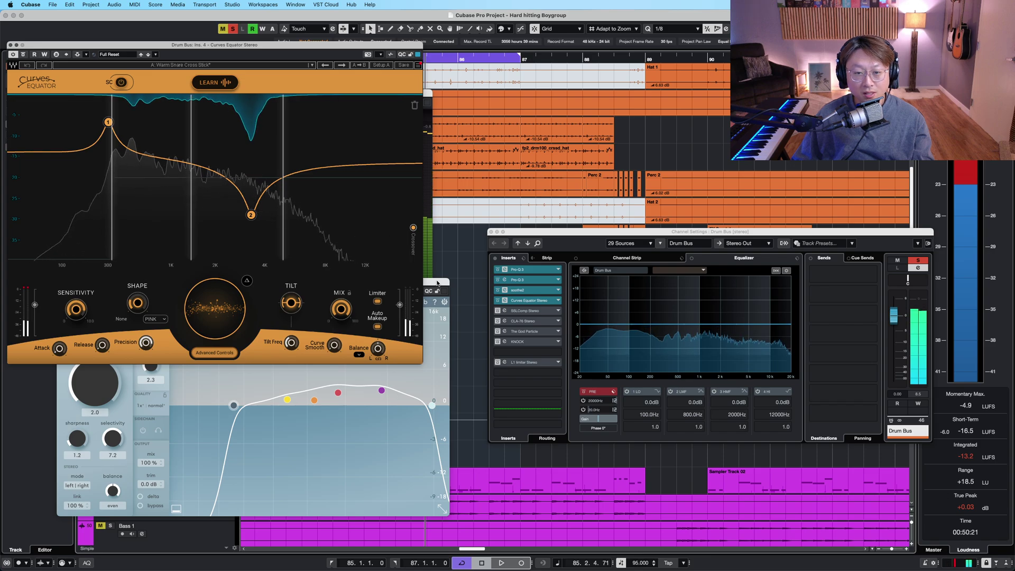
left_click_drag(436, 282, 456, 302)
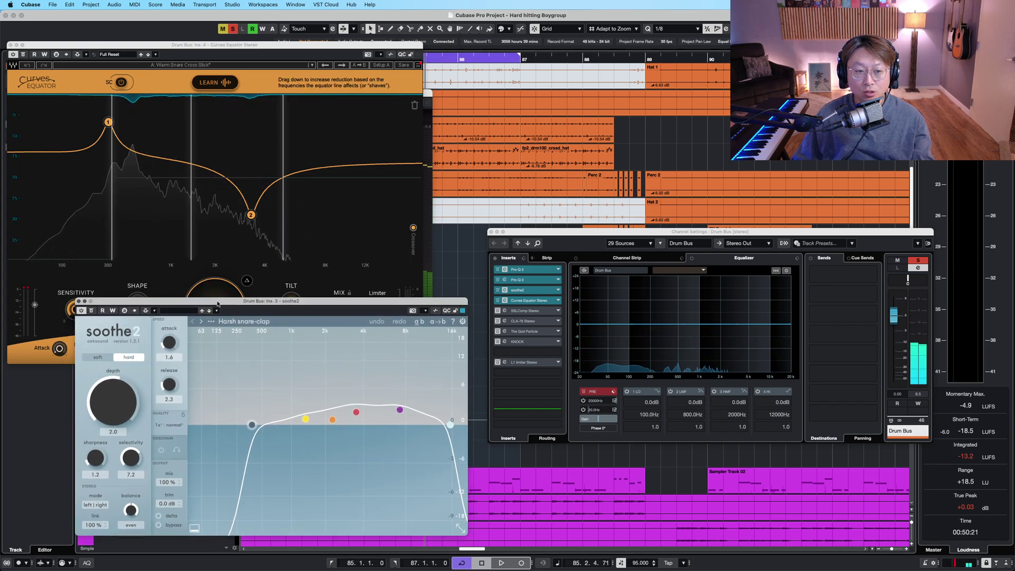
left_click_drag(218, 304, 172, 299)
left_click(79, 233)
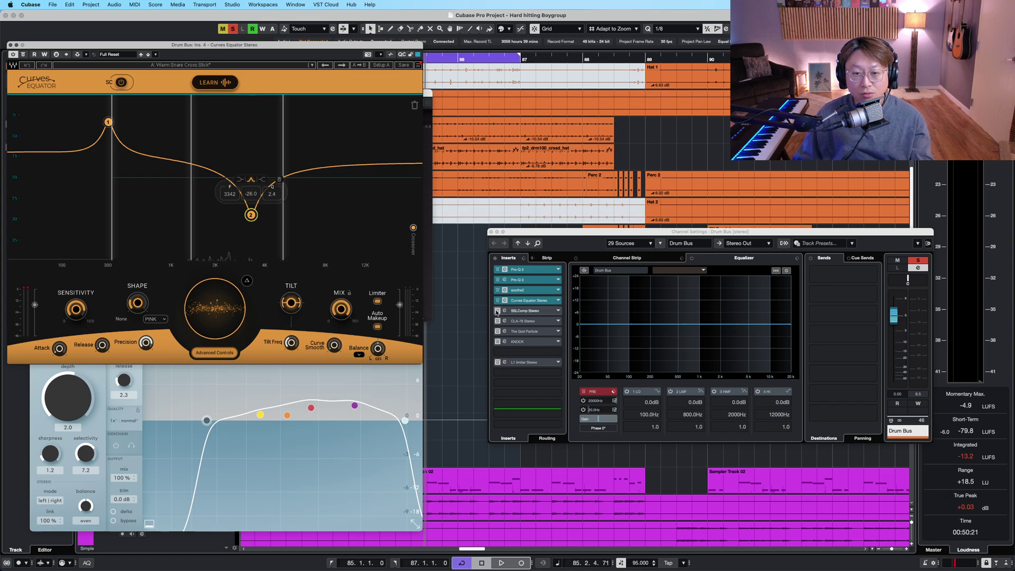
Activate and open the SSLComp insert, place its window beside Curves Equator and restart playback.
left_click(533, 312)
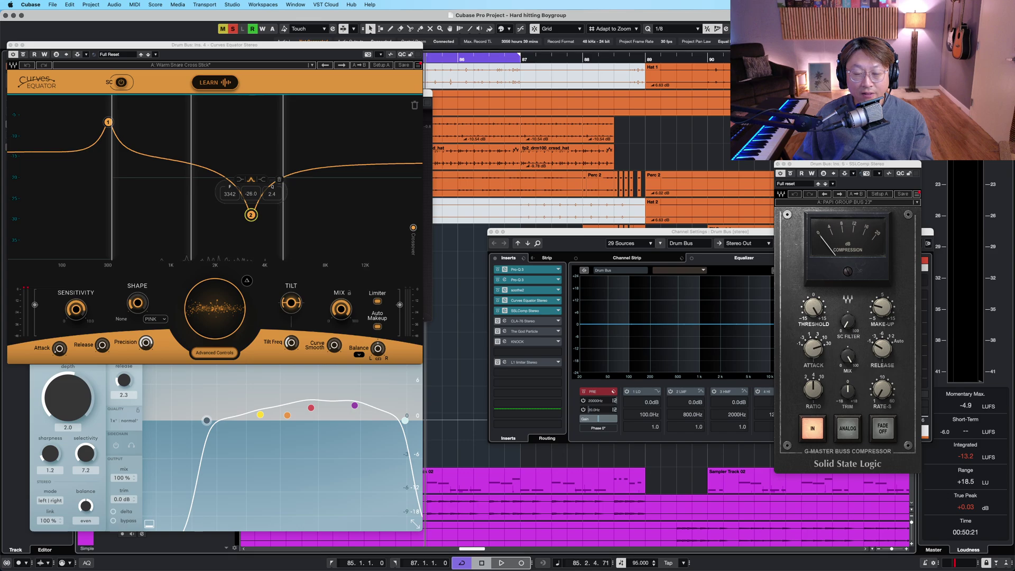
left_click_drag(430, 88, 341, 71)
key("space")
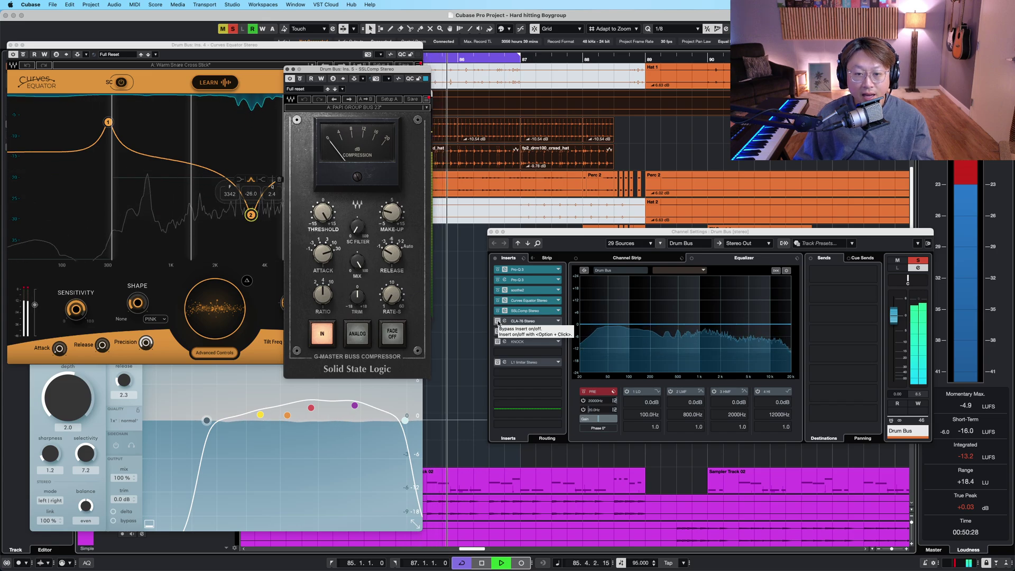
Activate and open the CLA-76 insert and raise its output level during playback.
left_click(532, 324)
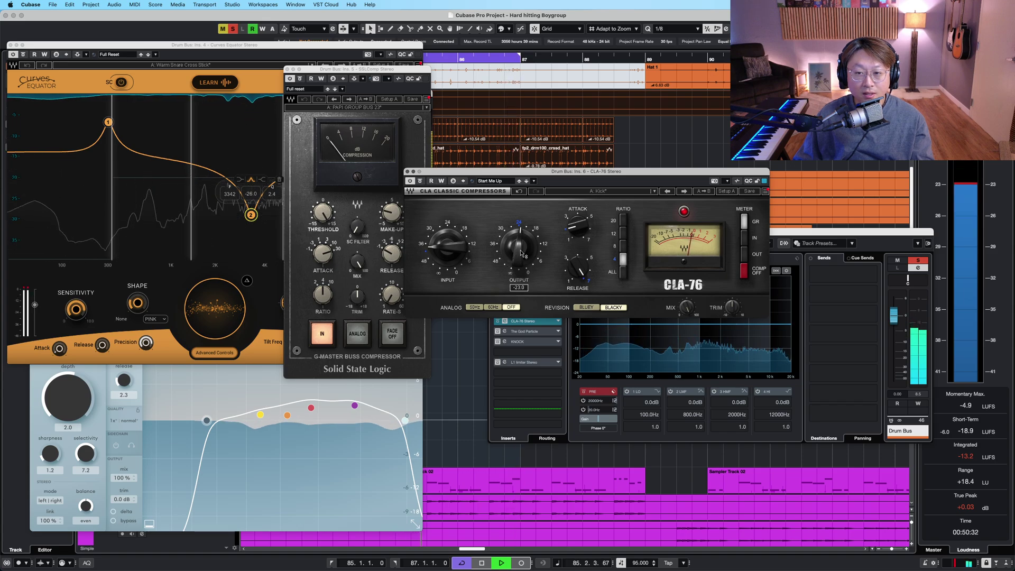
left_click_drag(518, 246, 519, 225)
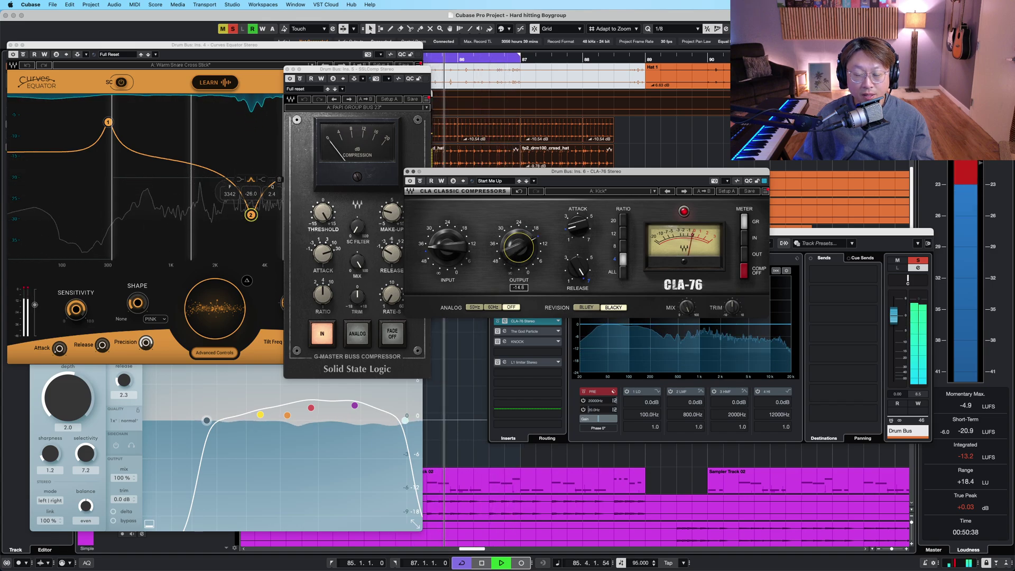
left_click_drag(521, 254, 521, 252)
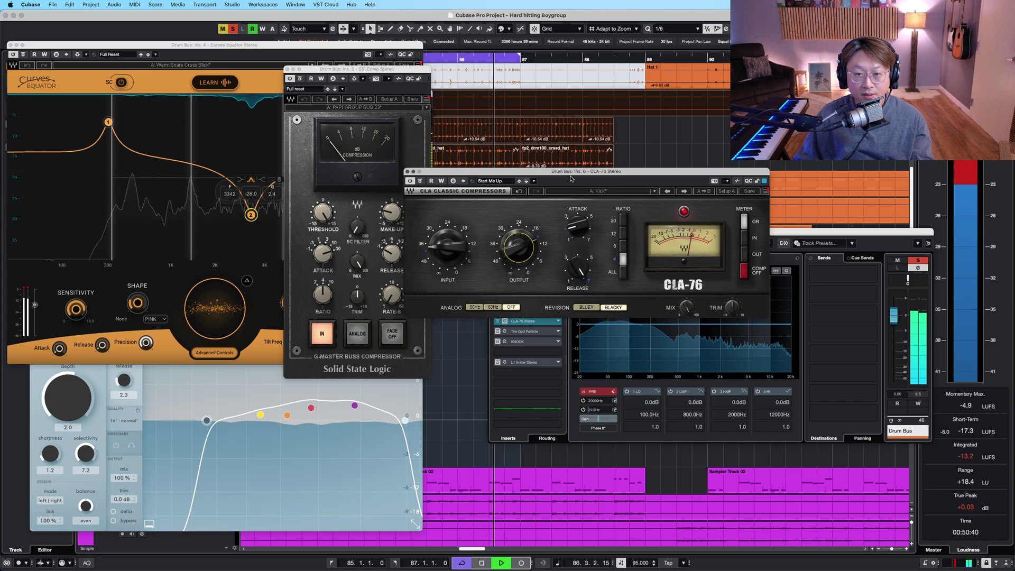
Move the CLA-76 window clear of the Drum Bus inserts, toggle its bypass to compare the effect and stop playback.
left_click_drag(571, 172, 280, 175)
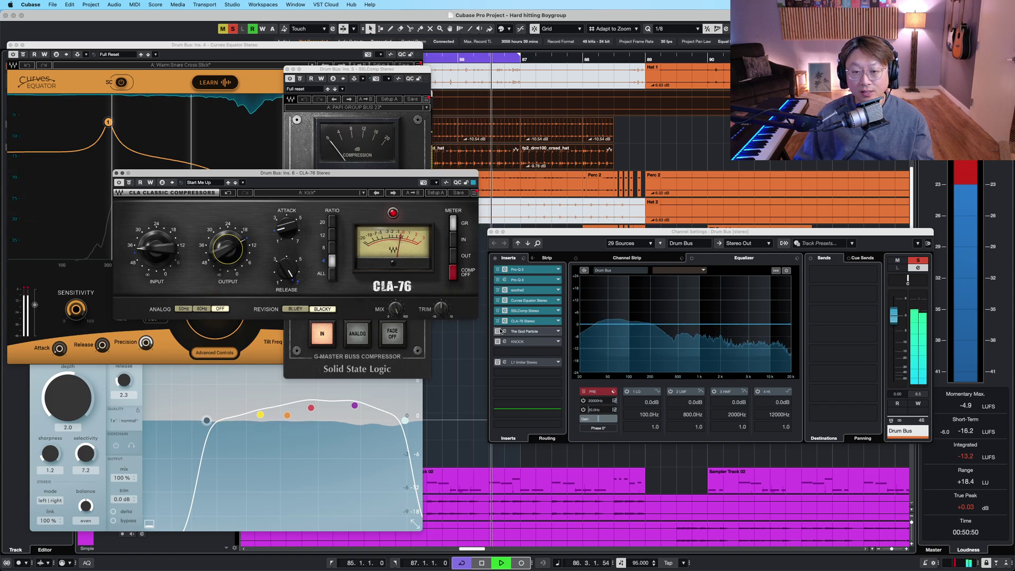
left_click(130, 184)
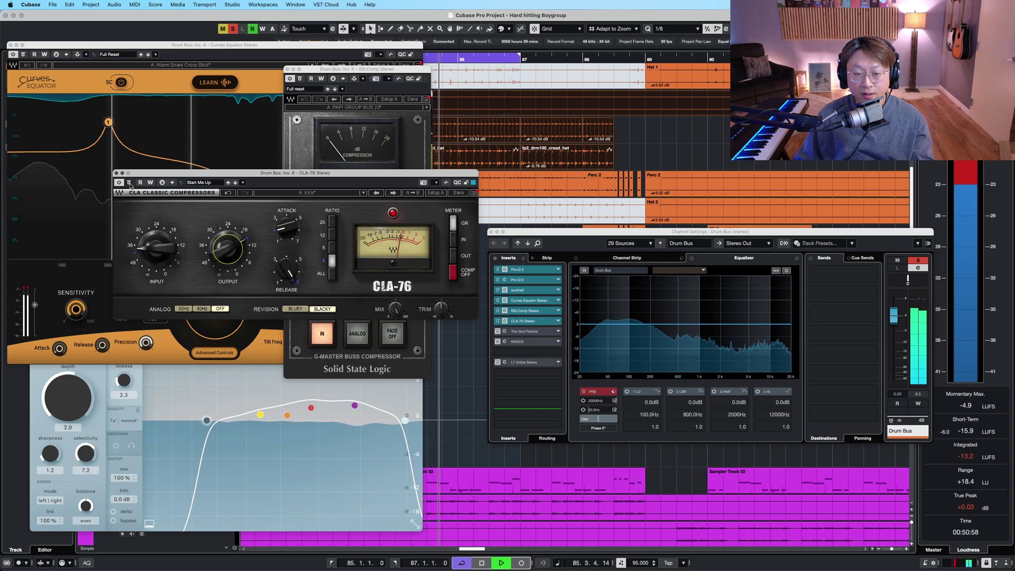
key("space")
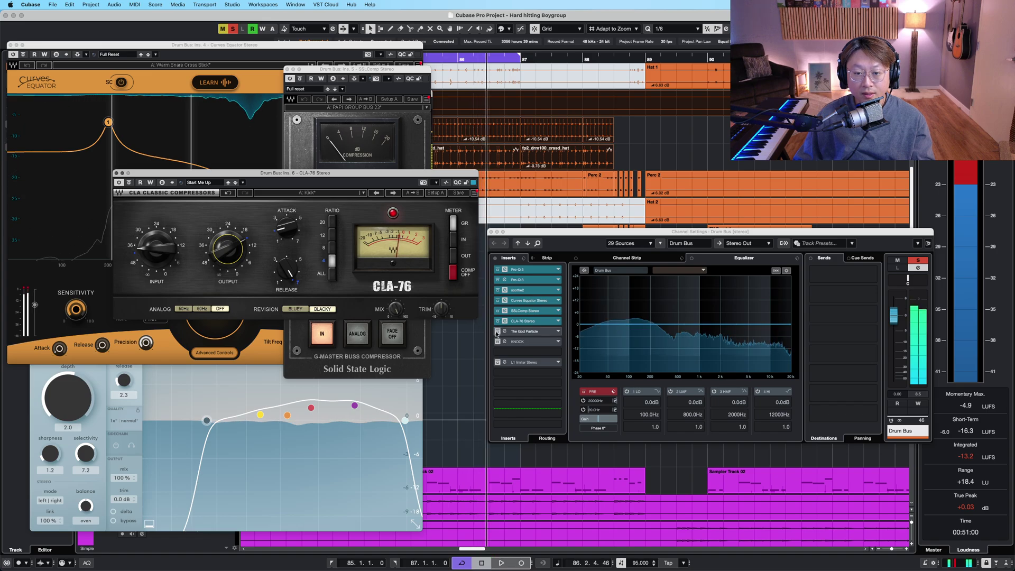
Activate and open The God Particle insert, restart playback and compare the drums with it bypassed and active.
left_click(502, 329)
left_click_drag(583, 319, 146, 186)
key("space")
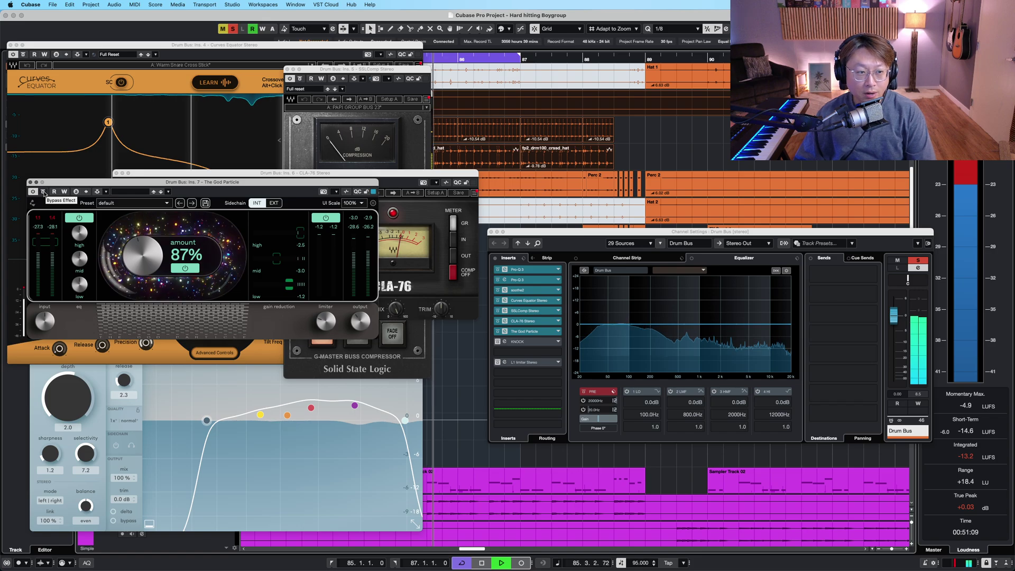
left_click(44, 193)
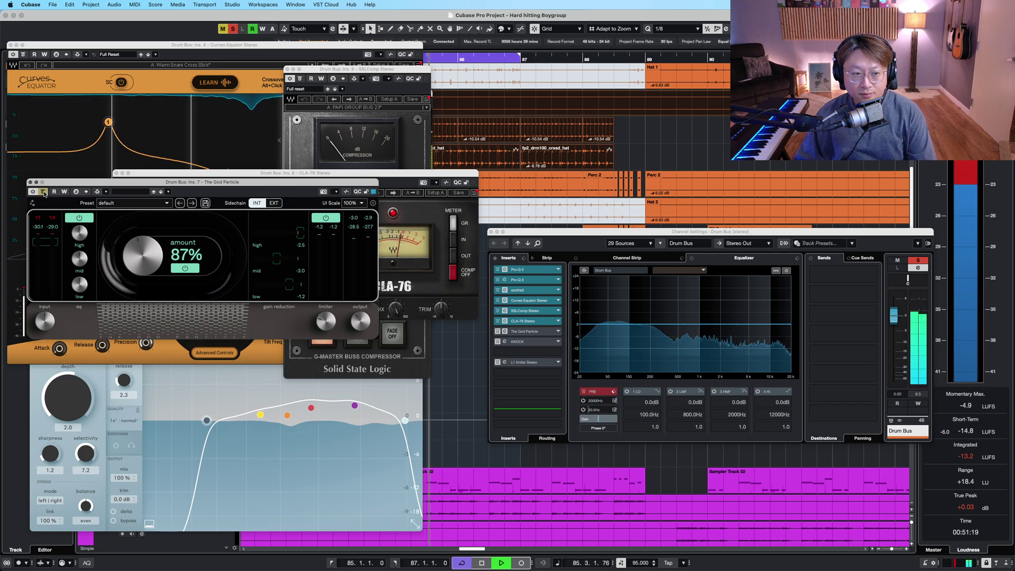
left_click(44, 193)
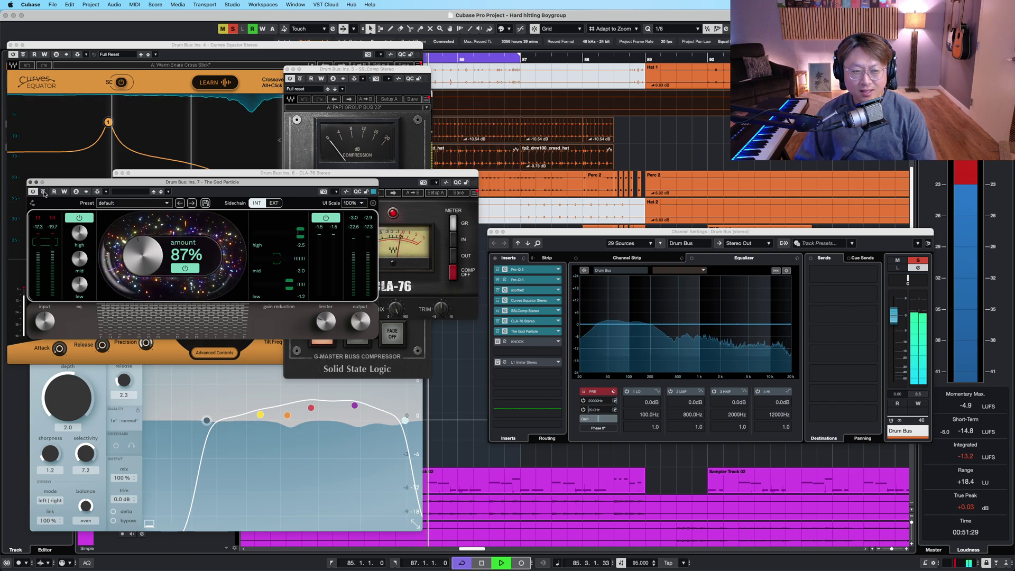
Activate and open the KNOCK insert, move its window aside and compare the drums with it bypassed and active.
left_click(497, 341)
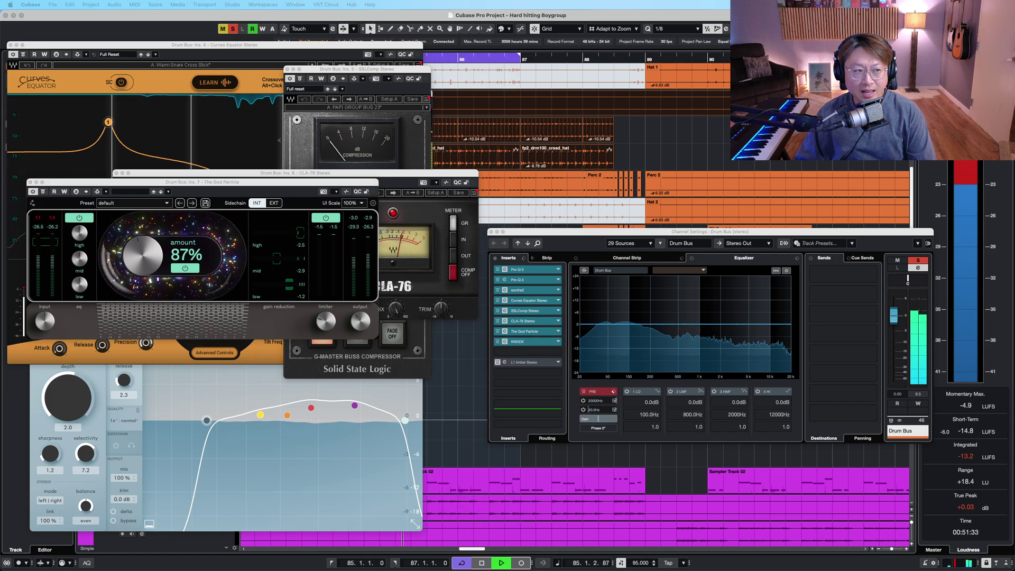
left_click(521, 342)
left_click_drag(336, 196, 215, 194)
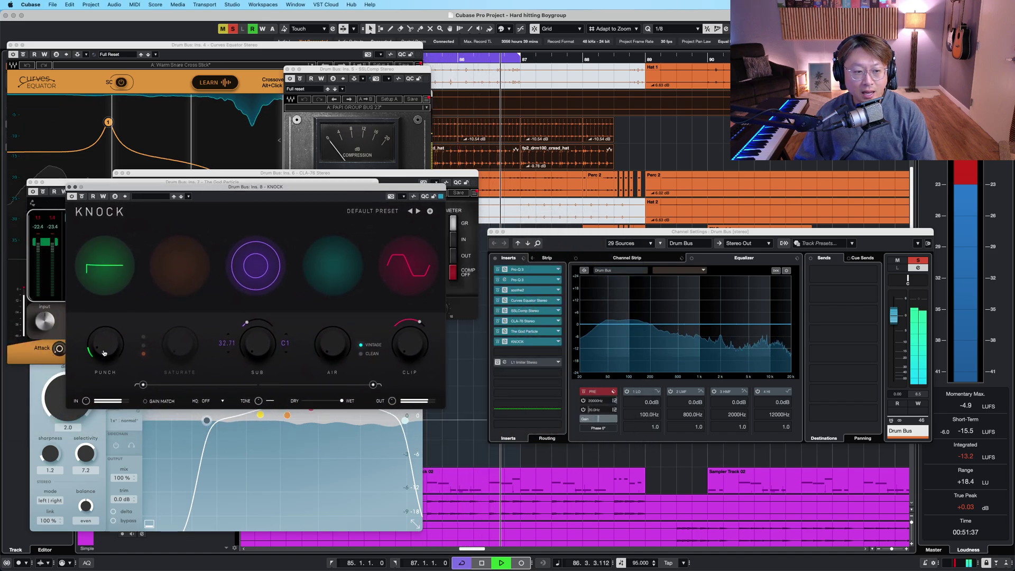
mouse_move(105, 349)
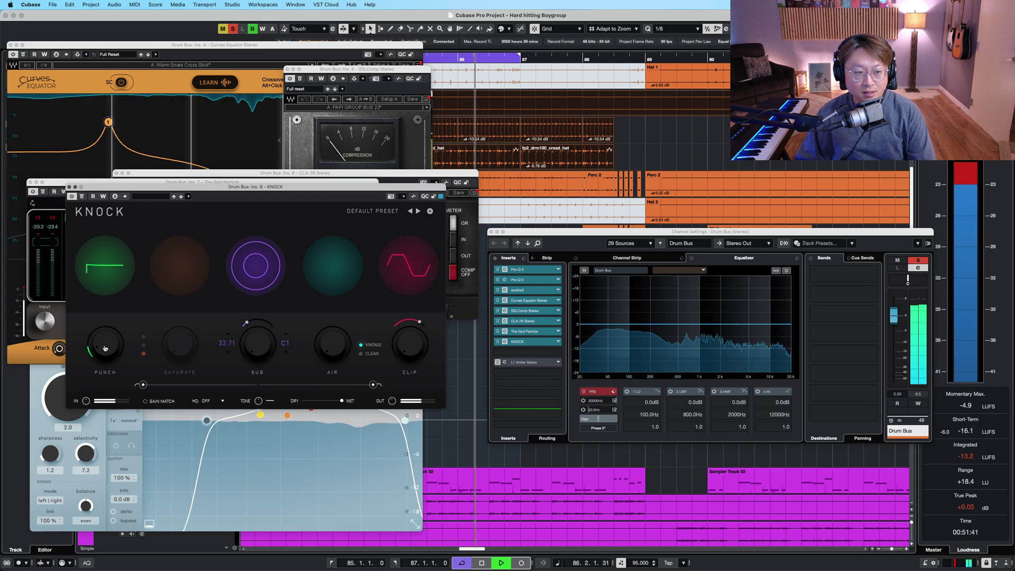
left_click(82, 196)
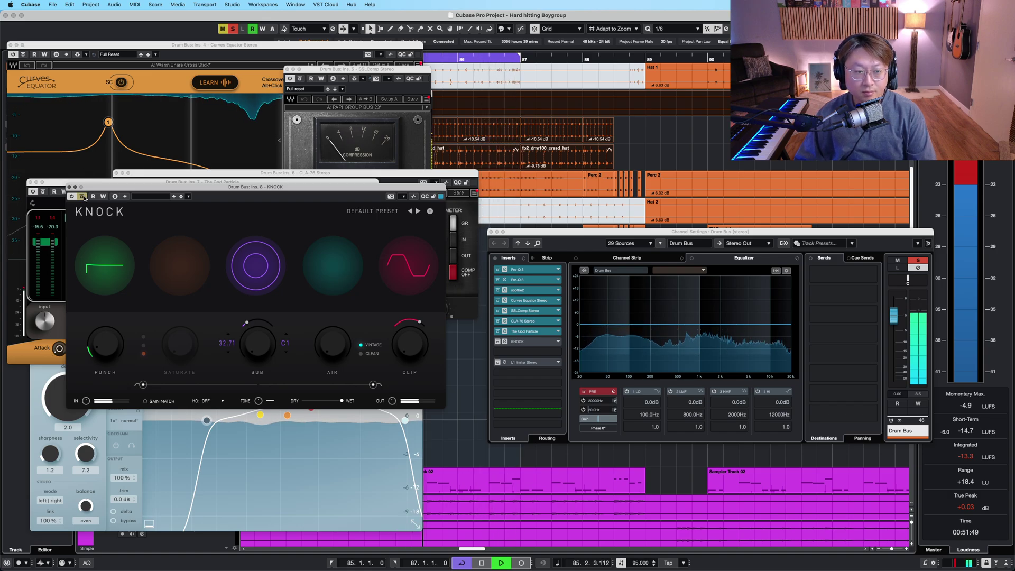
left_click(83, 196)
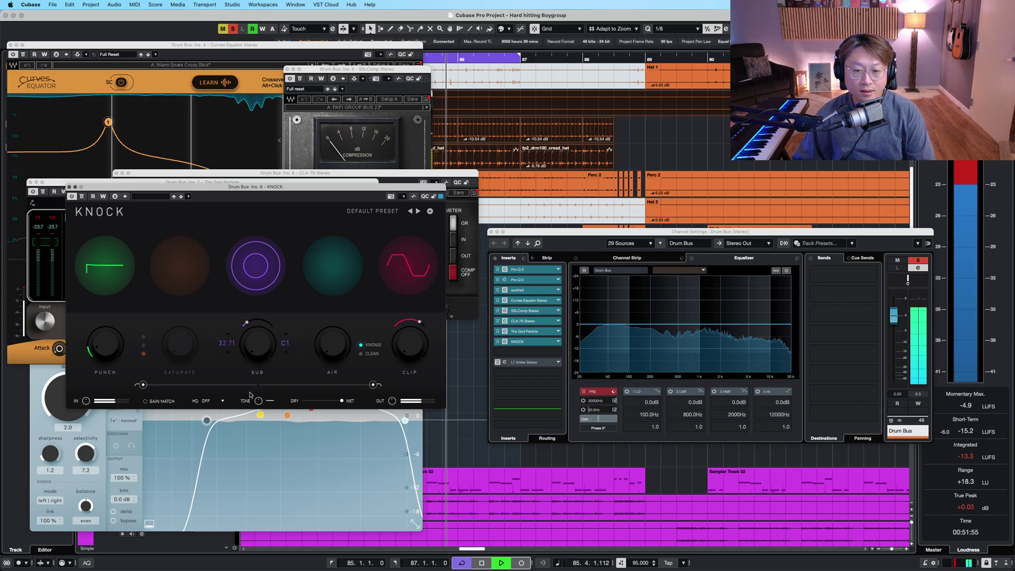
Switch the L1 limiter insert on briefly and bypass it again, open its window to view the settings and stop playback.
left_click(498, 363)
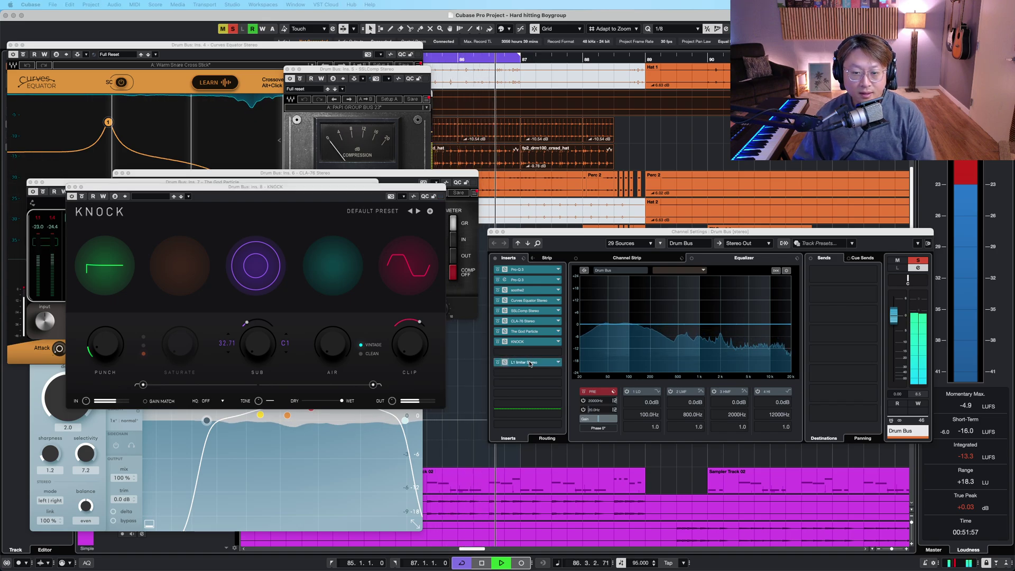
left_click(498, 364)
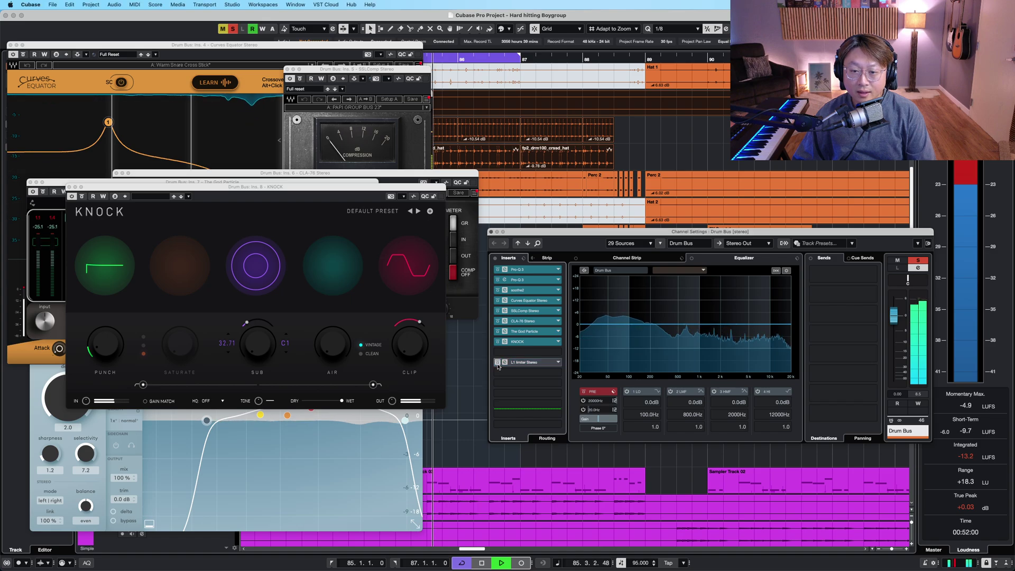
left_click(525, 364)
left_click_drag(447, 283, 294, 303)
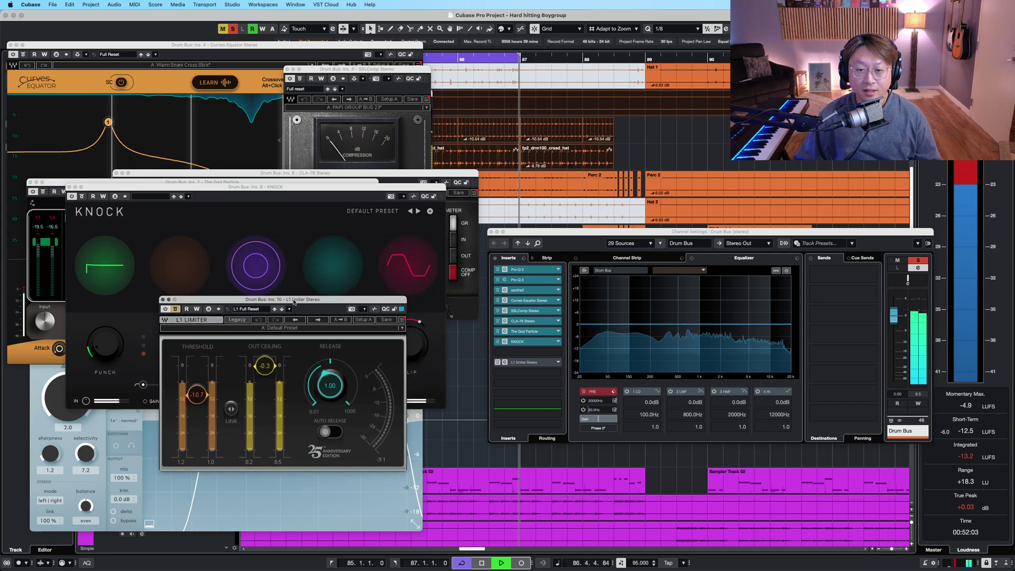
key("space")
Close all the open effect windows, leaving only the Drum Bus channel settings over the project.
left_click(324, 192)
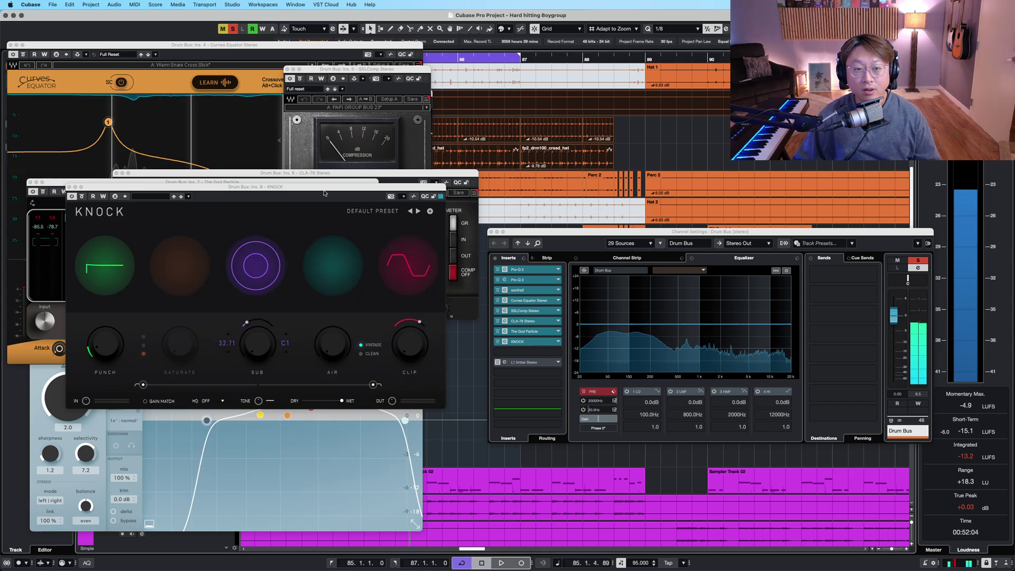
key("super+w")
key("super+w")
key("super+w")
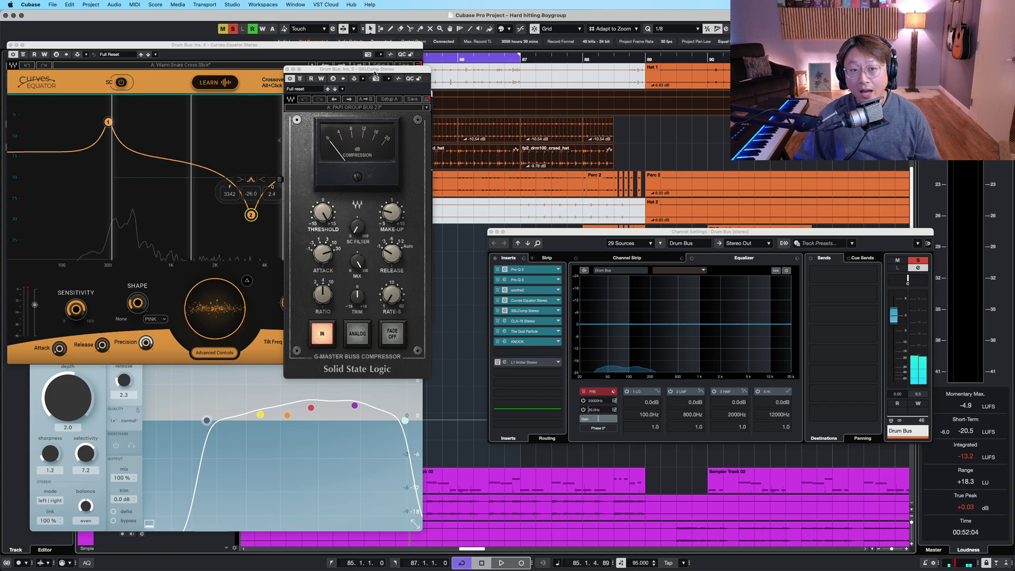
key("super+w")
key("super+w")
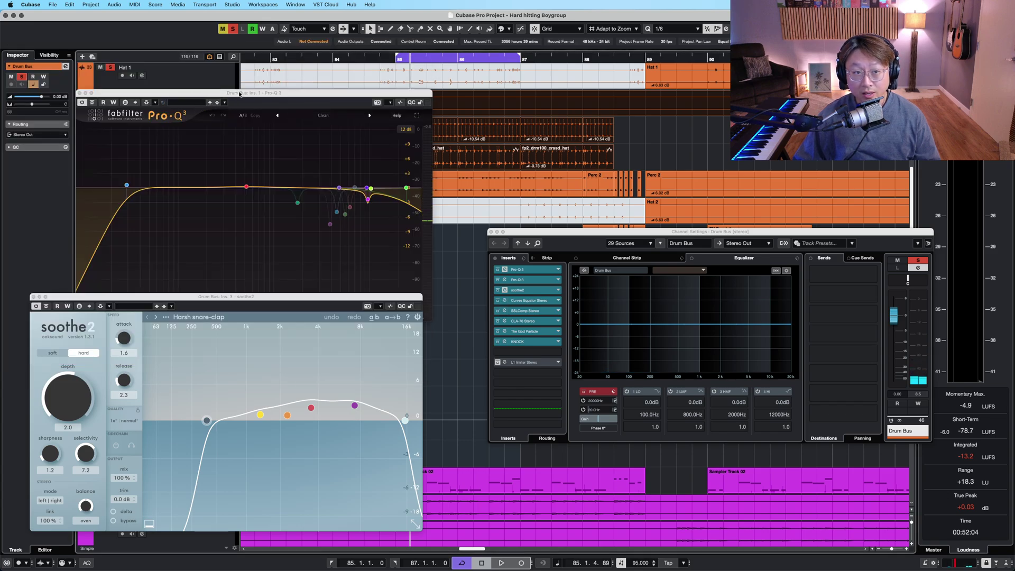
key("super+w")
key("super+w")
key("super+w")
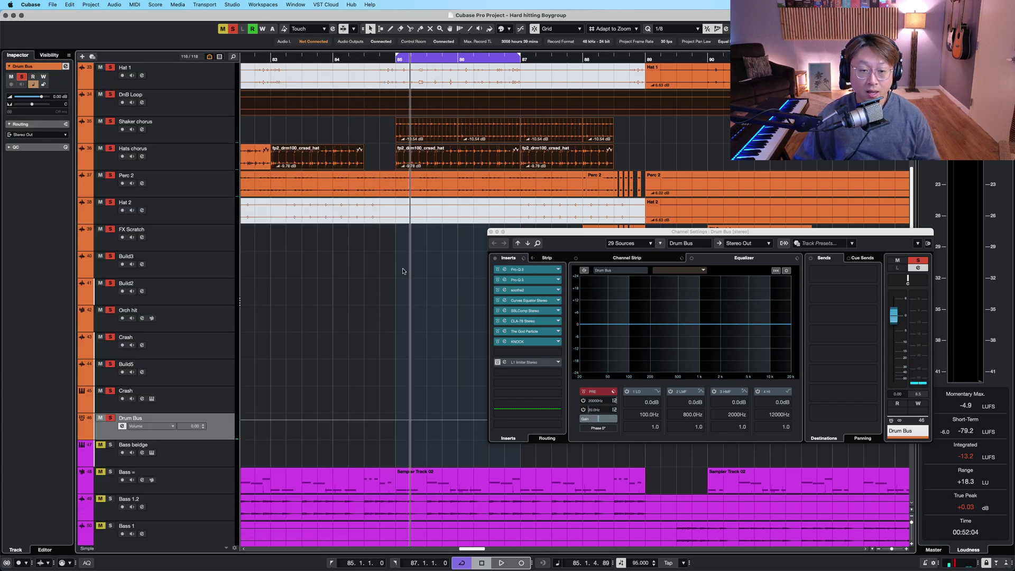
left_click(493, 234)
key("shift+g")
right_click(472, 303)
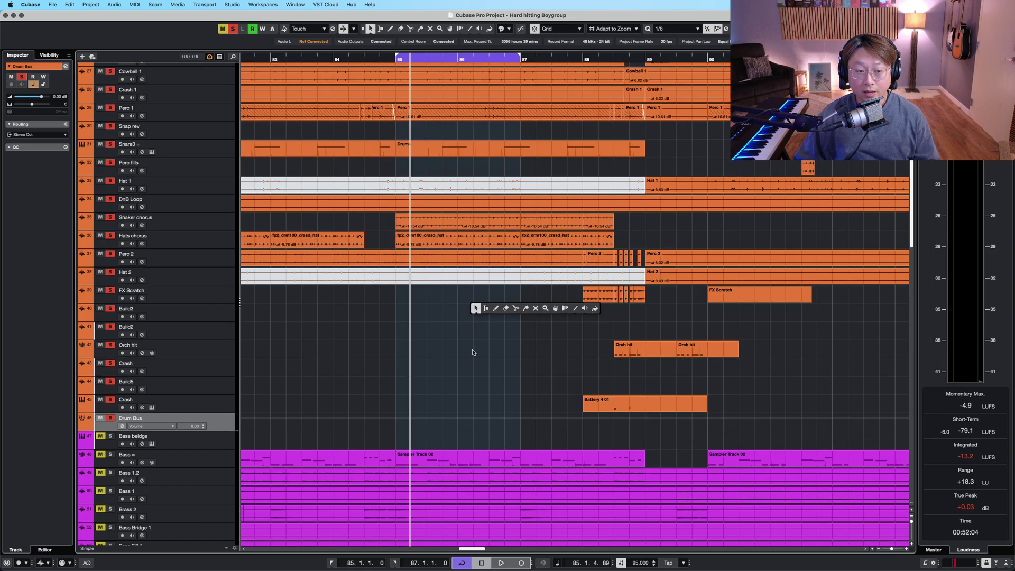
right_click(471, 351)
right_click(437, 342)
left_click(437, 342)
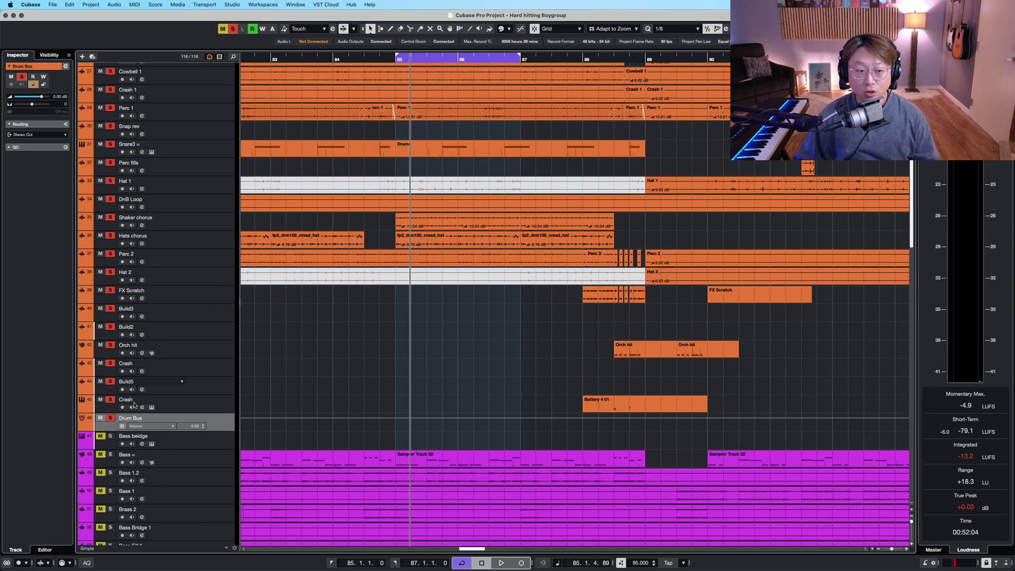
left_click(121, 427)
key("shift+h")
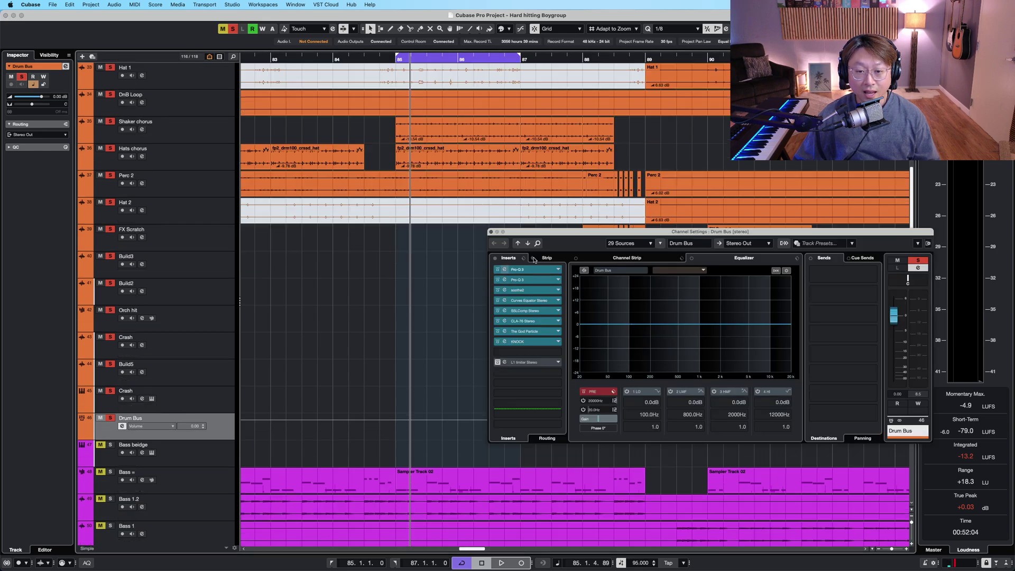
Play the loop with all Drum Bus inserts bypassed, reactivate them together to compare the sound, and stop playback.
left_click(494, 258)
left_click(433, 78)
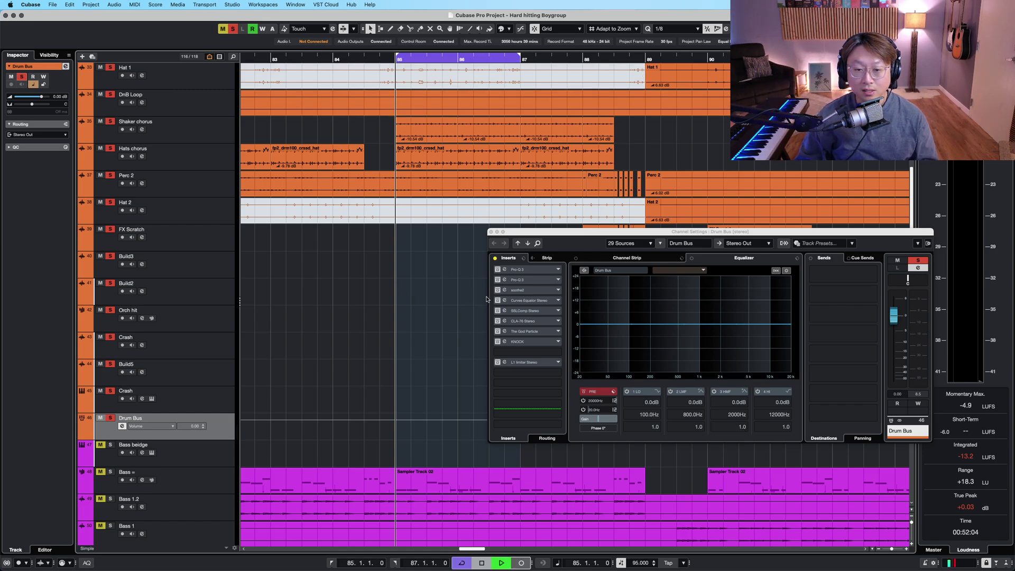
key("space")
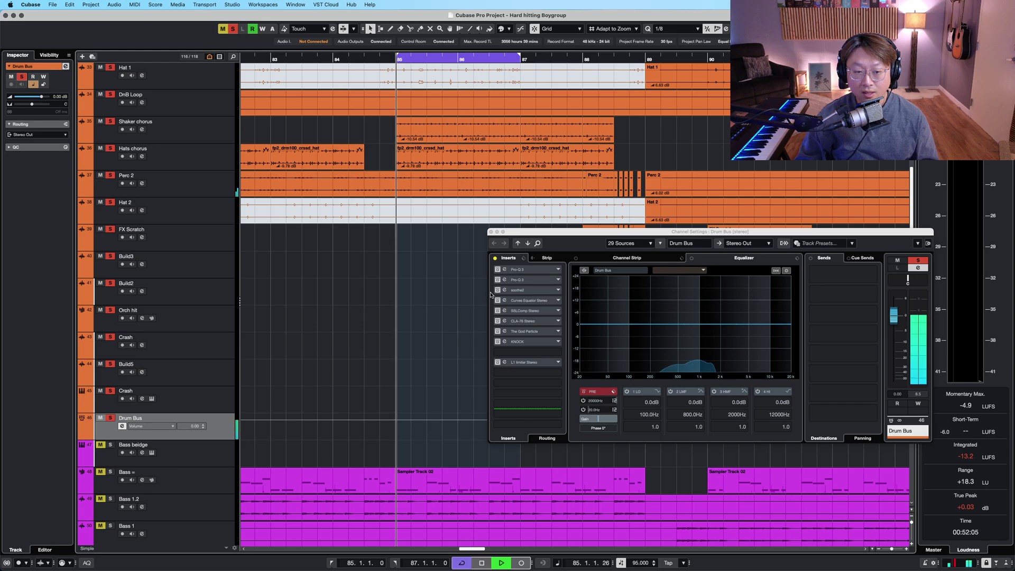
left_click(496, 260)
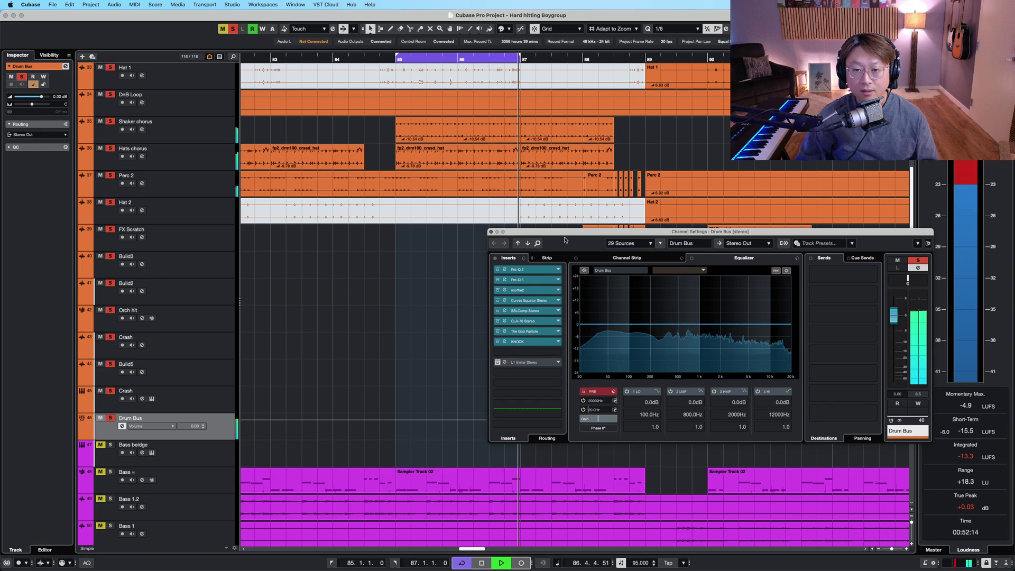
key("space")
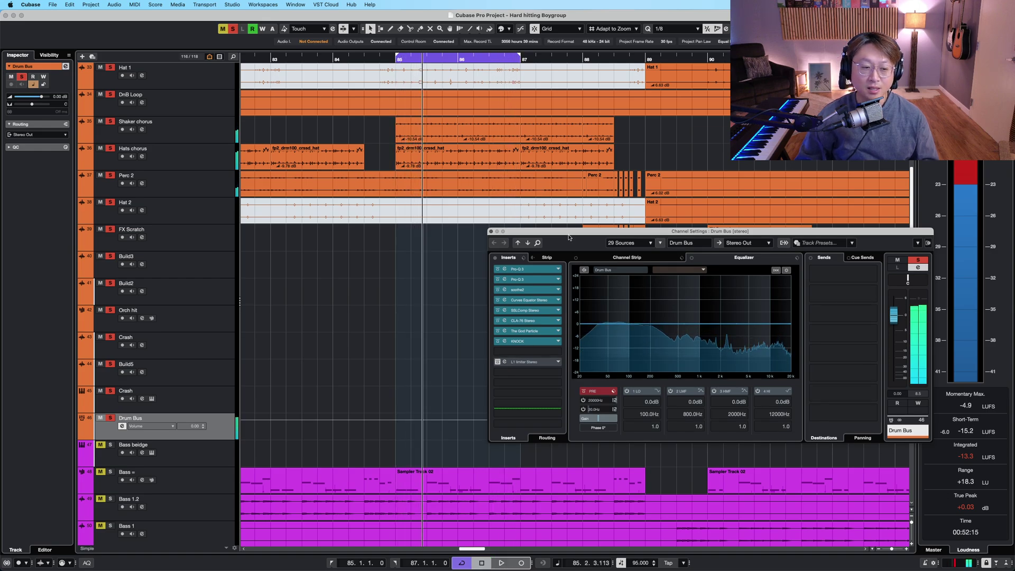
Close the Drum Bus channel settings and clear the solo on all tracks.
key("e")
key("s")
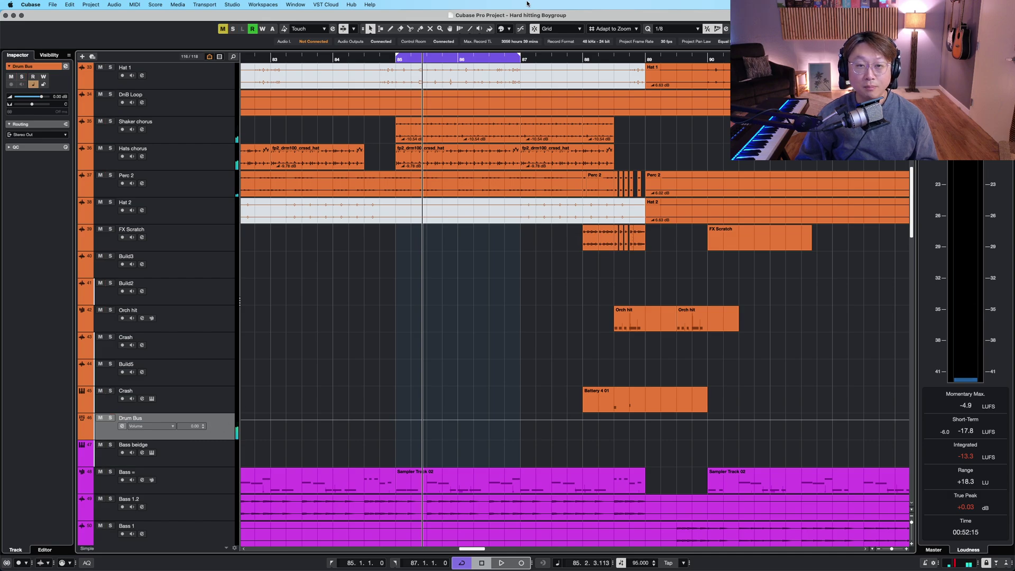
Examine the whole song arrangement, from the drum, bass and synth tracks down to the effects and vocals.
scroll(540, 317, "down", 5)
scroll(539, 318, "up", 3)
scroll(539, 317, "down", 2)
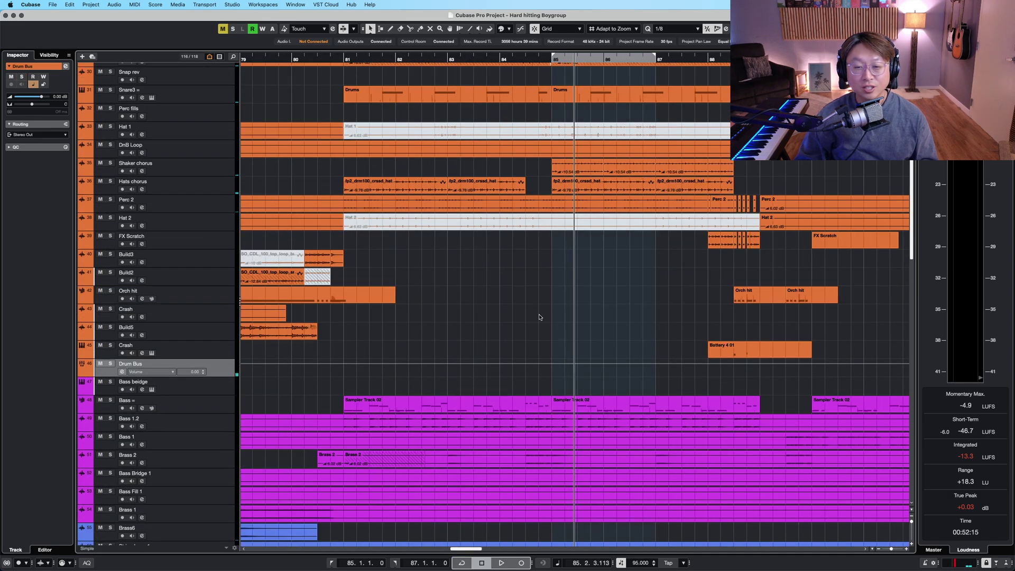
scroll(540, 318, "down", 5)
scroll(539, 317, "down", 5)
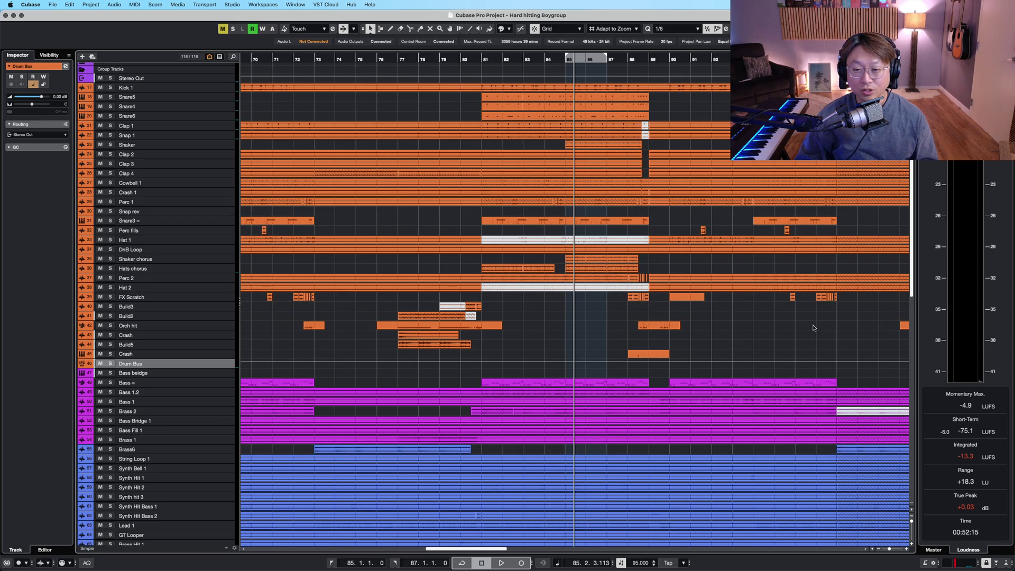
scroll(813, 328, "right", 5)
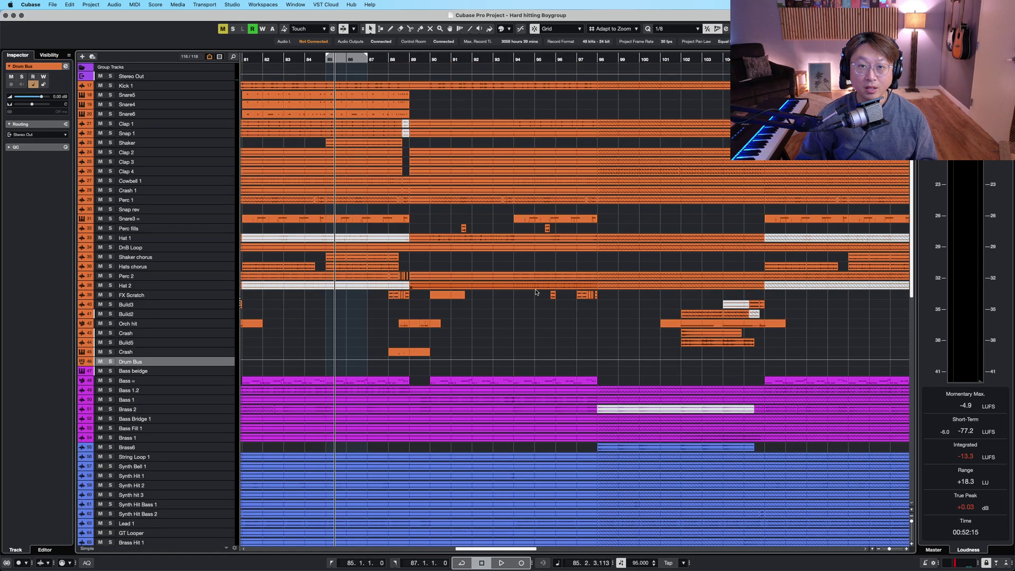
scroll(343, 267, "down", 15)
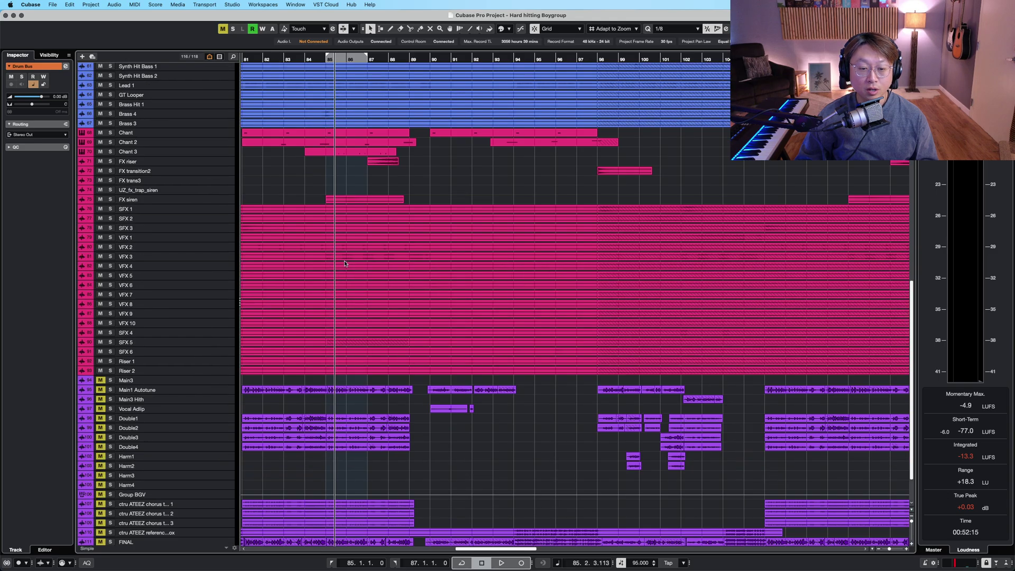
scroll(345, 263, "down", 2)
scroll(344, 263, "up", 15)
scroll(432, 256, "up", 3)
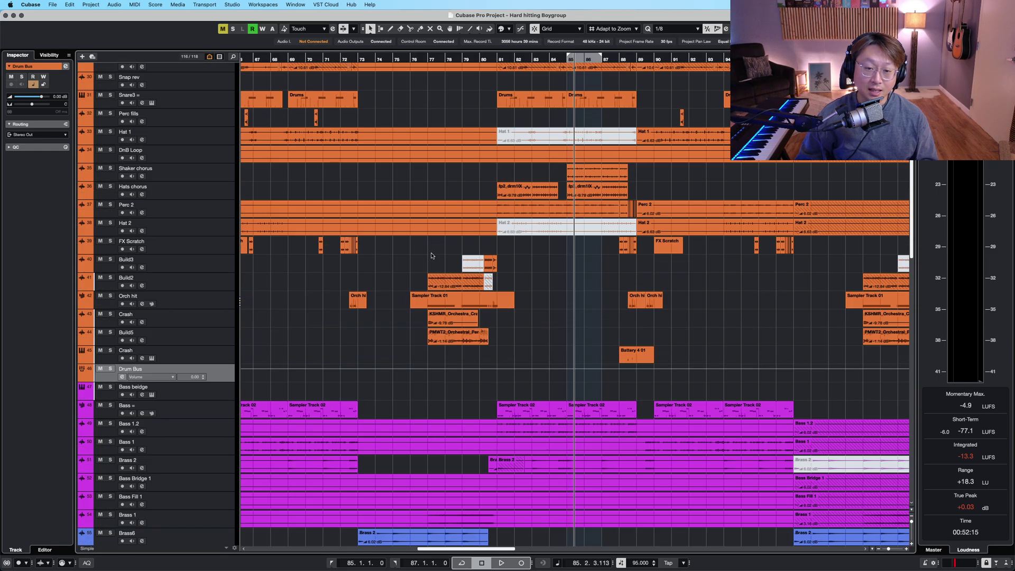
scroll(431, 256, "up", 2)
scroll(729, 310, "up", 2)
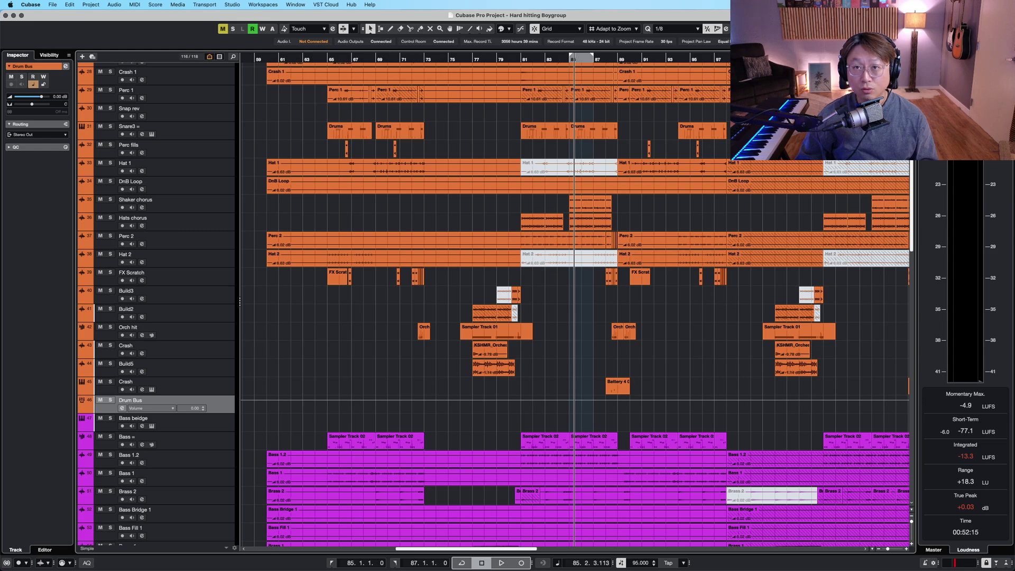
scroll(717, 309, "down", 4)
scroll(717, 309, "down", 4)
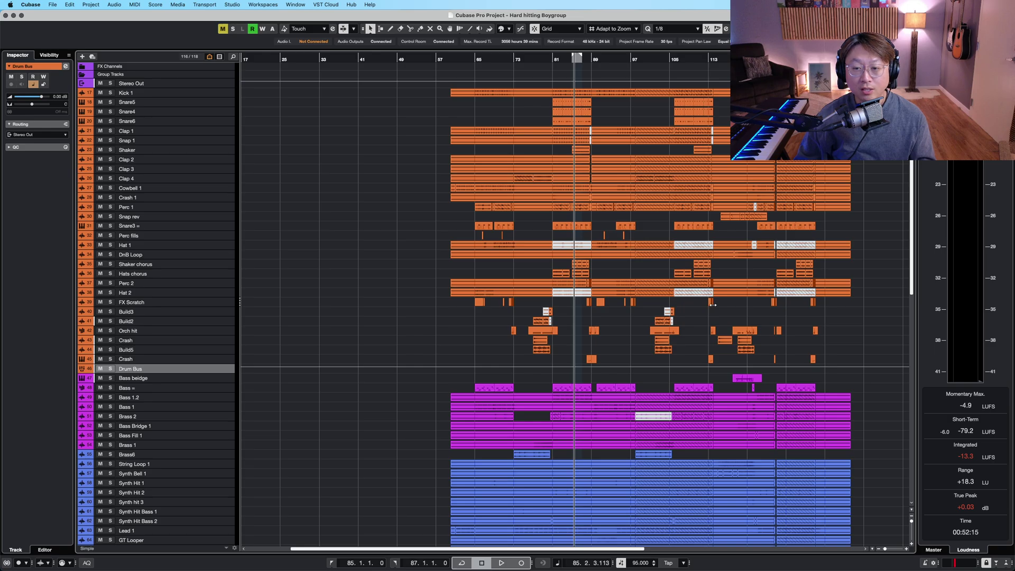
scroll(565, 326, "right", 10)
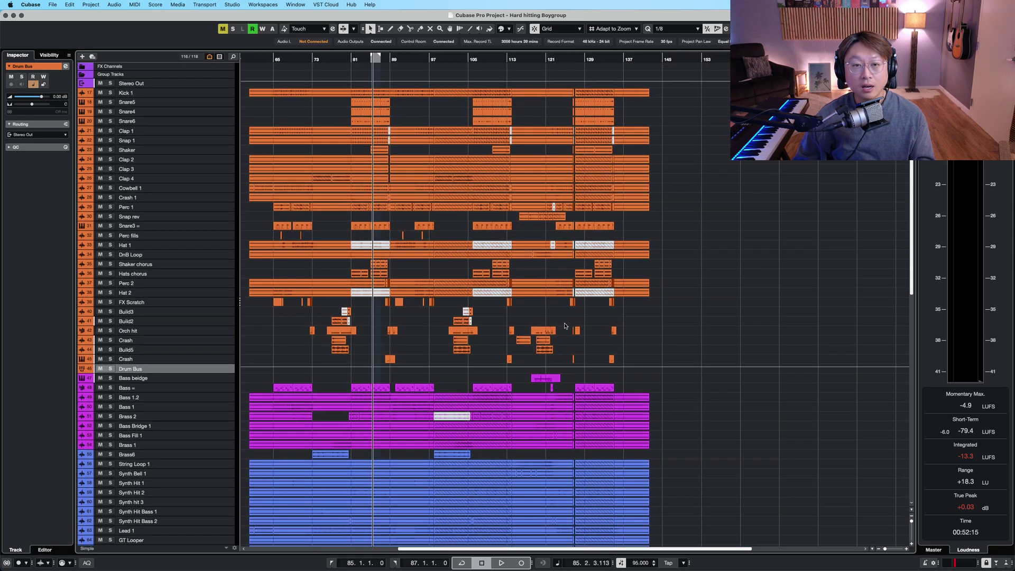
scroll(564, 325, "left", 1)
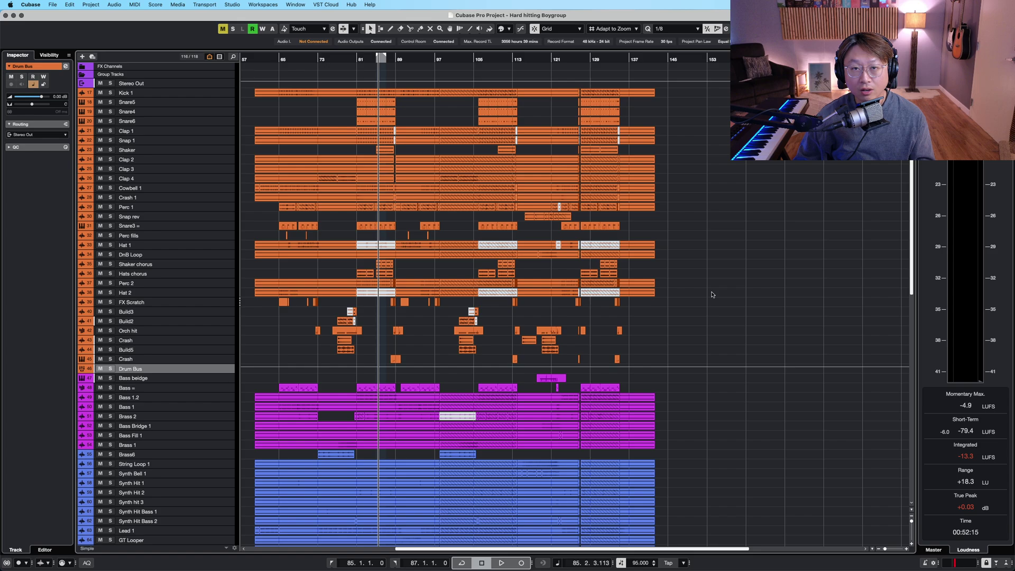